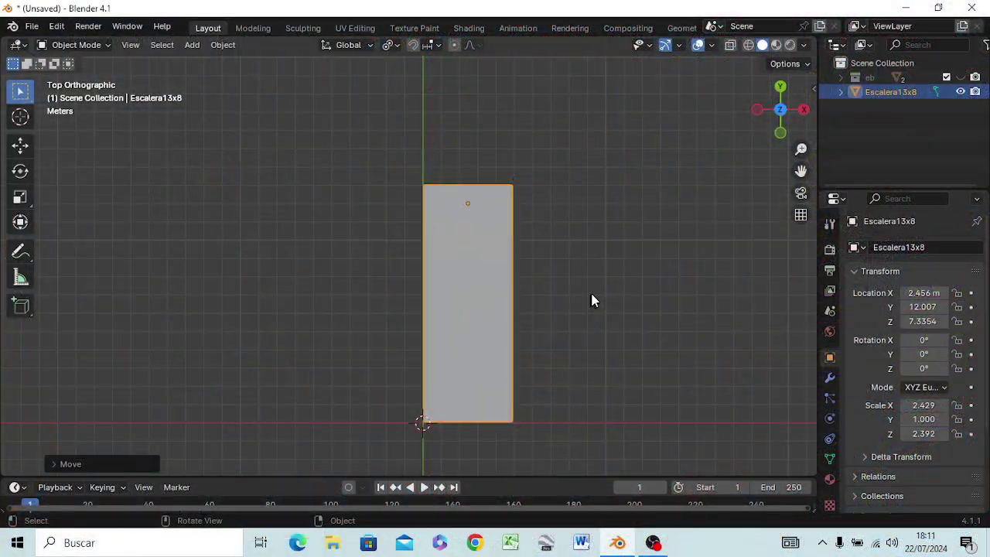
Step: Inspect the staircase from orbit, side, front and top views
middle_drag(609, 381, 413, 255)
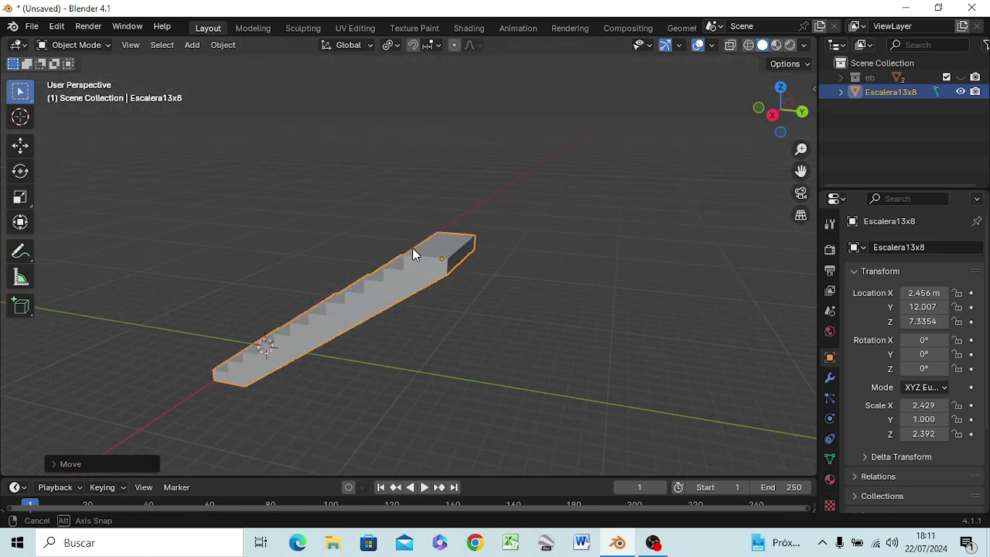
mouse_move(412, 256)
middle_down()
mouse_move(436, 272)
mouse_move(449, 240)
mouse_move(497, 268)
middle_up()
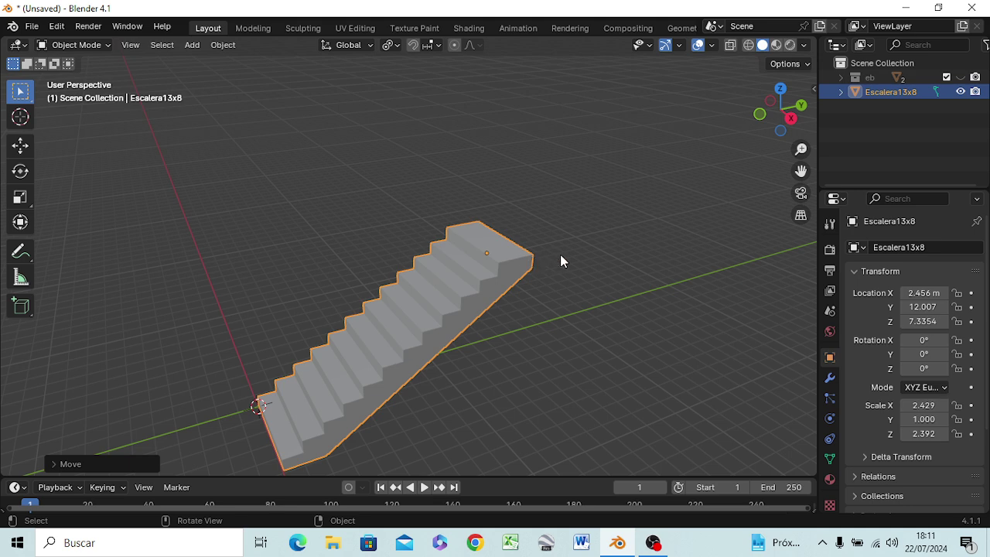
key(KP_5)
key(KP_3)
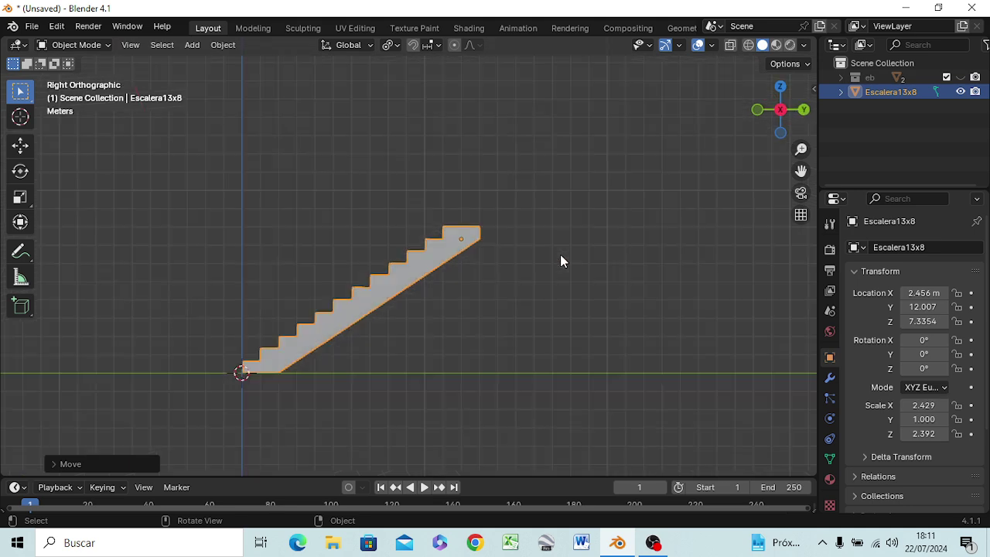
key(KP_1)
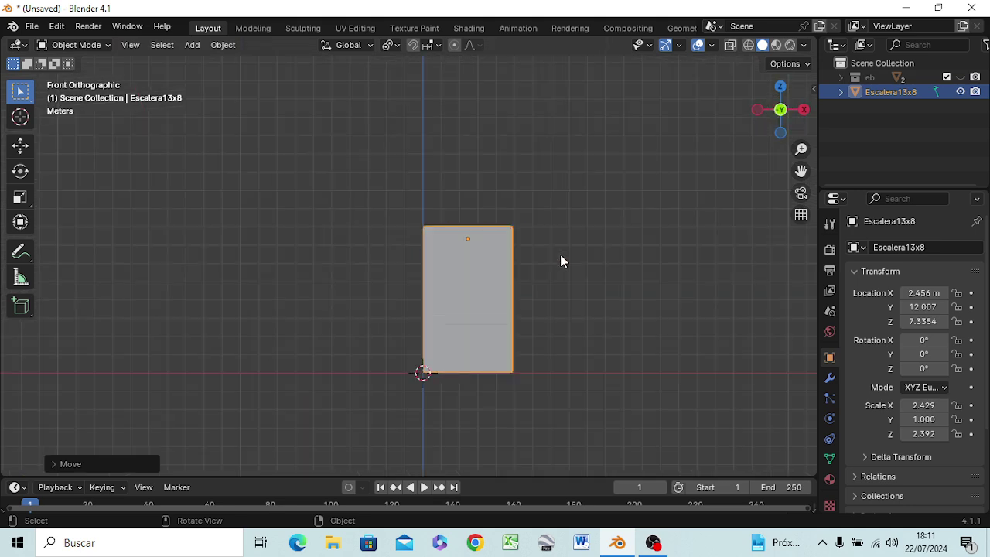
key(KP_3)
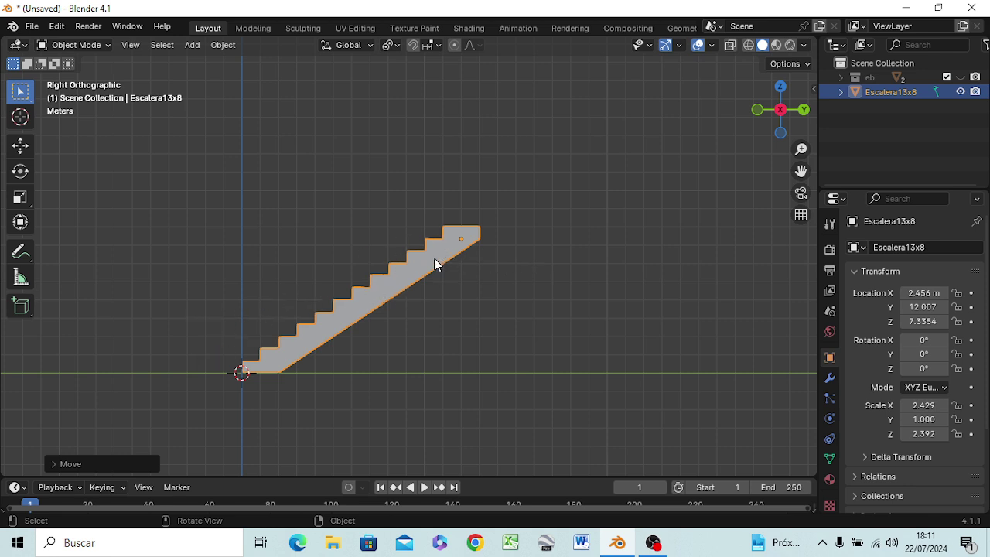
key(ctrl+KP_3)
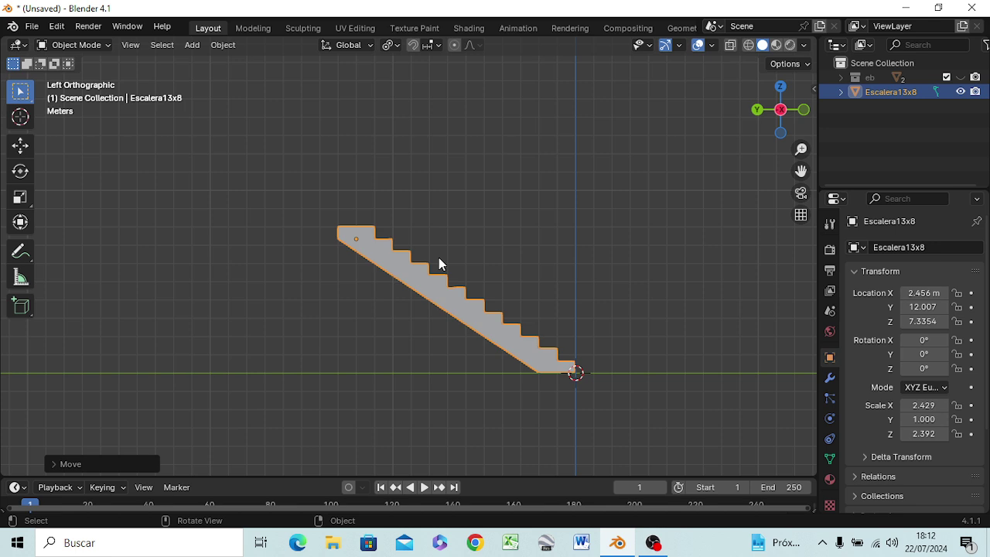
key(KP_3)
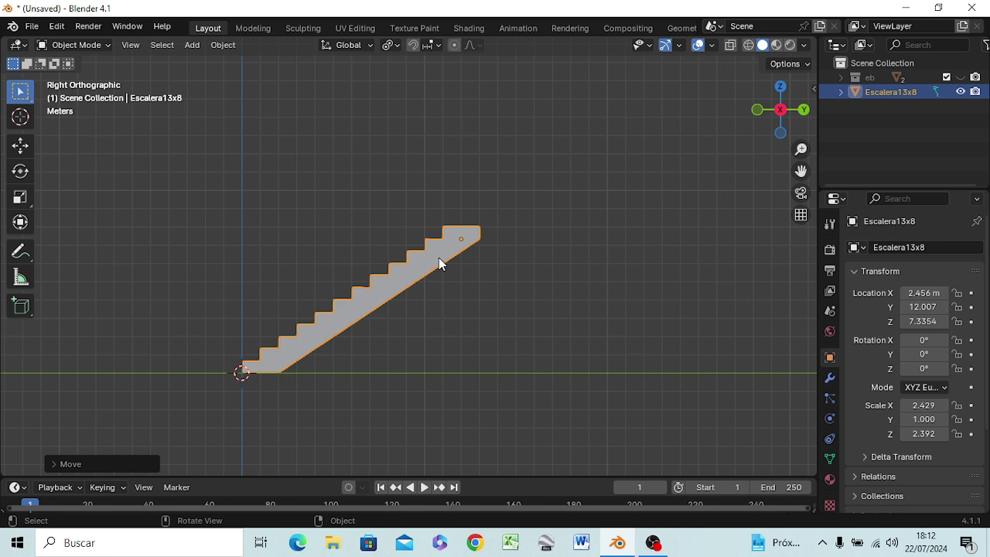
key(KP_1)
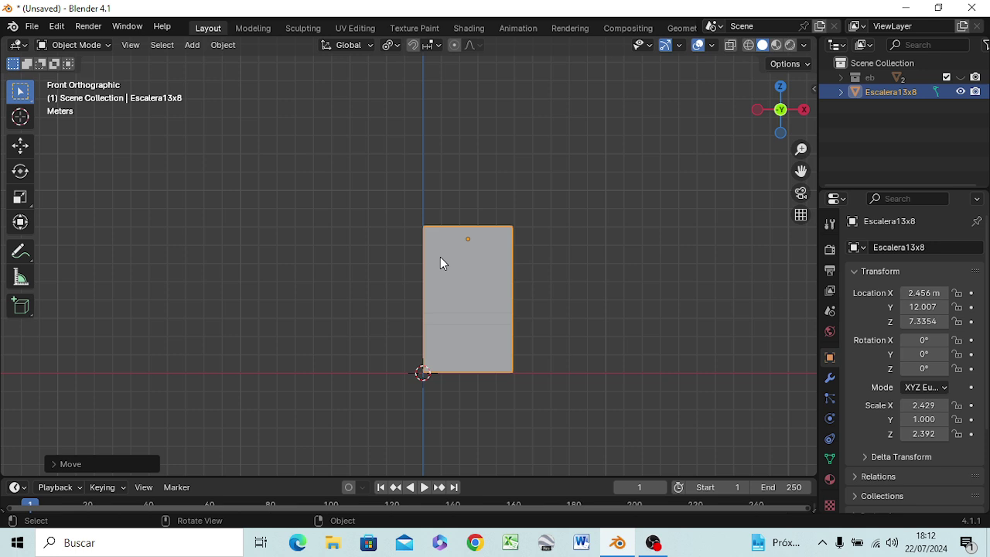
key(KP_7)
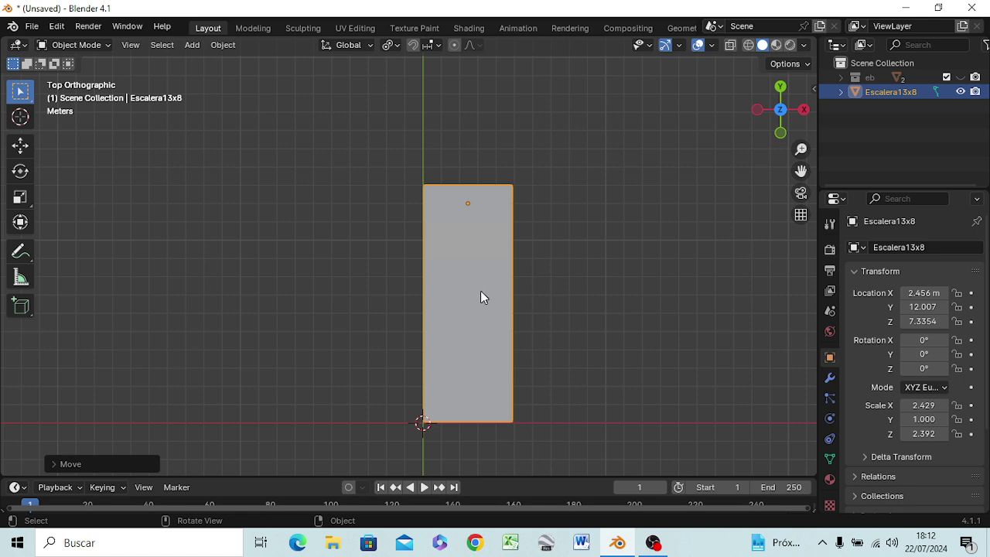
key(KP_3)
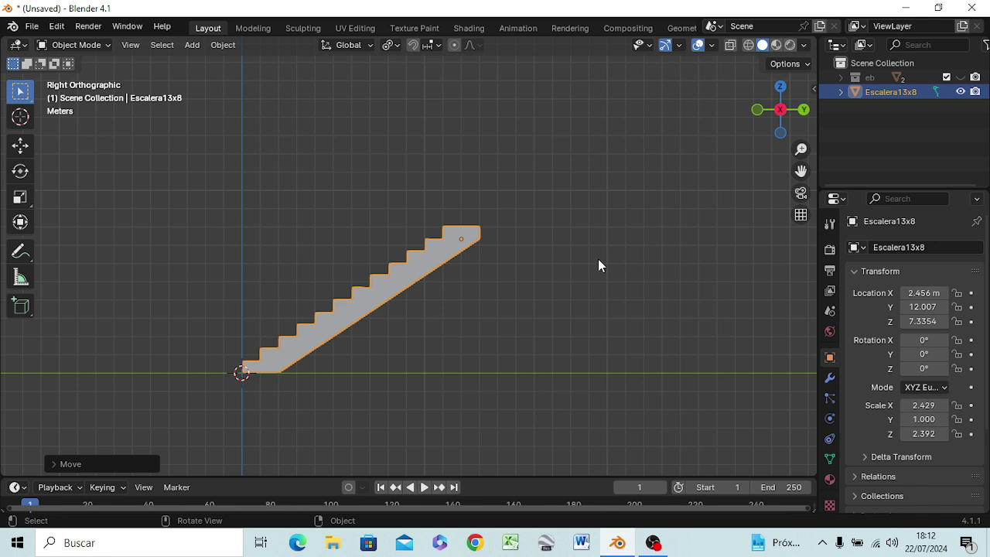
Step: Duplicate Escalera13x8 in place and move the copy Escalera13x8.001 into the eb collection
right_click(891, 97)
key(shift)
key(shift+d)
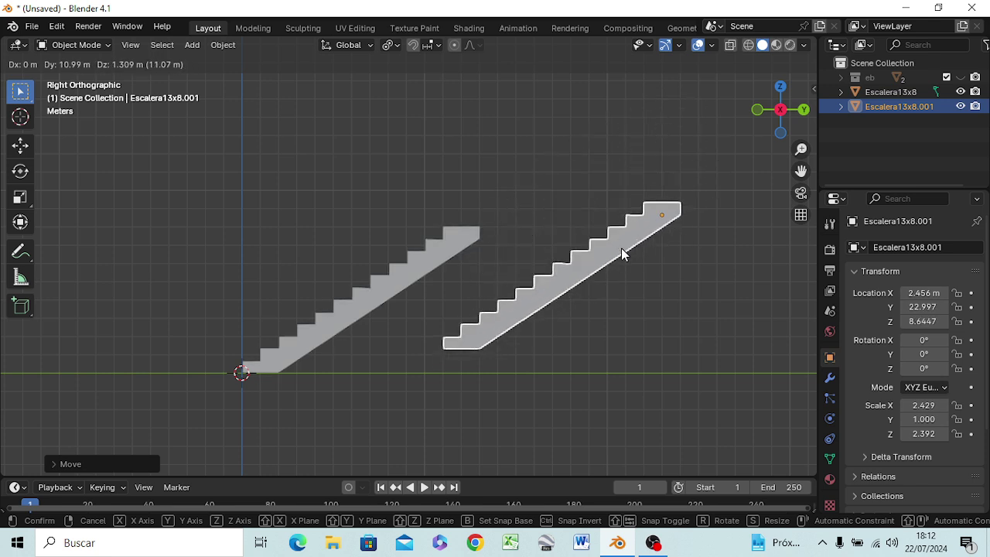
right_click(621, 252)
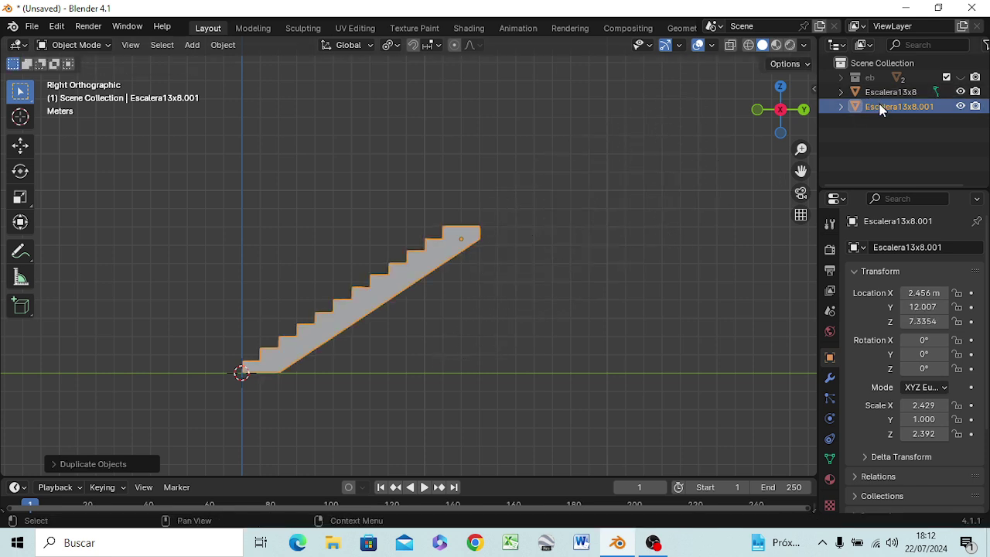
drag(879, 104, 874, 81)
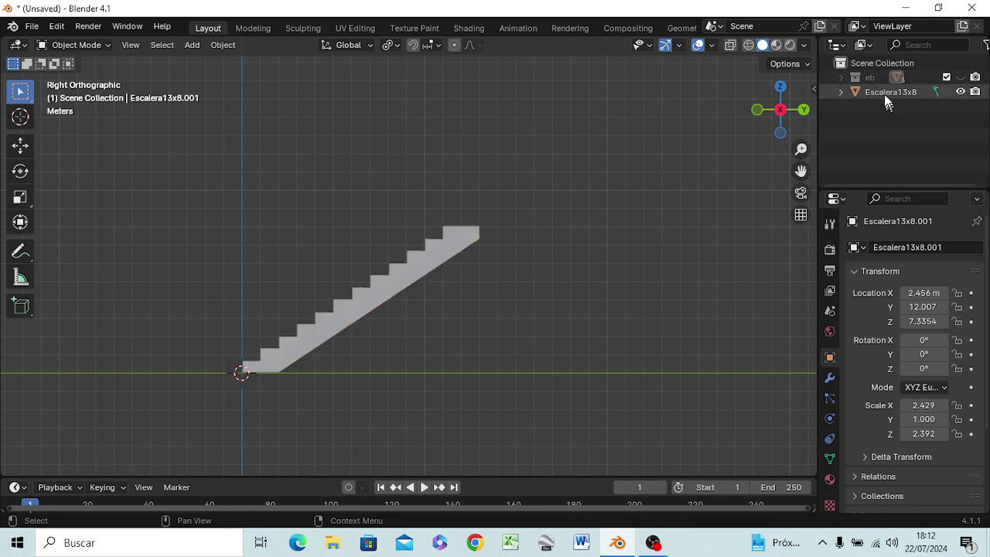
click(887, 96)
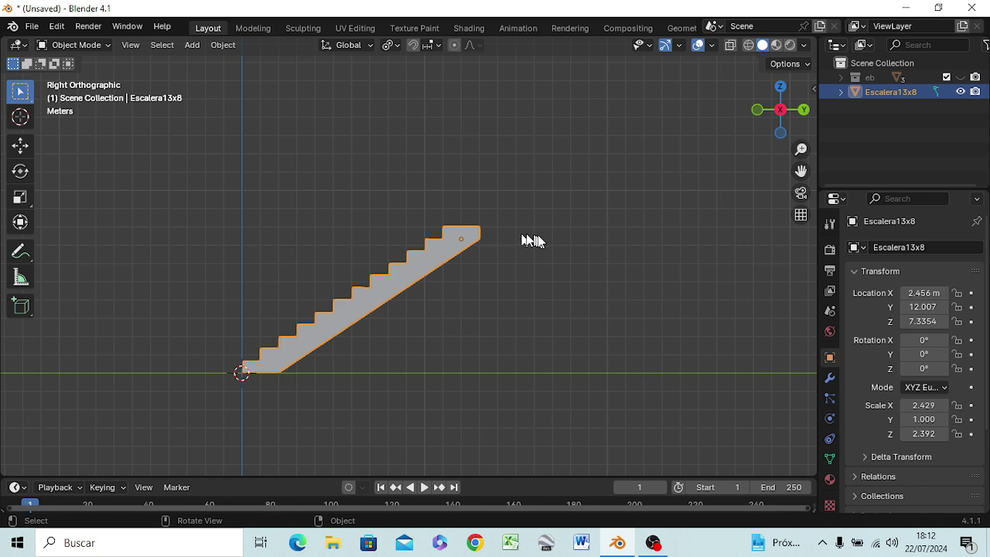
Step: Orbit and zoom in for a close view of the Escalera13x8 steps
middle_drag(516, 243, 523, 331)
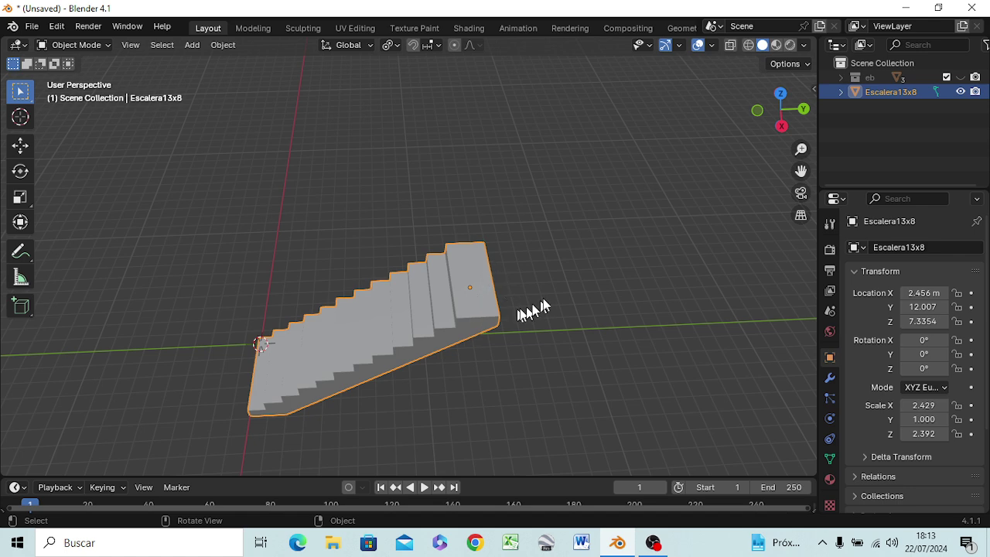
key(KP_1)
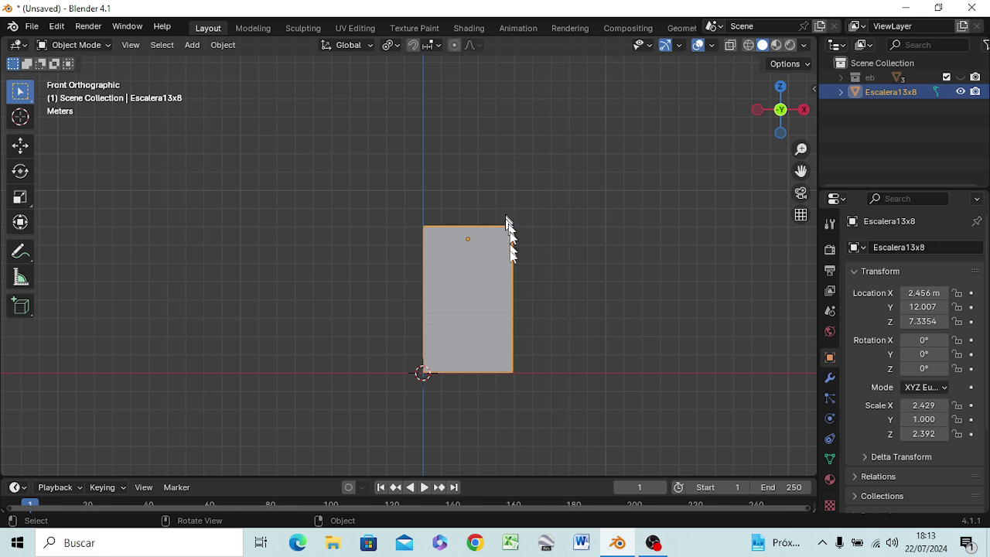
scroll(510, 287, up, 2)
scroll(510, 287, up, 1)
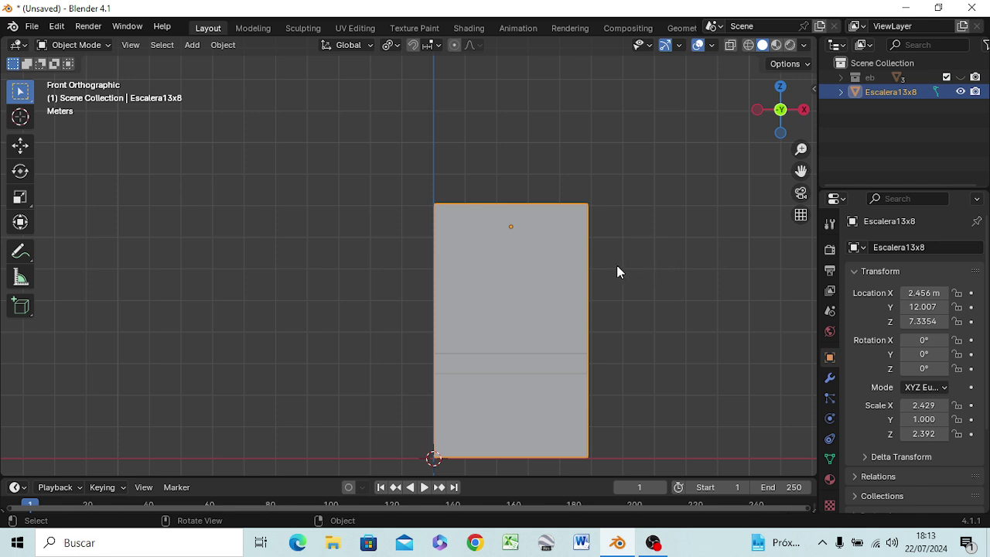
scroll(599, 272, up, 1)
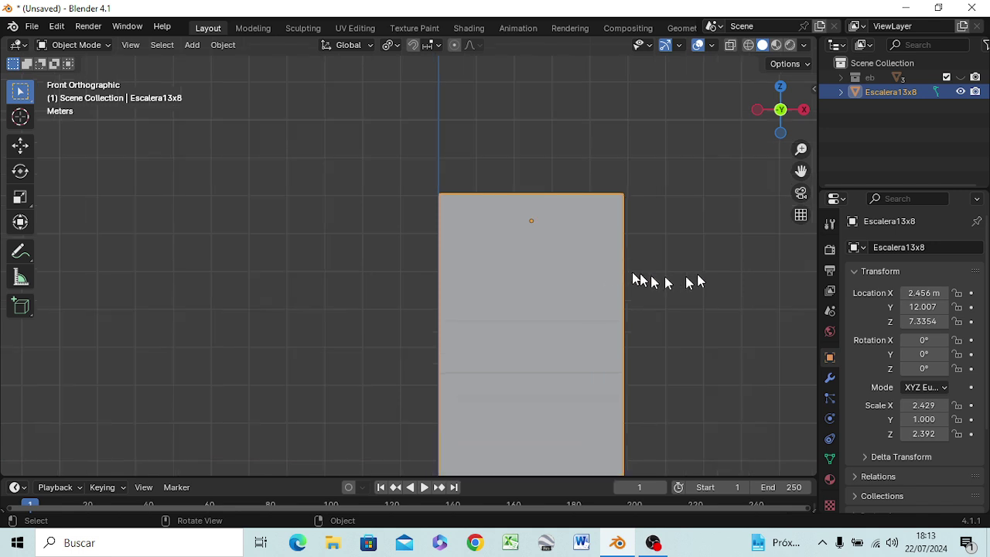
mouse_move(634, 273)
middle_down()
mouse_move(618, 297)
mouse_move(592, 294)
middle_up()
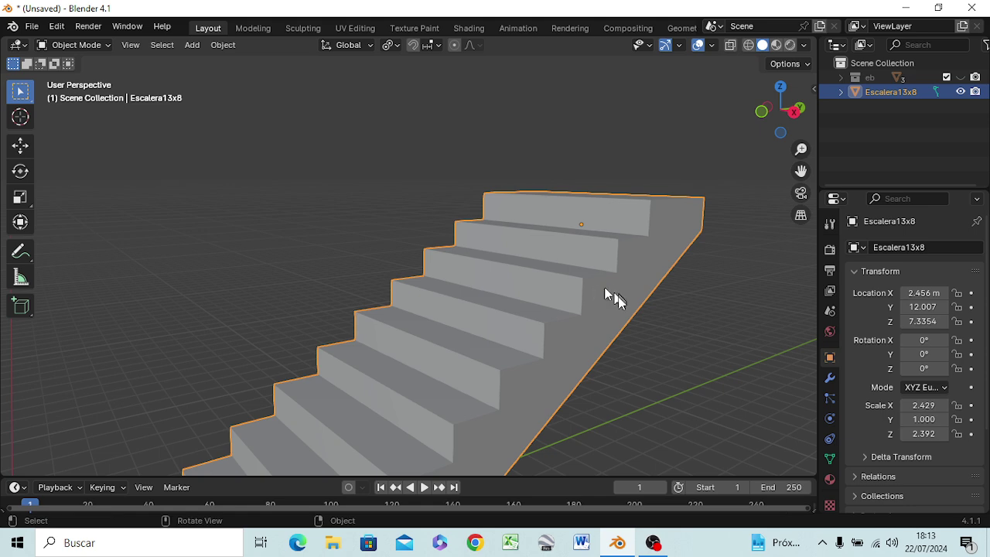
Step: In Edit Mode, select Escalera13x8's stepped side face in face mode, shown in front view
key(Tab)
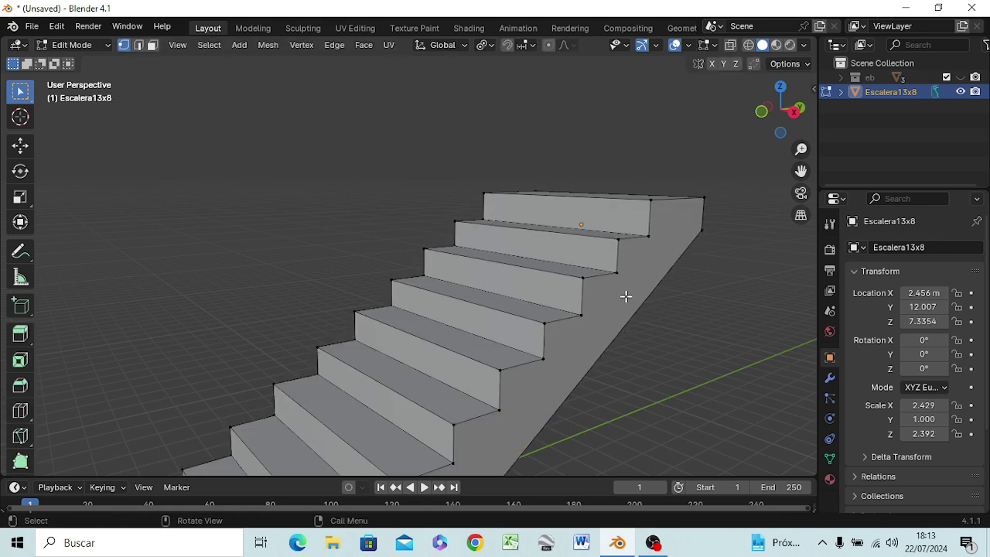
alt+click(626, 296)
key(3)
click(619, 290)
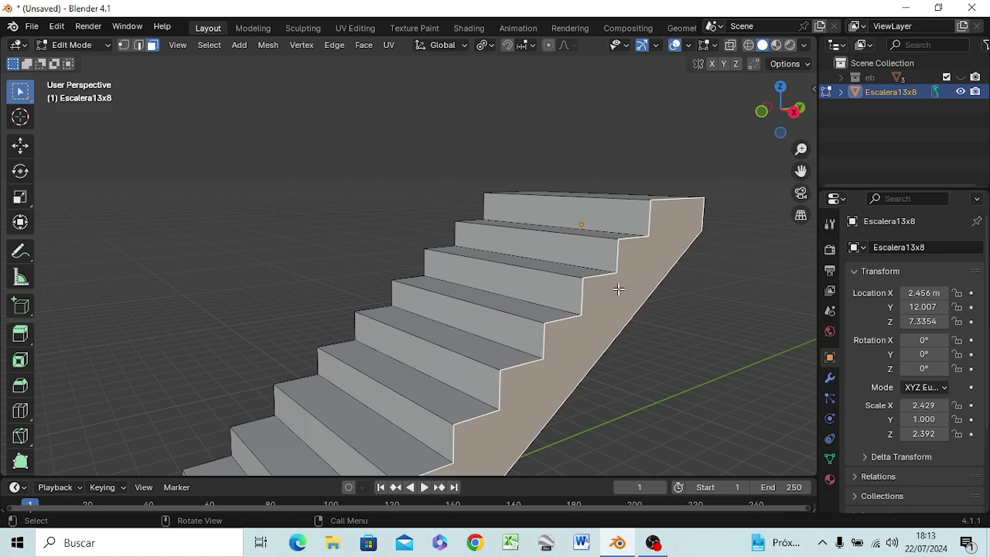
key(KP_3)
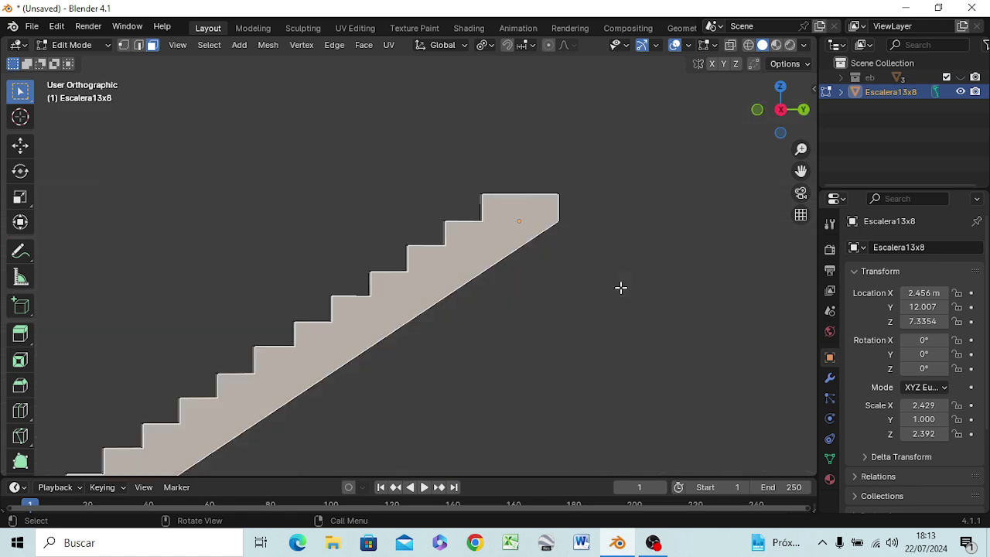
key(KP_1)
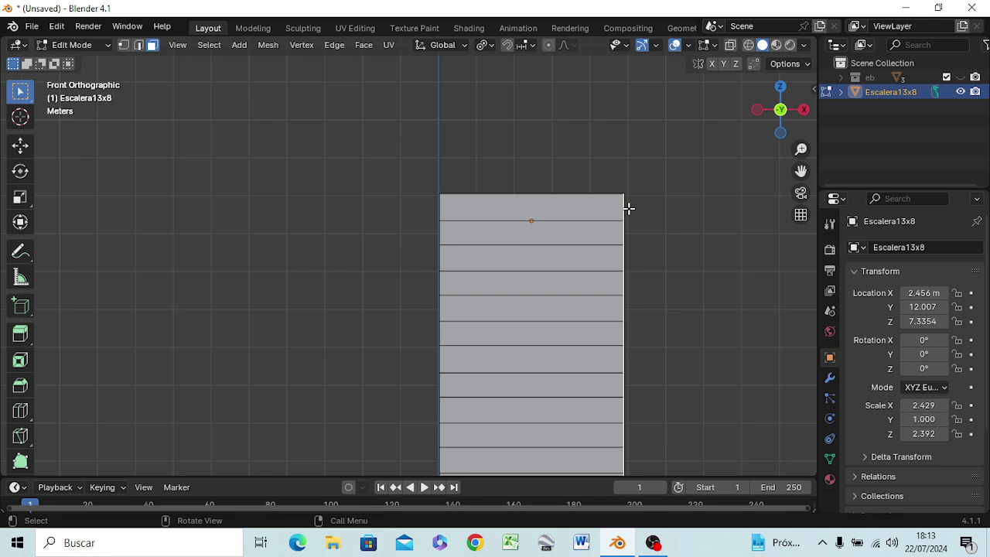
Step: Push the selected side face outward along the X axis
key(g)
key(x)
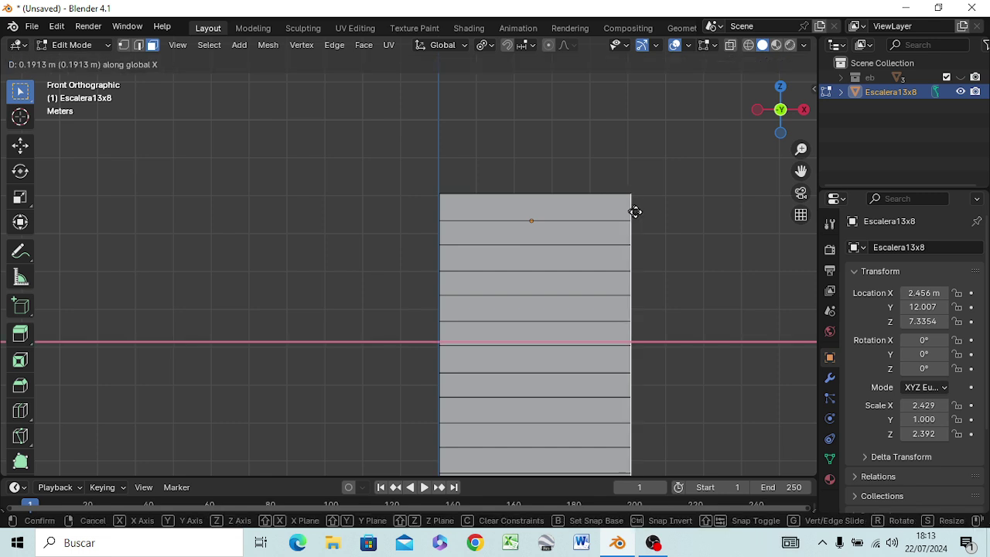
click(629, 213)
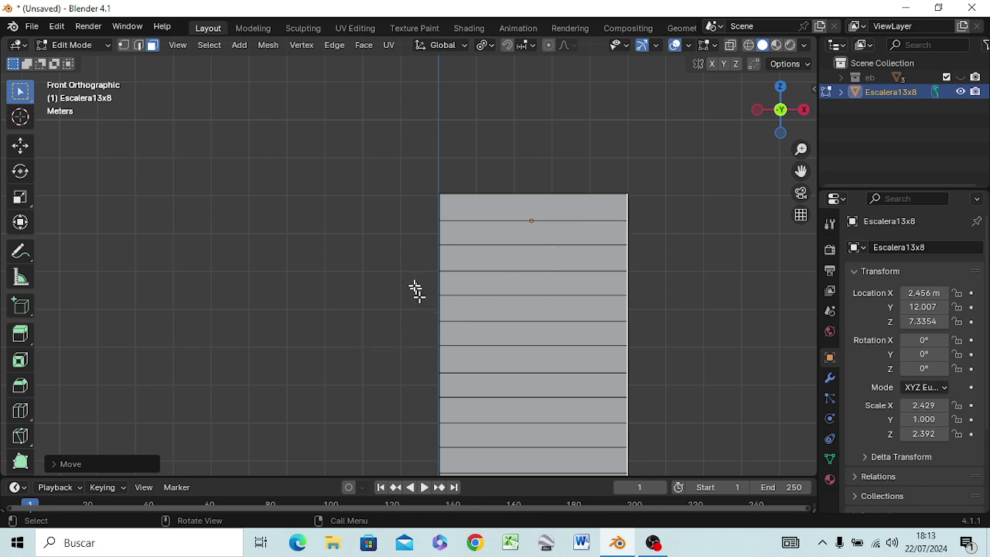
scroll(415, 290, up, 5)
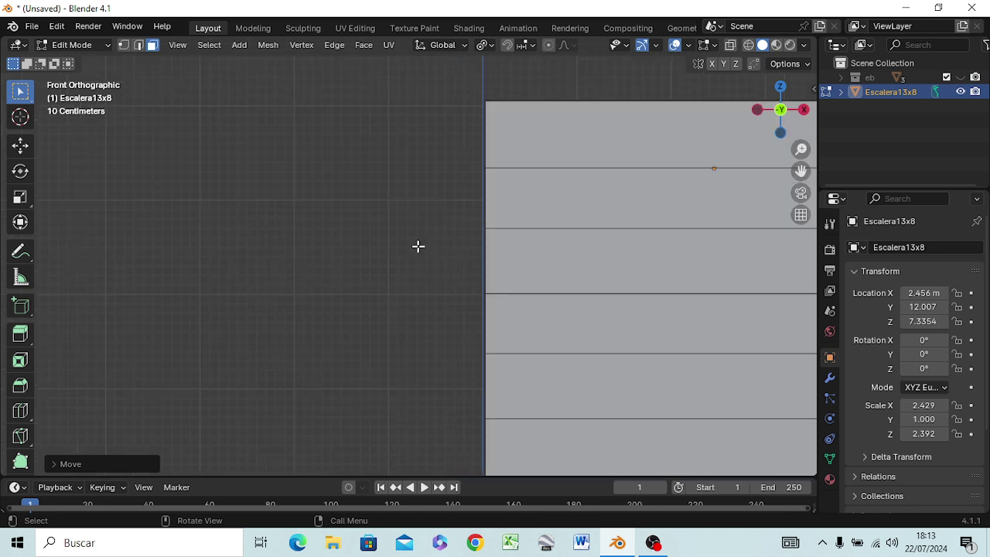
middle_drag(404, 249, 447, 255)
click(445, 251)
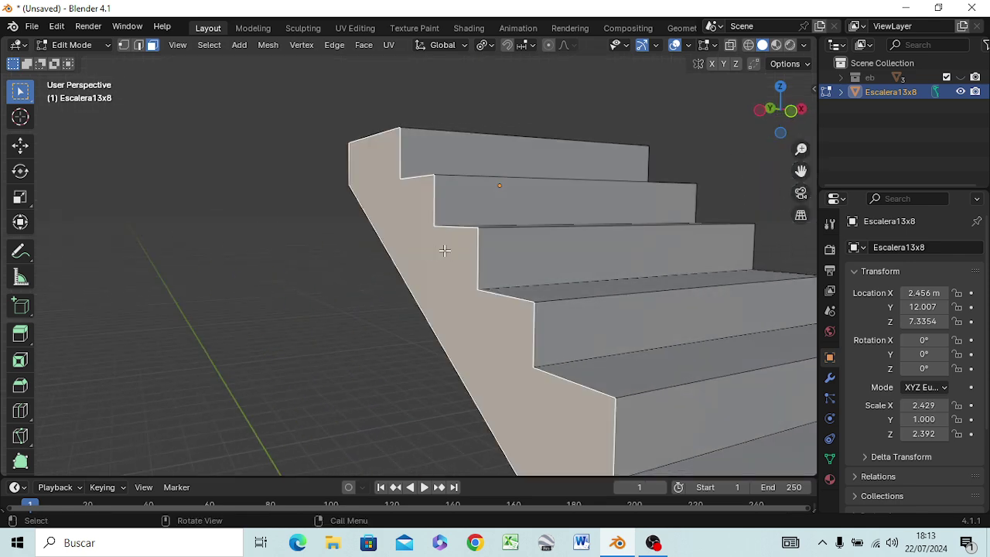
key(KP_3)
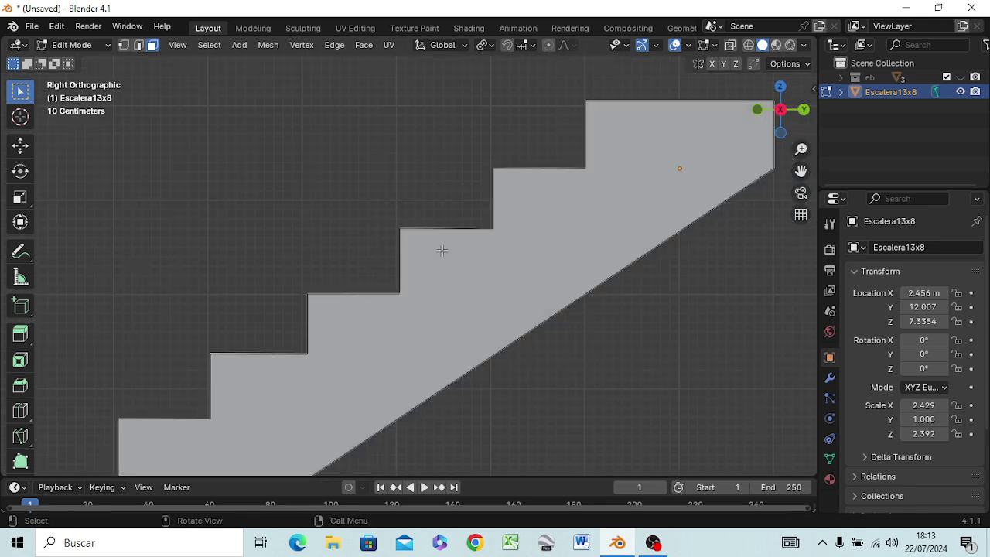
key(KP_1)
scroll(564, 223, up, 1)
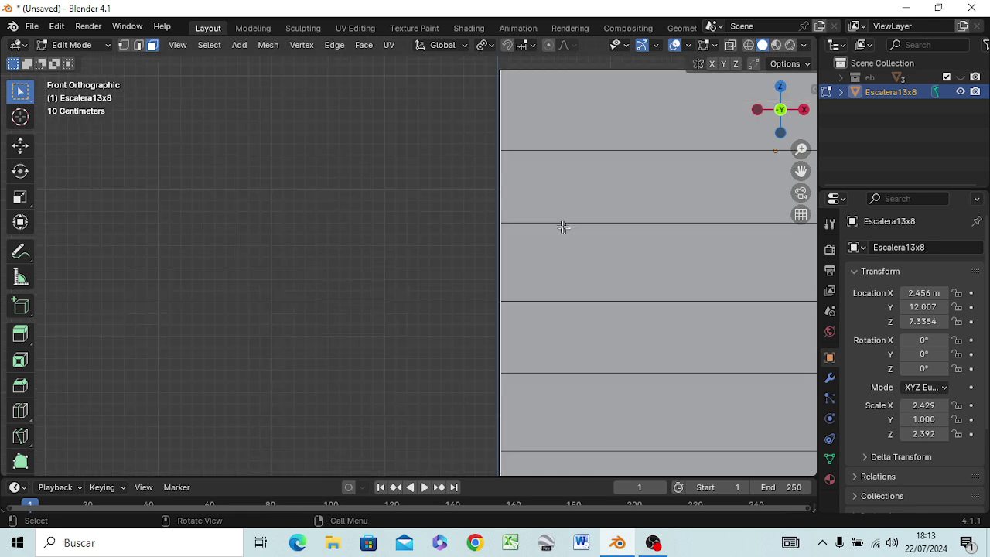
scroll(564, 224, up, 3)
scroll(556, 220, up, 1)
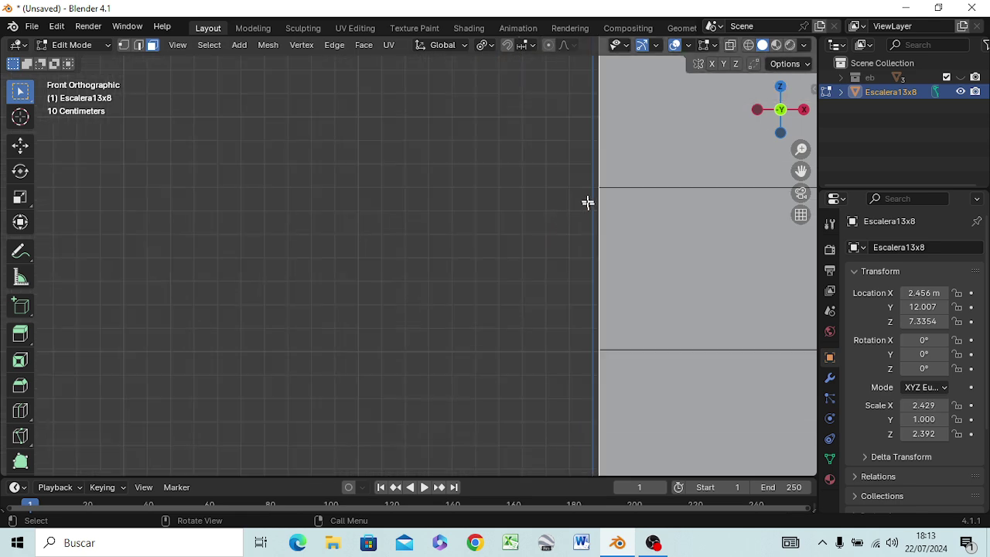
Step: Nudge the selected edge further along the X axis
key(g)
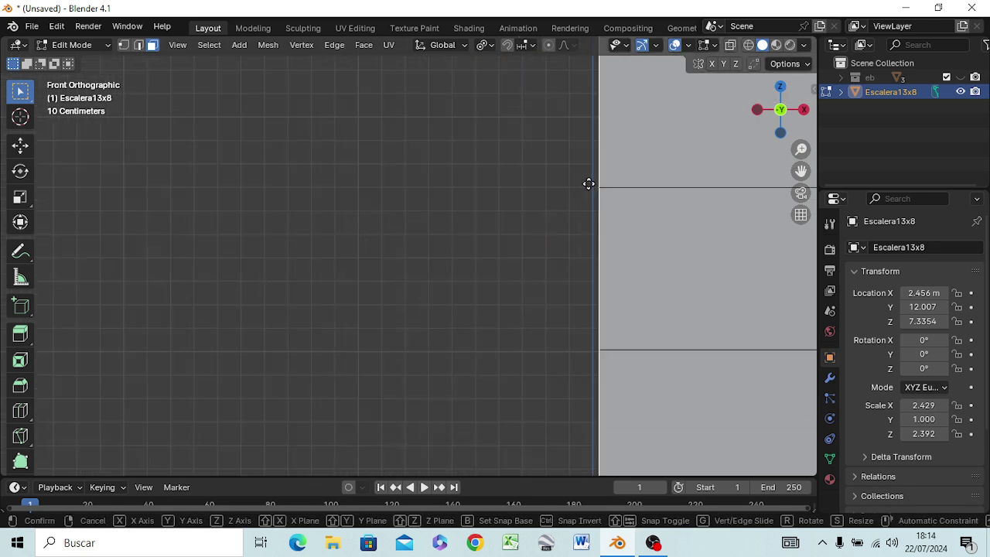
key(x)
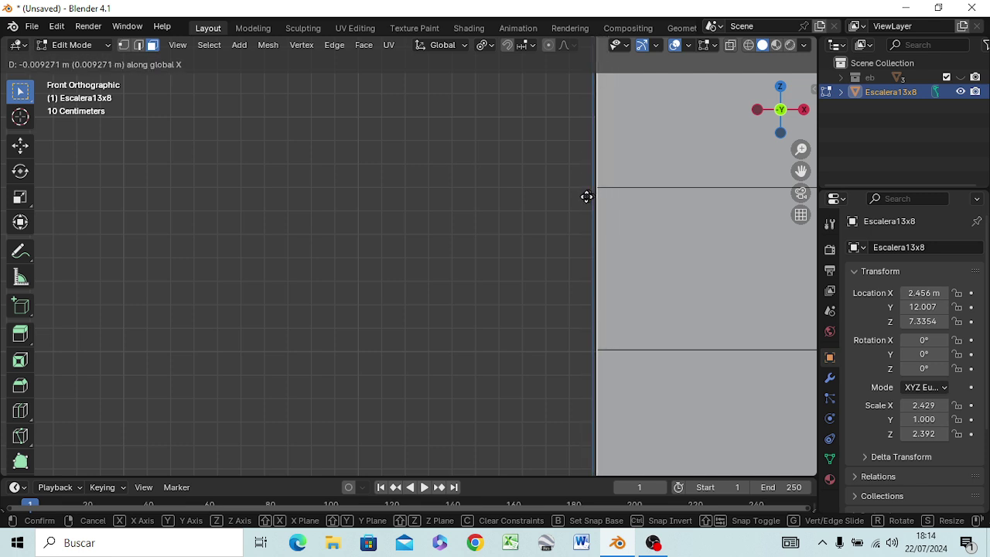
click(582, 198)
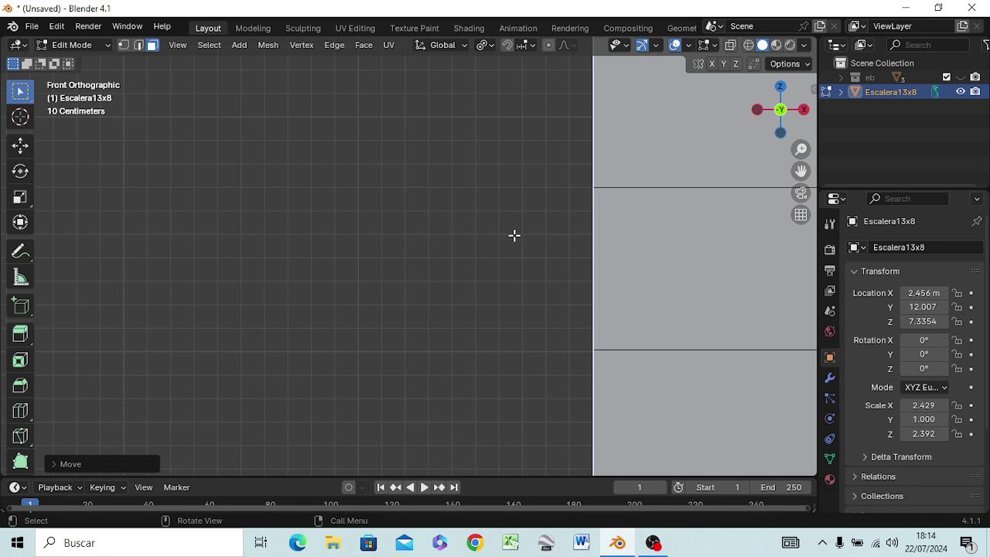
scroll(512, 235, down, 3)
scroll(517, 239, down, 3)
scroll(507, 221, down, 4)
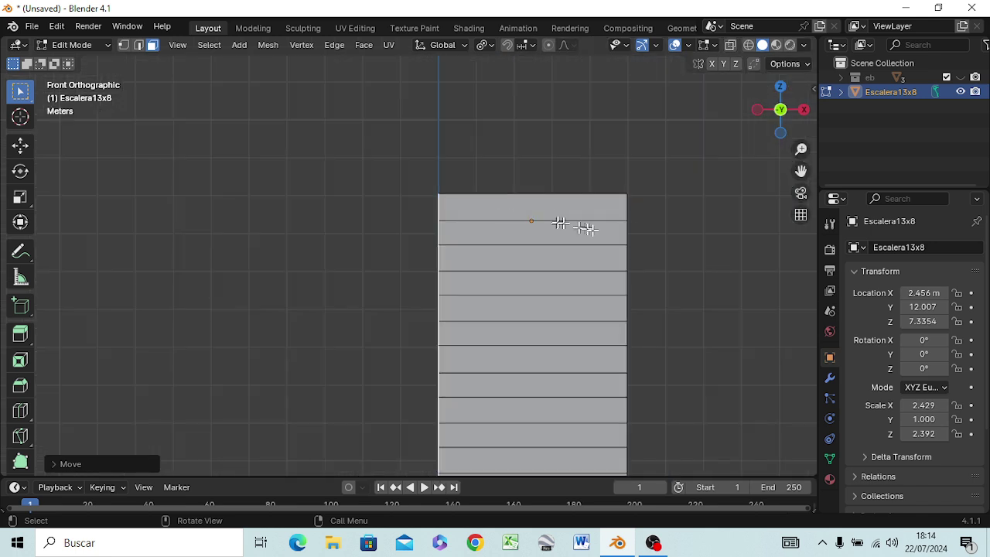
scroll(619, 217, up, 1)
scroll(652, 203, up, 3)
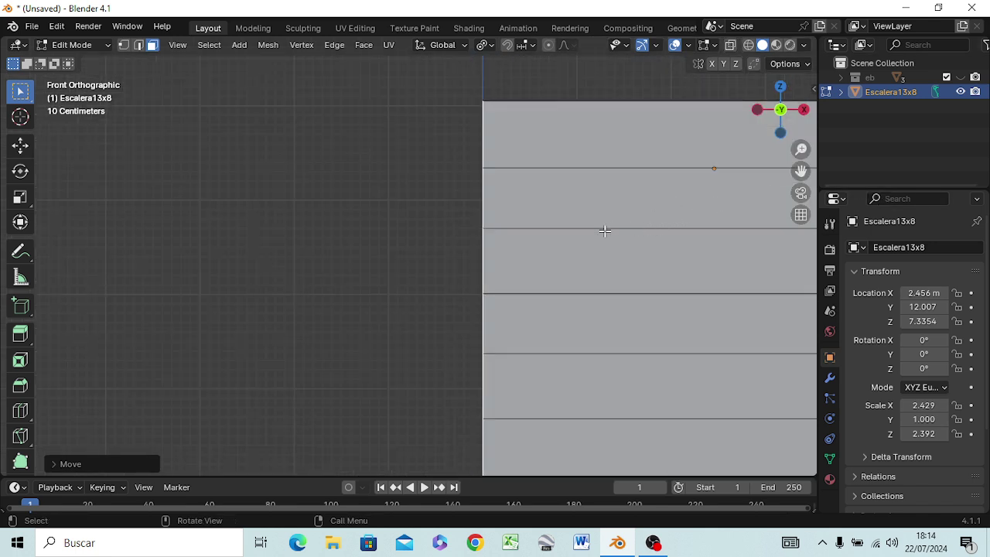
shift+middle_drag(596, 232, 268, 260)
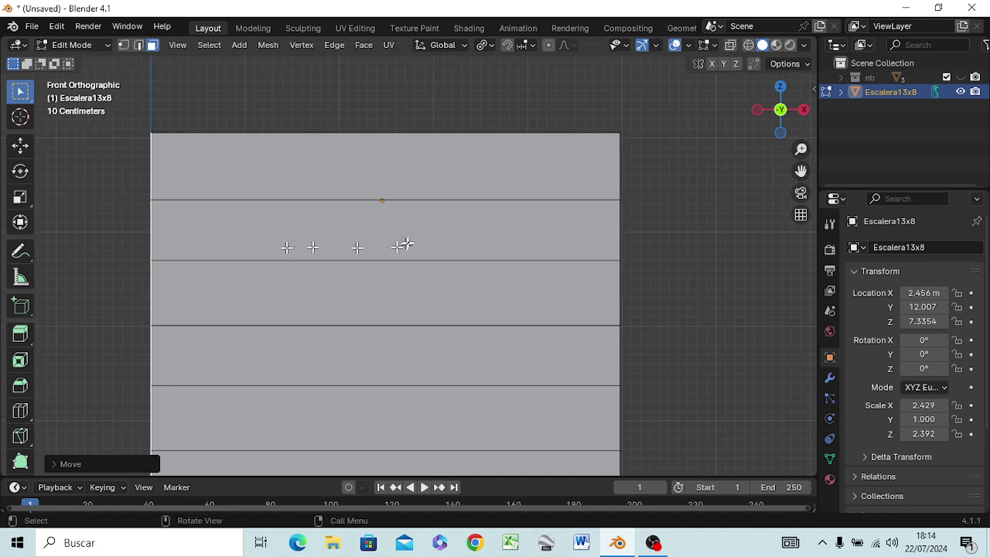
scroll(434, 232, up, 3)
scroll(473, 205, down, 2)
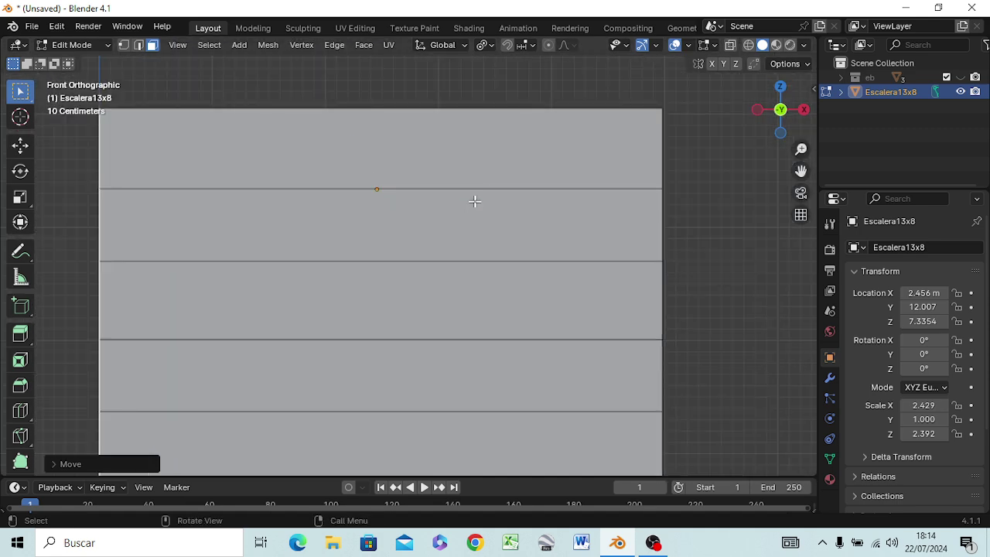
Step: Reselect the side face and shift it along X again, reaching 0.007726 m in total
middle_drag(682, 176, 596, 205)
click(764, 261)
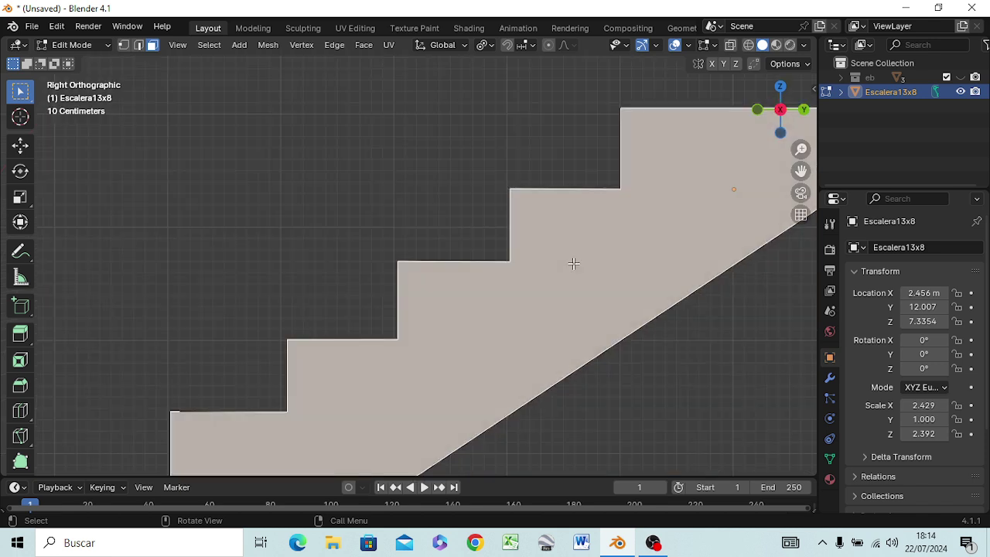
key(KP_1)
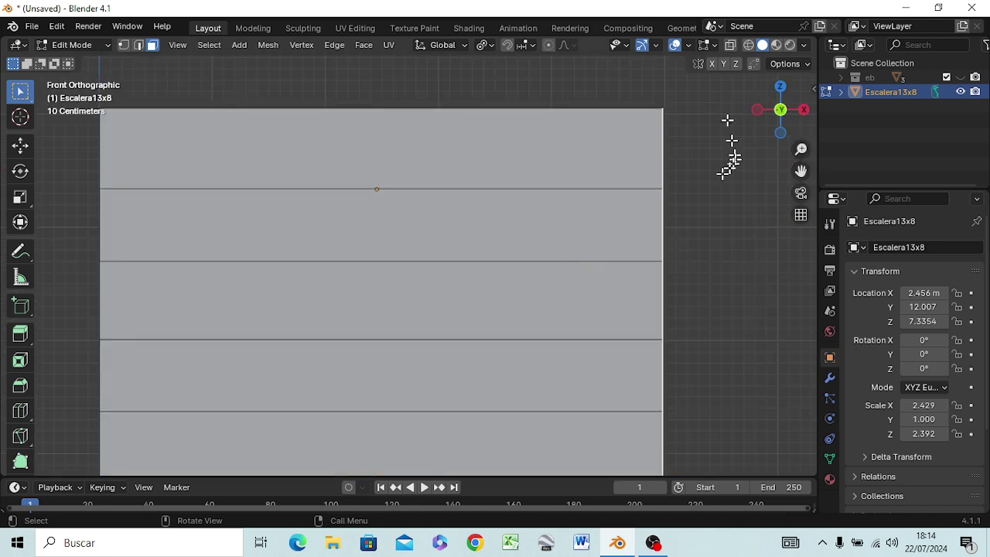
scroll(696, 174, up, 4)
shift+middle_drag(699, 168, 314, 256)
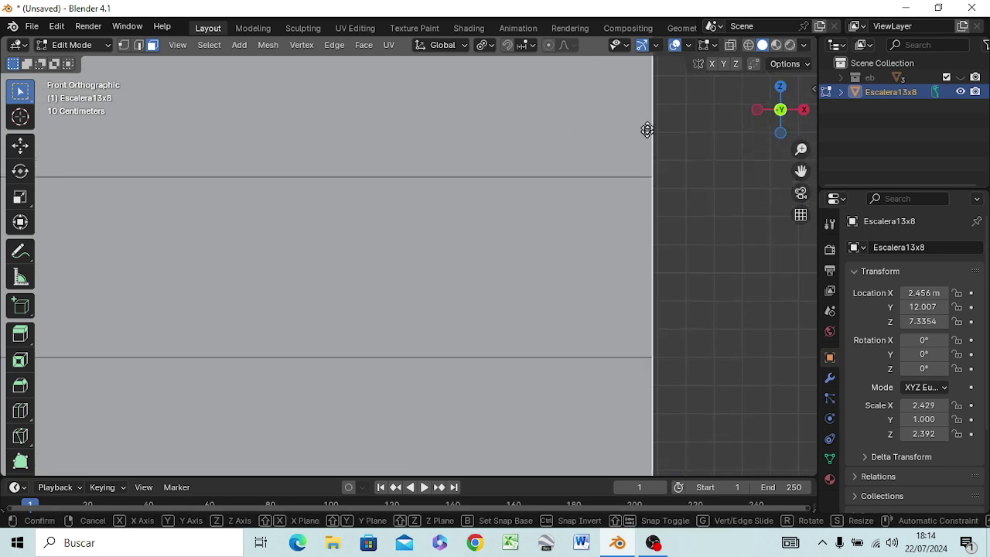
key(g)
key(x)
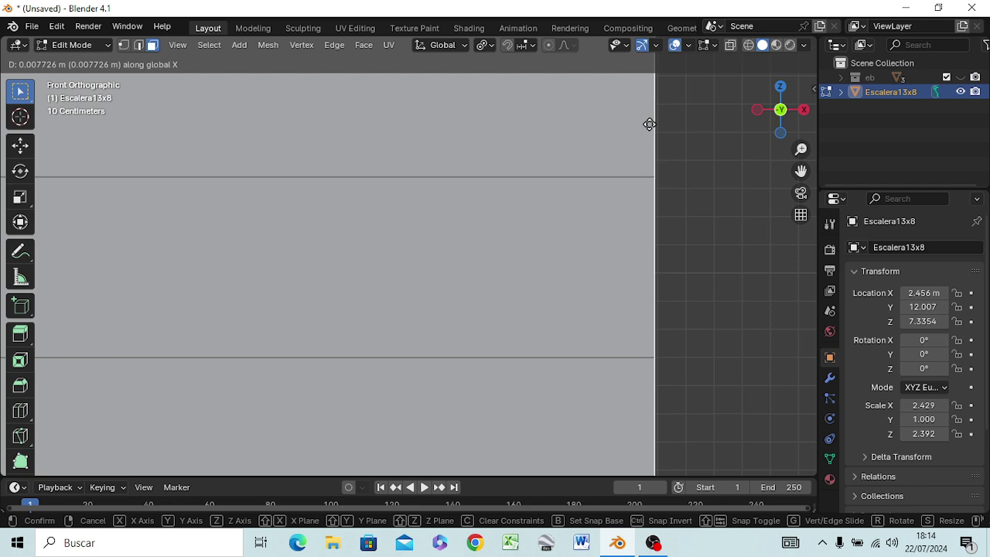
click(653, 123)
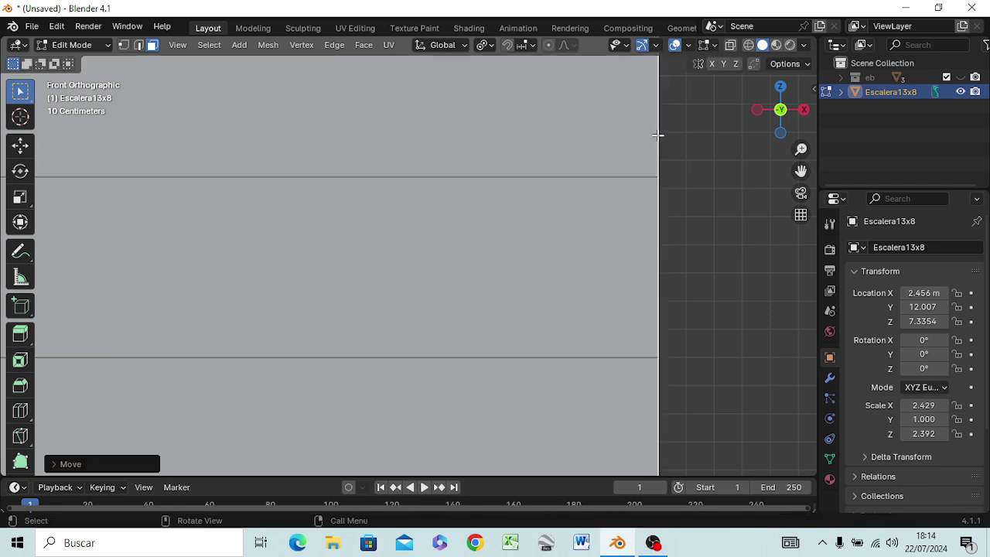
click(731, 199)
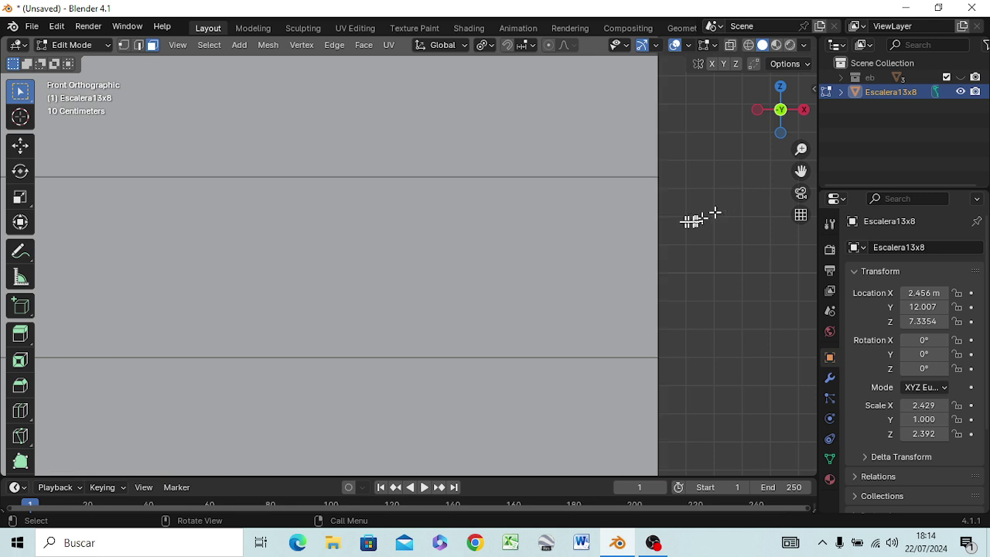
scroll(667, 226, down, 3)
scroll(667, 226, down, 1)
scroll(696, 209, down, 1)
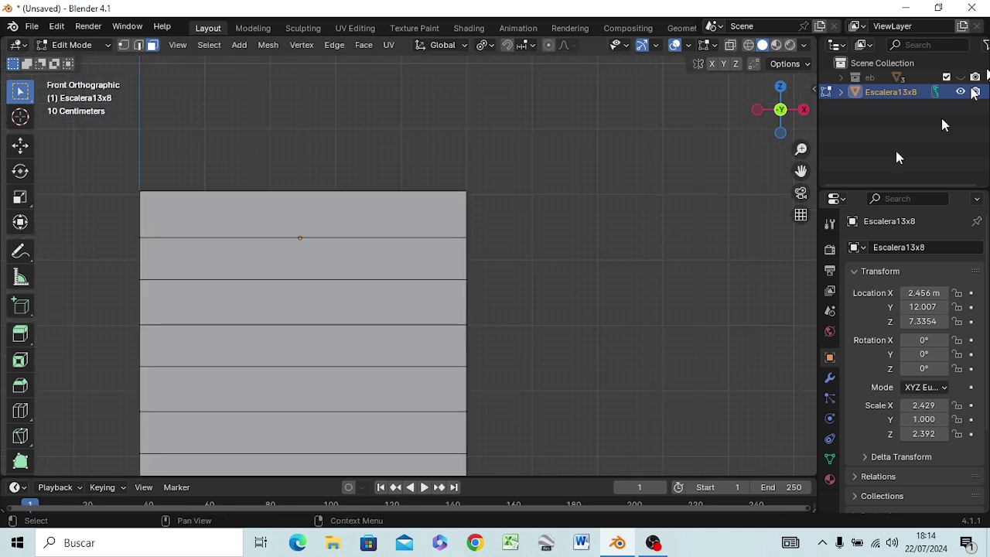
Step: Duplicate the staircase in Object Mode as Escalera13x8.002 and move it into the eb collection
right_click(899, 93)
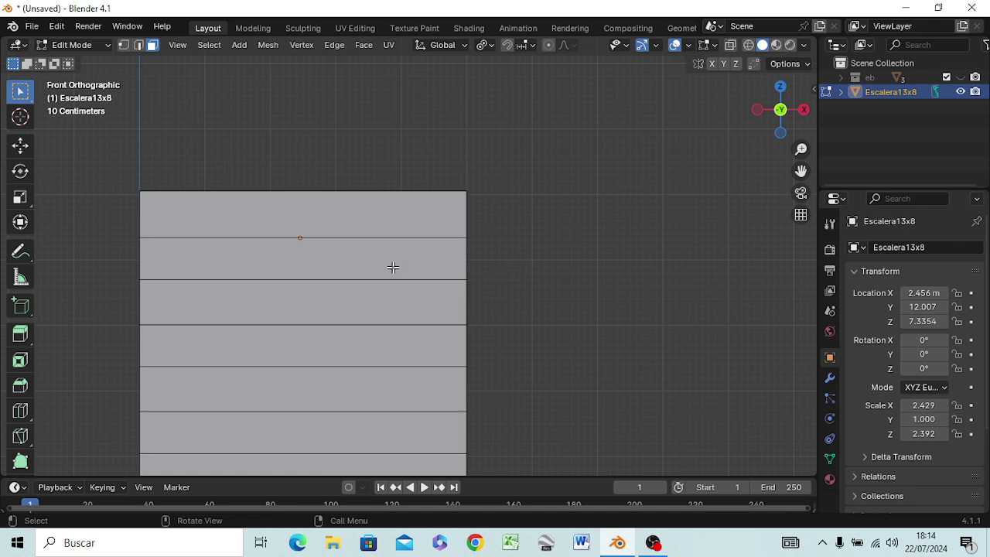
key(Tab)
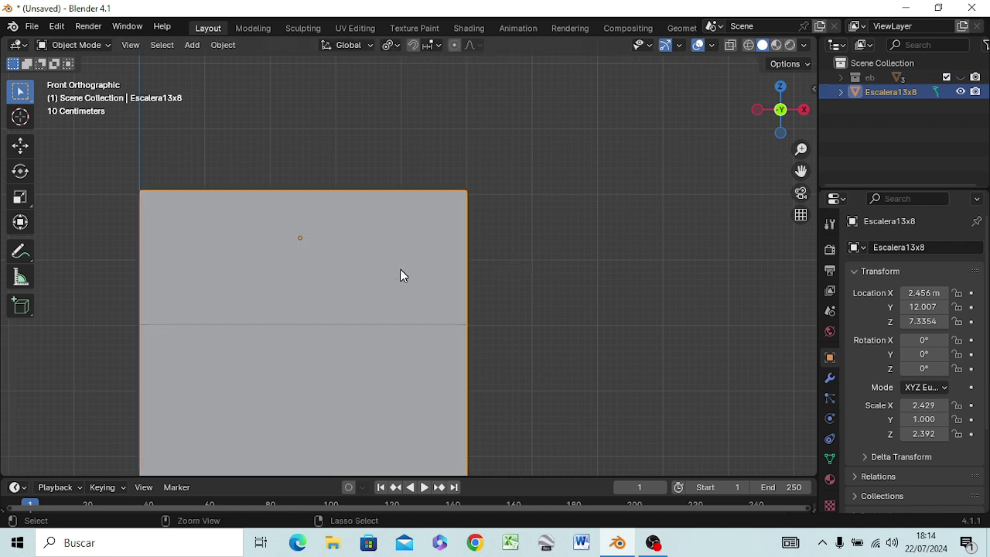
key(shift+s)
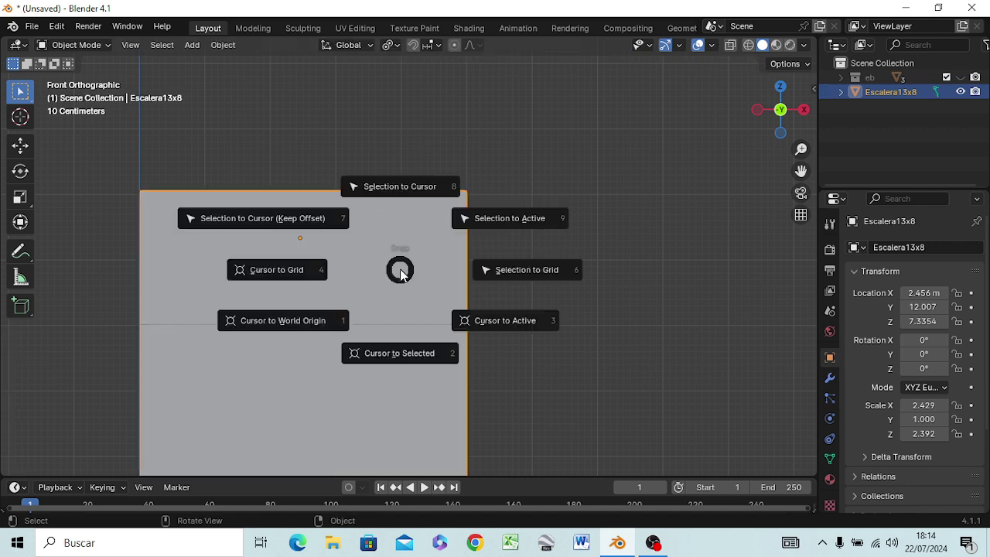
key(Escape)
key(shift+d)
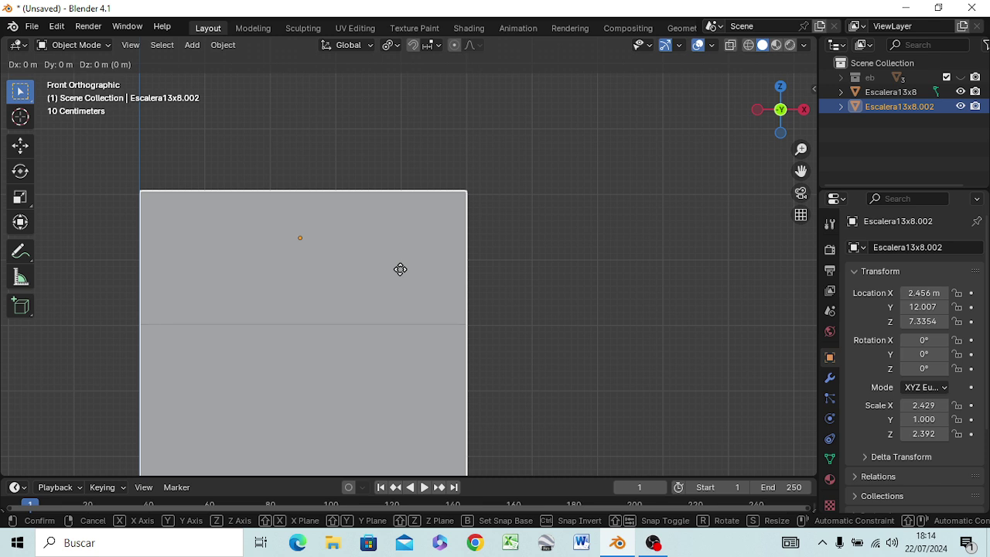
right_click(419, 275)
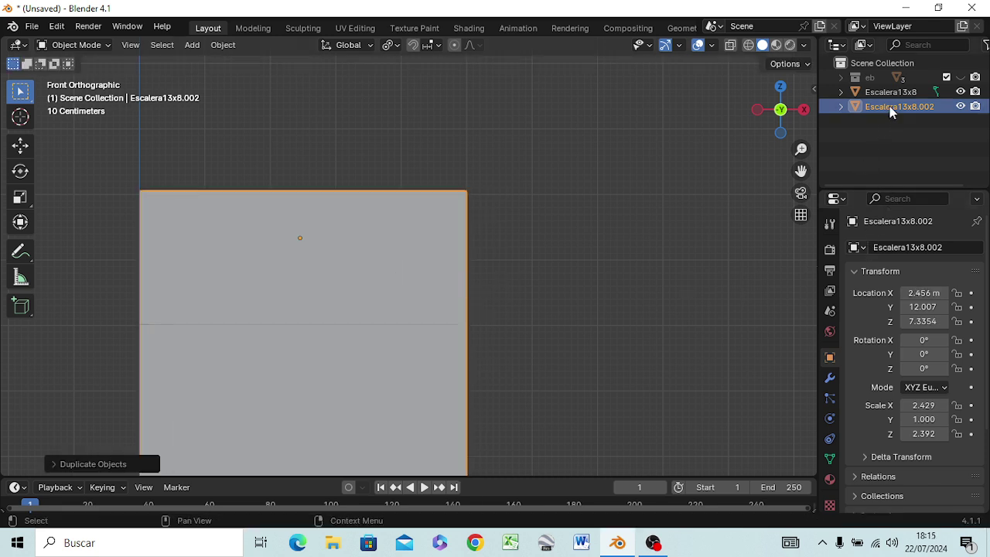
drag(889, 106, 887, 82)
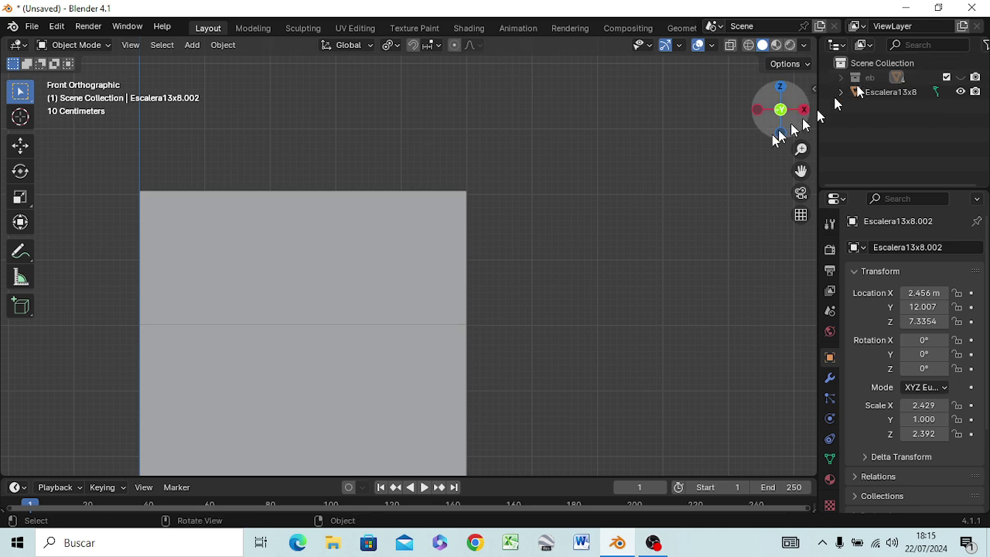
scroll(566, 350, down, 2)
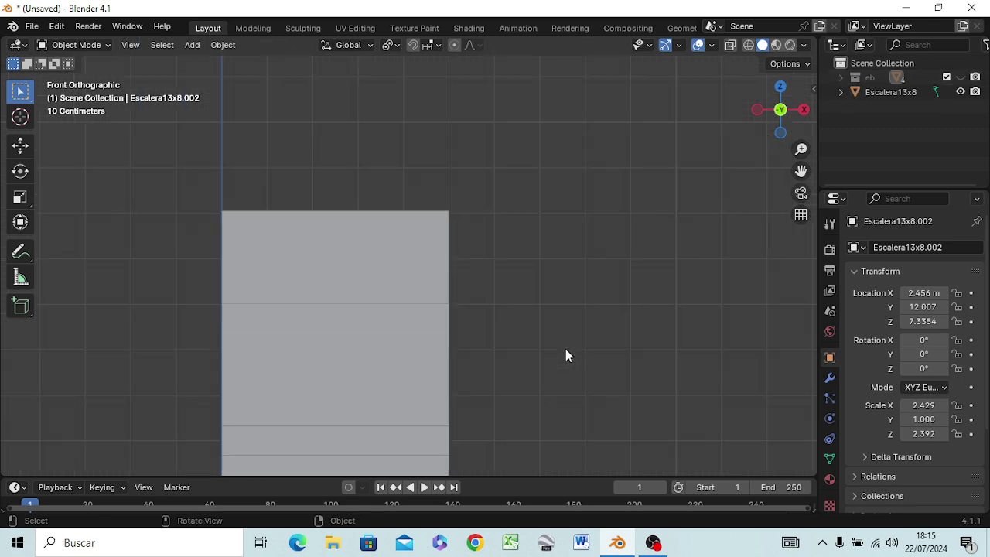
click(840, 78)
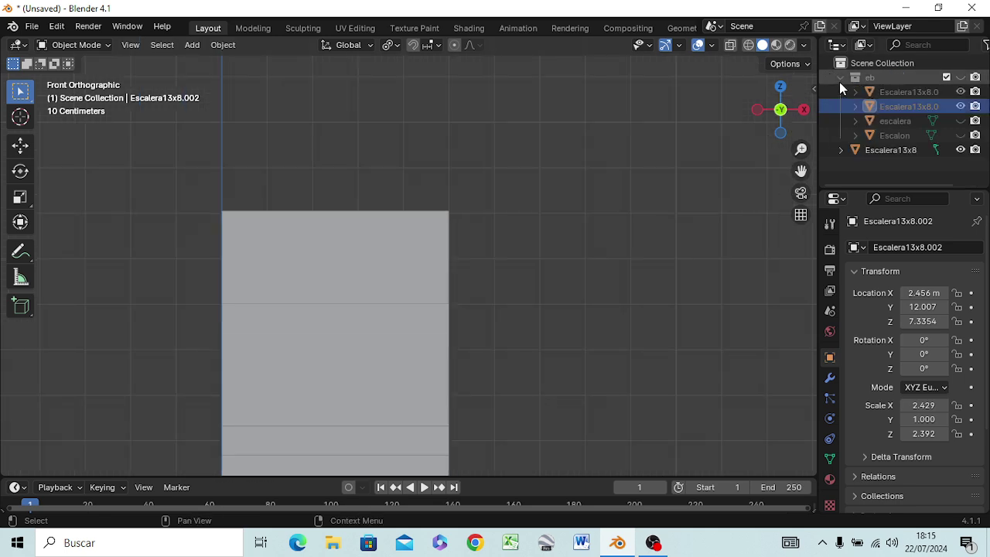
click(841, 82)
mouse_move(524, 361)
middle_down()
mouse_move(304, 378)
mouse_move(349, 359)
middle_up()
key(Tab)
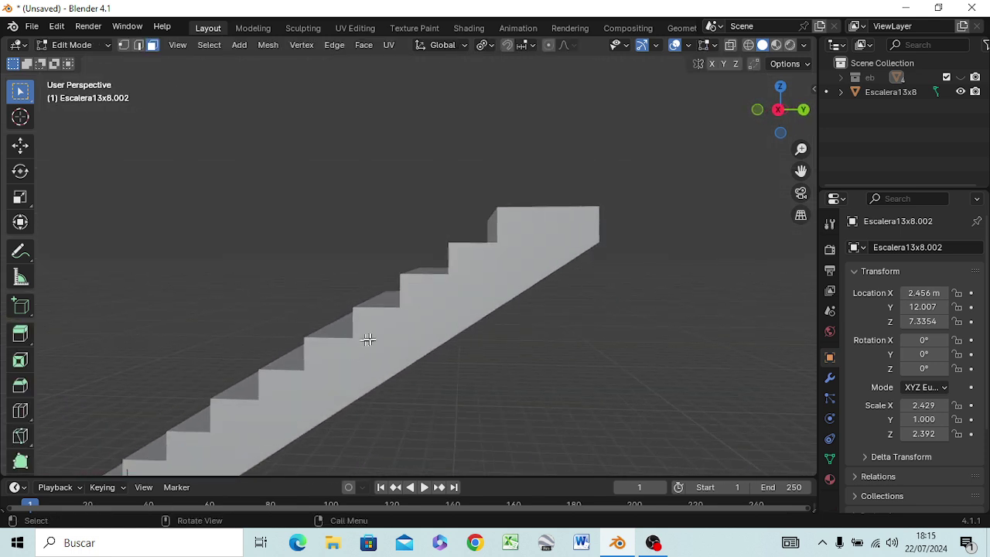
mouse_move(689, 320)
middle_down()
mouse_move(663, 309)
mouse_move(546, 350)
mouse_move(552, 327)
middle_up()
key(Tab)
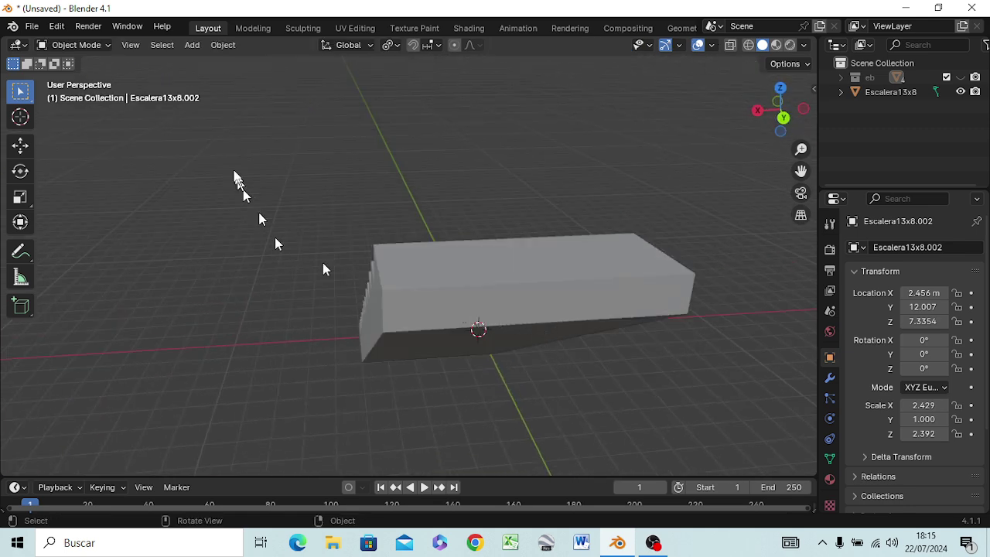
key(Tab)
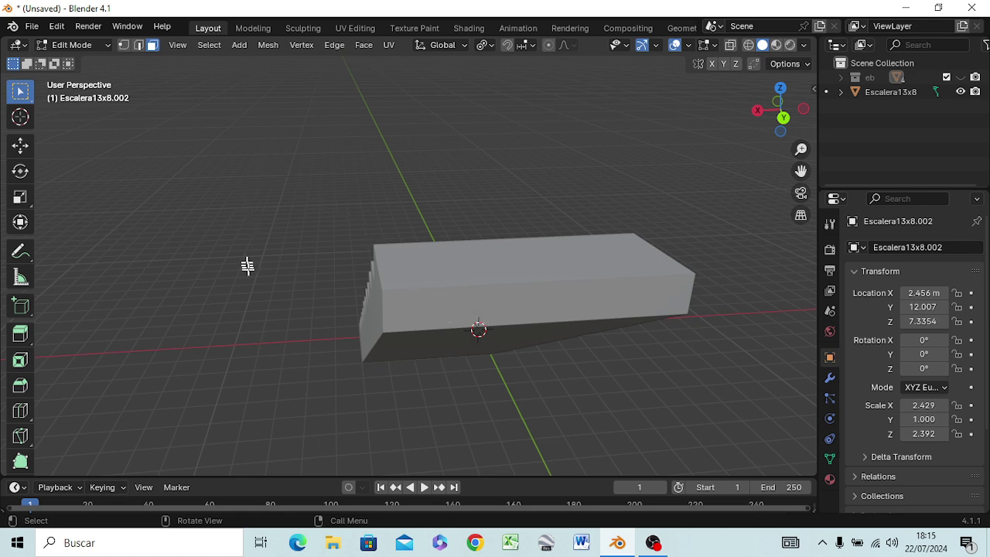
middle_drag(248, 268, 307, 230)
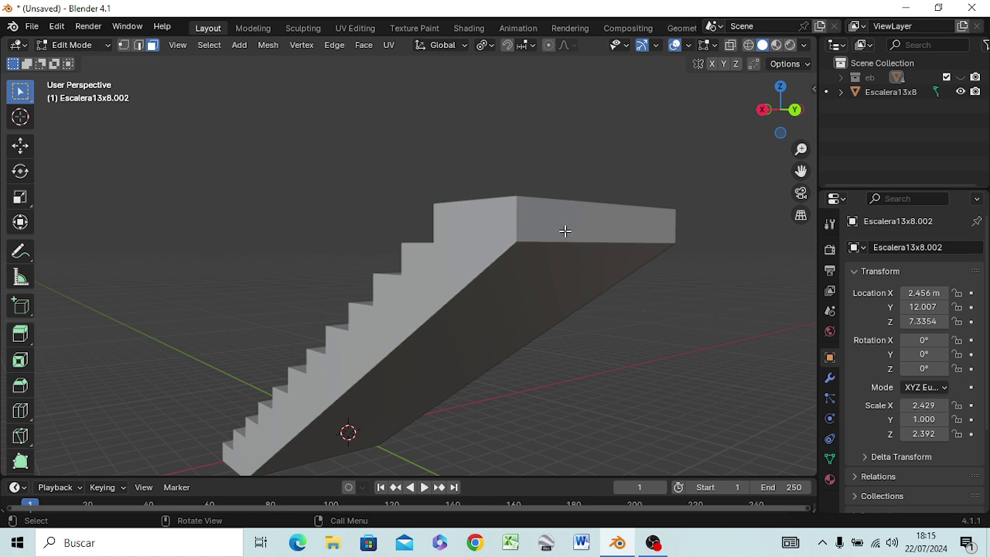
key(Tab)
Step: In Edit Mode, select the top block's upper face in Right Ortho view
click(535, 247)
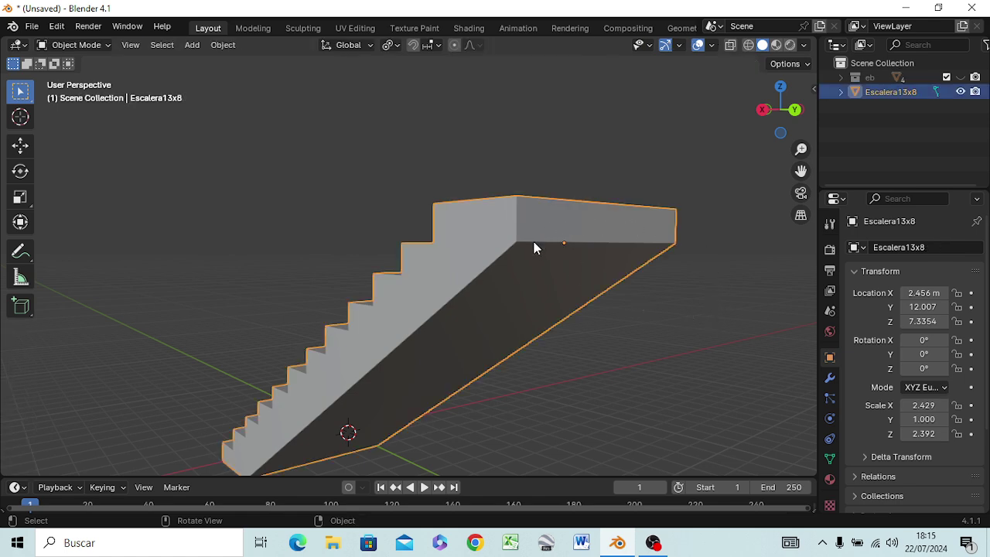
key(Tab)
click(549, 230)
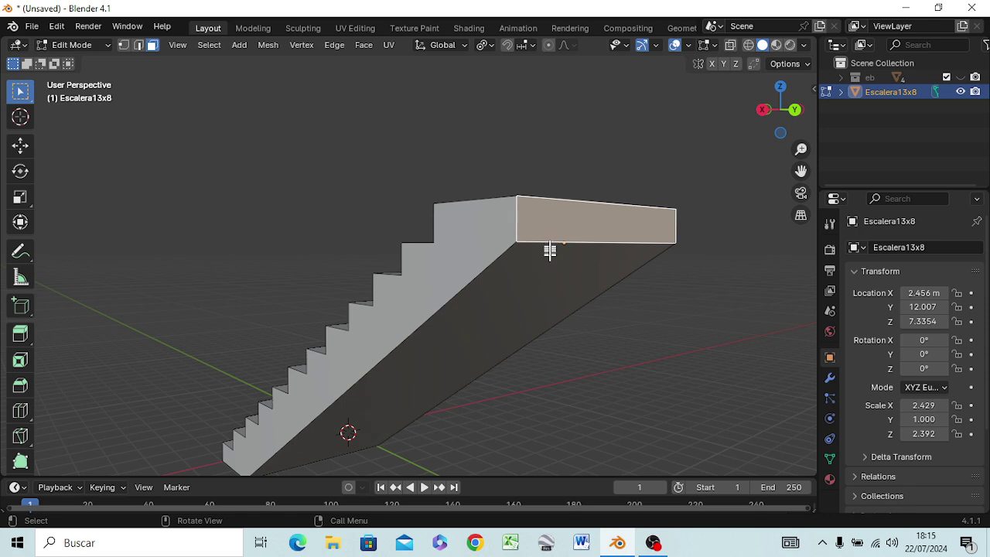
key(KP_3)
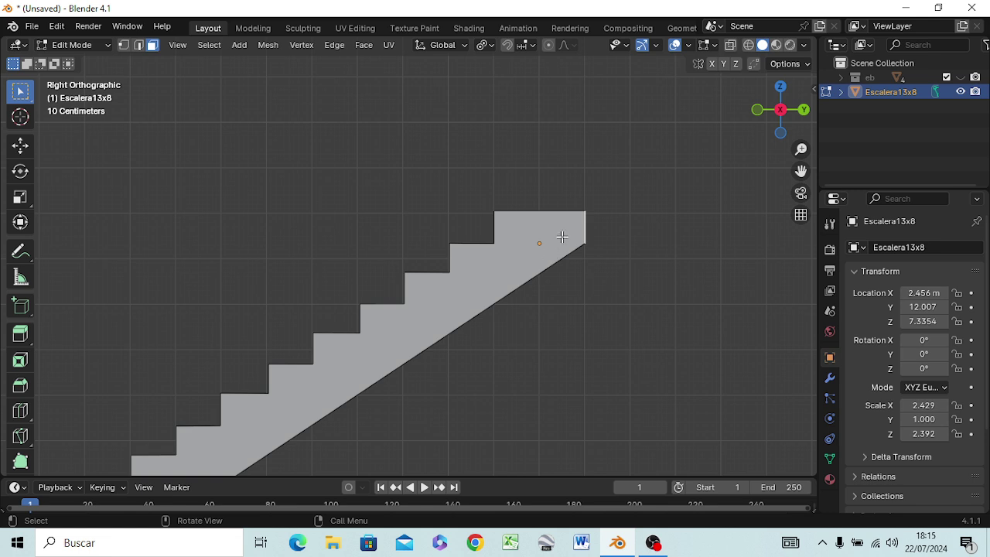
scroll(554, 230, up, 3)
scroll(554, 229, up, 1)
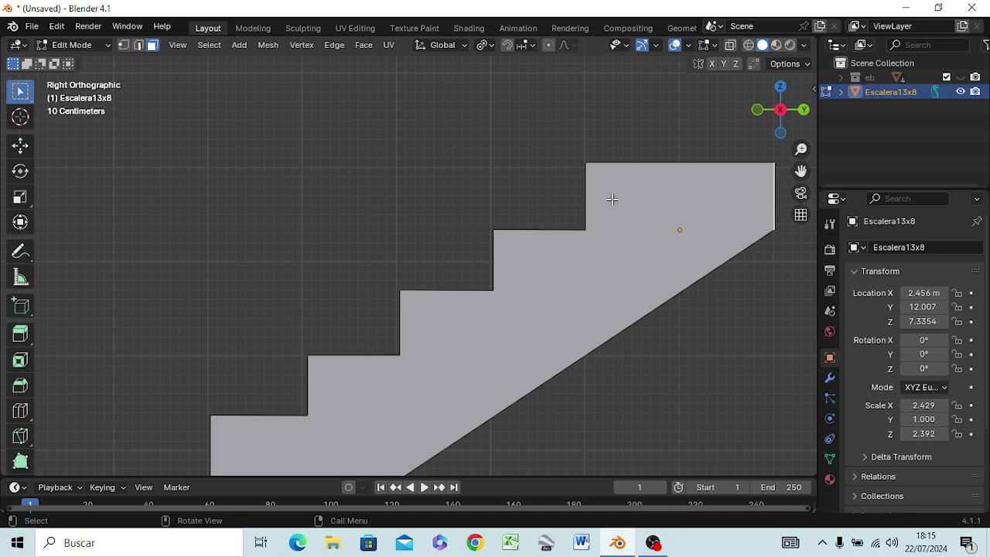
scroll(612, 199, down, 1)
scroll(611, 199, down, 1)
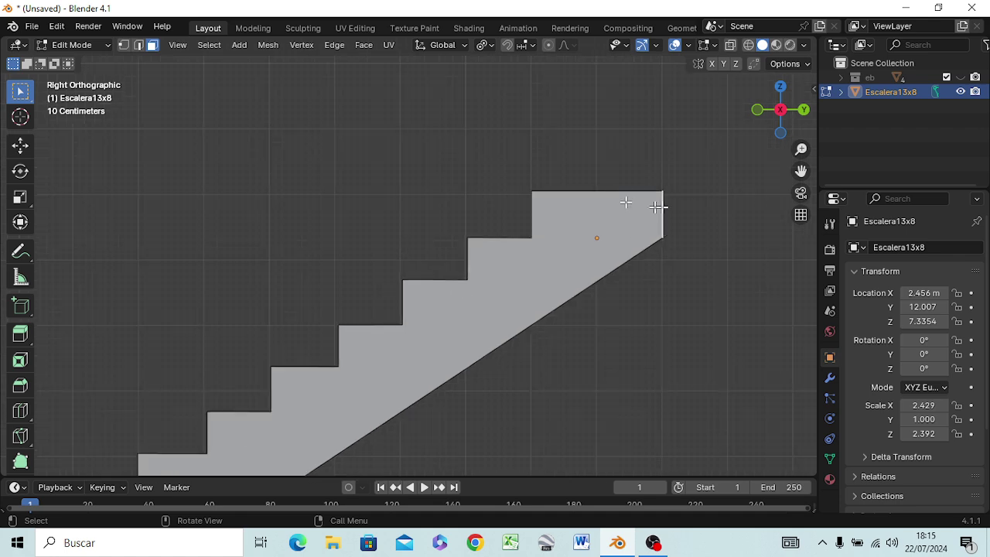
middle_drag(600, 205, 586, 249)
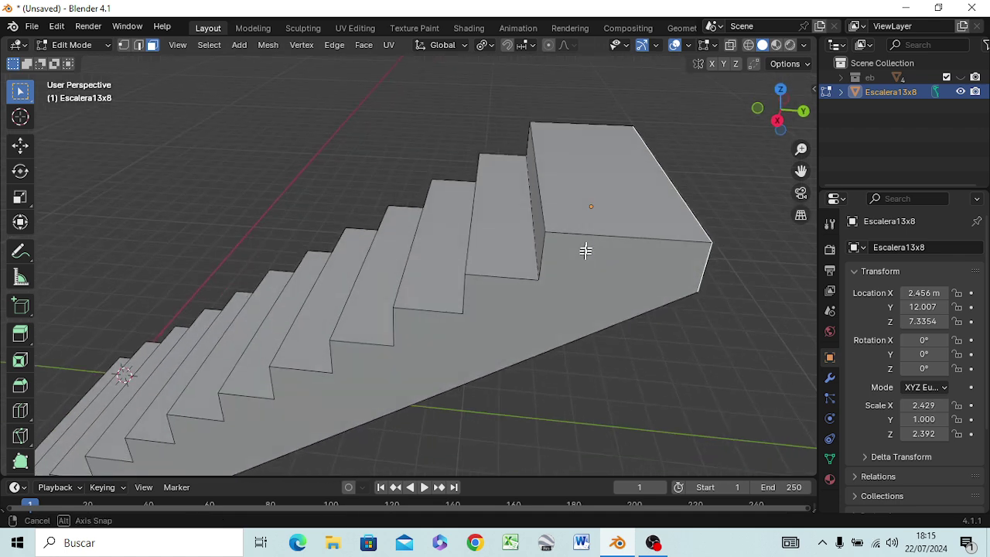
click(599, 194)
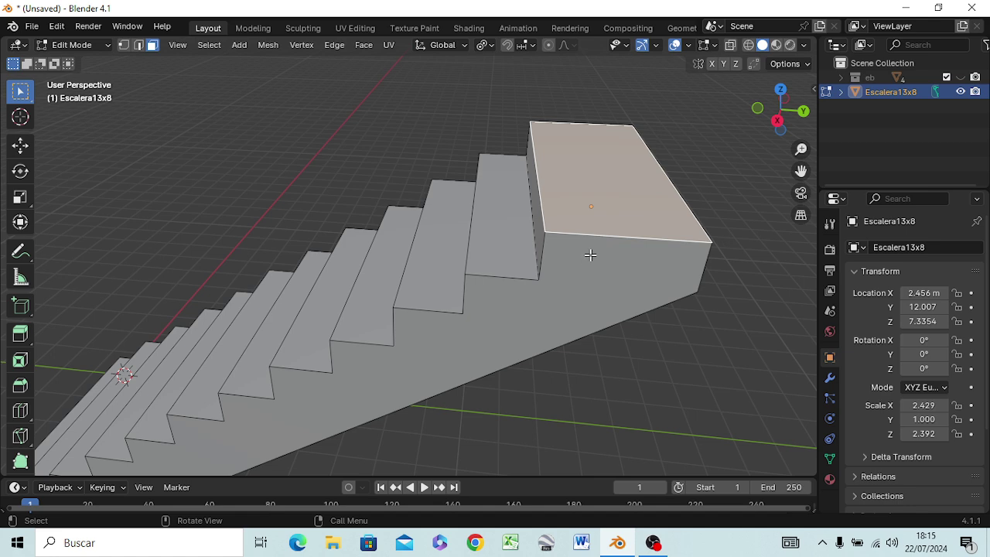
key(KP_3)
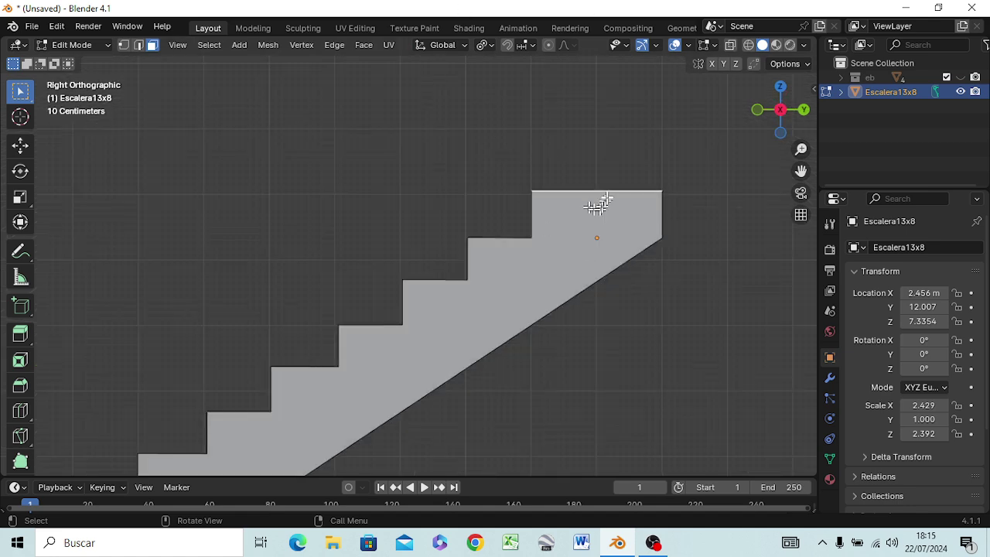
scroll(607, 198, up, 5)
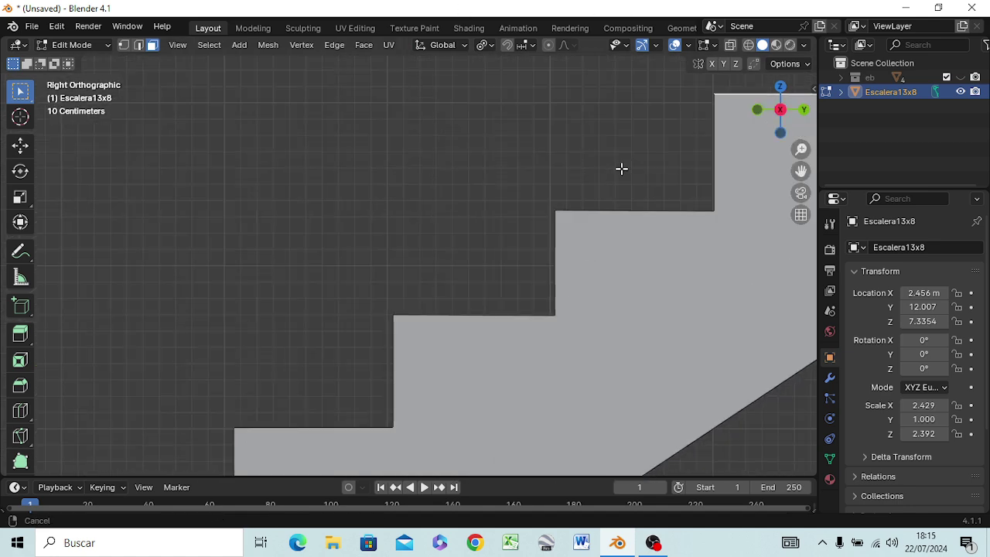
mouse_move(621, 168)
shift+middle_down()
mouse_move(325, 252)
mouse_move(271, 252)
shift+middle_up()
scroll(440, 208, up, 2)
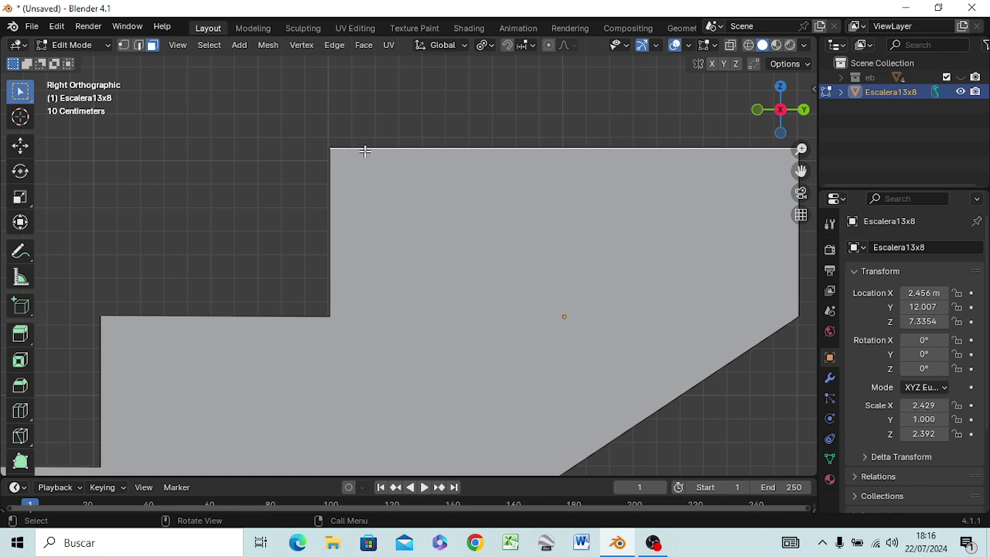
Step: Lower the top edge about 7 cm along Z, then select the top block's end face
key(g)
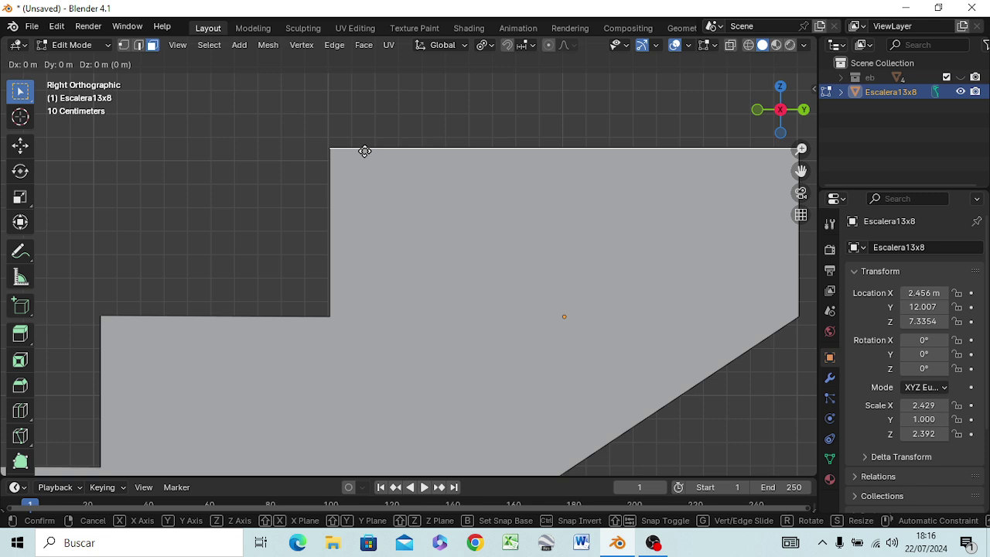
key(z)
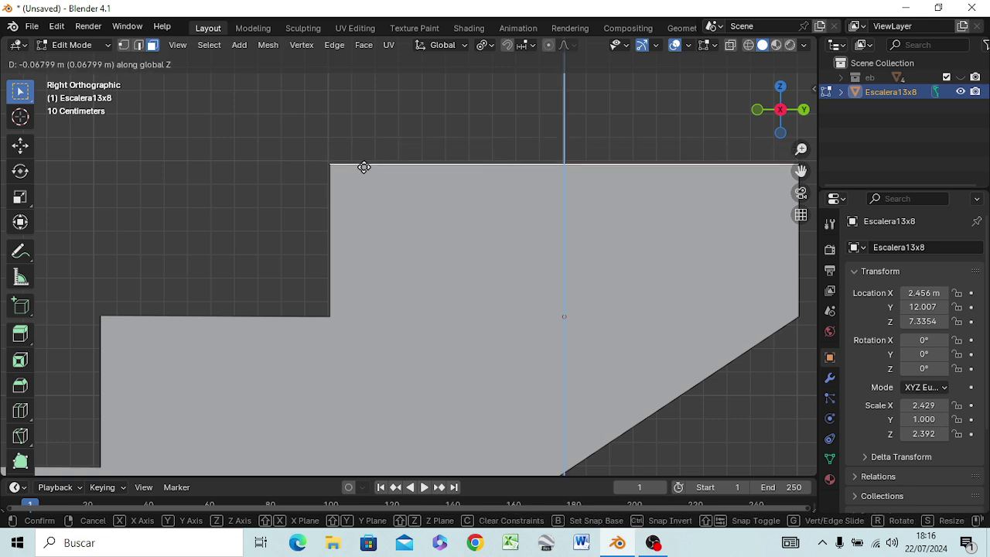
click(365, 160)
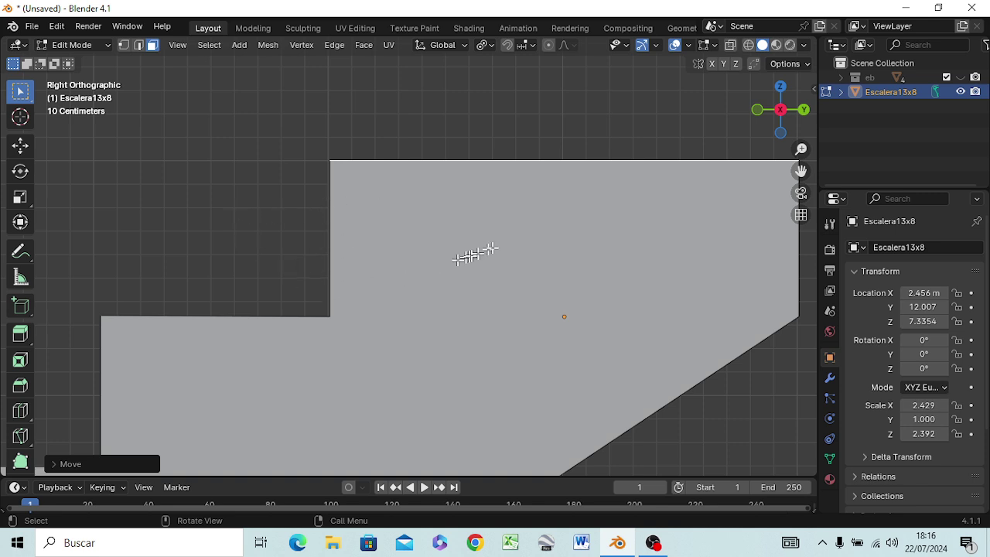
scroll(530, 256, down, 4)
scroll(528, 255, down, 1)
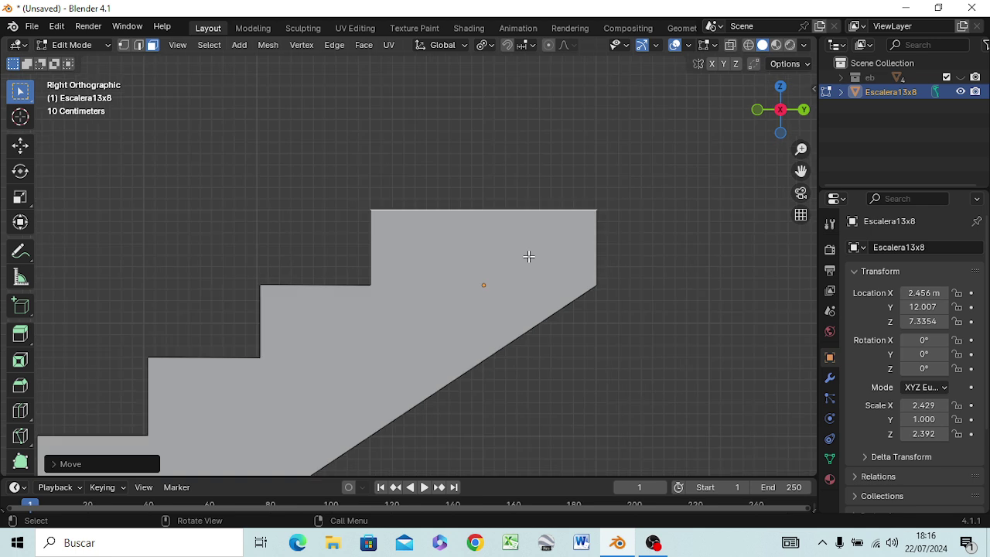
scroll(528, 254, down, 1)
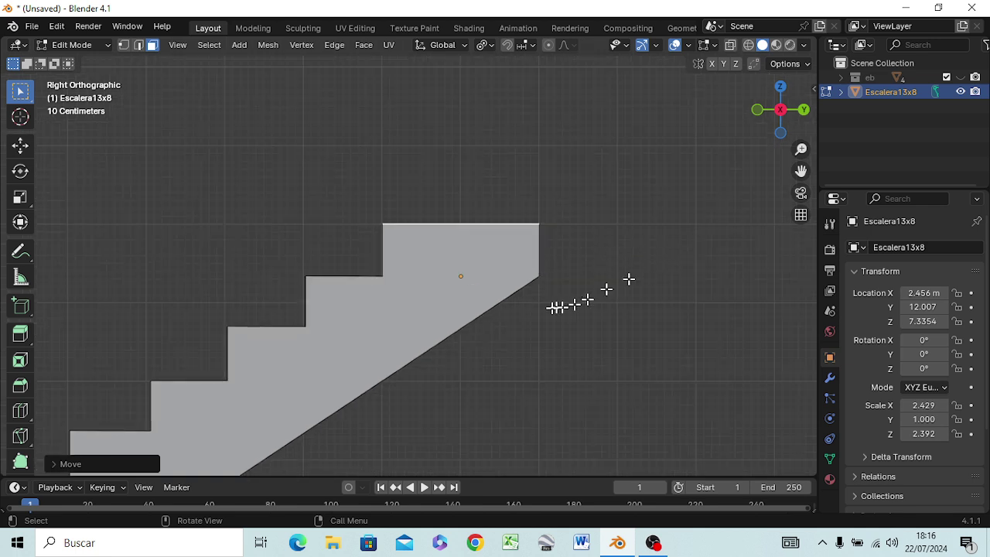
middle_drag(563, 307, 588, 284)
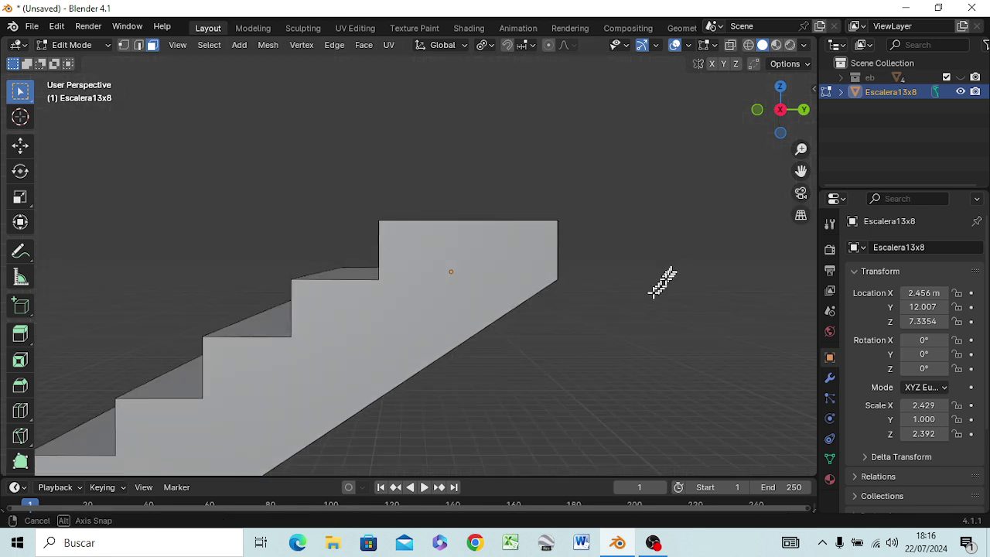
mouse_move(660, 280)
middle_down()
mouse_move(539, 307)
mouse_move(555, 277)
middle_up()
click(556, 277)
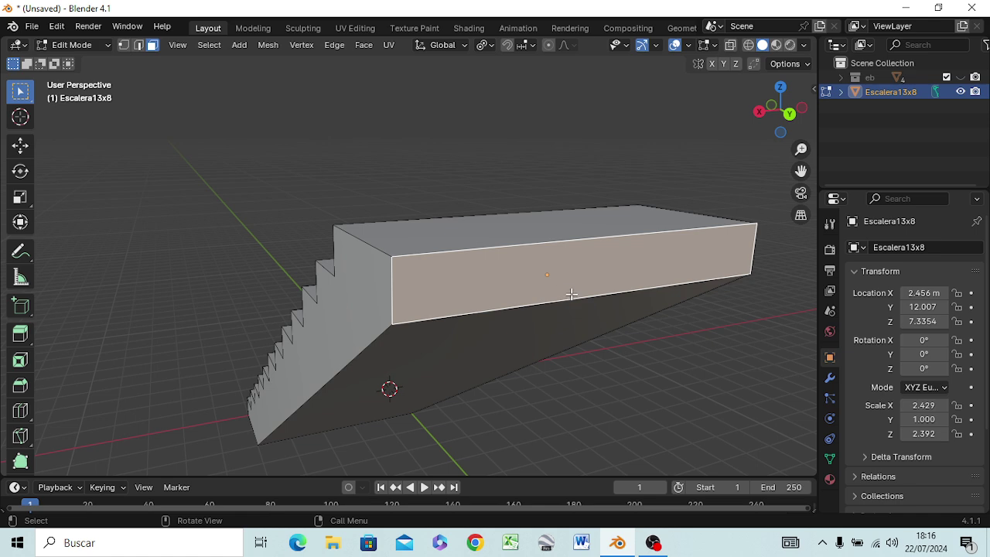
Step: Extrude the top end face 5 m along global Y to form a flat landing
key(KP_3)
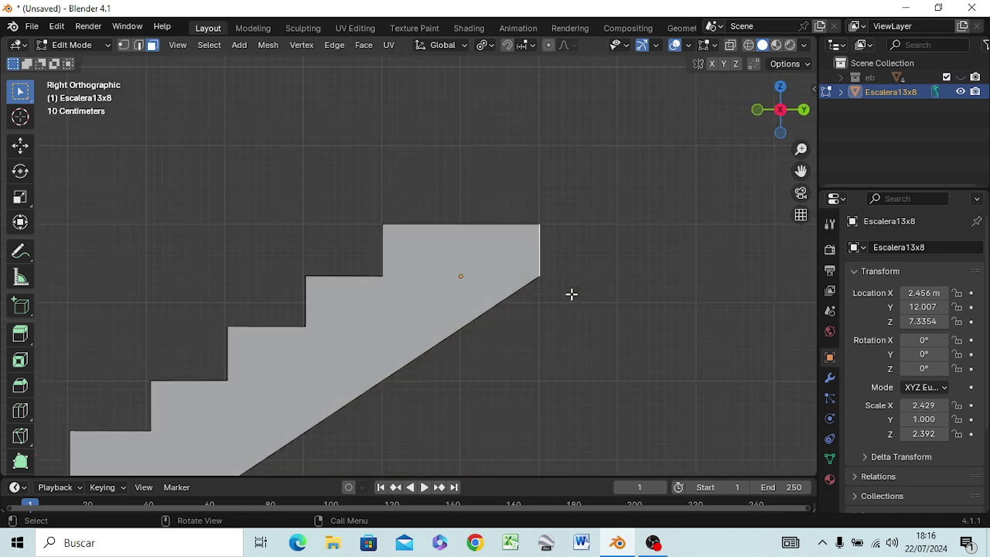
scroll(571, 294, down, 5)
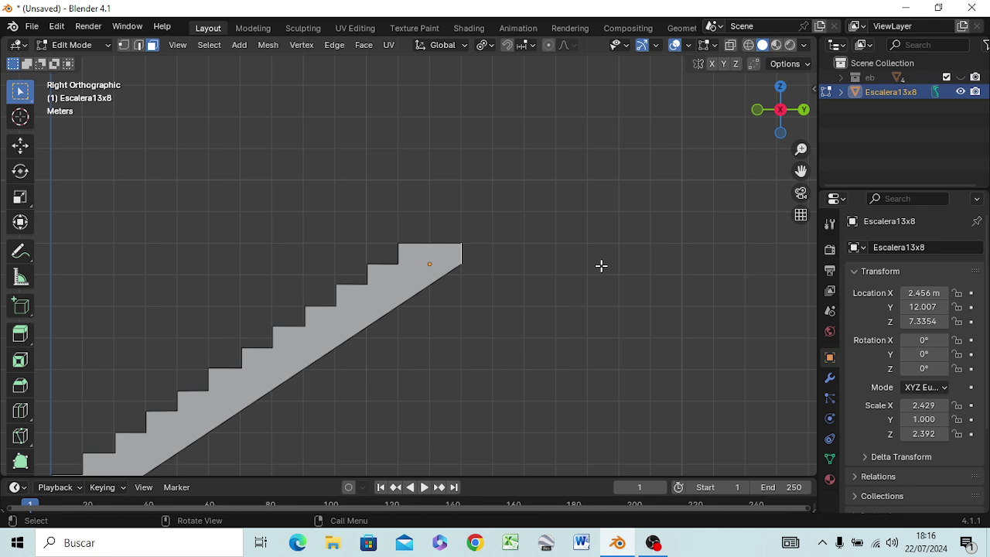
key(g)
key(z)
key(z)
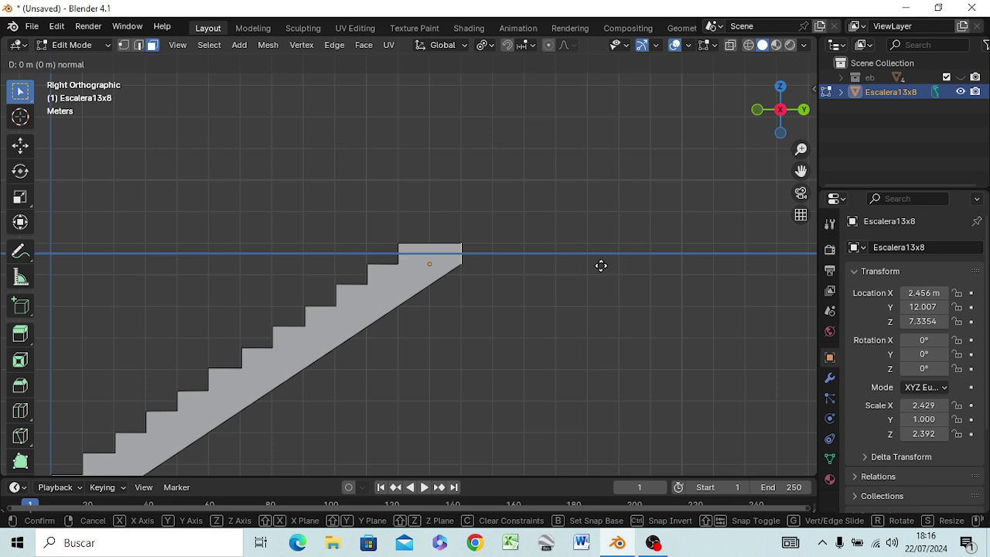
key(y)
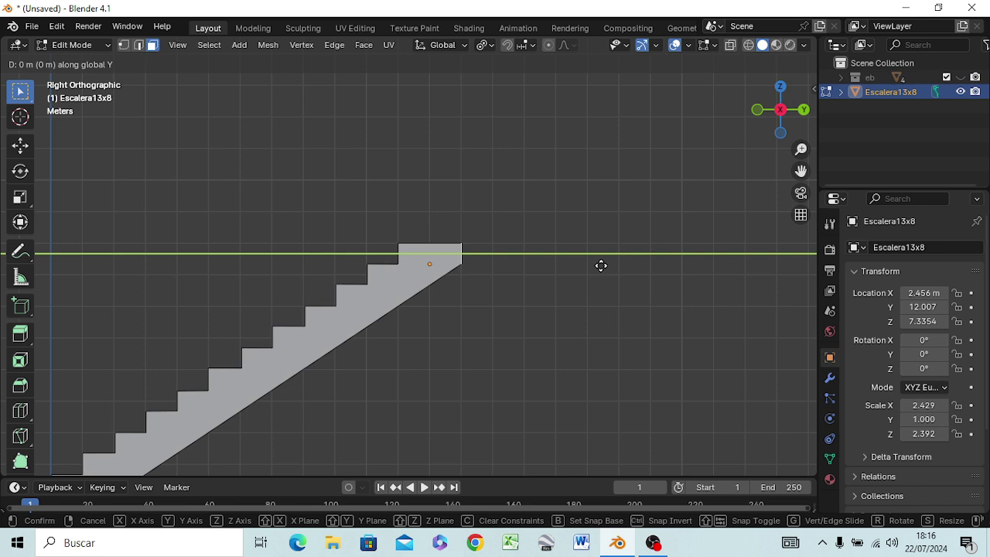
text(5)
key(Return)
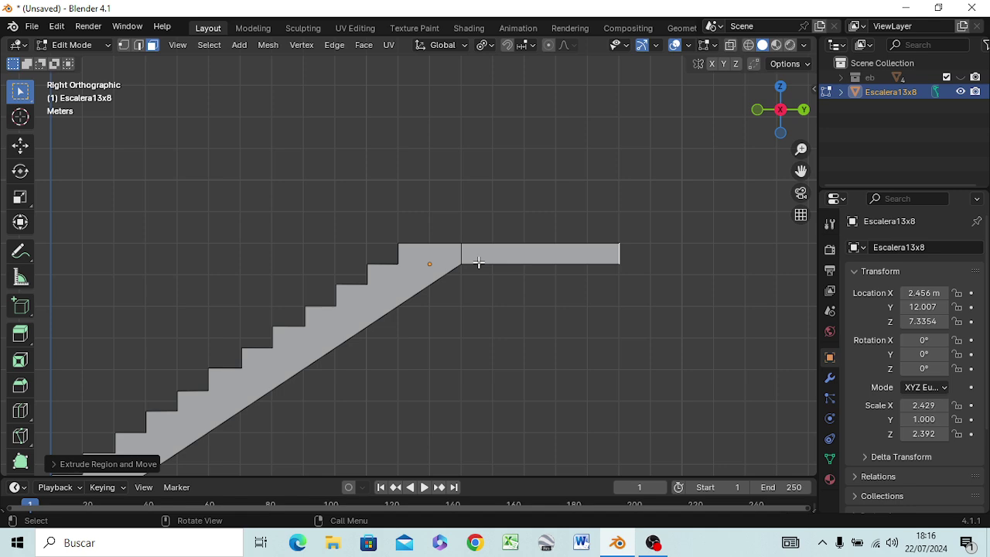
key(KP_7)
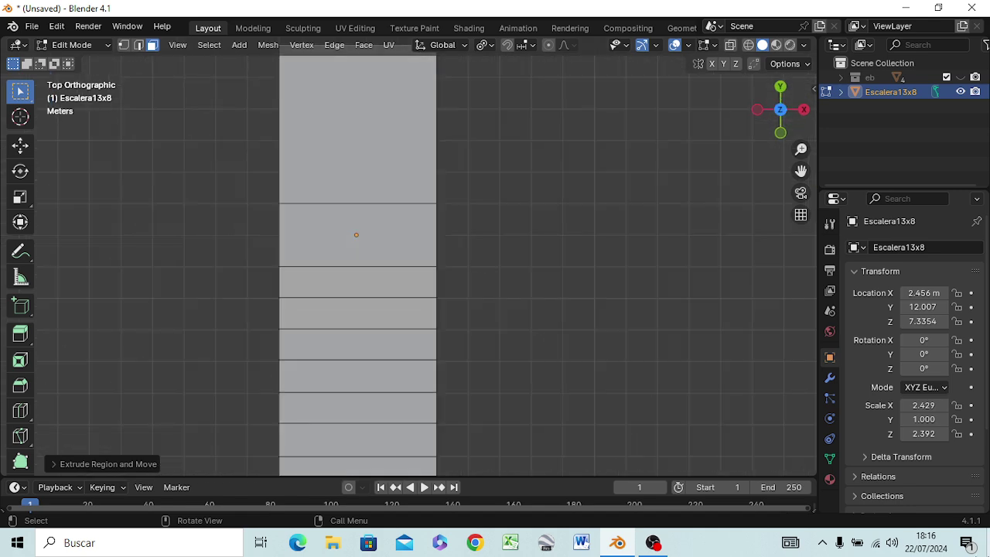
scroll(561, 210, down, 1)
scroll(561, 210, down, 2)
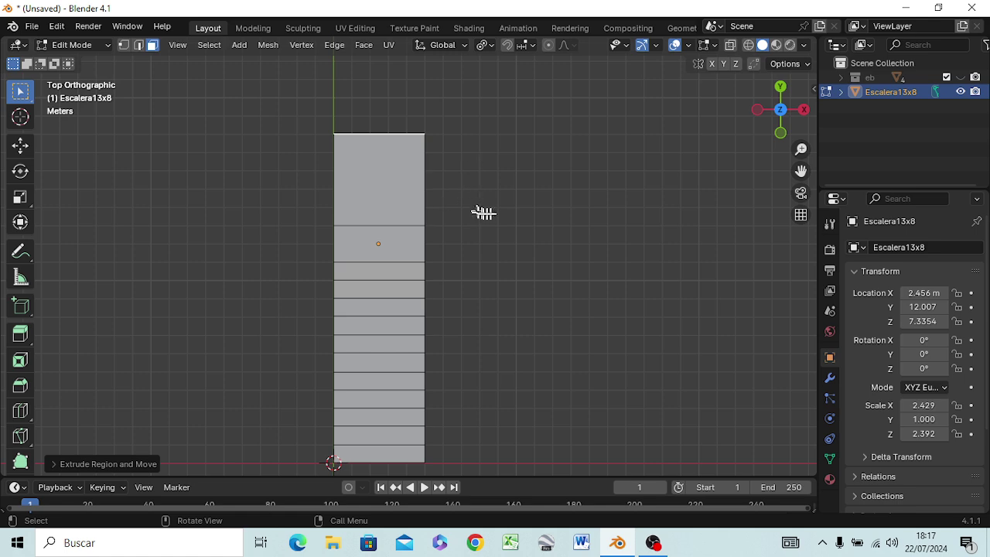
middle_drag(542, 225, 332, 82)
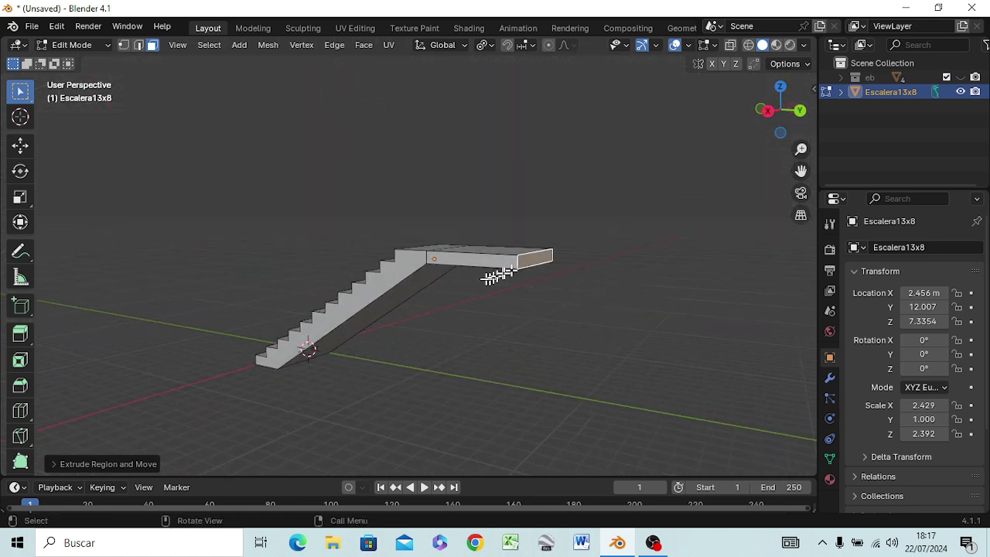
scroll(455, 270, down, 2)
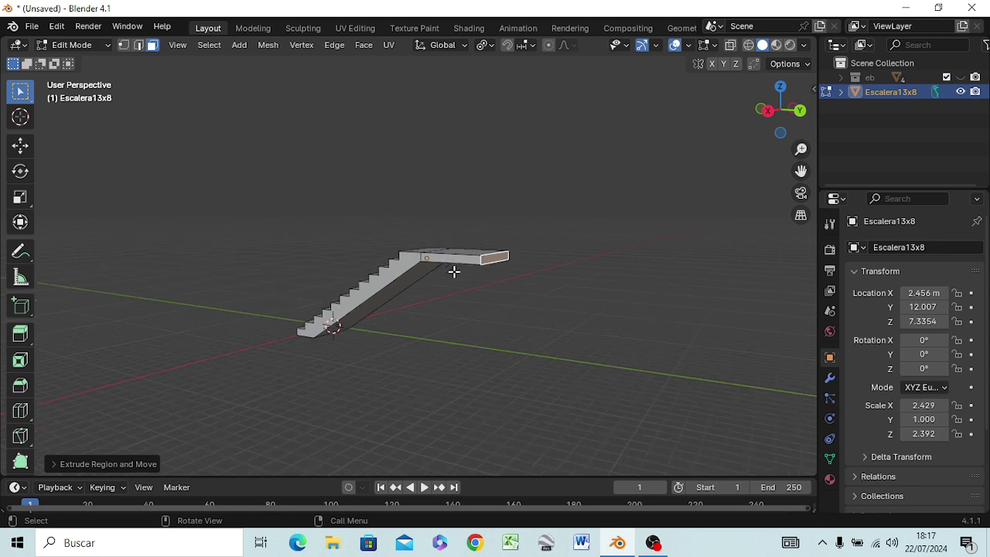
scroll(454, 267, up, 2)
scroll(464, 255, up, 2)
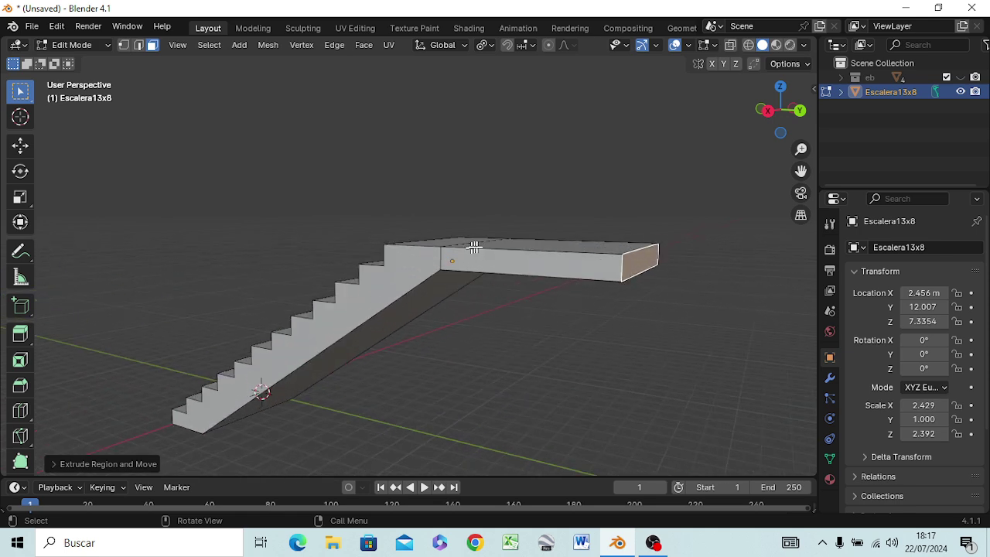
click(464, 294)
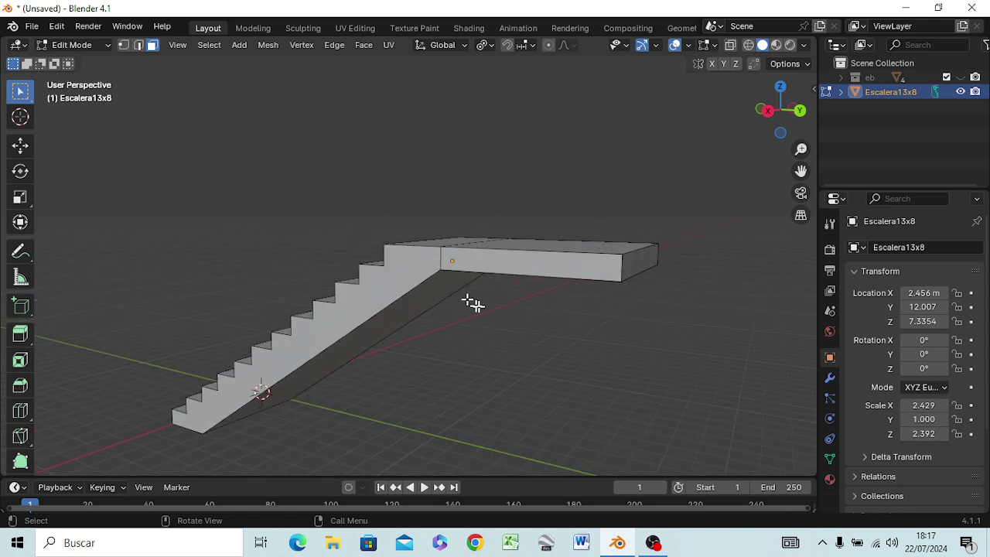
Step: Rename the staircase object to Escalera13x8rellano in the Outliner
double_click(916, 92)
click(918, 92)
text(rella)
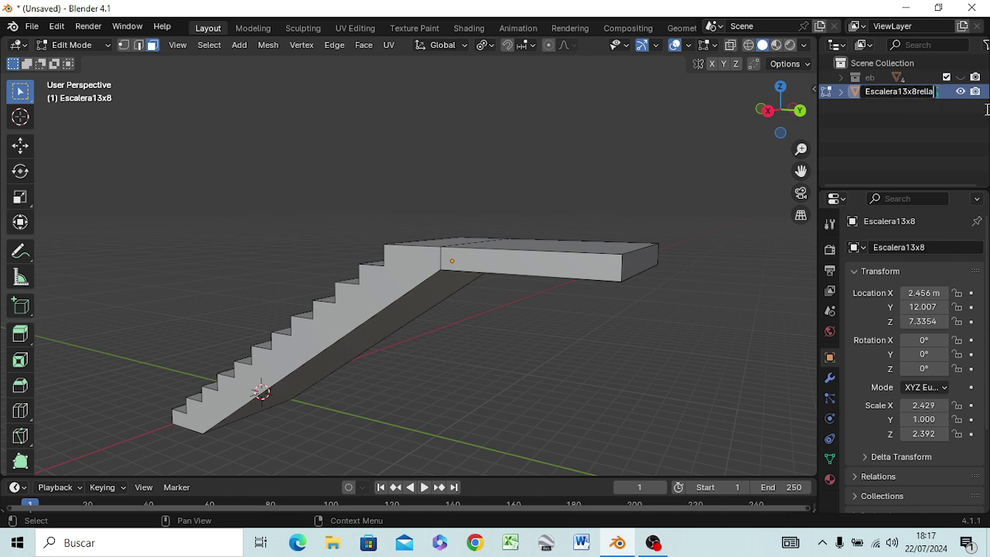
text(no)
key(Return)
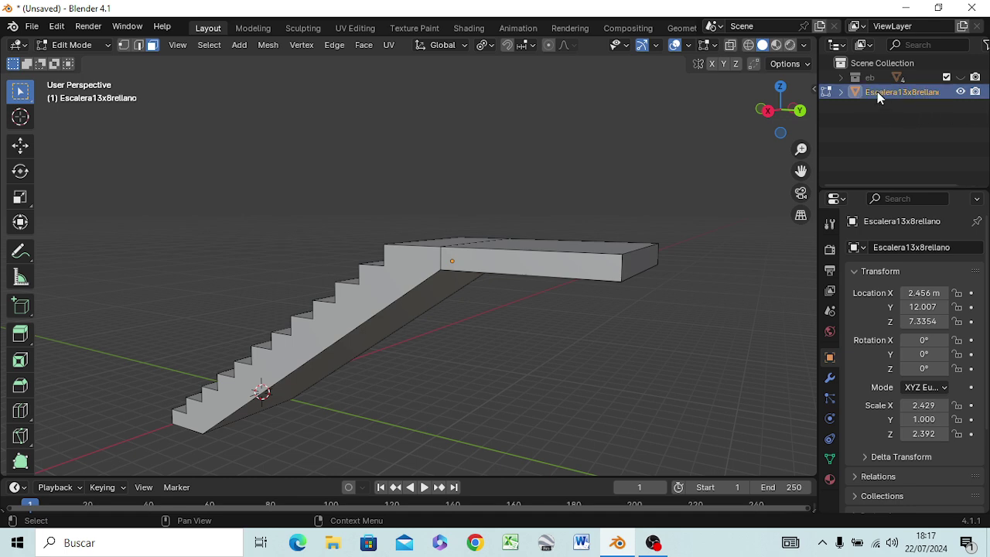
Step: Duplicate the staircase in place as Escalera13x8rellano.001 and file it in the eb collection
key(Tab)
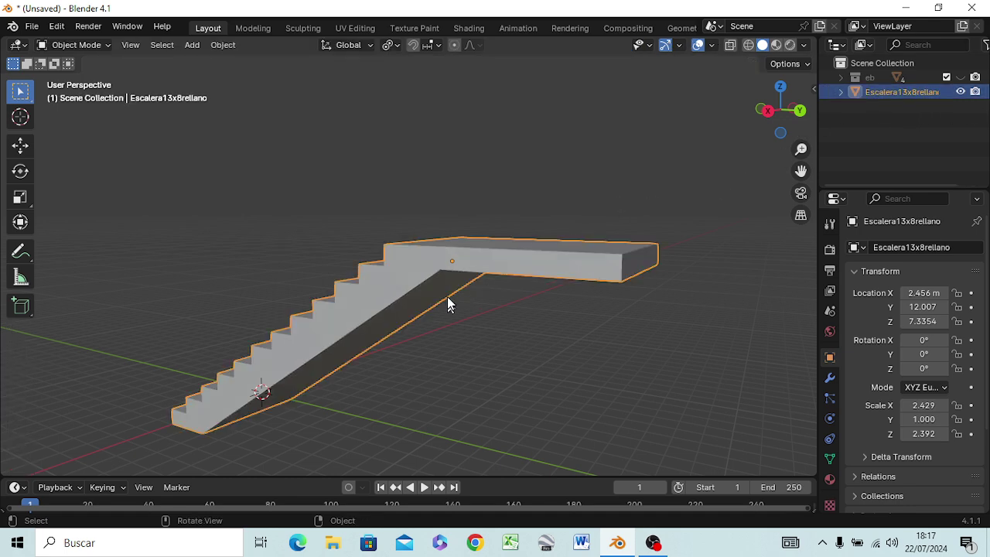
key(ctrl)
key(shift)
key(shift+d)
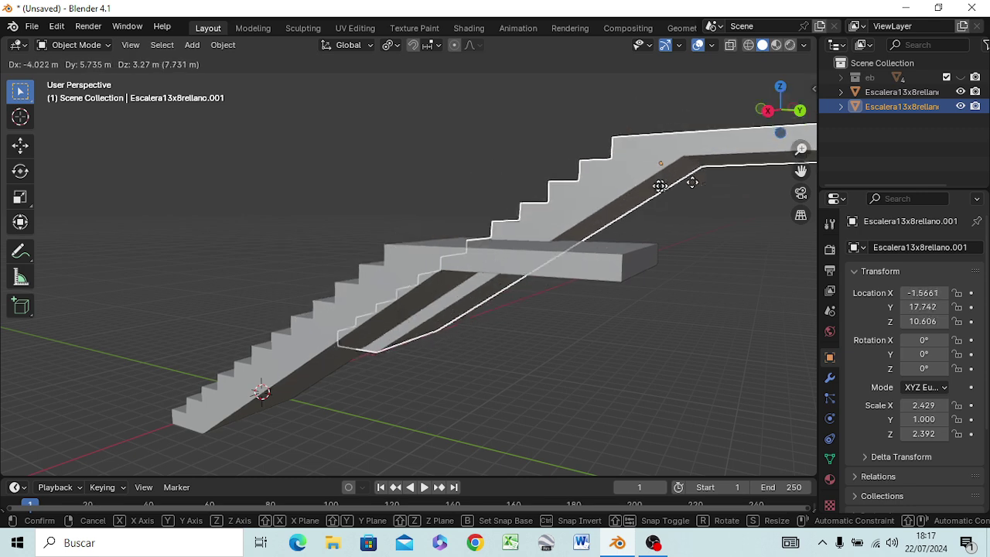
right_click(658, 192)
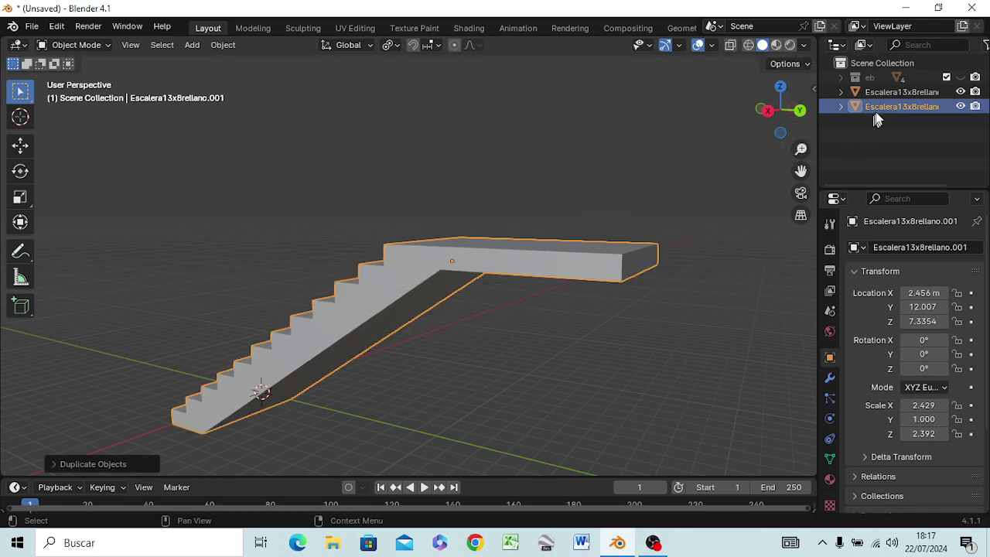
drag(878, 106, 873, 89)
drag(873, 78, 873, 77)
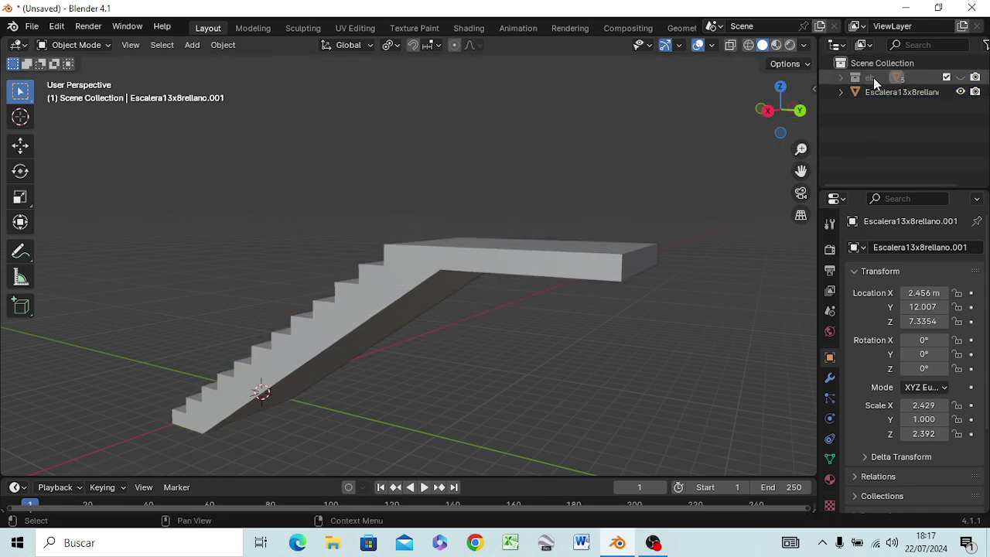
click(484, 273)
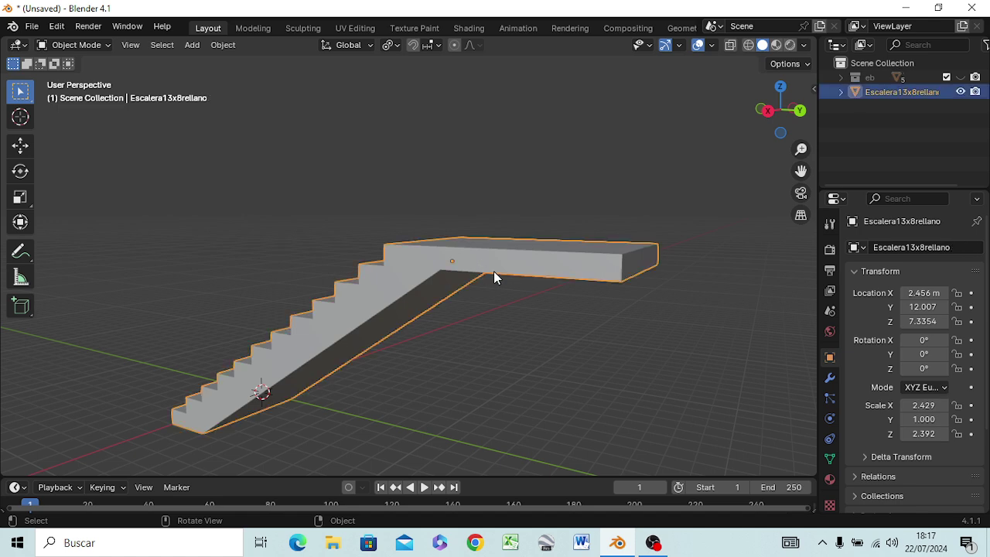
Step: Duplicate the landing staircase and snap the copy to Y 29.986, Z 14.66
key(KP_1)
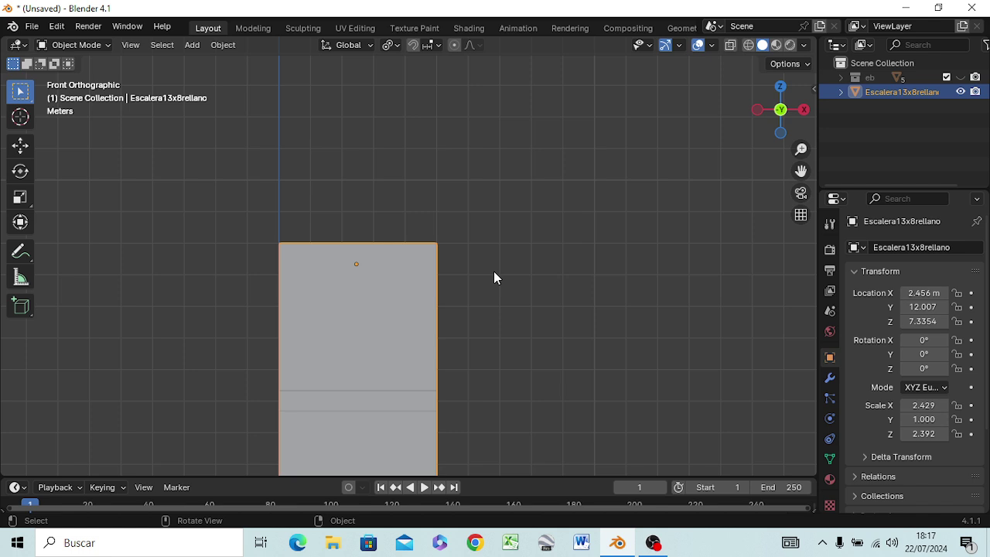
key(KP_3)
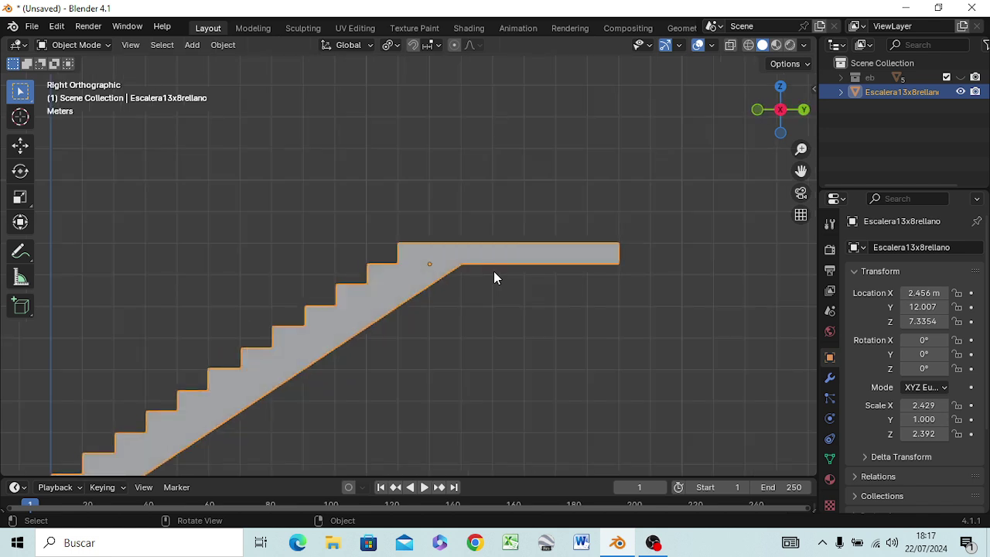
key(shift+d)
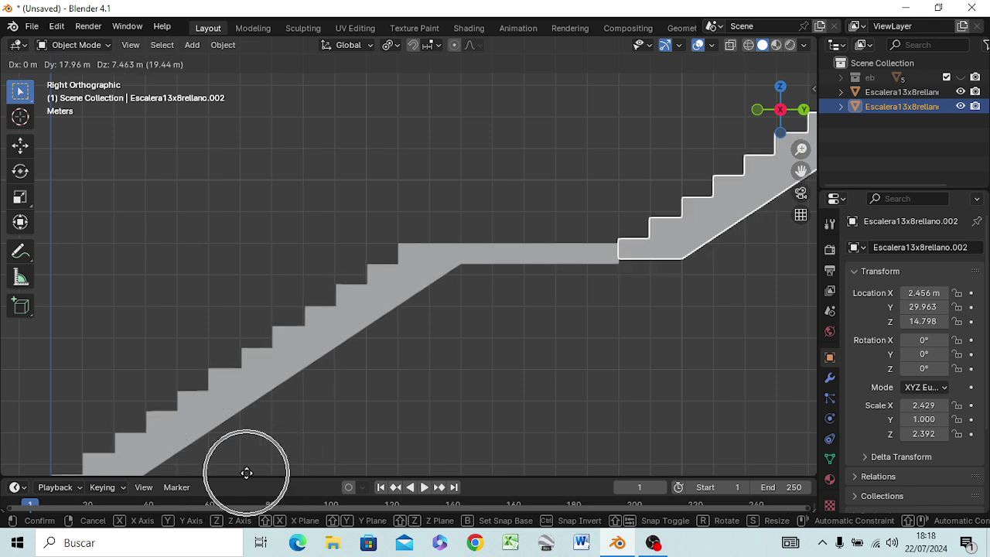
key(ctrl)
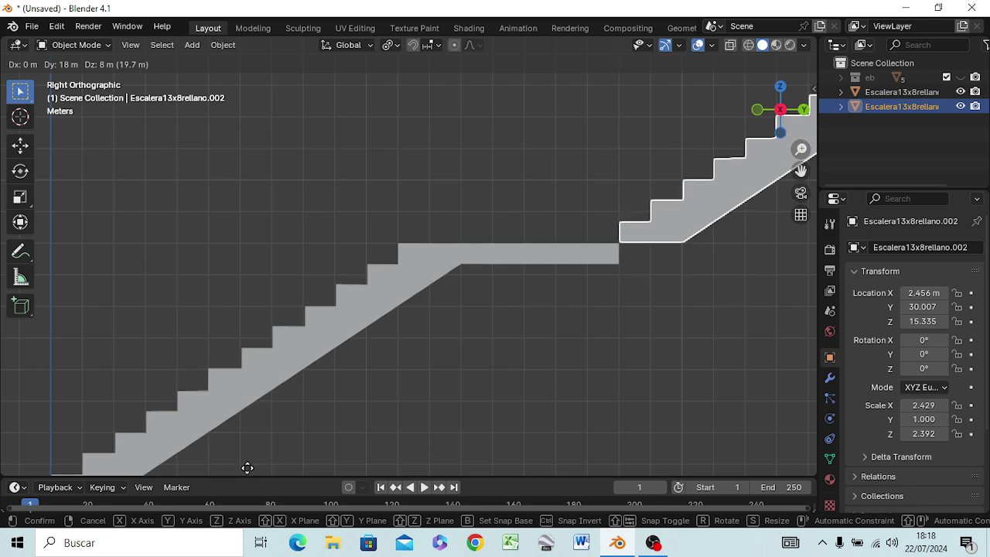
click(248, 41)
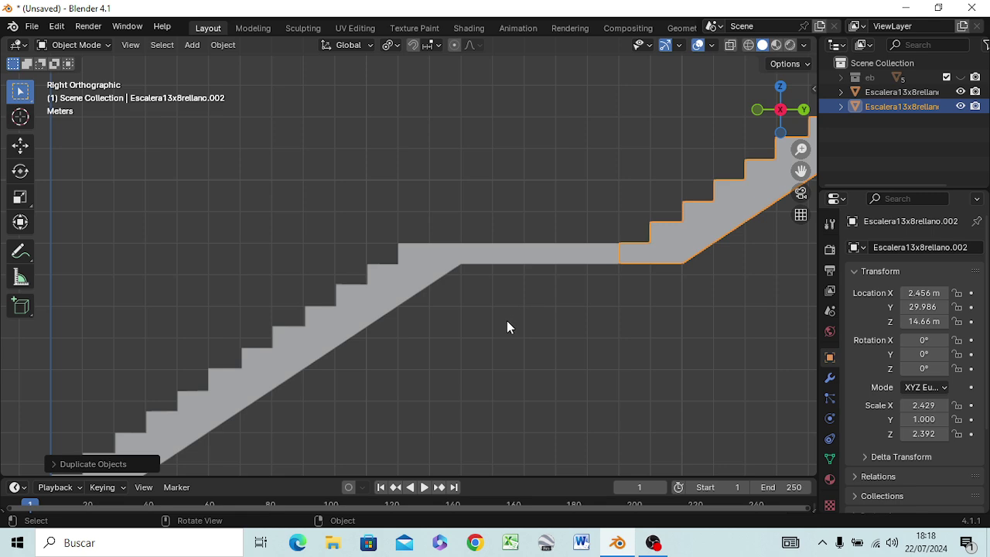
scroll(507, 326, down, 4)
scroll(525, 319, down, 2)
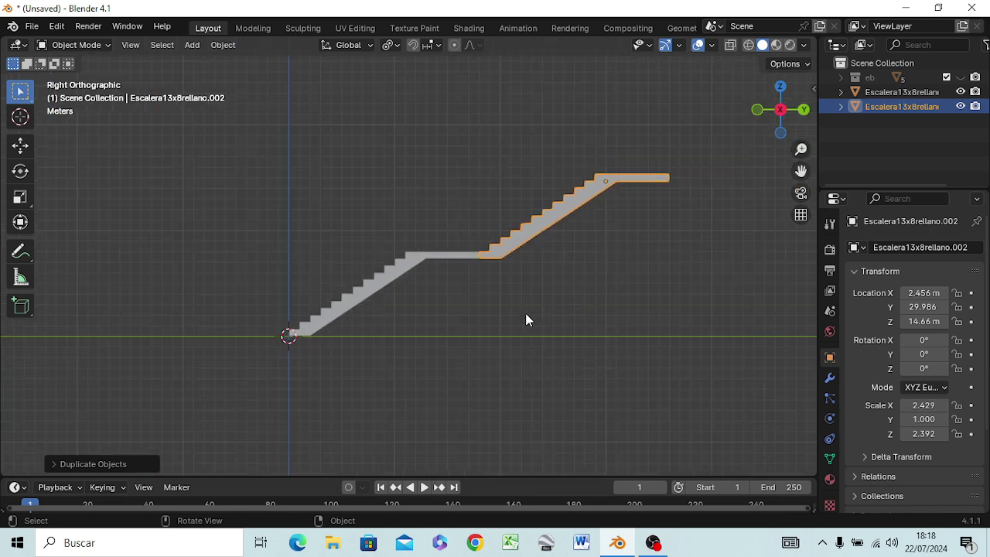
mouse_move(525, 312)
middle_down()
mouse_move(369, 323)
mouse_move(471, 412)
mouse_move(389, 410)
mouse_move(331, 330)
mouse_move(266, 303)
mouse_move(155, 318)
middle_up()
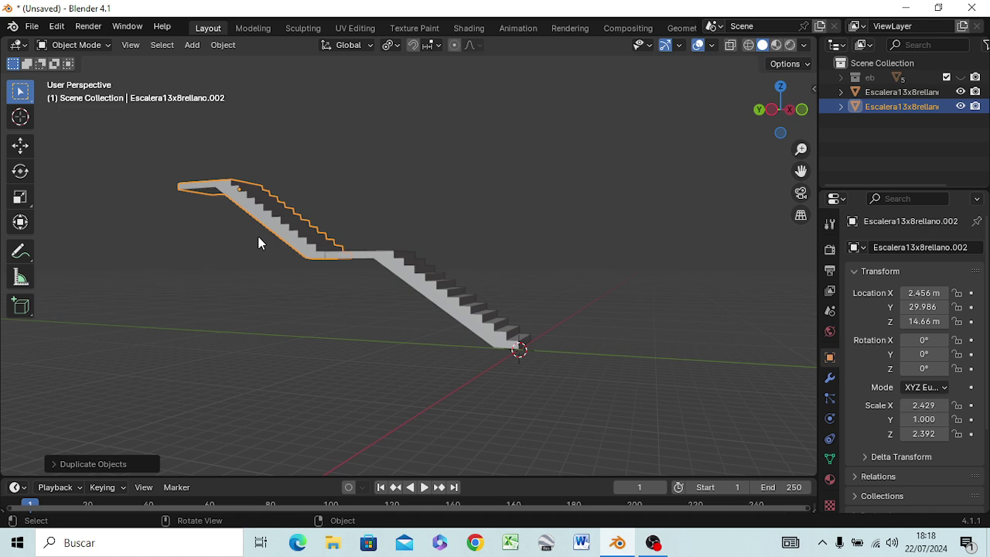
key(KP_5)
key(KP_7)
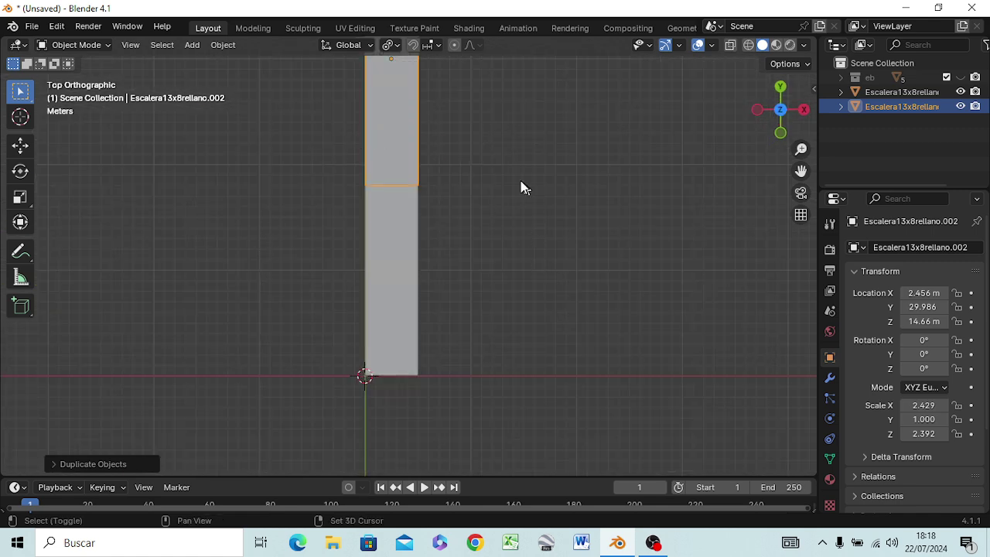
shift+middle_drag(522, 188, 532, 334)
click(528, 309)
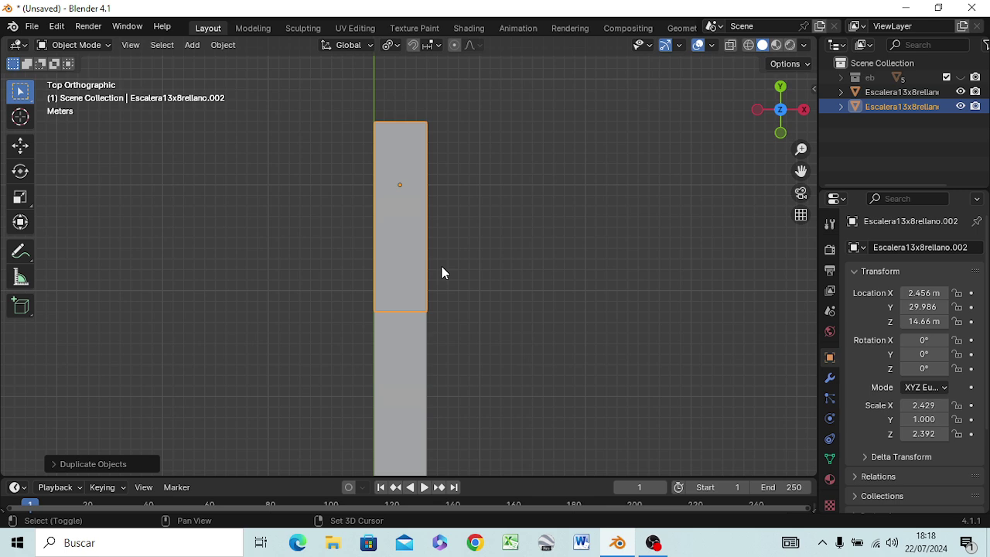
Step: Duplicate the upper stair flight and place the copy beside it at X 7.4543
key(shift+d)
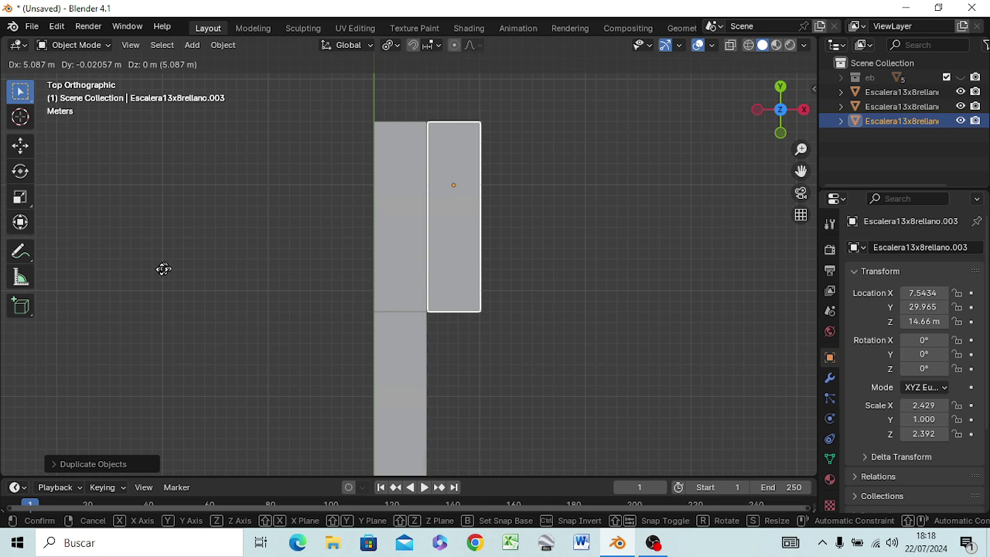
click(155, 270)
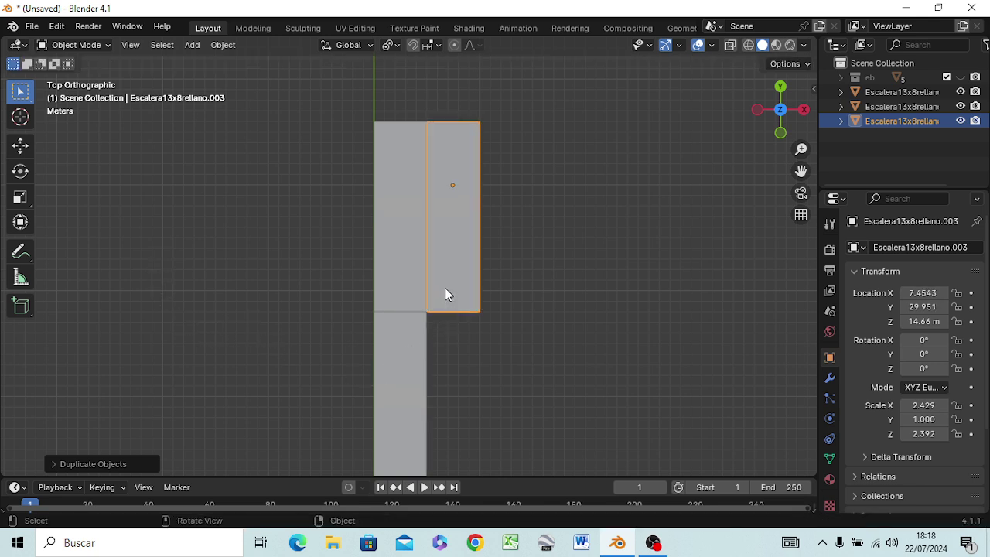
scroll(434, 340, up, 4)
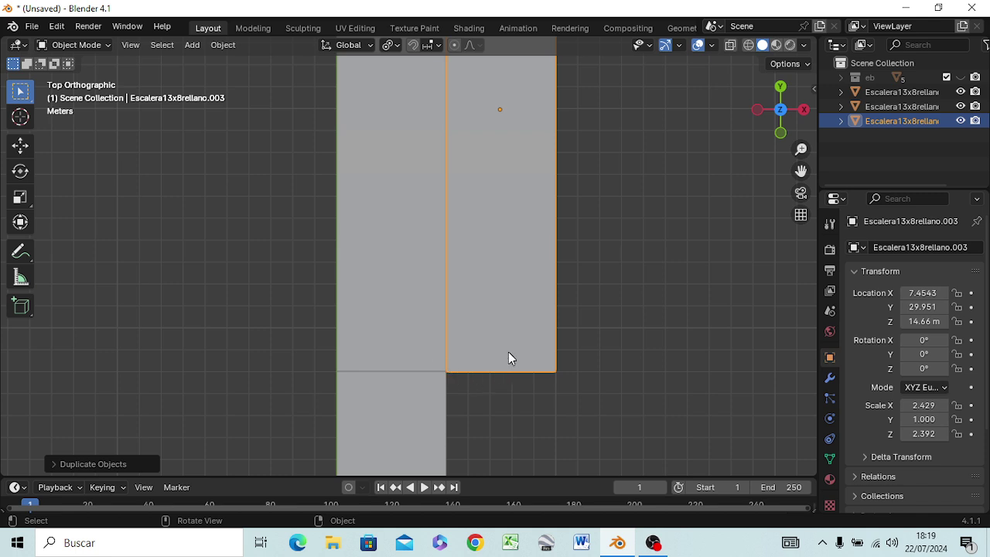
Step: Rotate Escalera13x8rellano.003 90° about Z so it crosses the top of the upper flight
key(r)
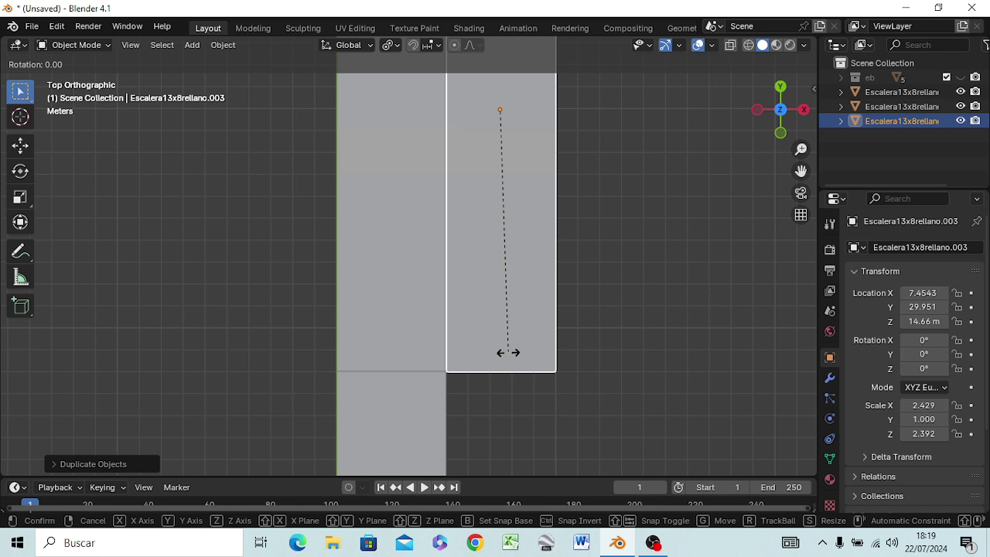
key(z)
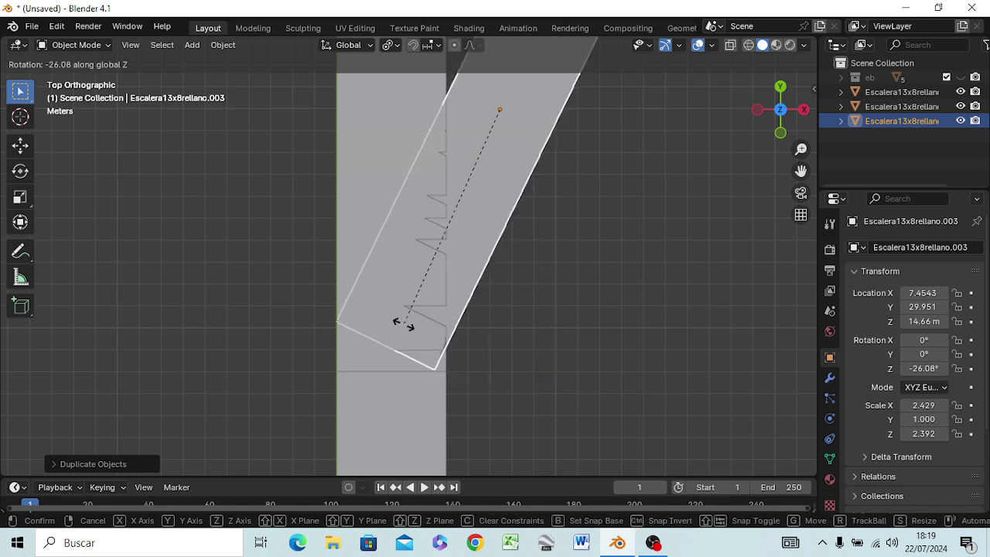
text(9)
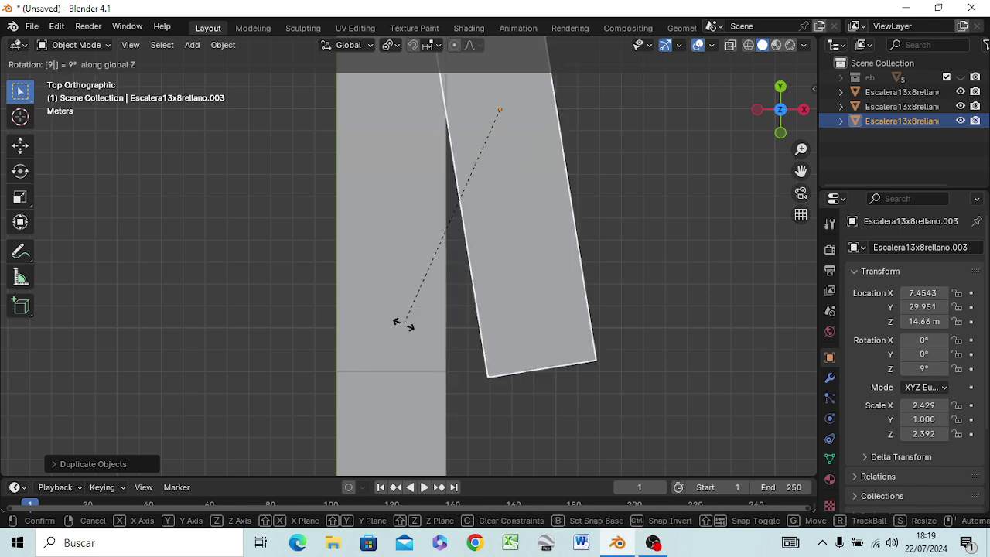
text(0)
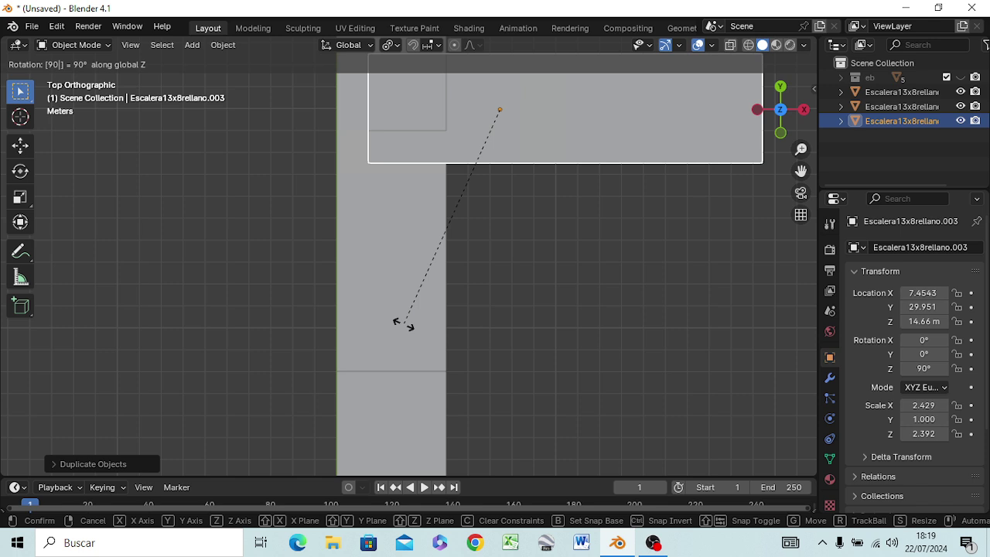
key(BackSpace)
key(BackSpace)
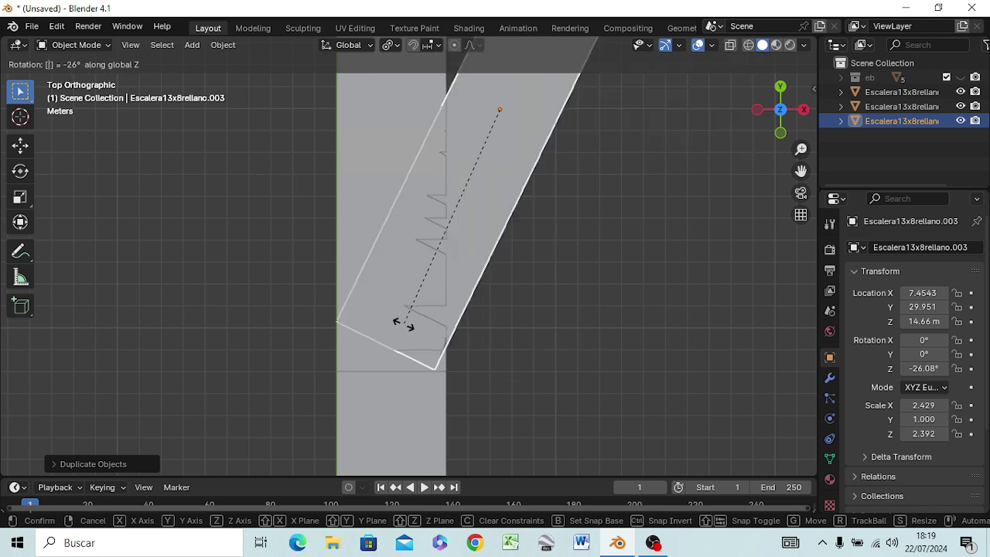
text(-)
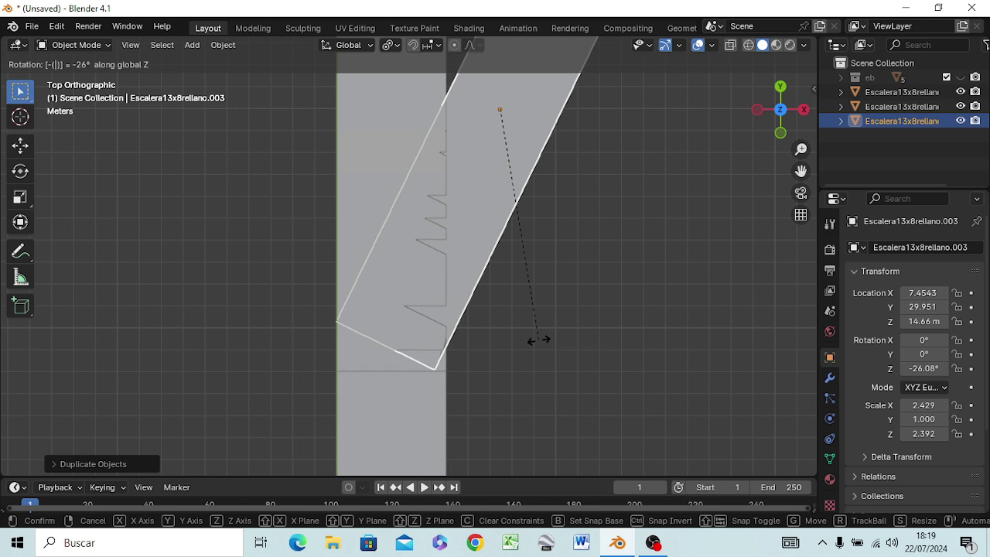
key(Escape)
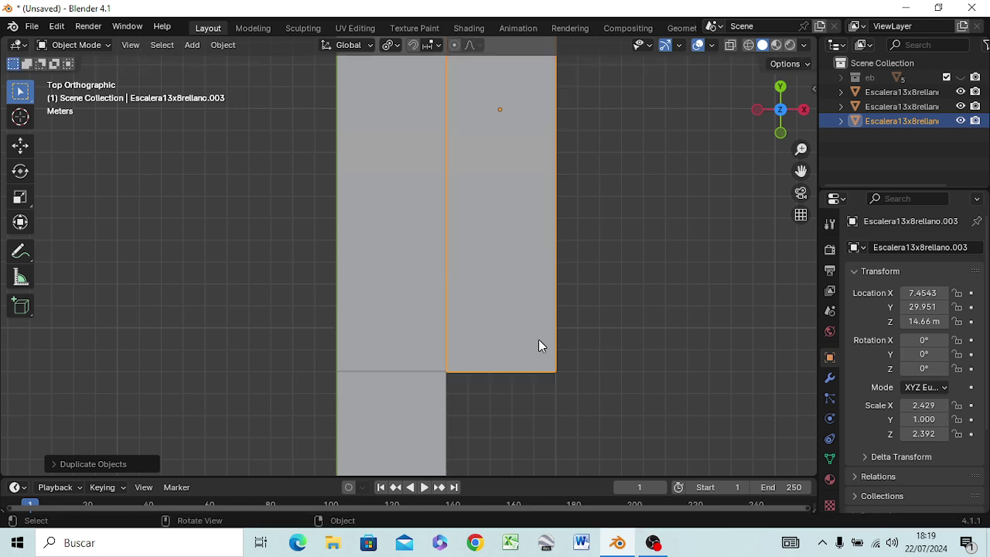
text(r)
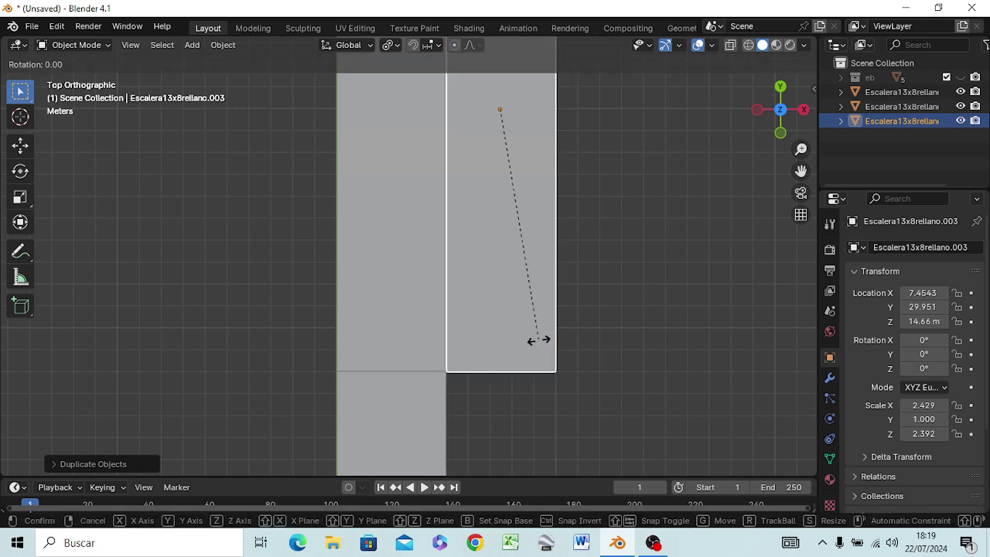
text(-90)
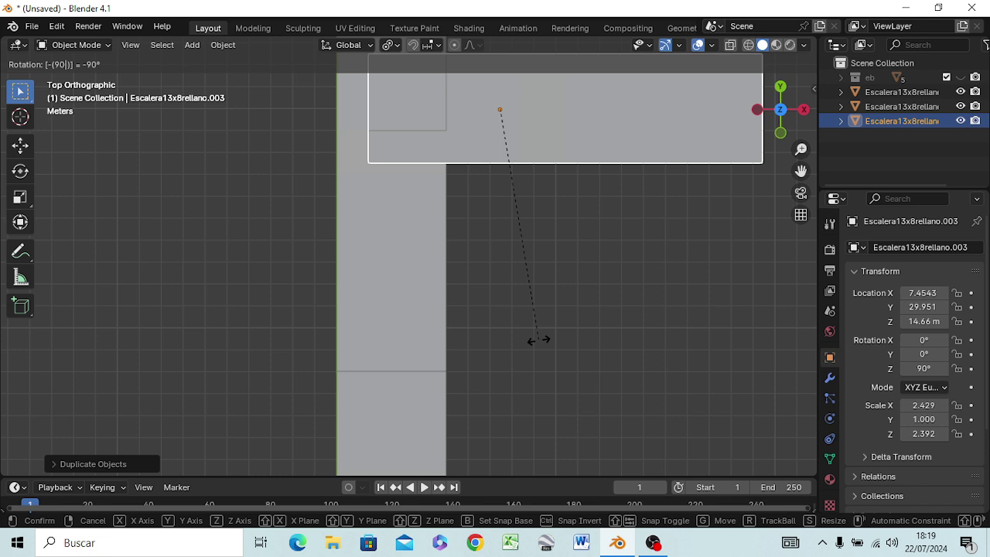
key(Return)
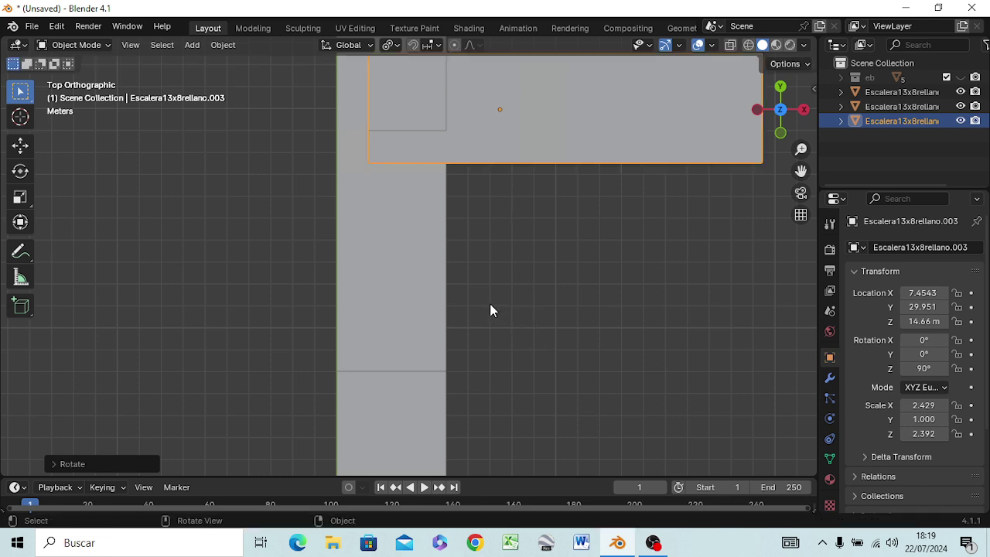
Step: Move the turned copy down along Y to about 20.462, then sideways along X toward the central flight
key(g)
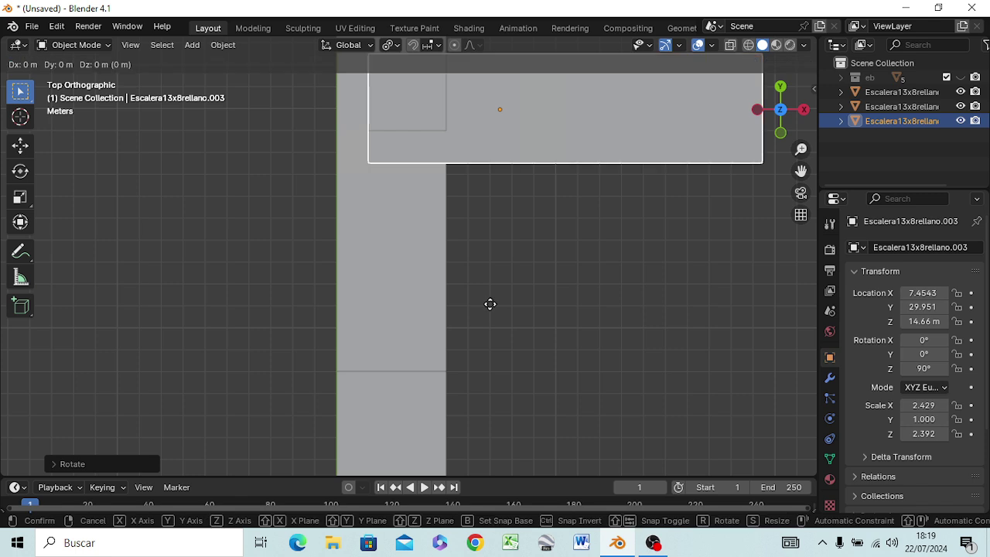
key(y)
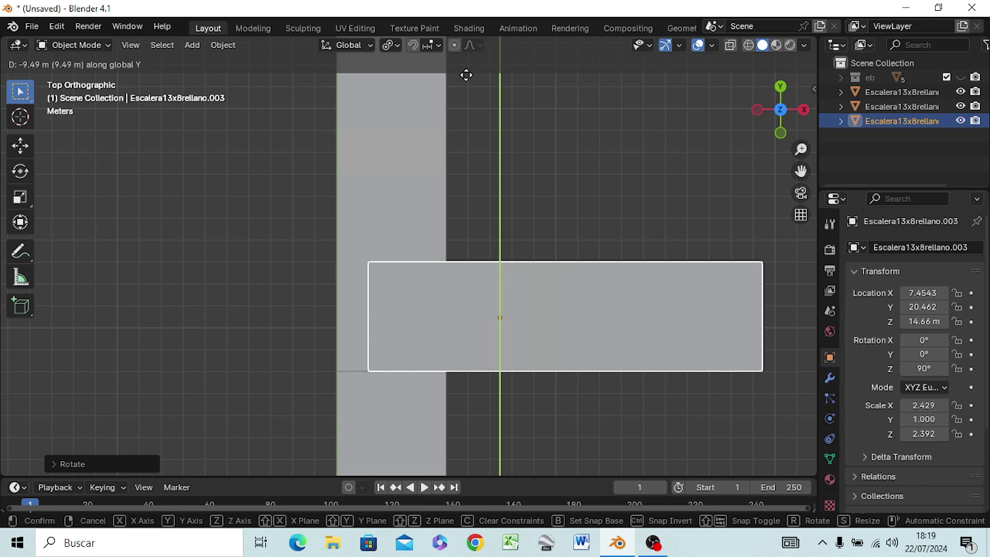
click(467, 78)
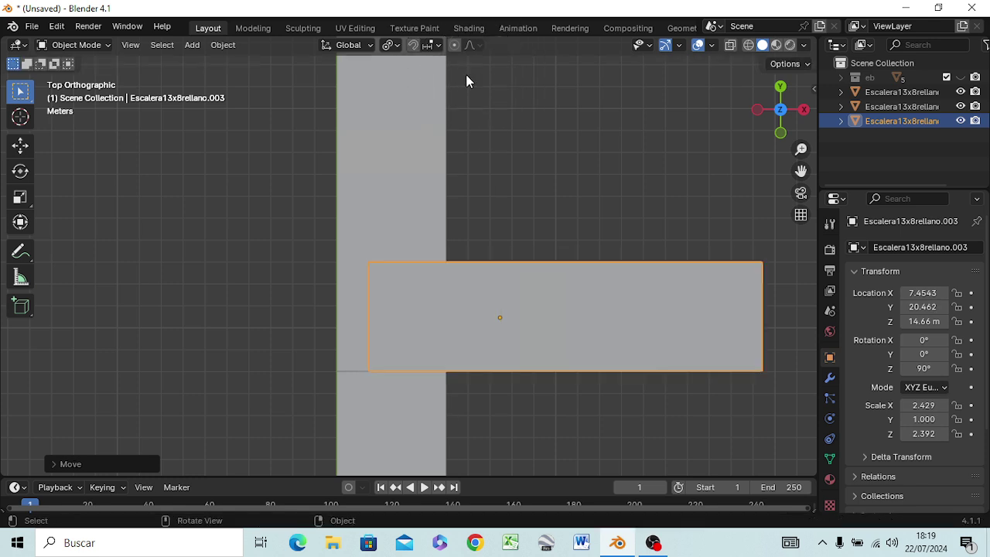
key(g)
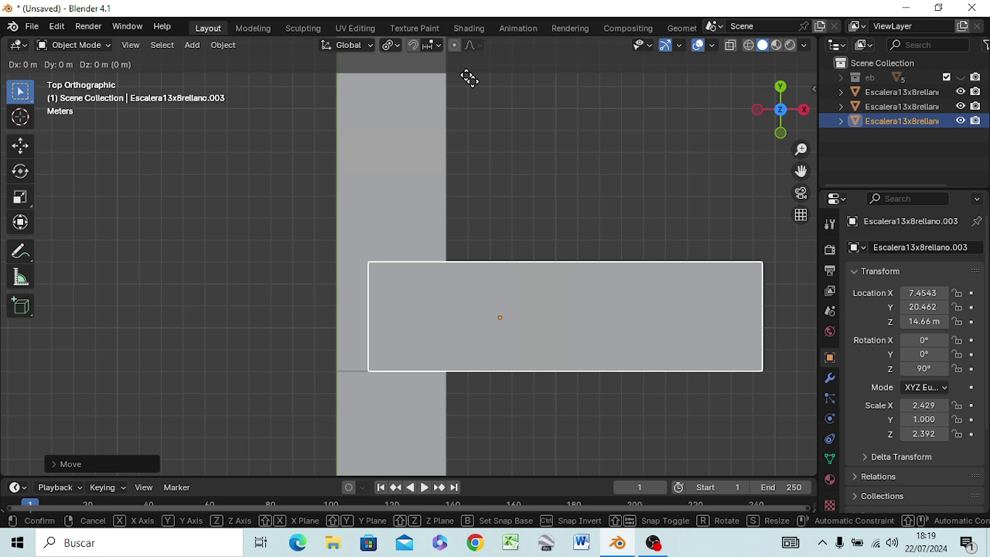
key(x)
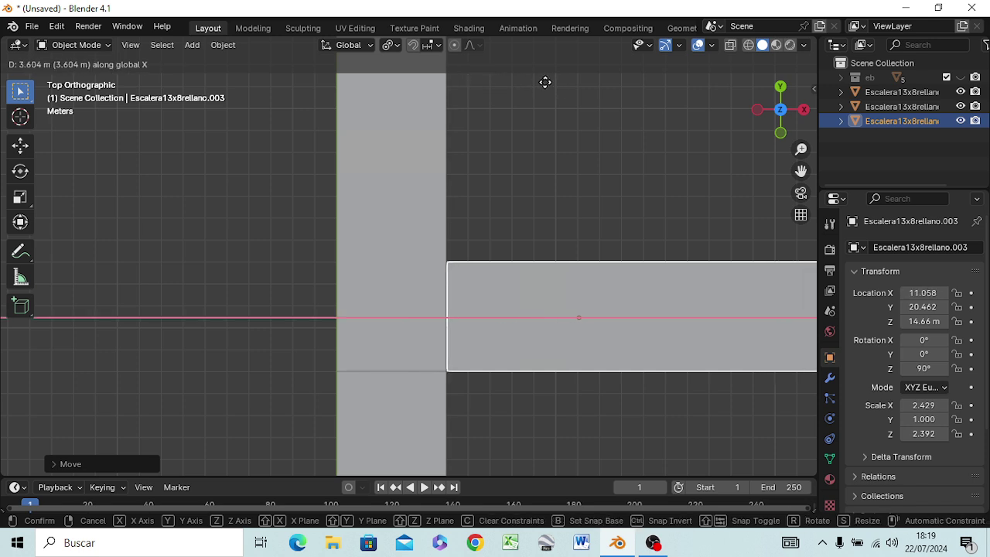
text(4)
key(BackSpace)
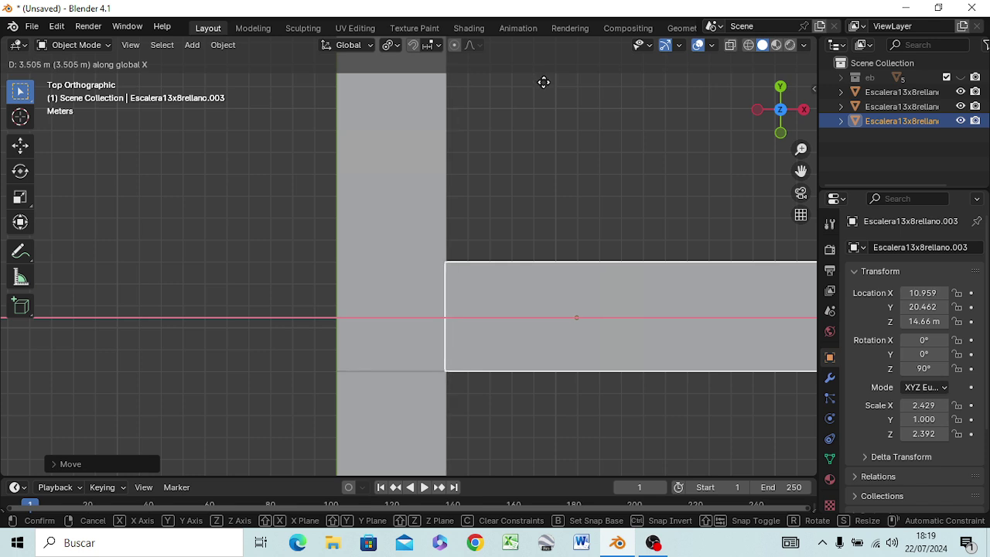
click(543, 86)
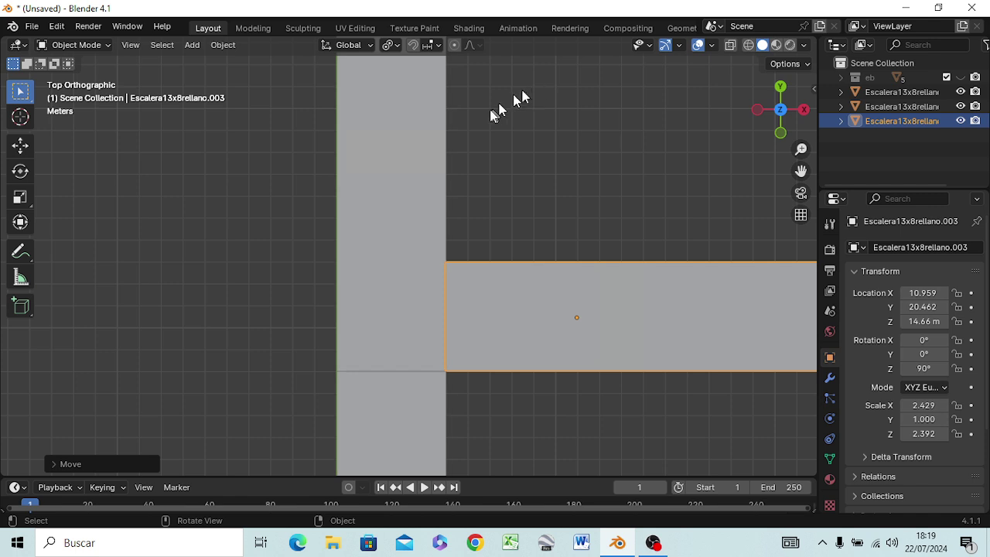
click(572, 383)
click(576, 328)
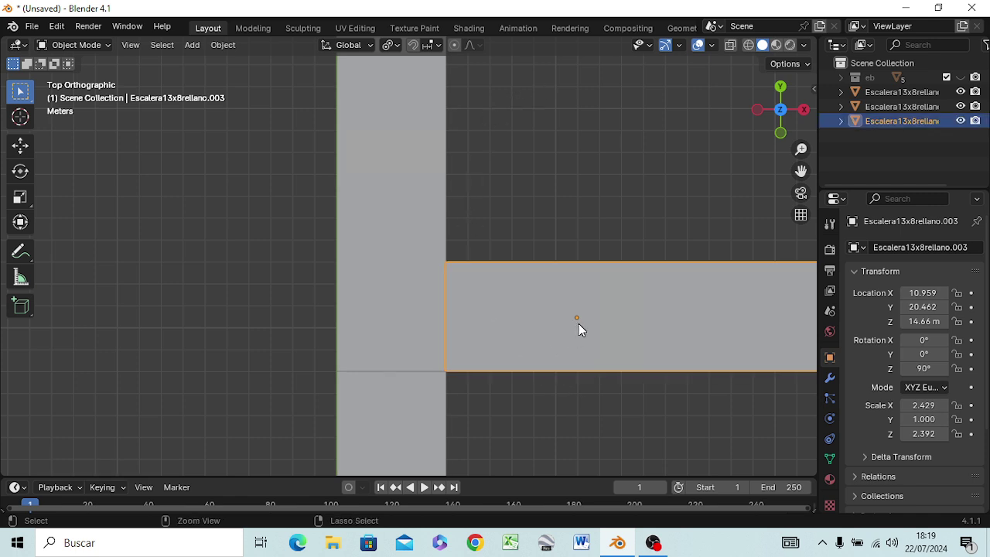
click(578, 323)
Step: Refine the branch in side and front views to X -11.955, Y 15.462 against the landing
key(KP_1)
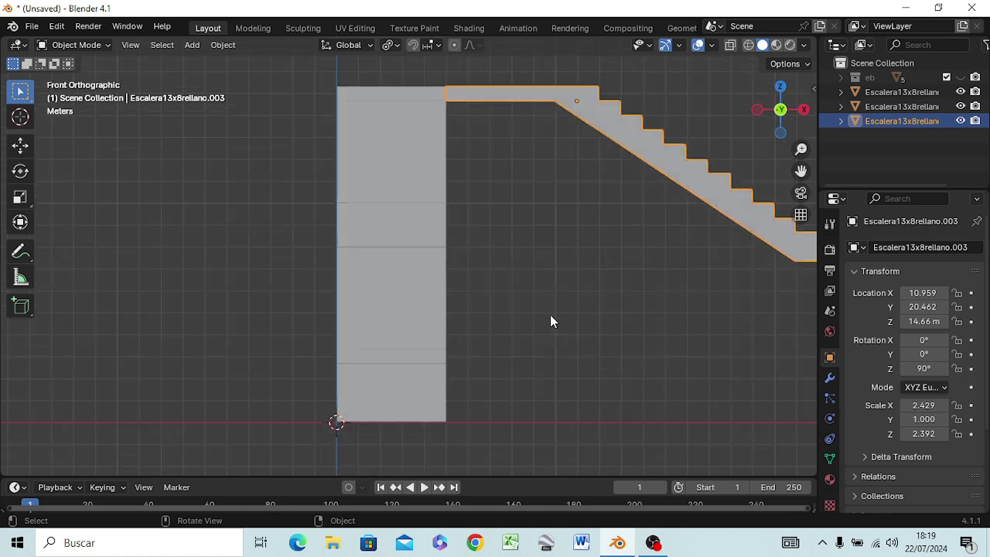
mouse_move(551, 321)
middle_down()
mouse_move(418, 366)
mouse_move(387, 361)
mouse_move(649, 337)
mouse_move(498, 343)
mouse_move(523, 337)
middle_up()
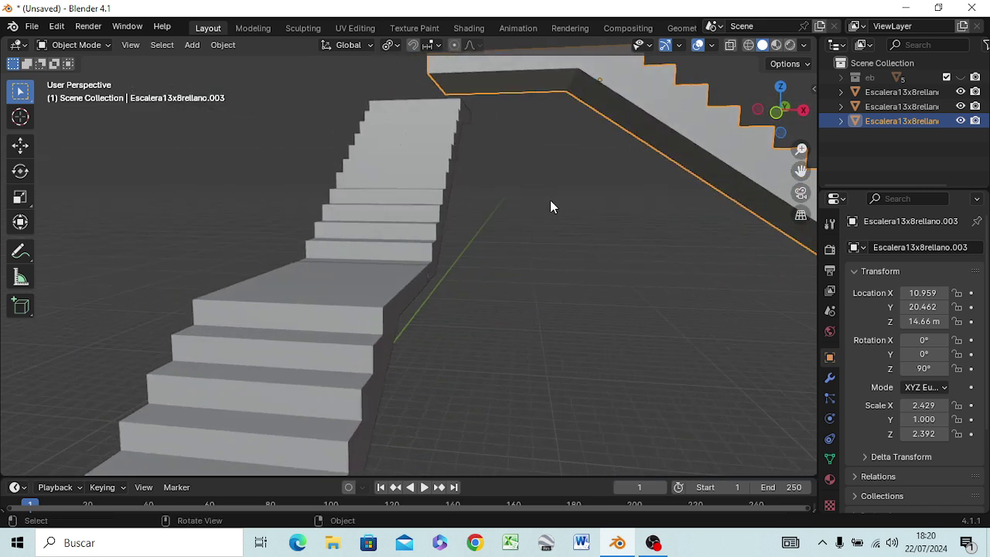
key(KP_3)
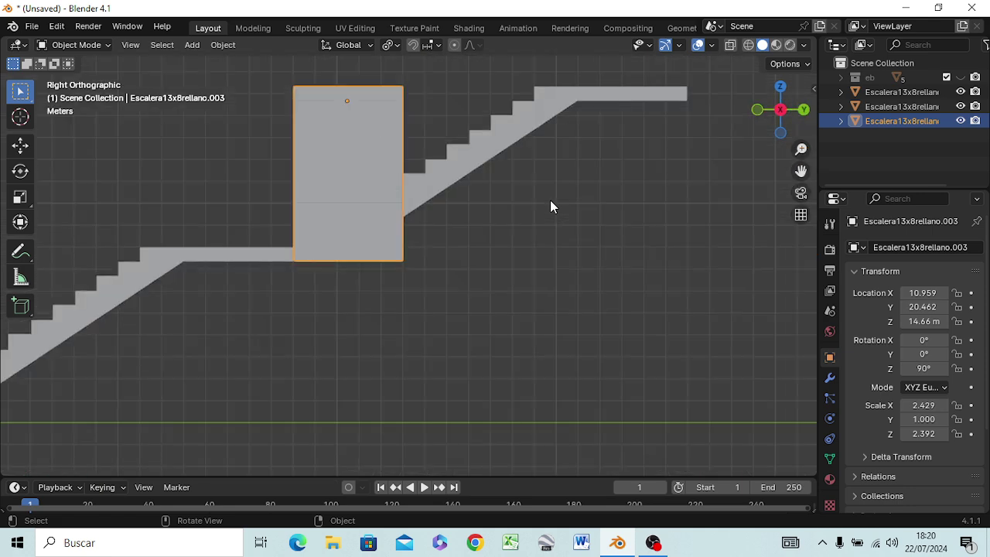
key(g)
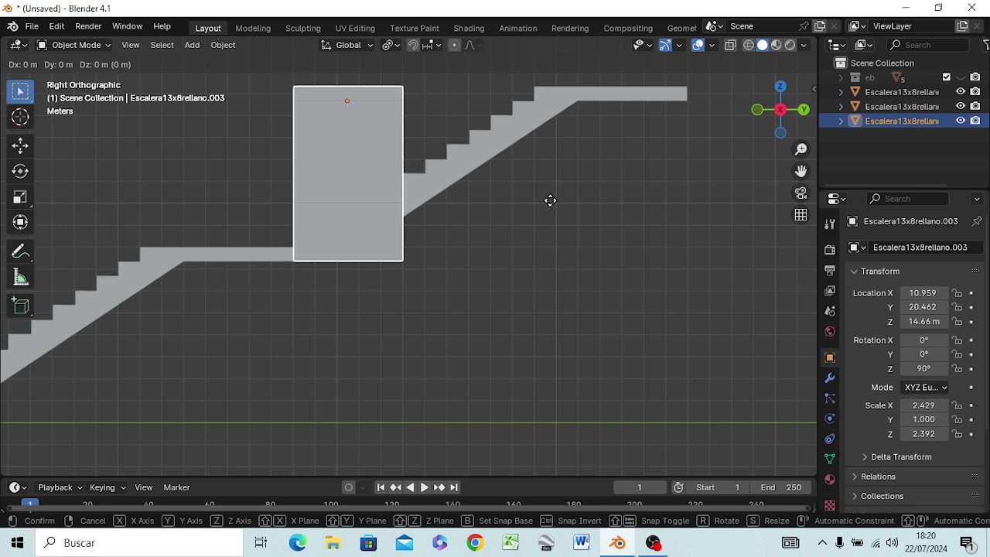
key(y)
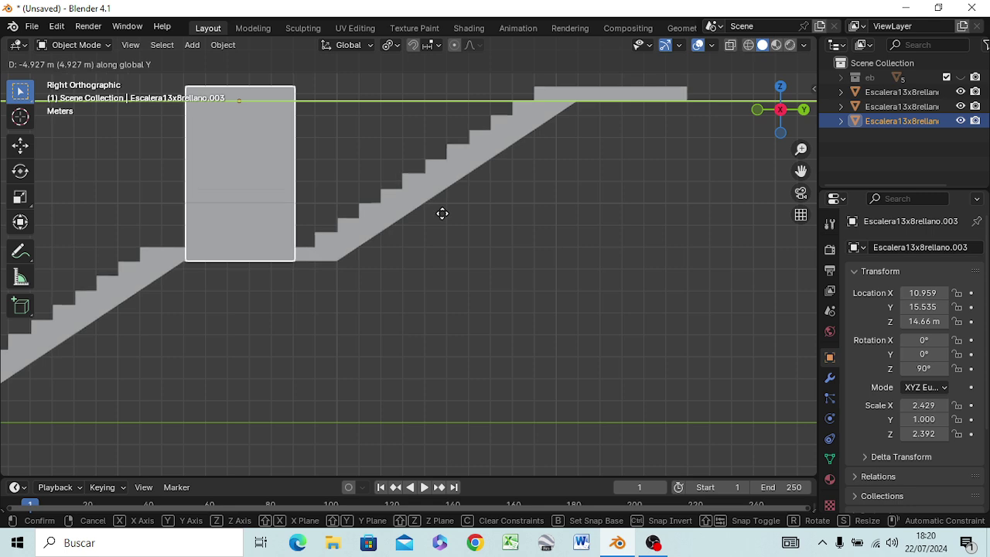
click(443, 214)
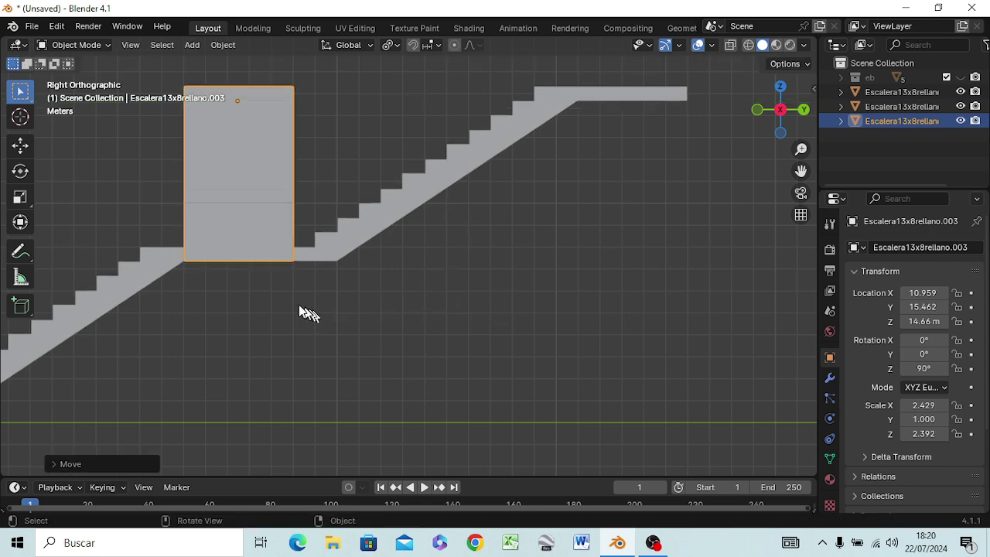
mouse_move(310, 311)
middle_down()
mouse_move(331, 338)
mouse_move(411, 318)
mouse_move(456, 334)
middle_up()
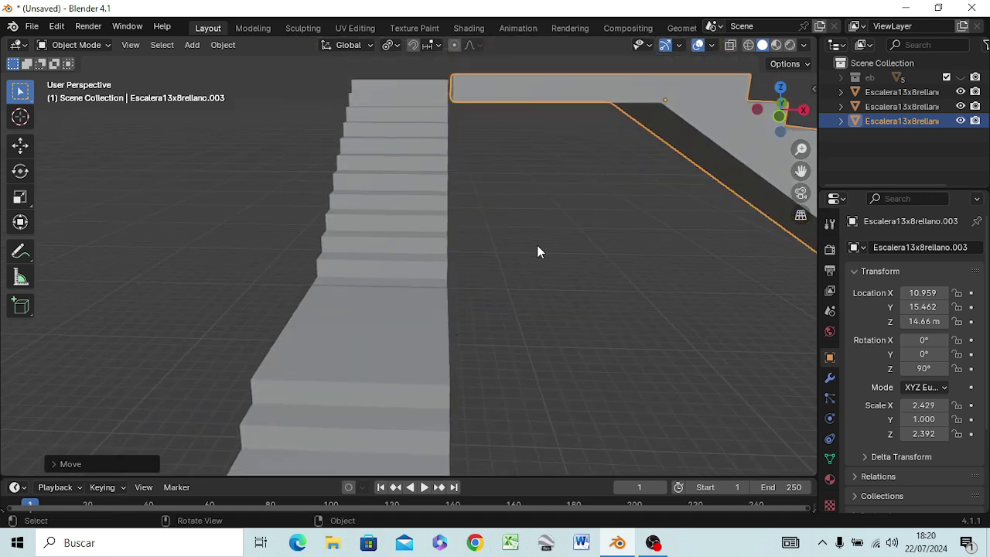
key(KP_1)
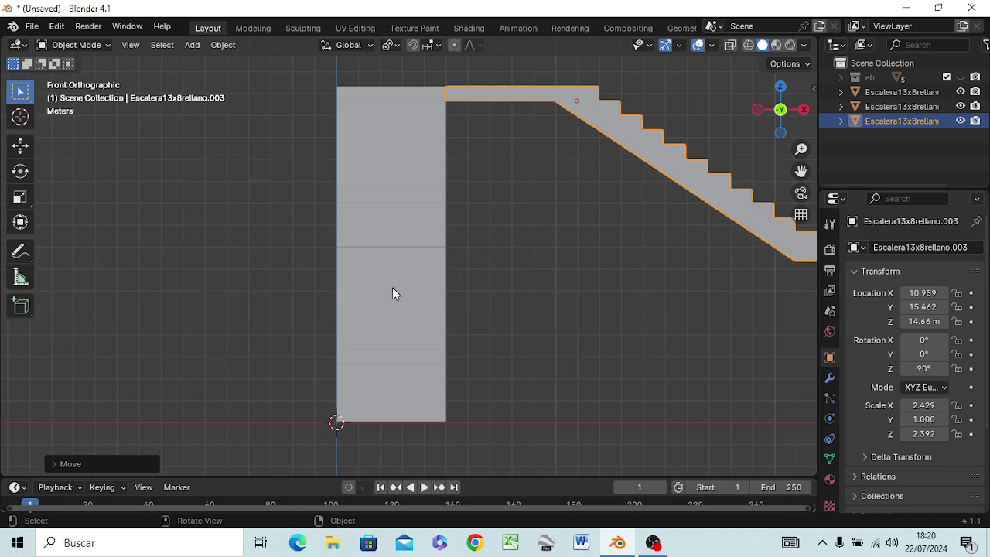
key(g)
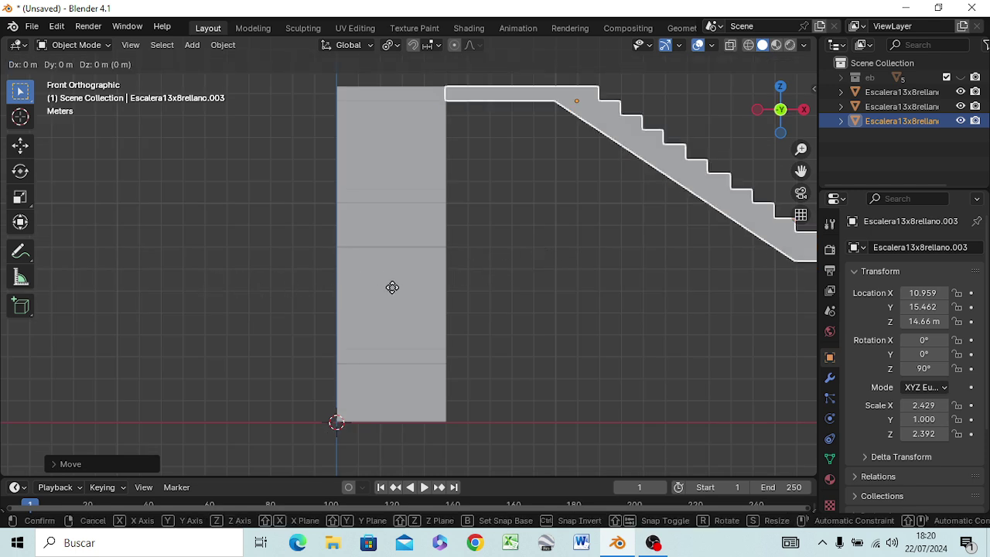
key(x)
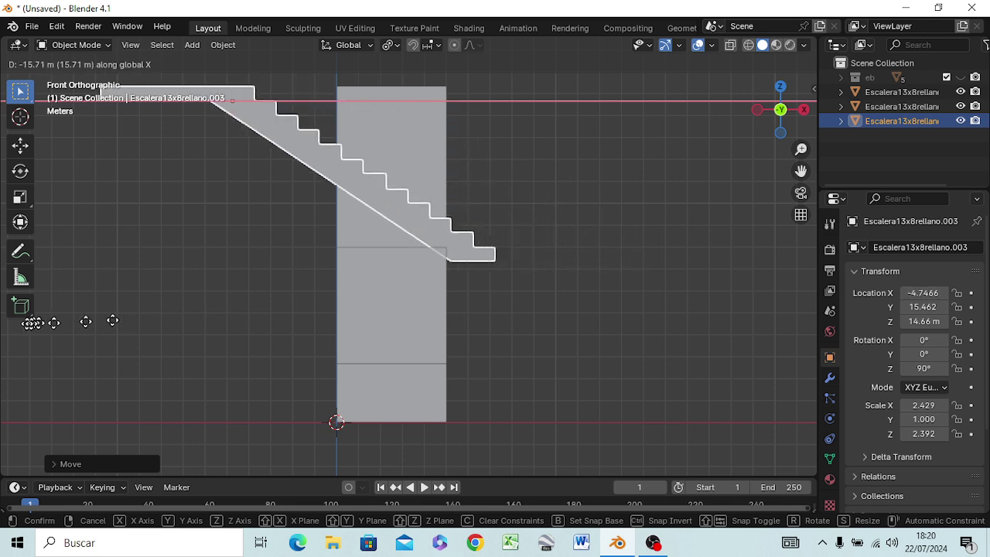
click(711, 328)
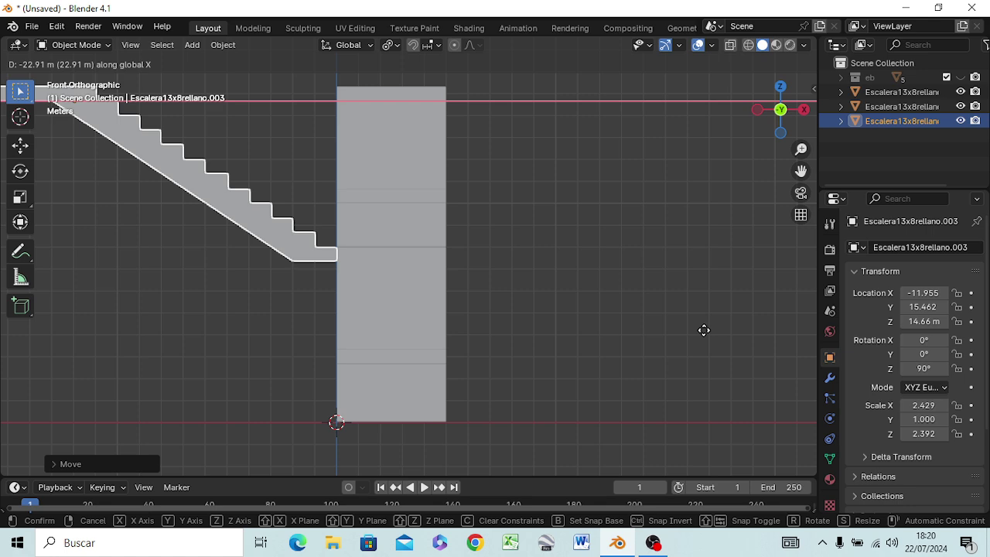
click(704, 330)
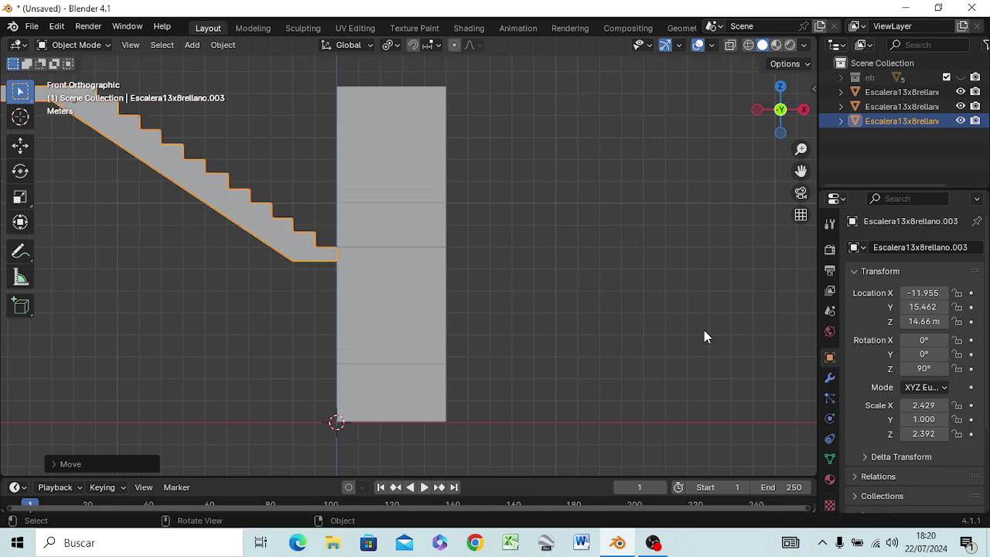
mouse_move(778, 366)
middle_down()
mouse_move(608, 350)
mouse_move(619, 349)
mouse_move(662, 439)
mouse_move(657, 420)
mouse_move(688, 417)
middle_up()
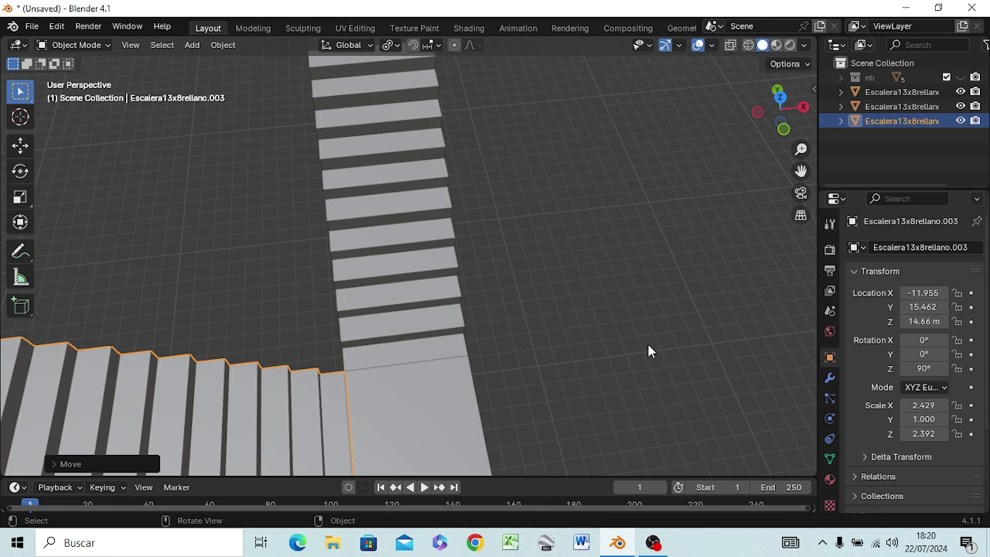
Step: From Top view, duplicate the left stair branch as Escalera13x8rellano.004
key(KP_7)
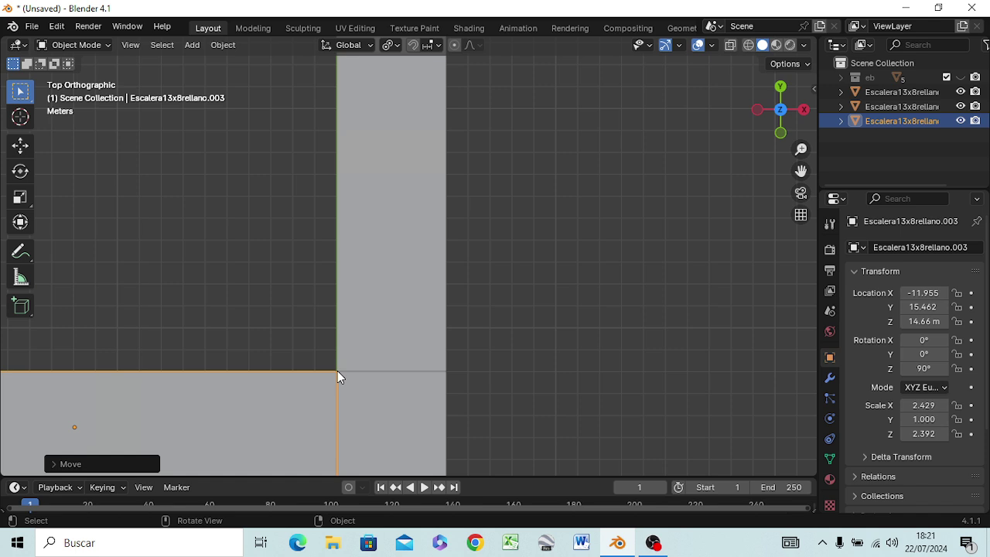
key(shift+s)
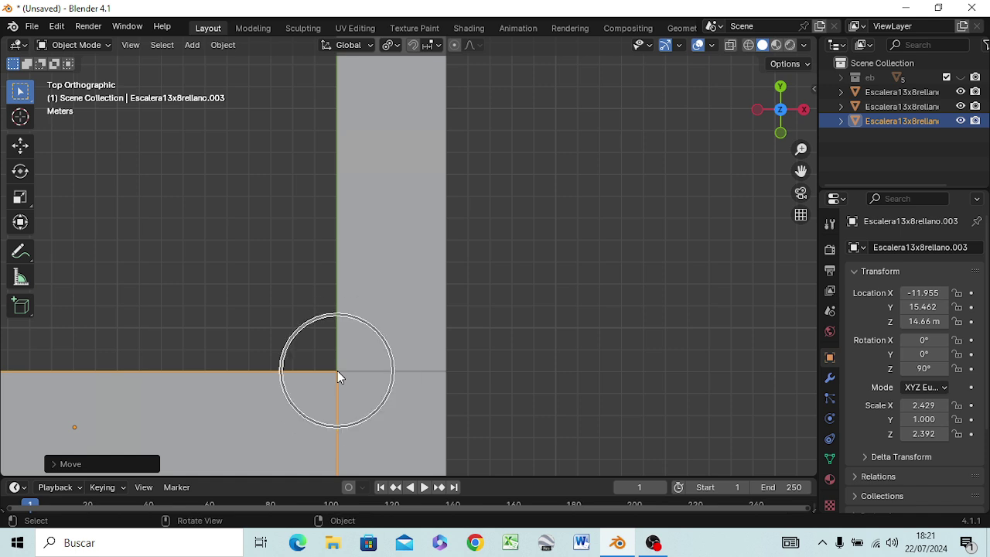
key(Escape)
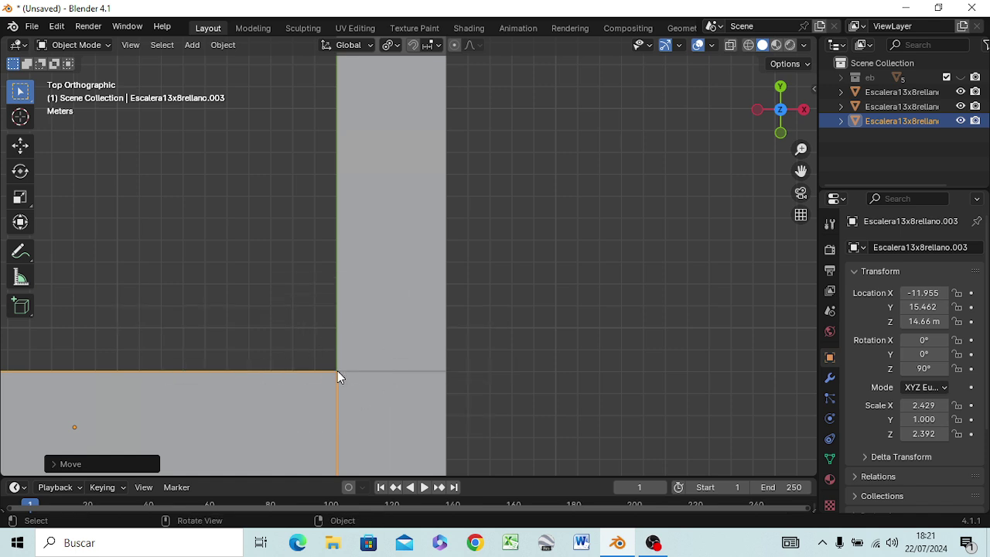
key(shift+s)
key(Escape)
key(shift+d)
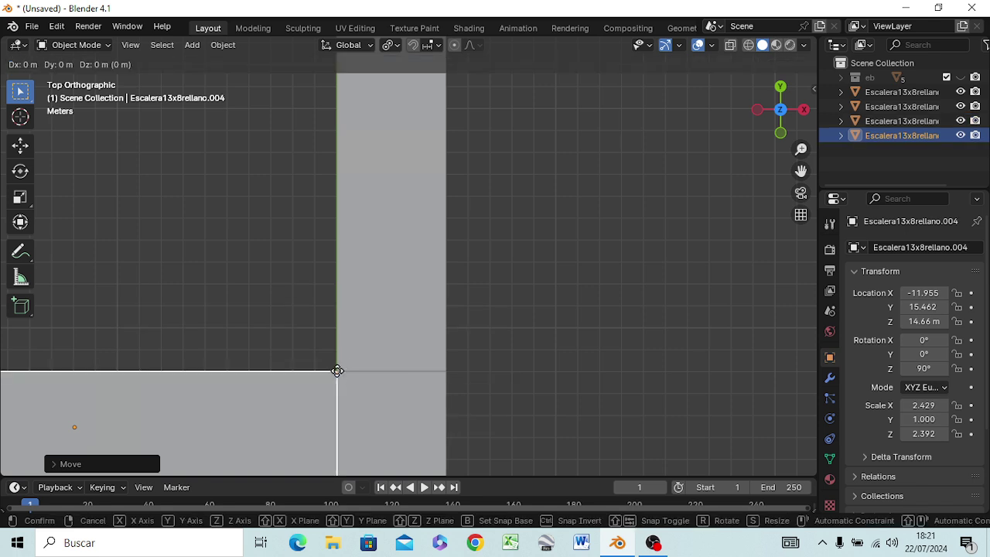
Step: Keep the copy in place and turn it 180° about Z to Rotation Z 270°
right_click(337, 370)
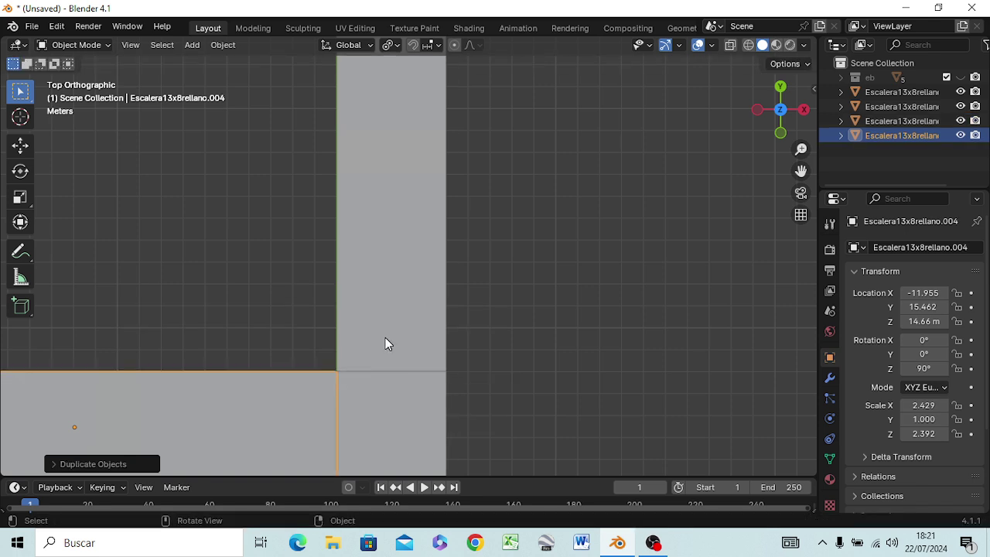
key(r)
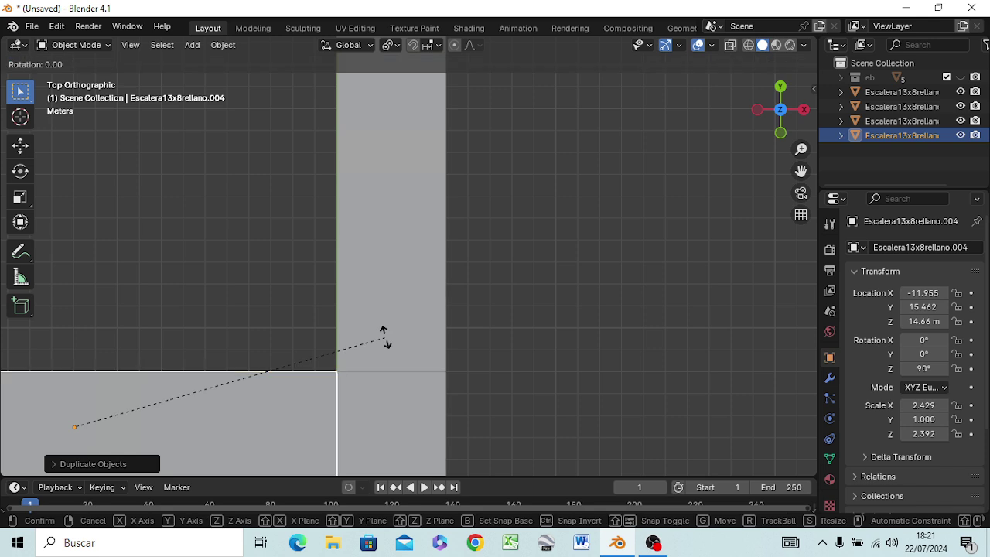
key(z)
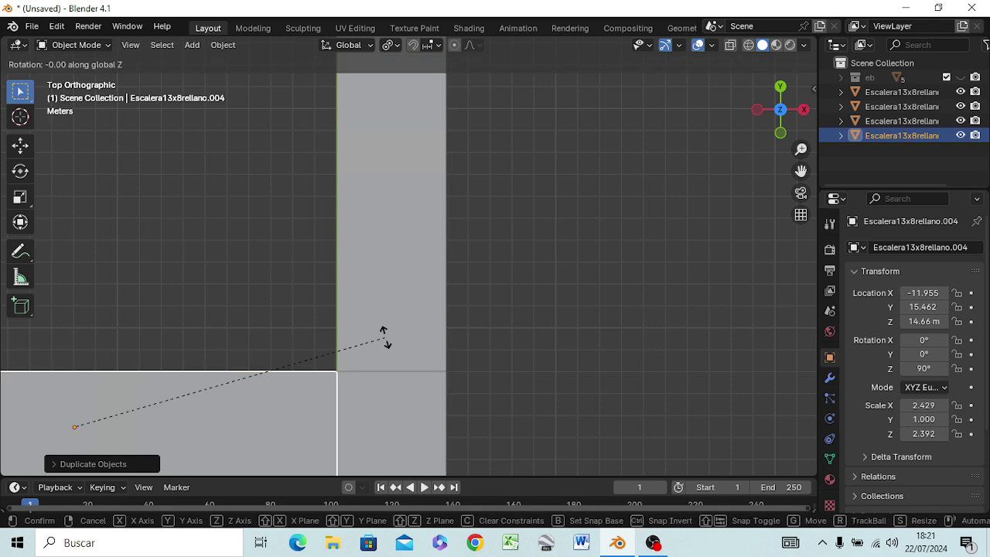
text(90)
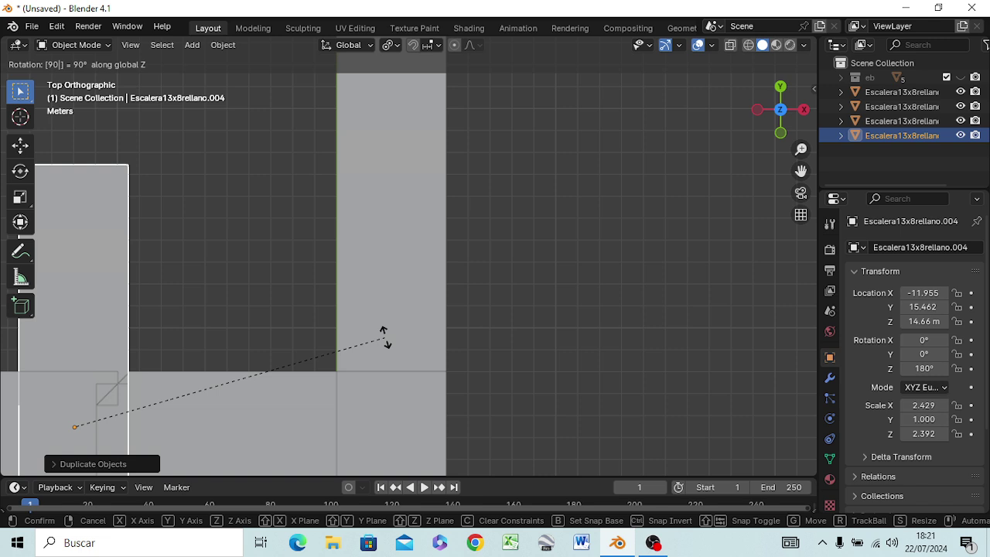
key(BackSpace)
key(BackSpace)
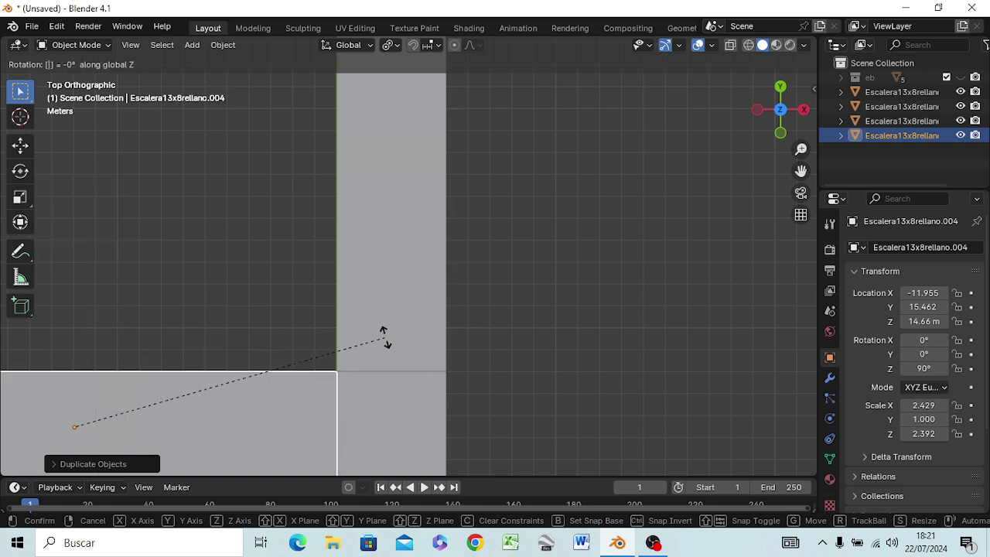
text(180)
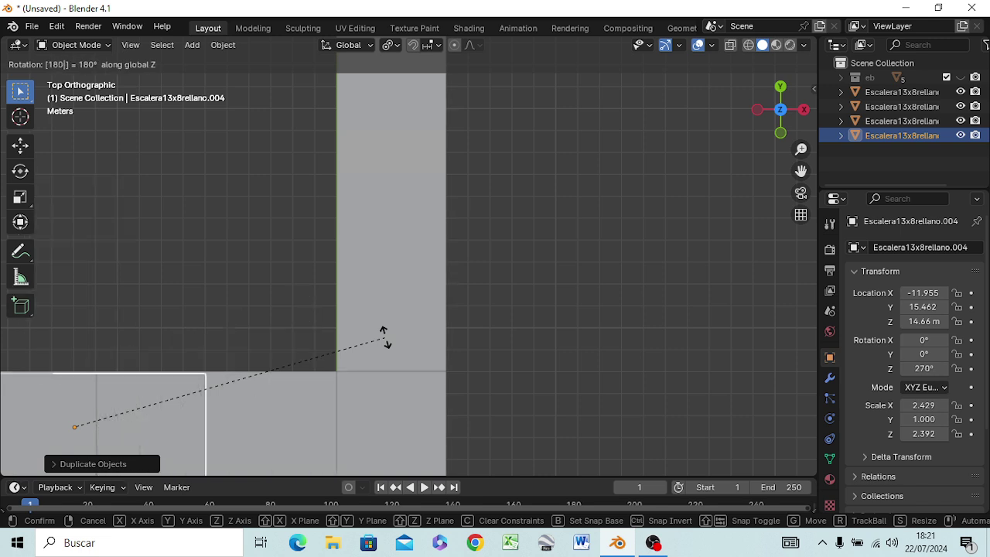
key(Return)
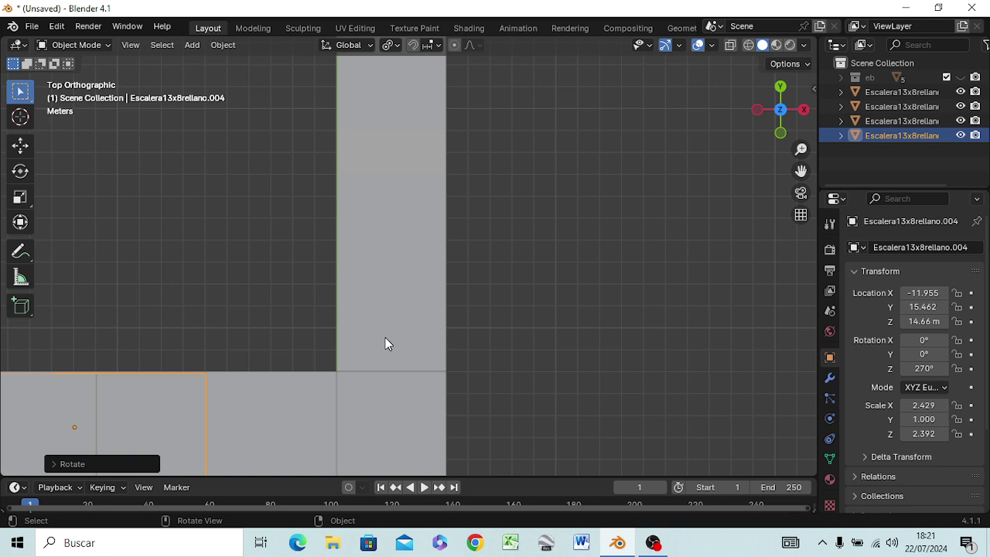
scroll(356, 287, down, 4)
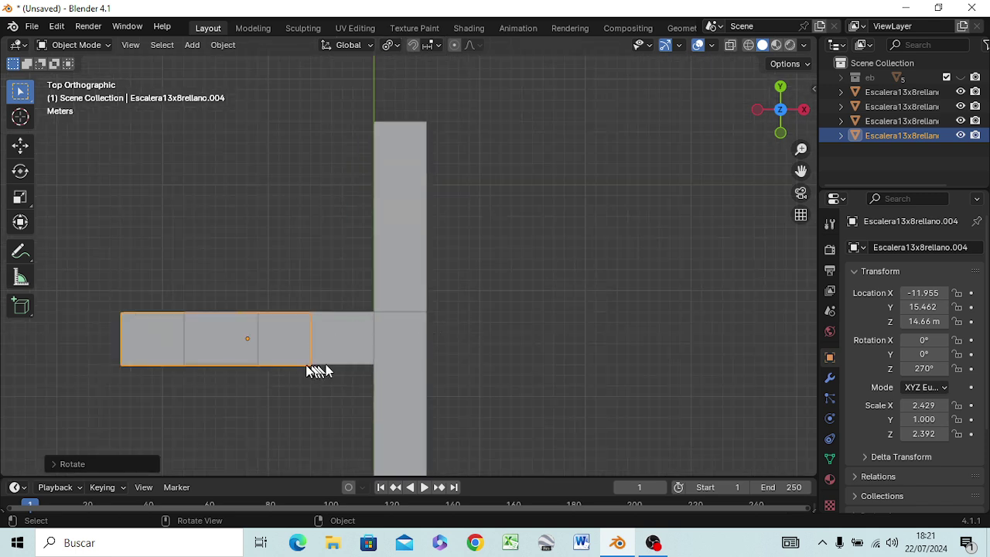
Step: Slide the turned copy along X to 16.91, right of the central flight
key(g)
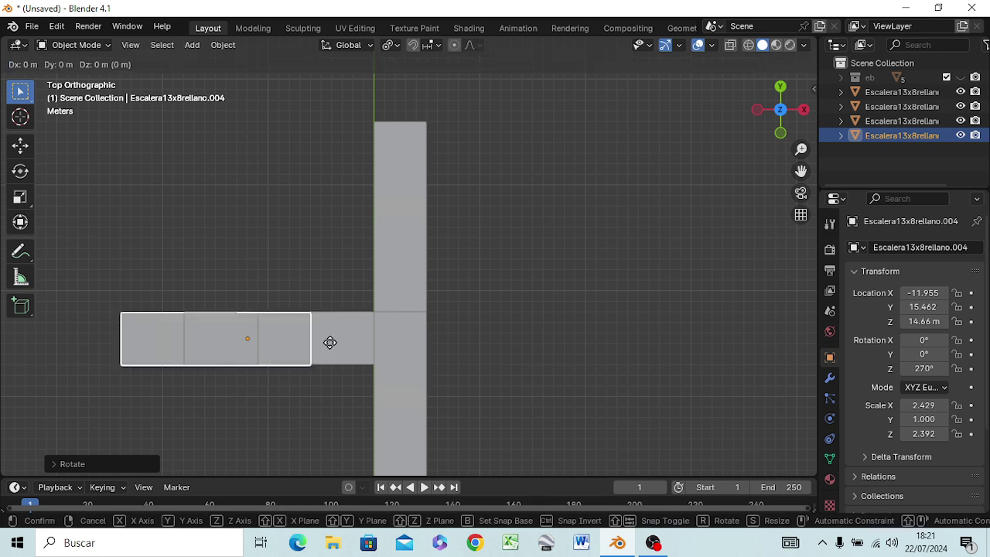
key(x)
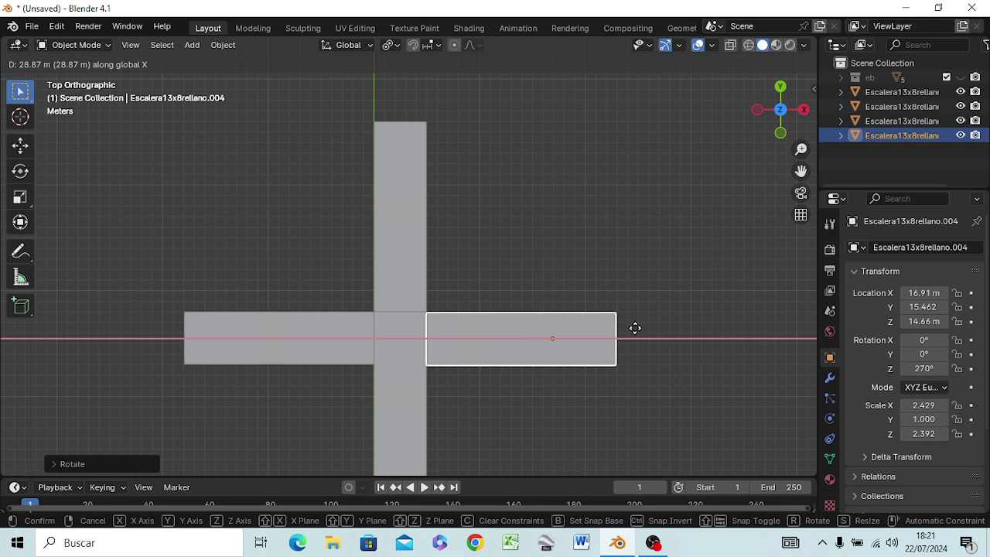
key(ctrl)
click(635, 325)
mouse_move(455, 397)
middle_down()
mouse_move(448, 363)
mouse_move(814, 252)
mouse_move(738, 287)
mouse_move(652, 237)
mouse_move(525, 263)
mouse_move(575, 281)
mouse_move(588, 232)
mouse_move(719, 222)
mouse_move(629, 253)
mouse_move(608, 234)
middle_up()
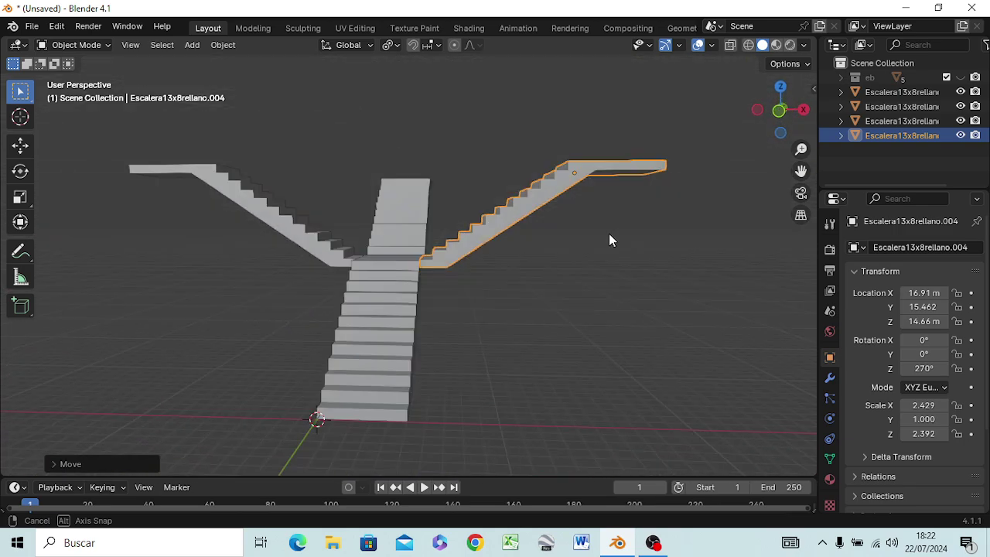
Step: Join the upper flight and both side branches into one object with Ctrl+J
shift+click(402, 221)
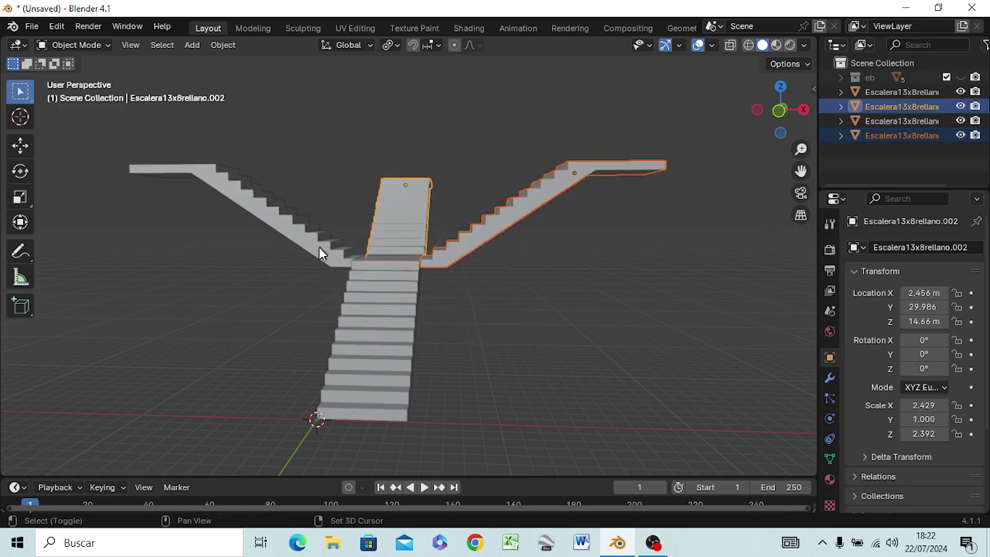
shift+click(320, 253)
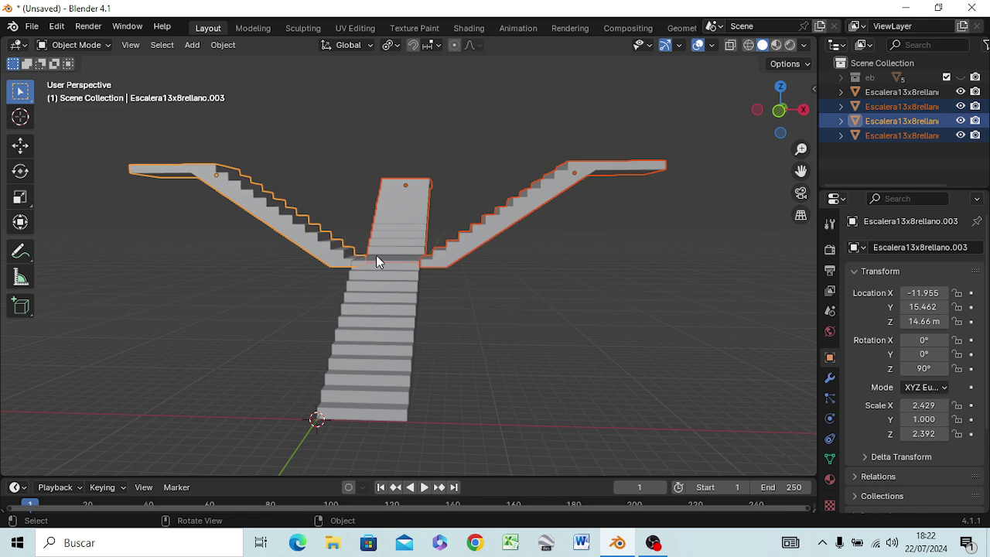
key(ctrl)
key(ctrl+j)
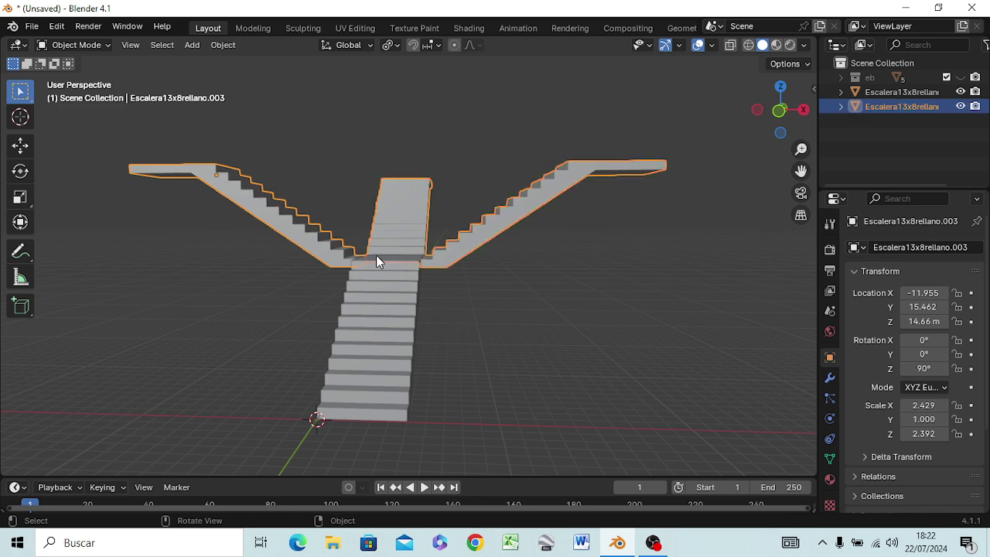
Step: Rename the joined staircase object to ramificacion3 in the Outliner
double_click(882, 106)
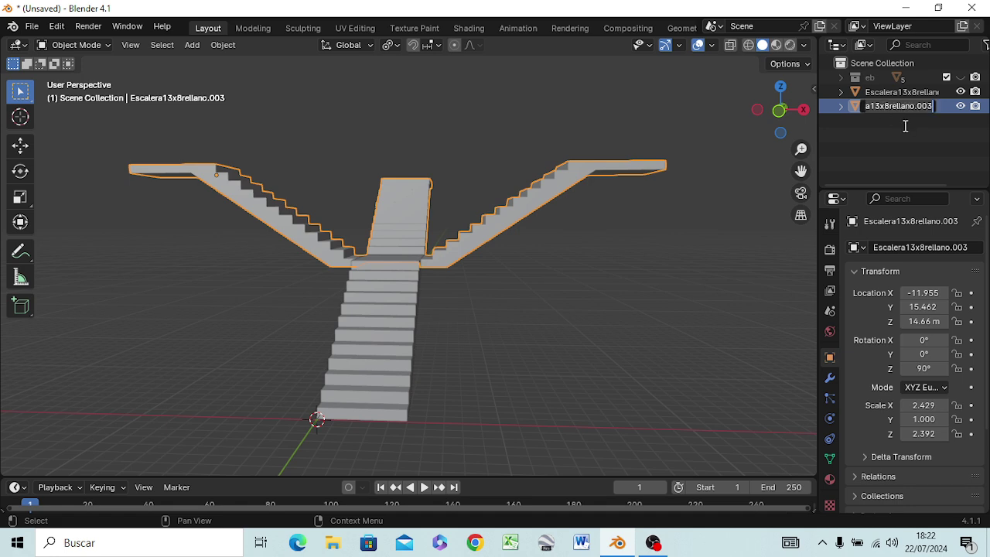
key(BackSpace)
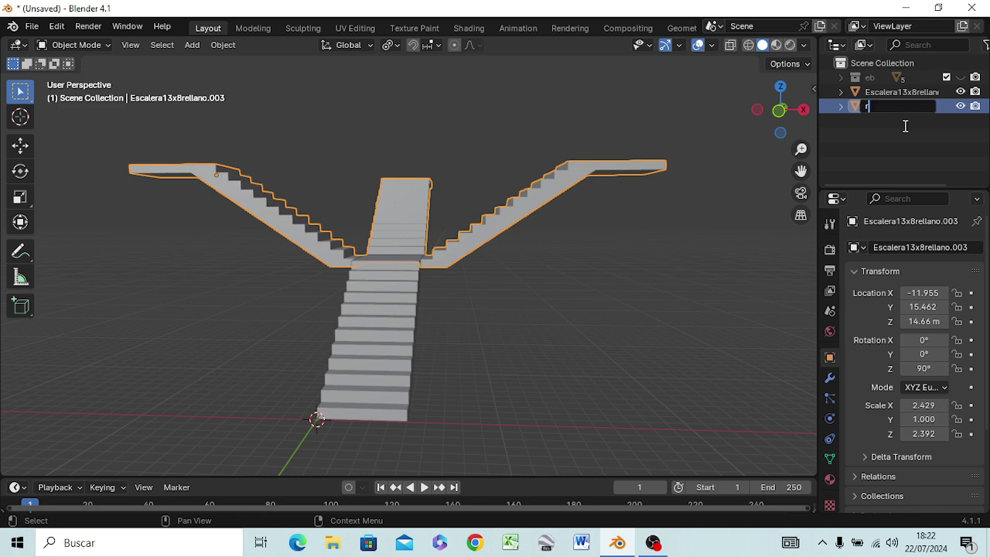
text(ramificac)
text(ion3)
key(Return)
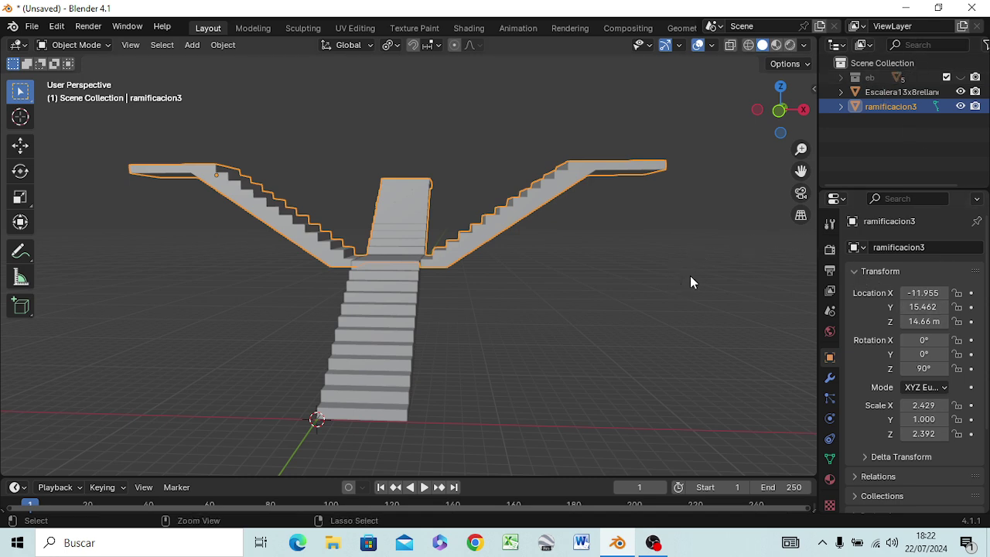
key(ctrl+j)
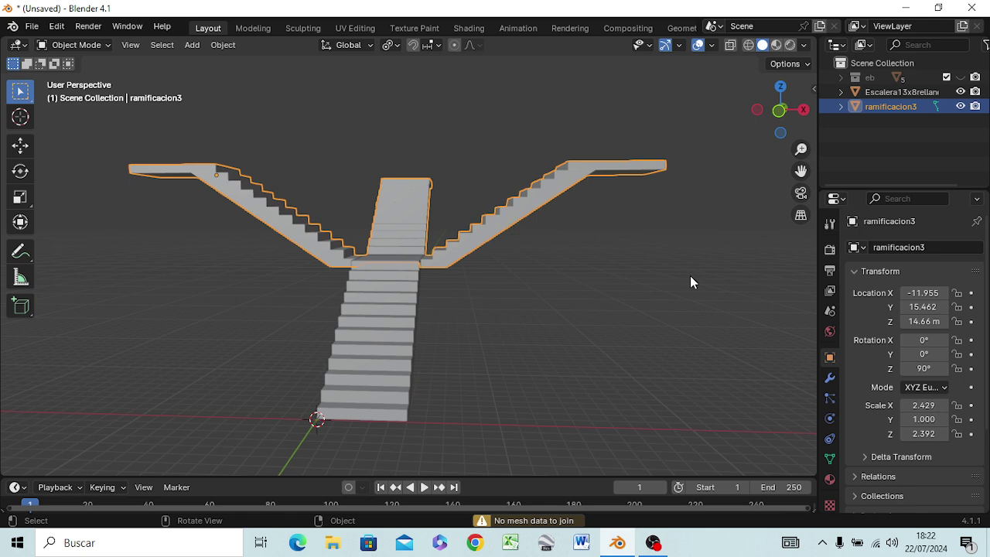
Step: Duplicate ramificacion3 in Front view and raise the copy 7.953 m to Z 22.613
click(660, 213)
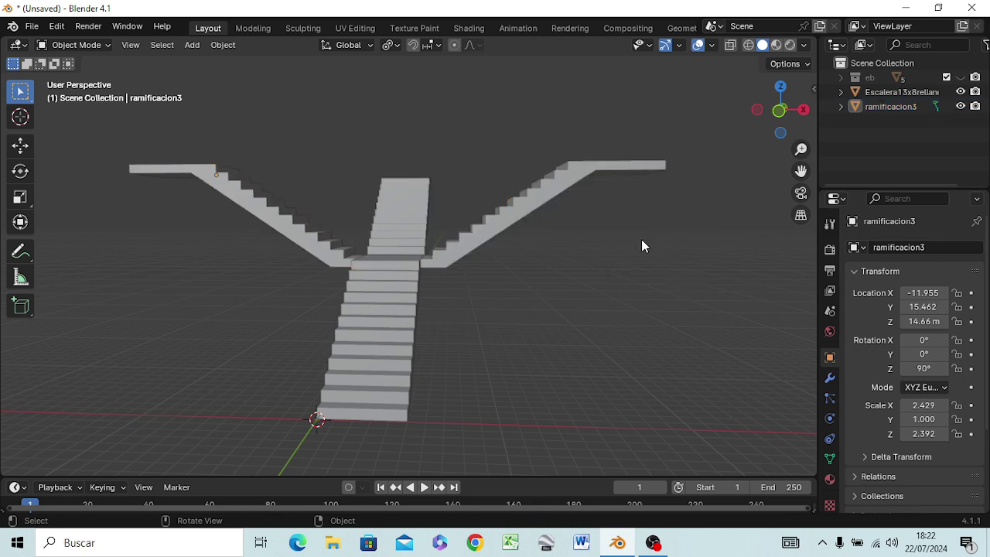
key(KP_1)
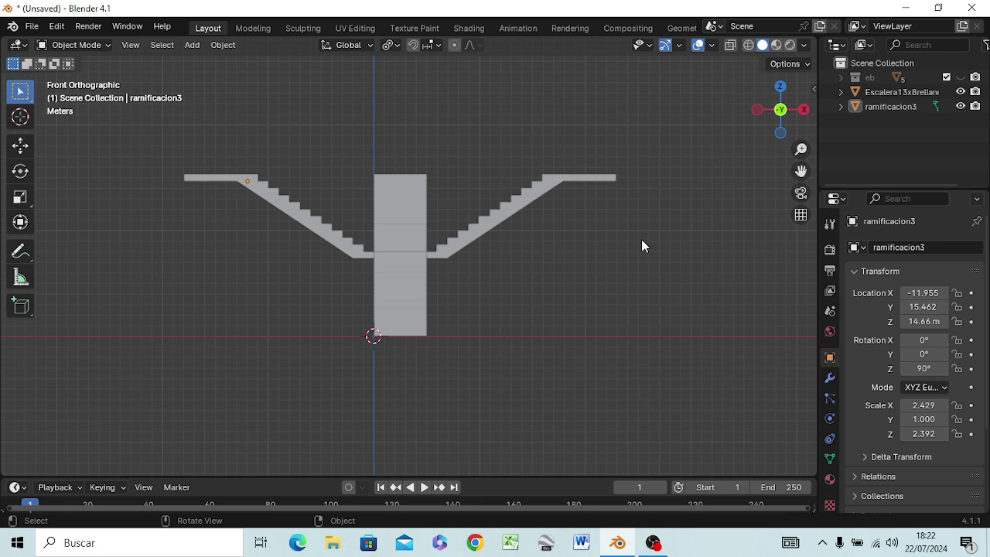
key(ctrl)
key(shift)
click(475, 237)
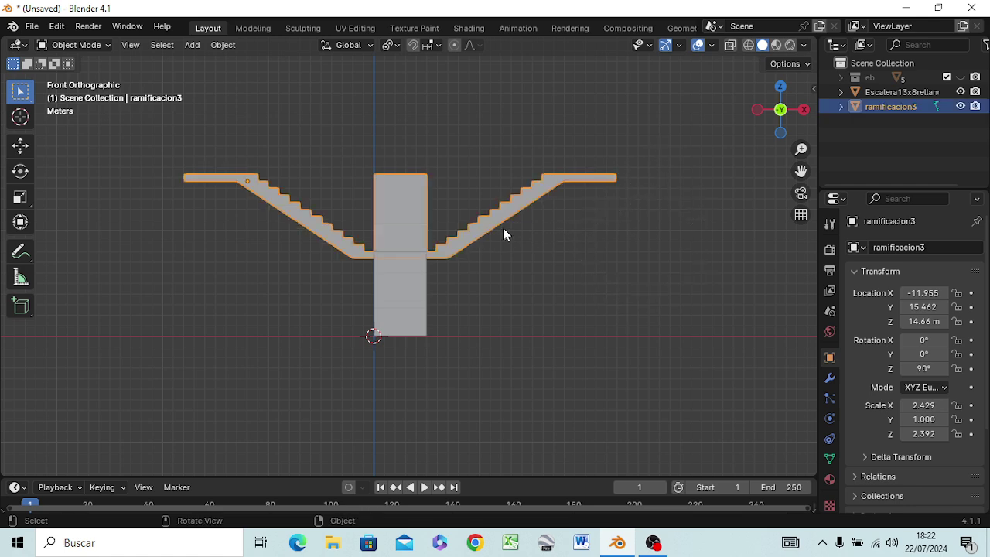
key(shift)
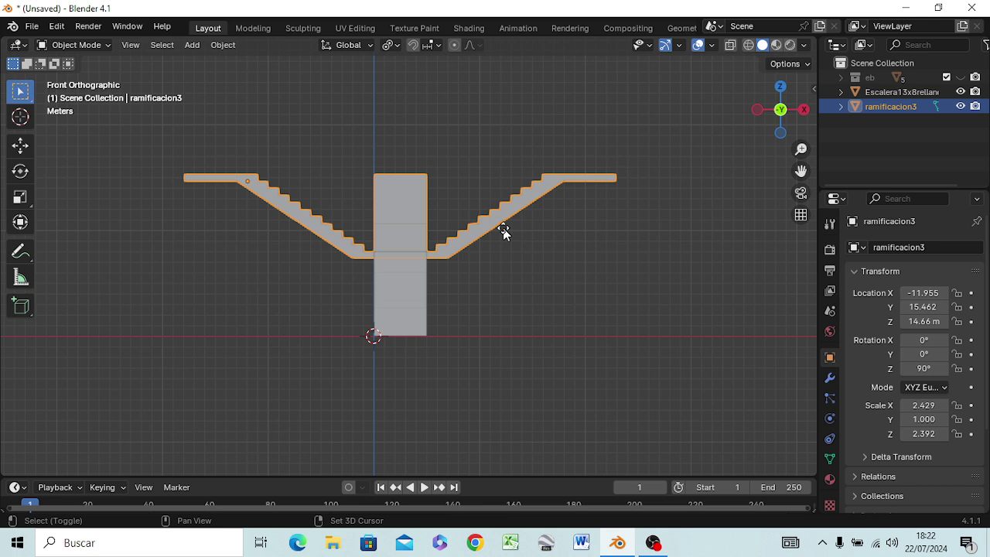
key(shift+d)
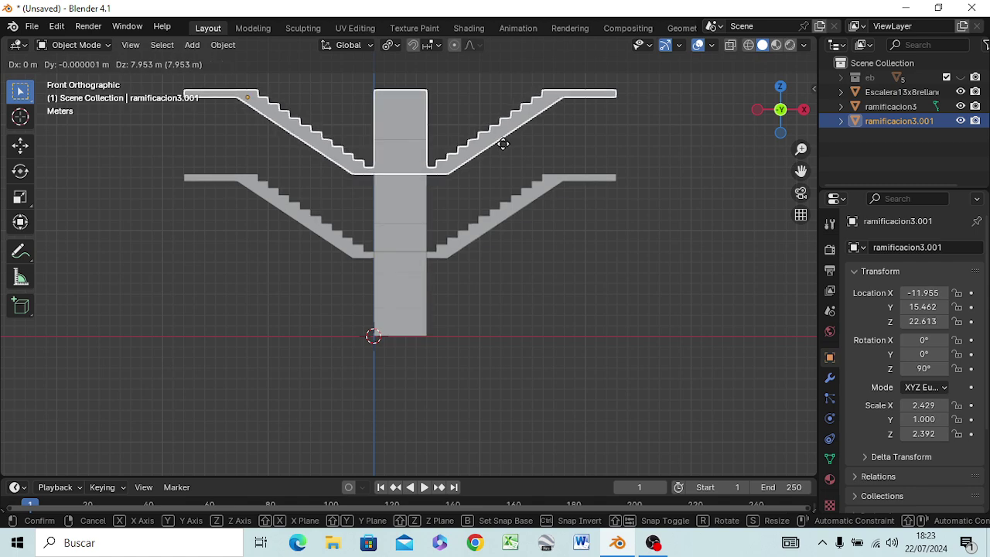
click(503, 143)
mouse_move(530, 183)
middle_down()
mouse_move(531, 221)
mouse_move(307, 263)
middle_up()
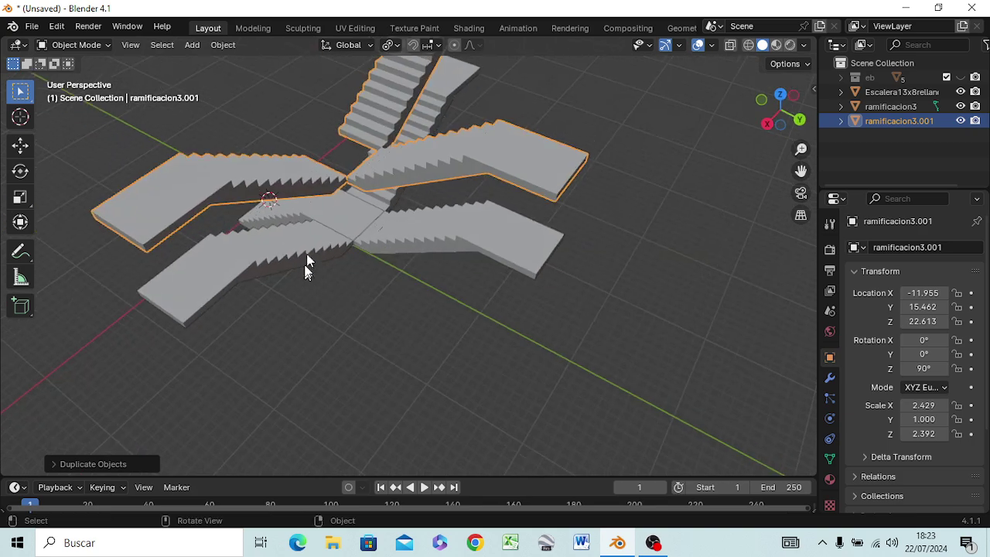
key(KP_7)
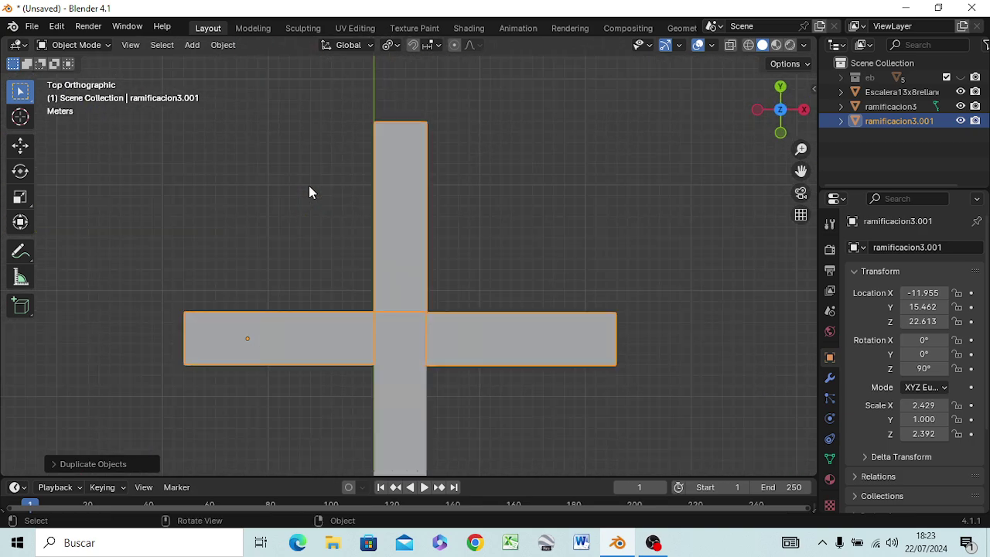
Step: Slide ramificacion3.001 17.83 m along Y to Y 33.288, then deselect all
key(shift+d)
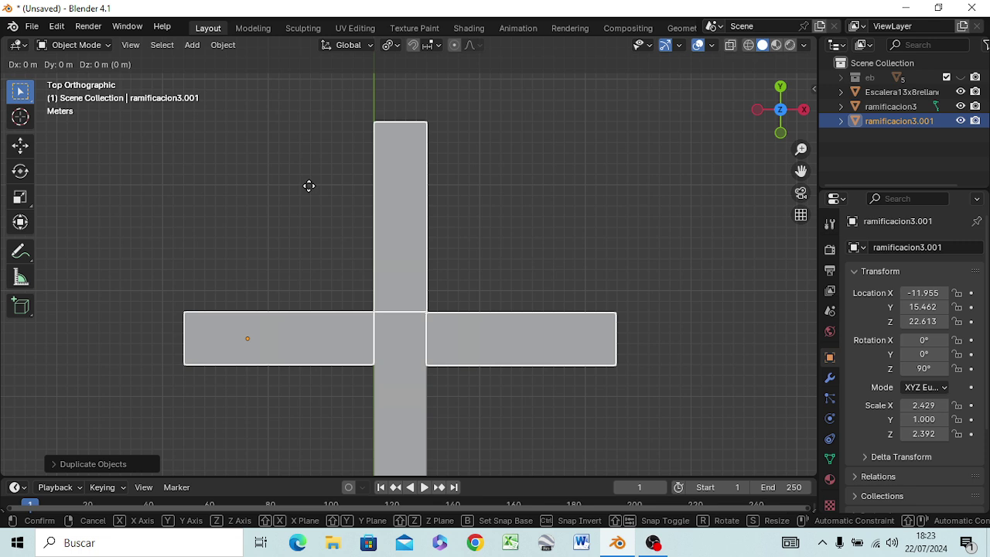
key(y)
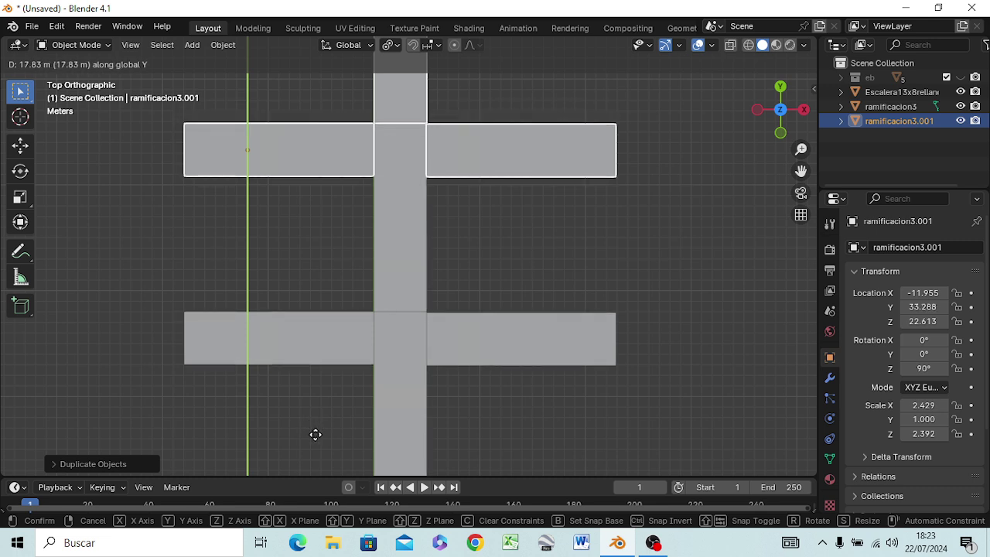
click(316, 434)
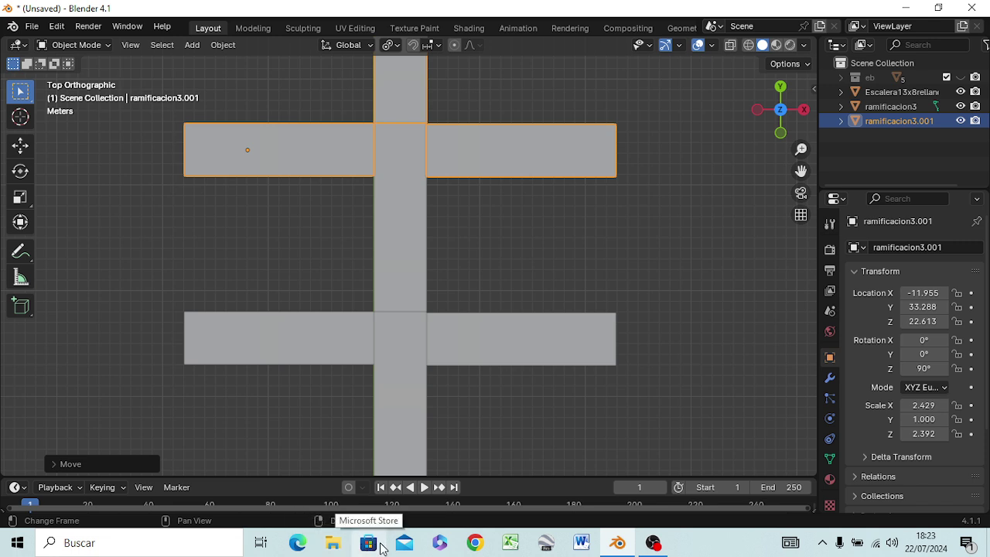
click(611, 269)
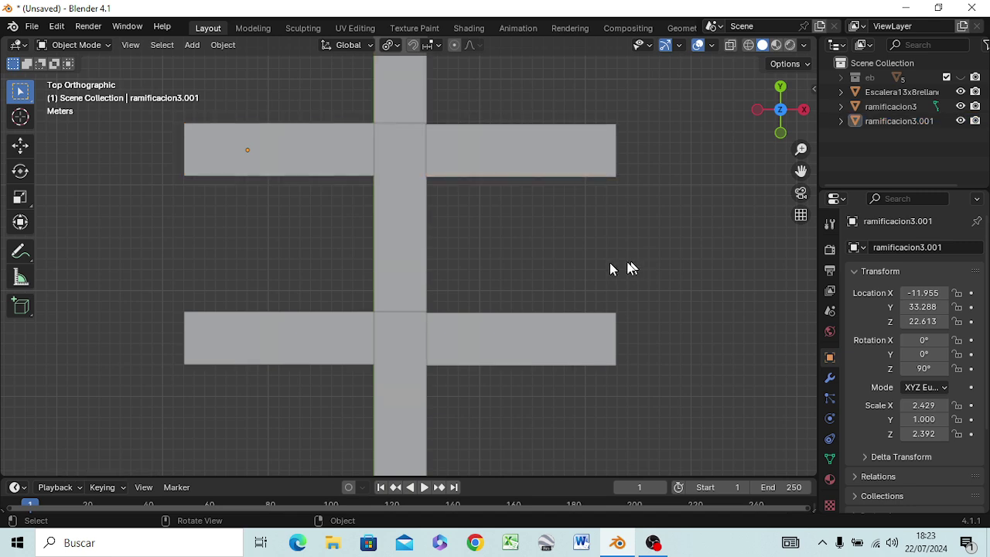
Step: Select ramificacion3.001 in Right view and duplicate it as ramificacion3.002
key(KP_3)
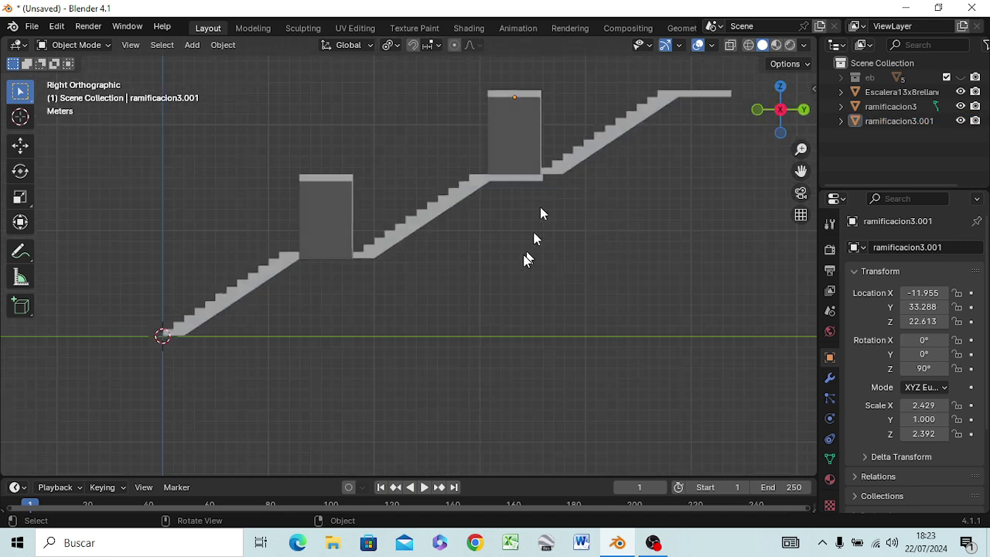
mouse_move(528, 258)
middle_down()
mouse_move(573, 353)
mouse_move(606, 288)
mouse_move(627, 272)
mouse_move(663, 305)
mouse_move(758, 312)
mouse_move(636, 349)
mouse_move(639, 378)
mouse_move(712, 383)
mouse_move(696, 389)
mouse_move(692, 376)
middle_up()
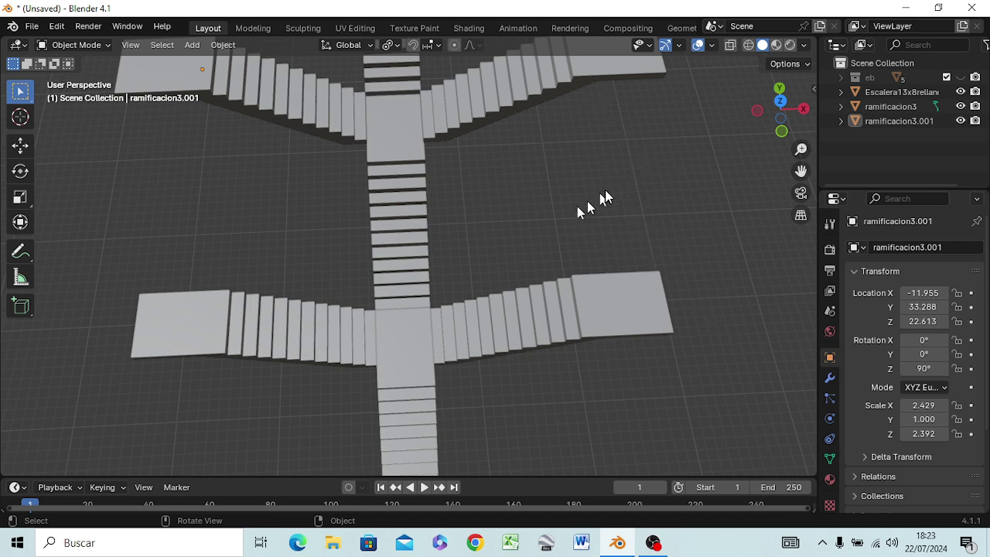
click(496, 96)
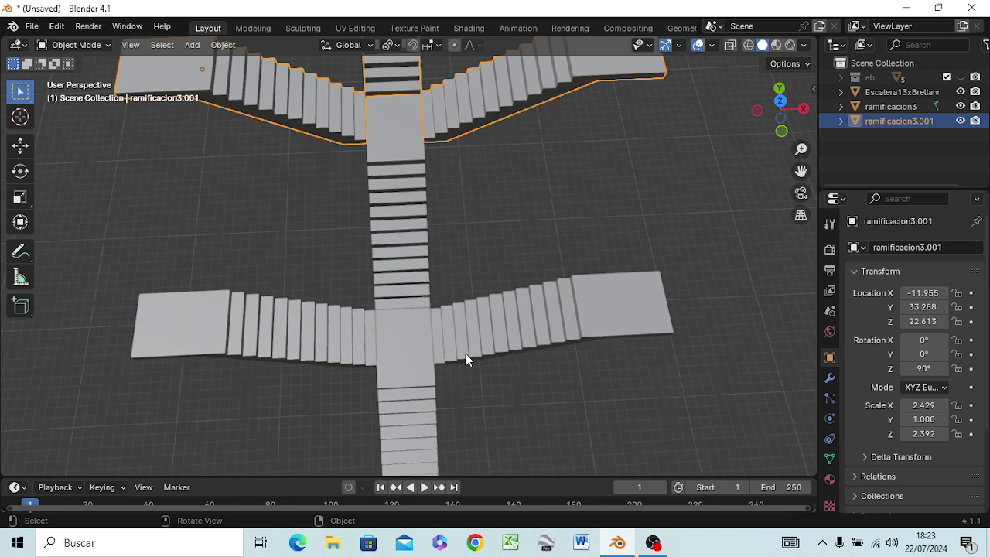
key(KP_3)
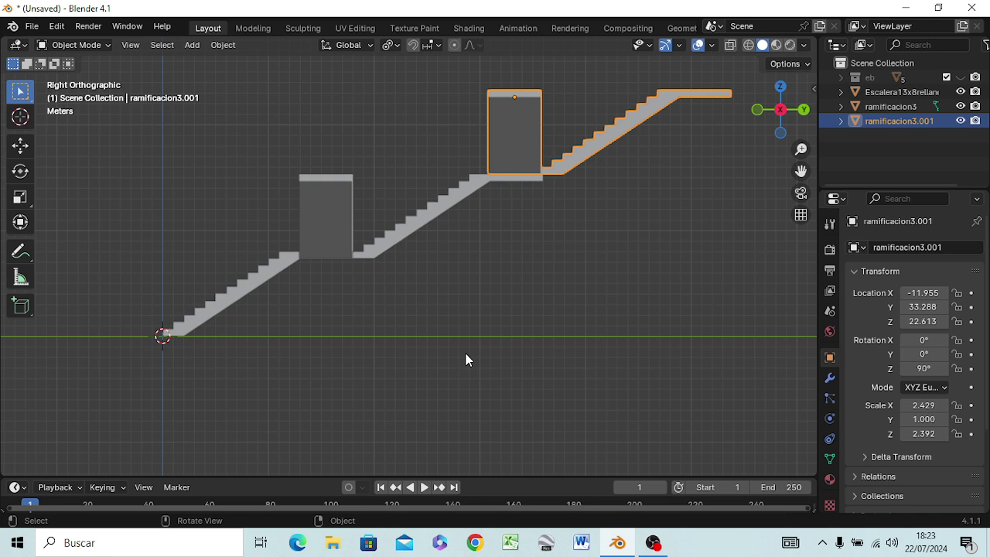
key(shift+d)
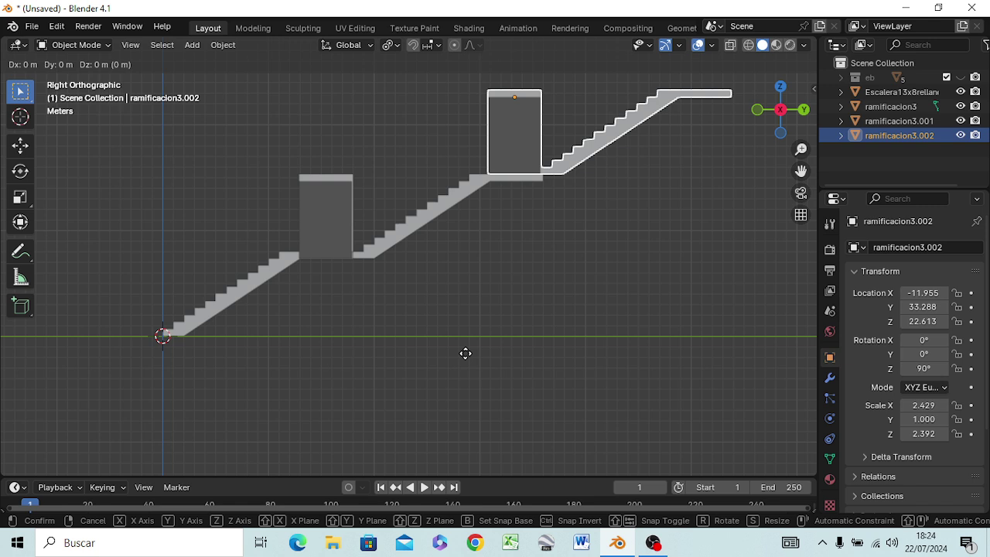
Step: Move ramificacion3.002 back along Y to Y 15.462, directly above ramificacion3
key(y)
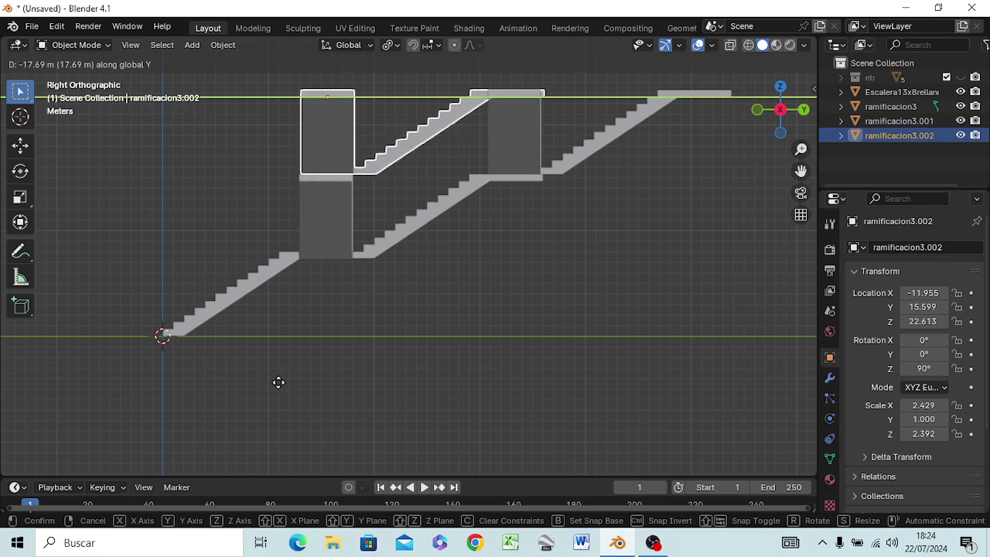
click(278, 384)
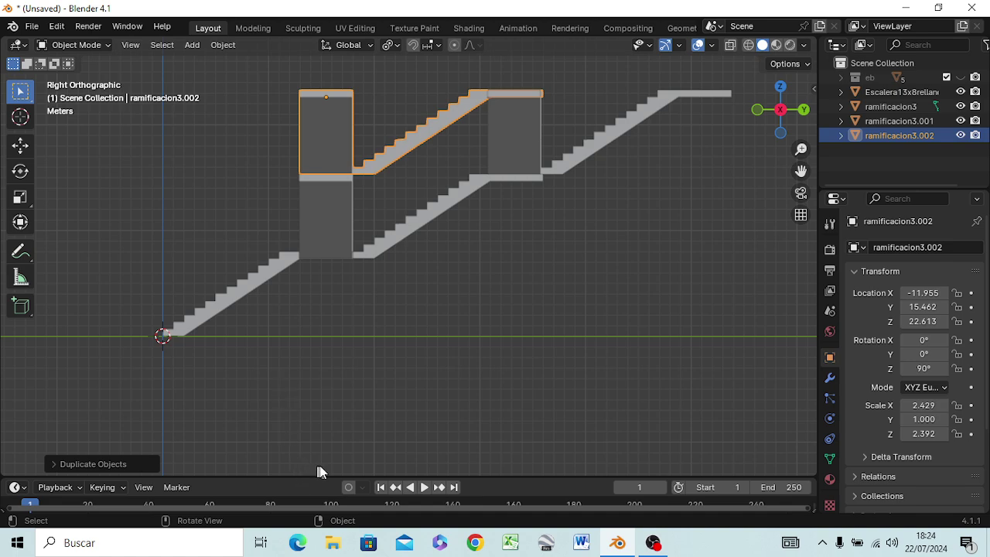
mouse_move(320, 471)
middle_down()
mouse_move(546, 54)
mouse_move(481, 81)
middle_up()
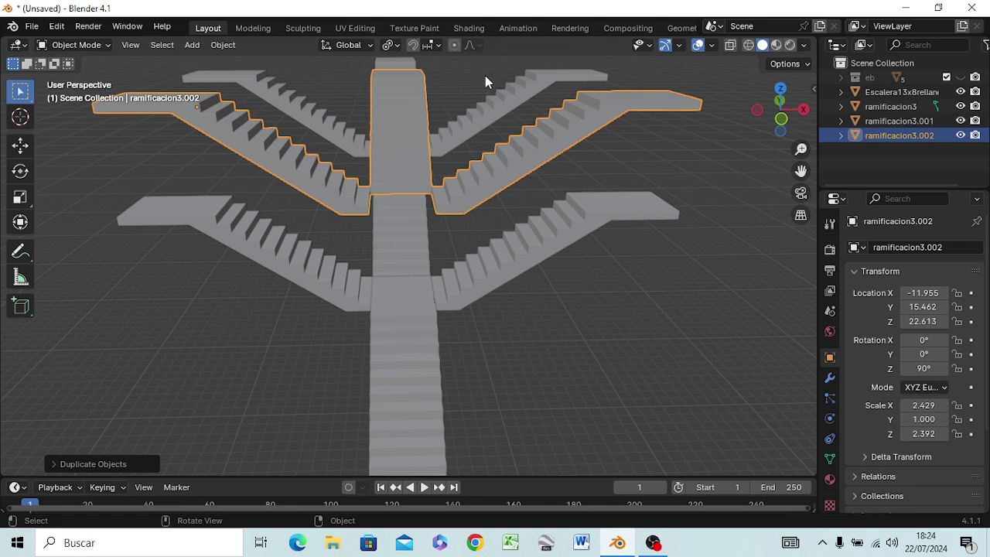
Step: Duplicate ramificacion3.002 as ramificacion3.003, left in place at X -11.955, Y 15.462, Z 22.613
key(ctrl)
key(ctrl+j)
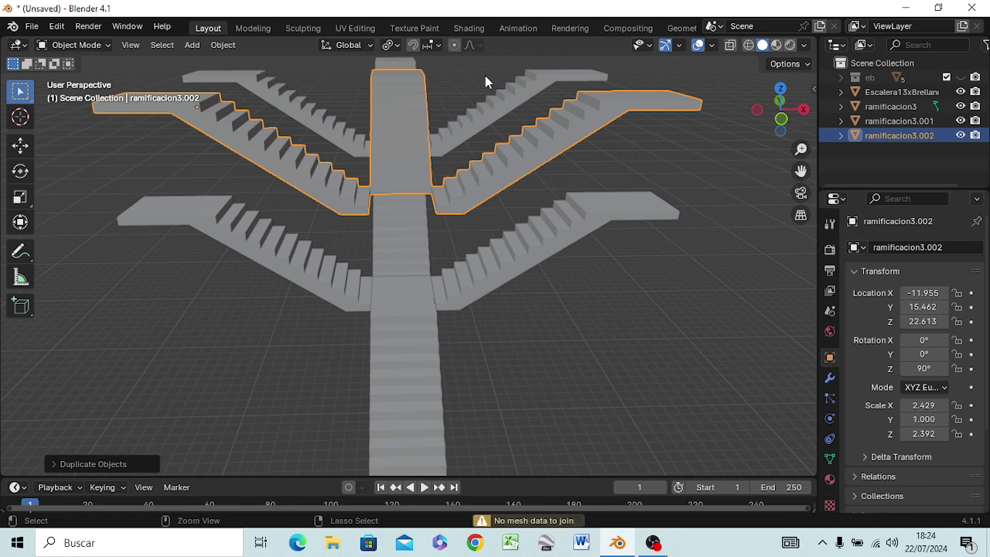
key(shift+d)
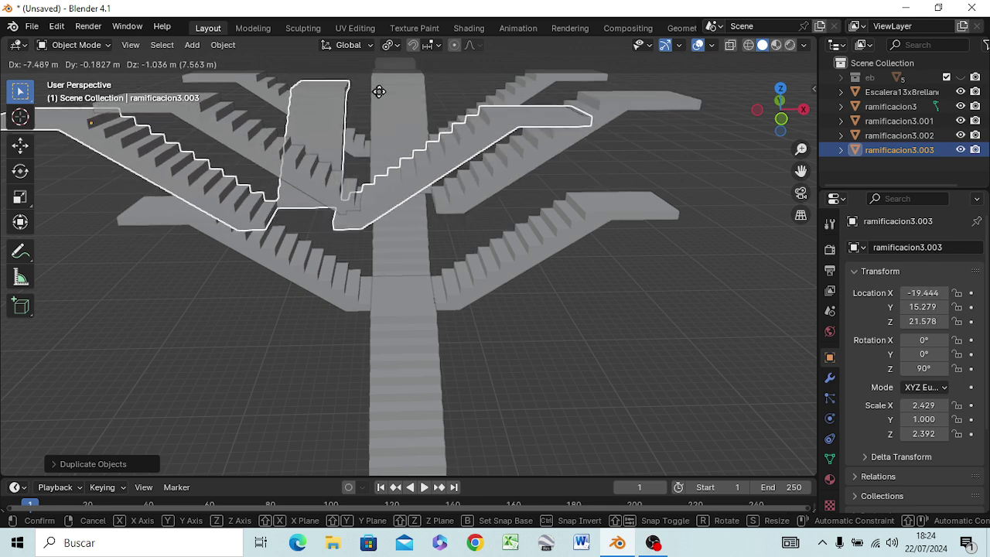
right_click(449, 70)
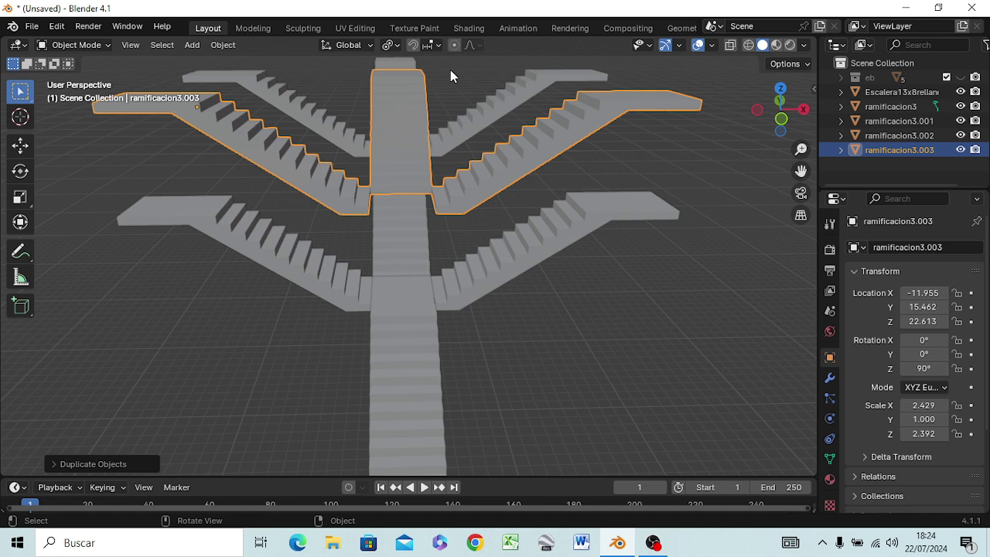
key(g)
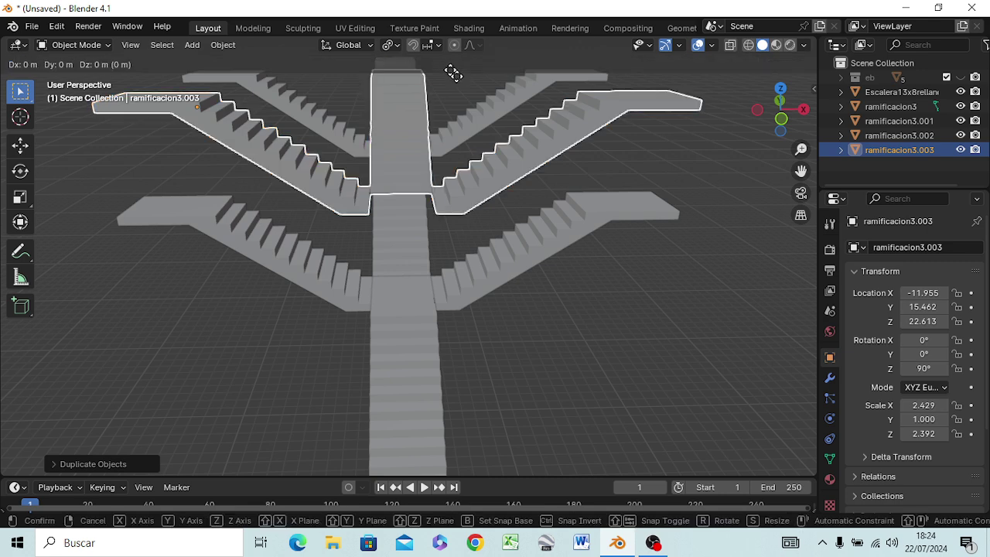
right_click(453, 74)
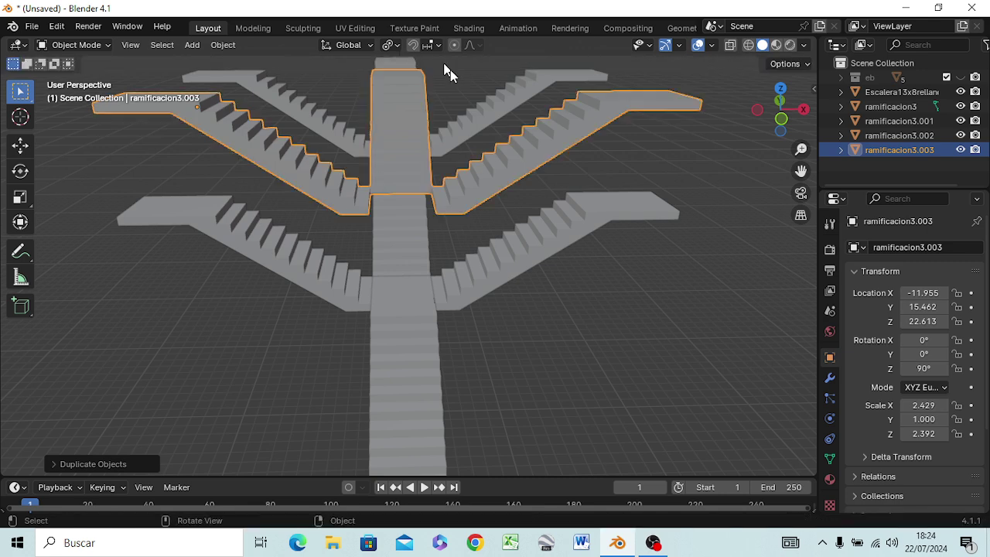
key(KP_1)
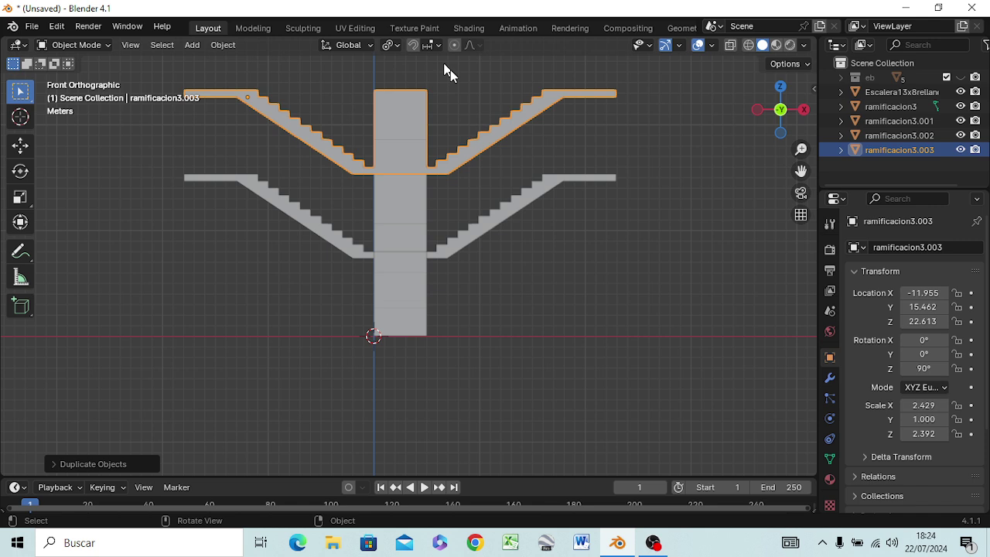
Step: Move ramificacion3.003 17.89 m along X to X 5.9402, beside the central flight
key(shift+d)
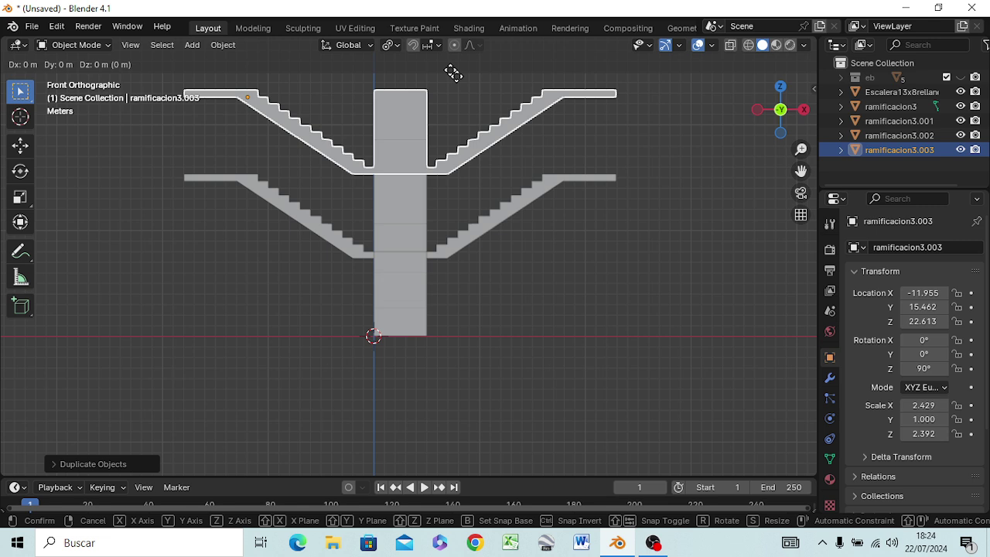
key(x)
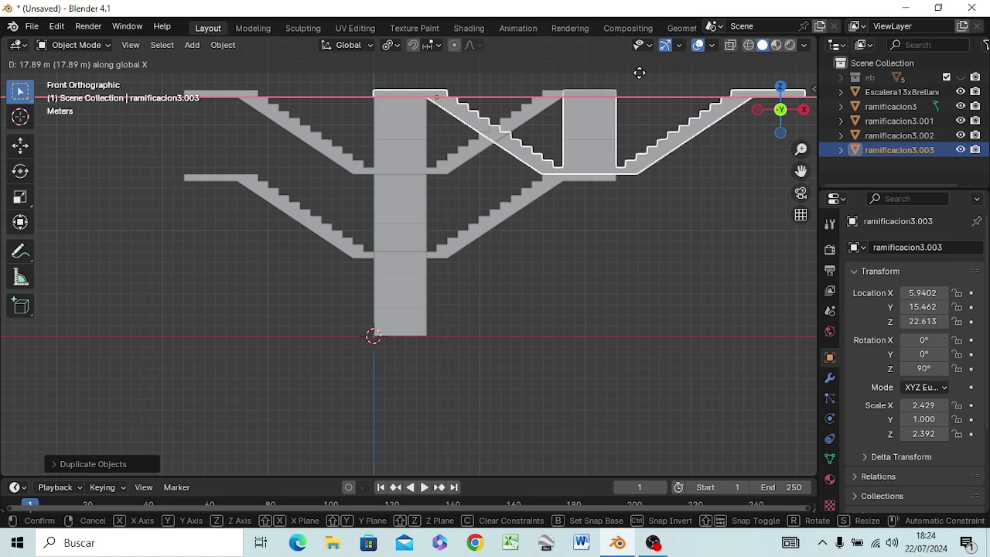
click(639, 72)
middle_drag(579, 258, 574, 348)
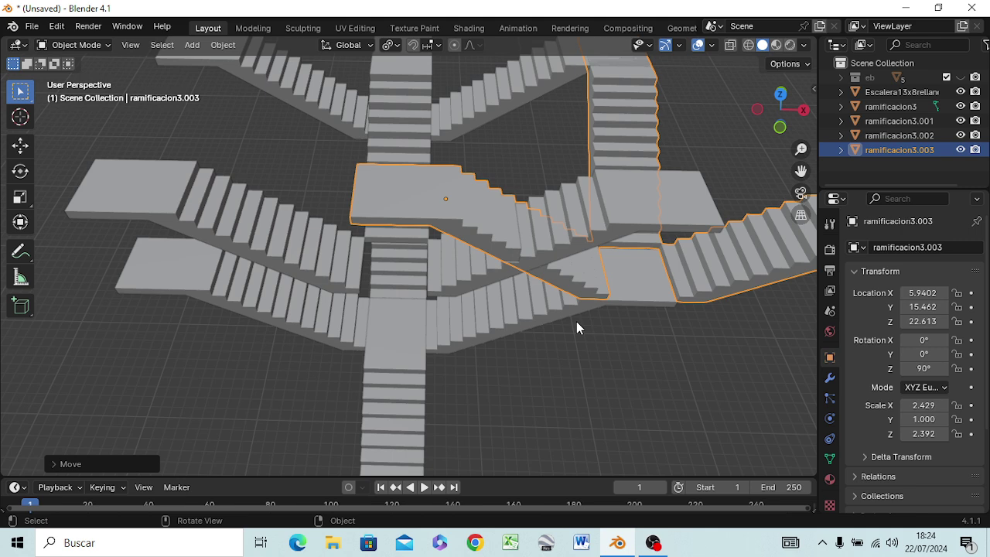
Step: Abandon the trial rotations and set the Transform Pivot Point to Median Point
text(r)
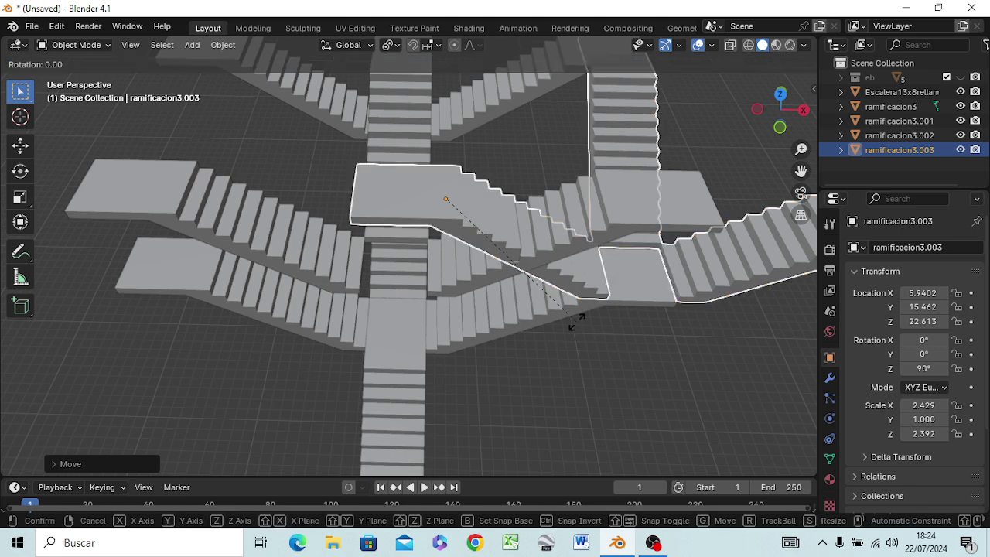
text(90)
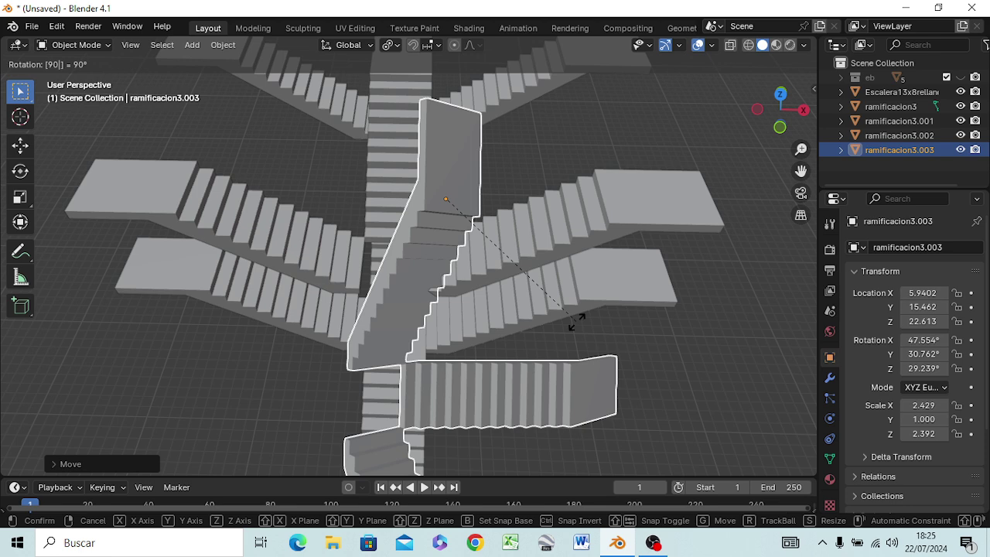
key(Return)
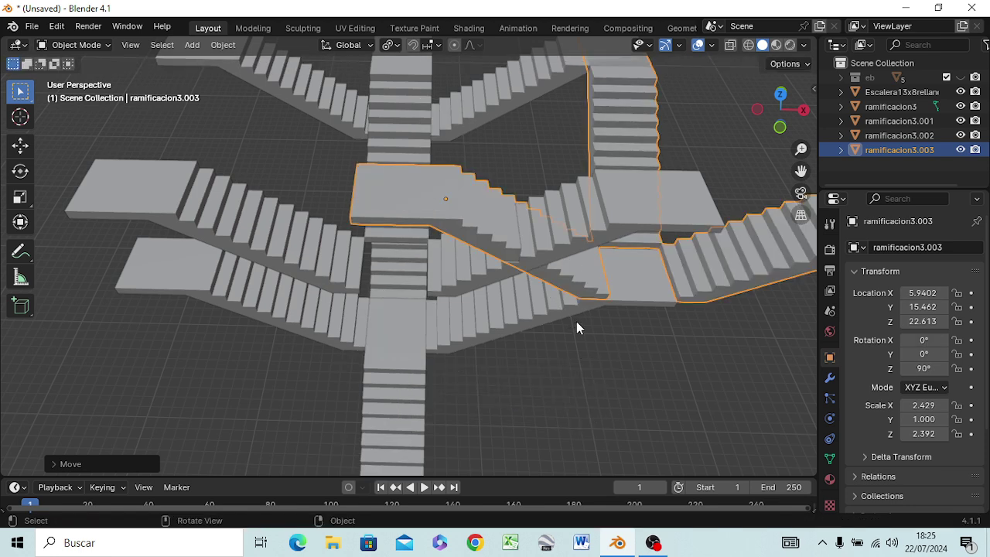
key(r)
text(z)
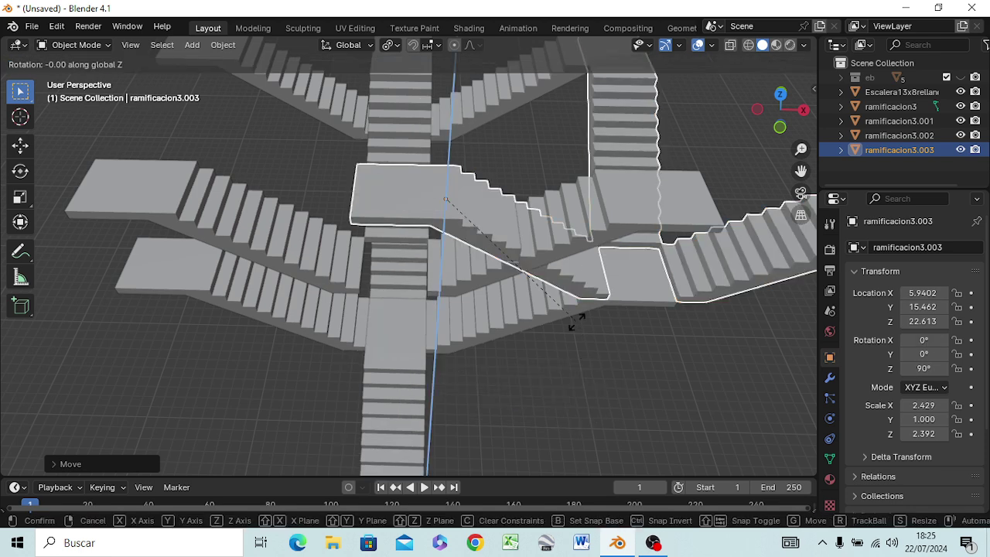
text(90)
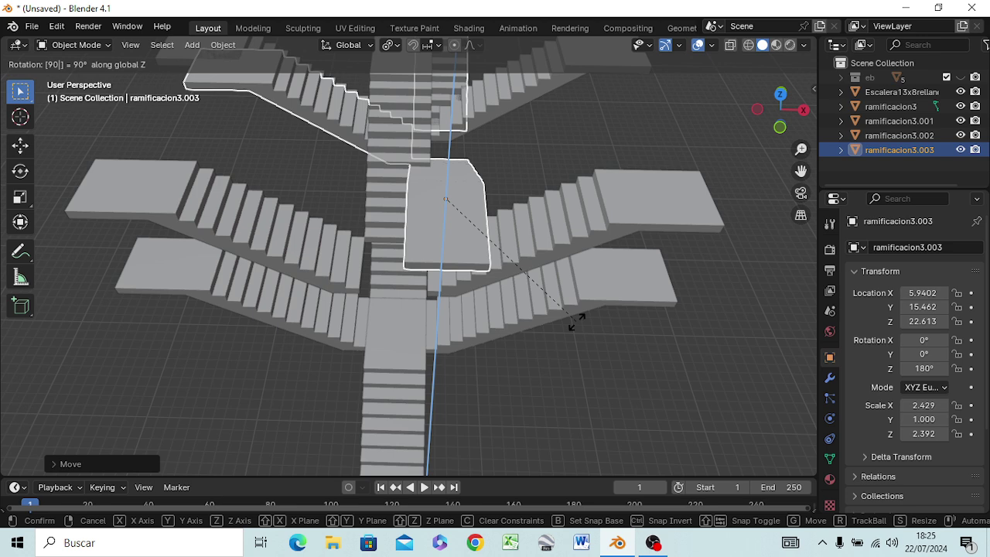
key(Escape)
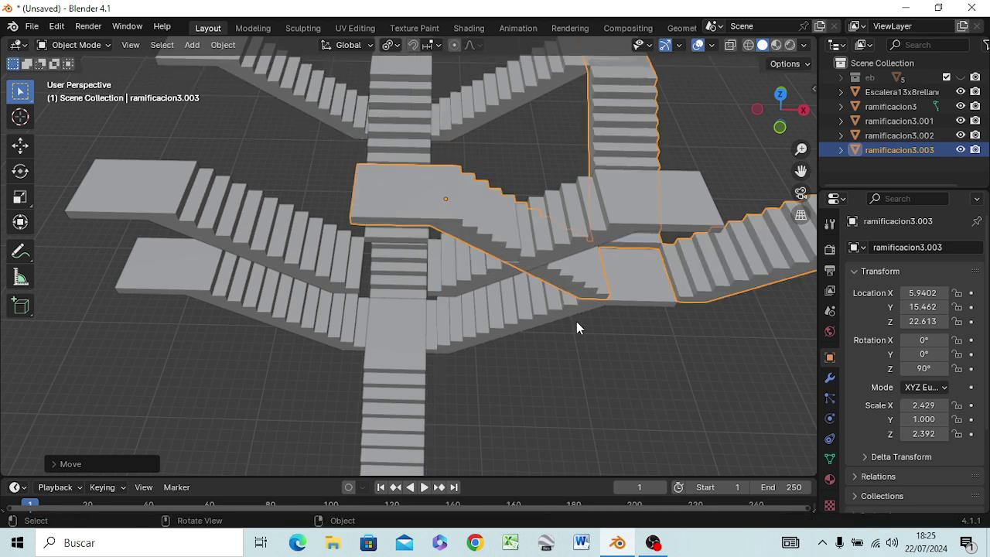
click(391, 45)
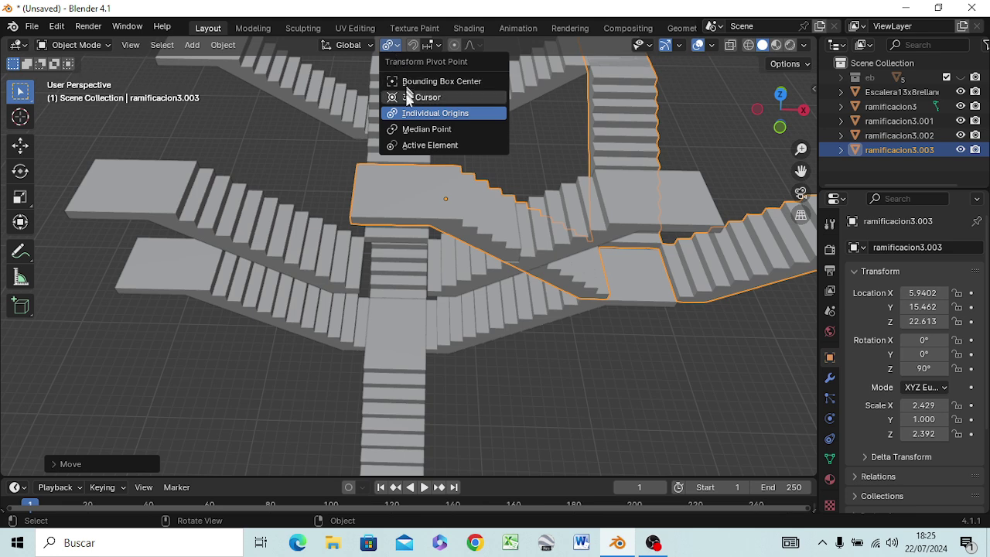
click(416, 133)
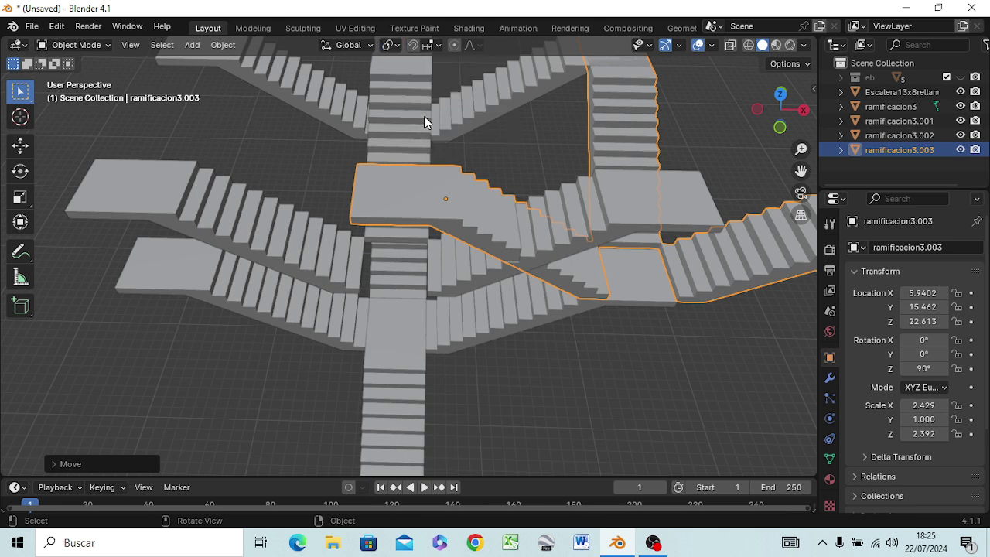
Step: Rotate ramificacion3.003 a further 90° about Z, bringing it to 180°
key(r)
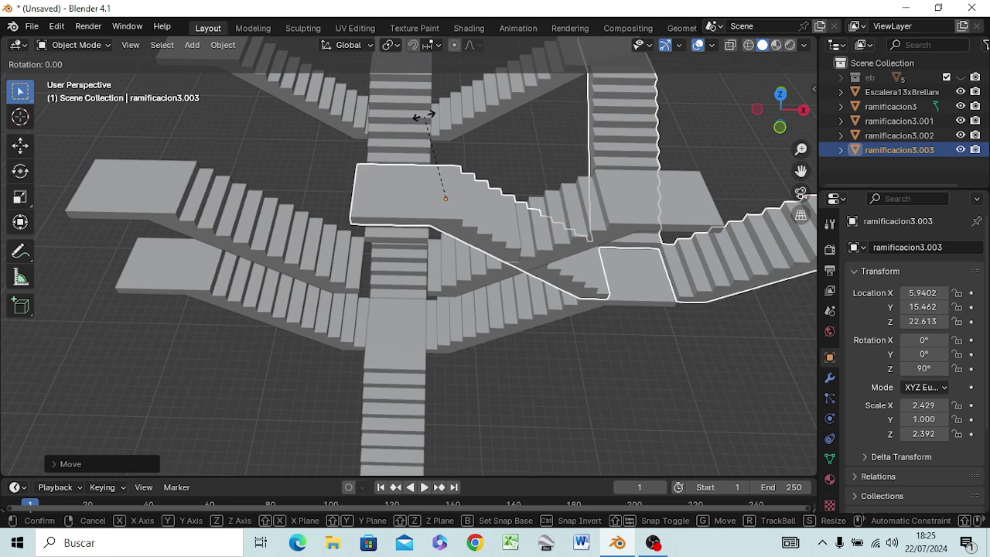
key(z)
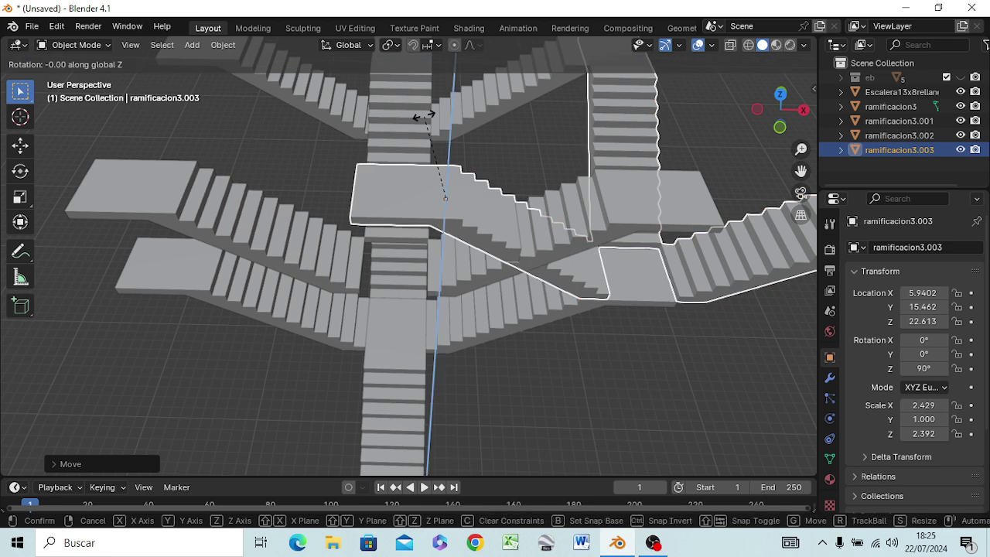
text(9)
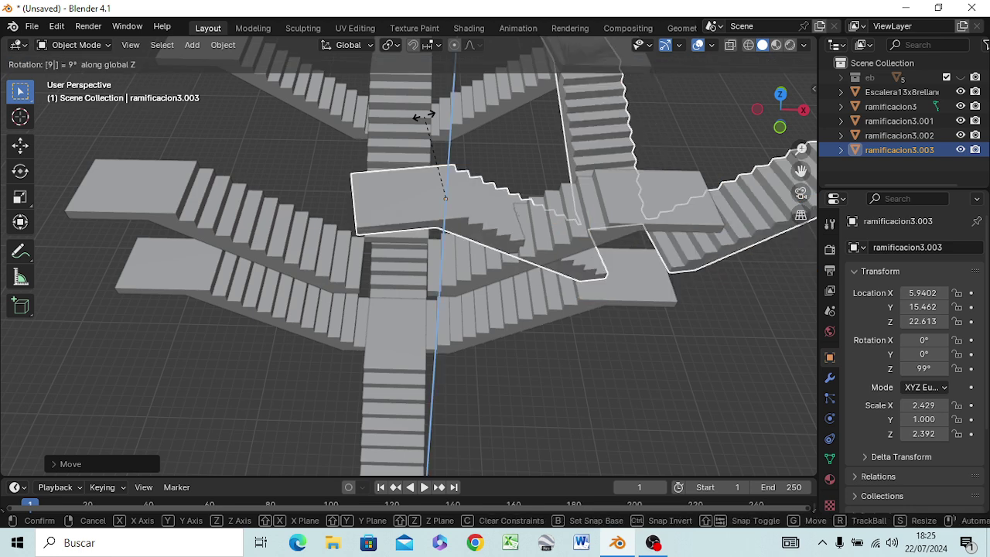
text(0)
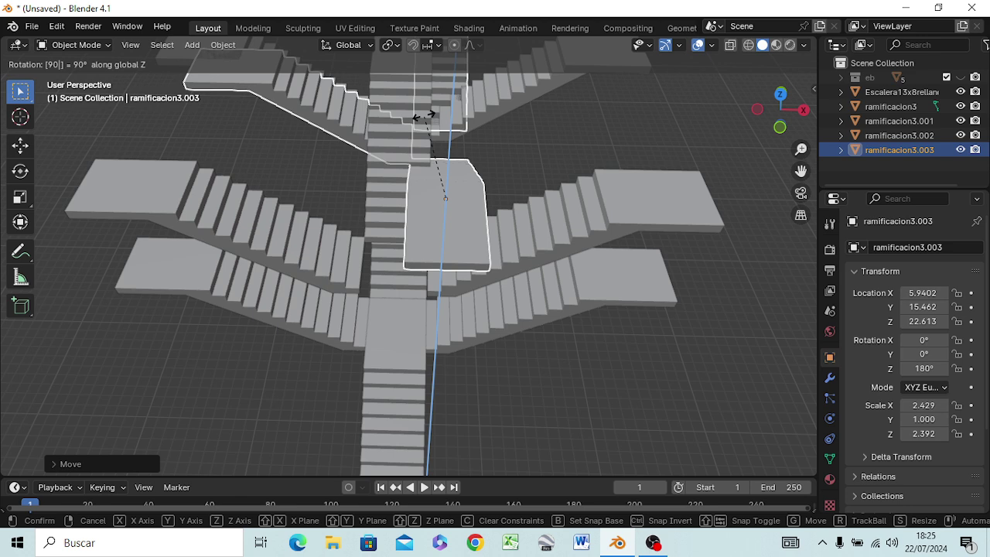
key(Return)
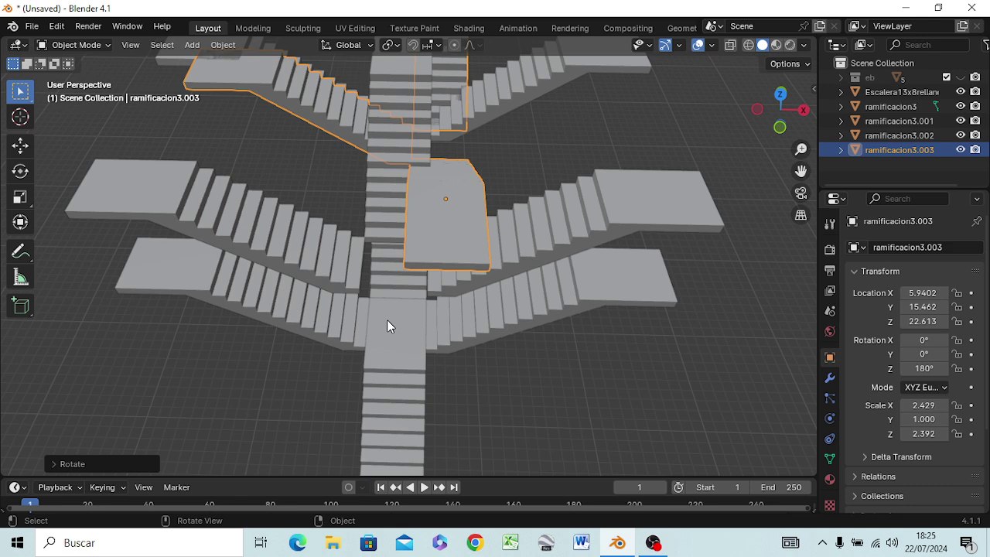
Step: In front view, move ramificacion3.003 to the upper-left level at X -15.451, Z 21.928
key(KP_1)
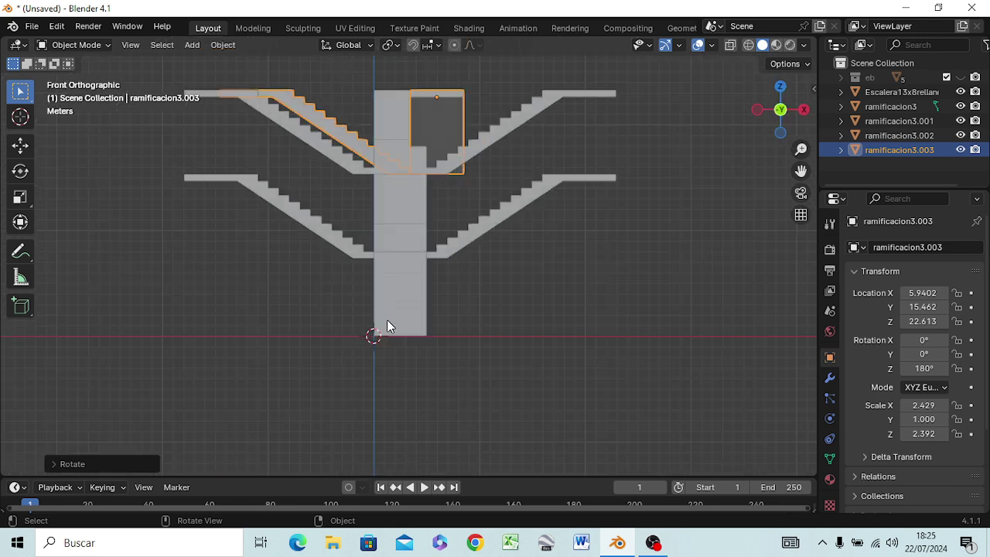
key(g)
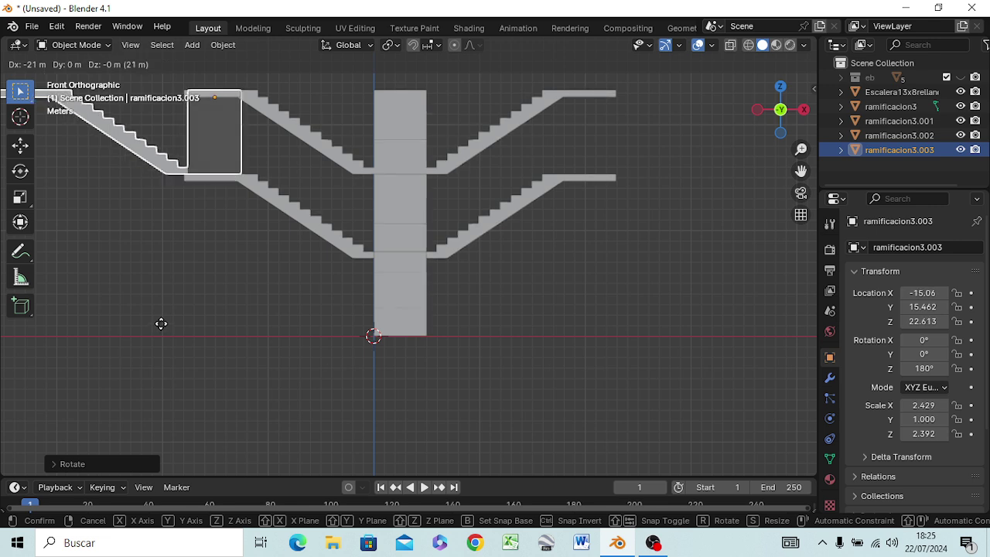
key(ctrl)
key(ctrl)
key(ctrl)
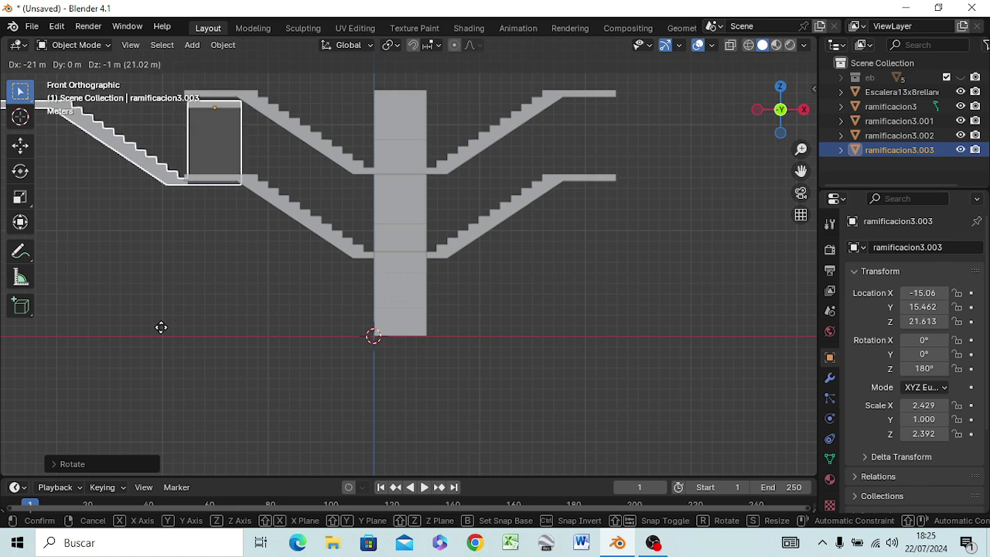
key(ctrl)
click(161, 327)
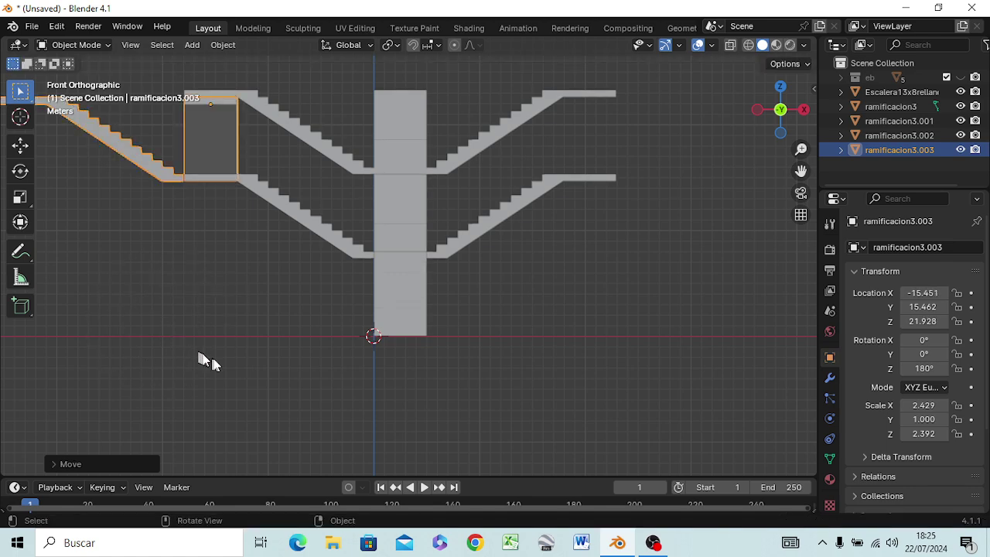
mouse_move(280, 313)
middle_down()
mouse_move(261, 400)
mouse_move(200, 450)
mouse_move(294, 405)
mouse_move(422, 368)
mouse_move(440, 348)
mouse_move(437, 332)
mouse_move(404, 327)
mouse_move(245, 376)
mouse_move(277, 320)
middle_up()
Step: Select ramificacion3.002 and rotate it -90° about Z so its Z rotation reads 0°
click(392, 190)
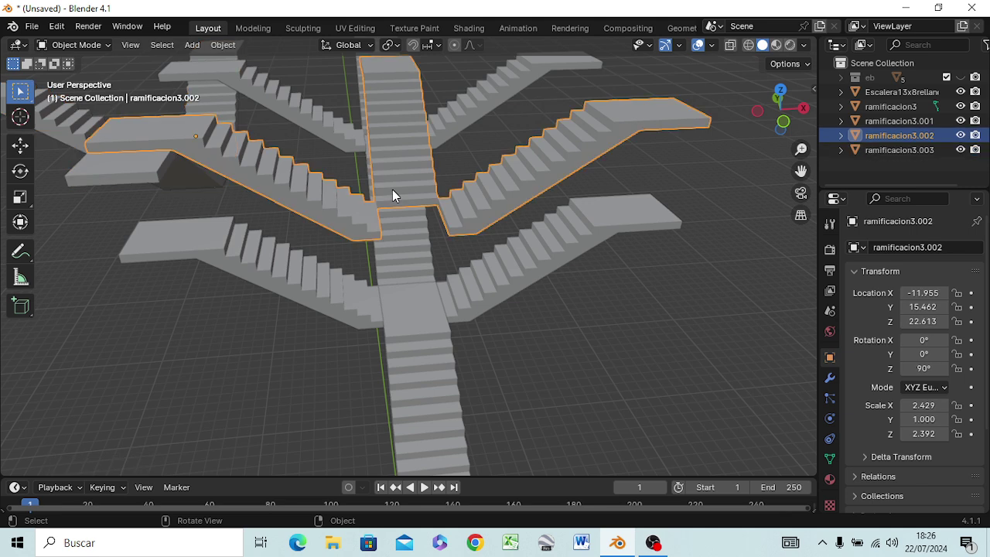
key(r)
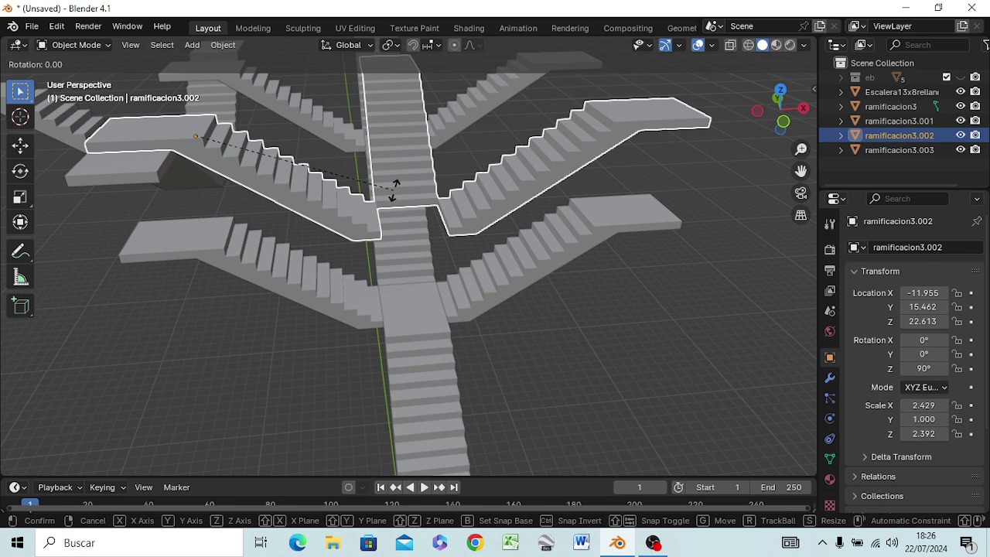
text(9)
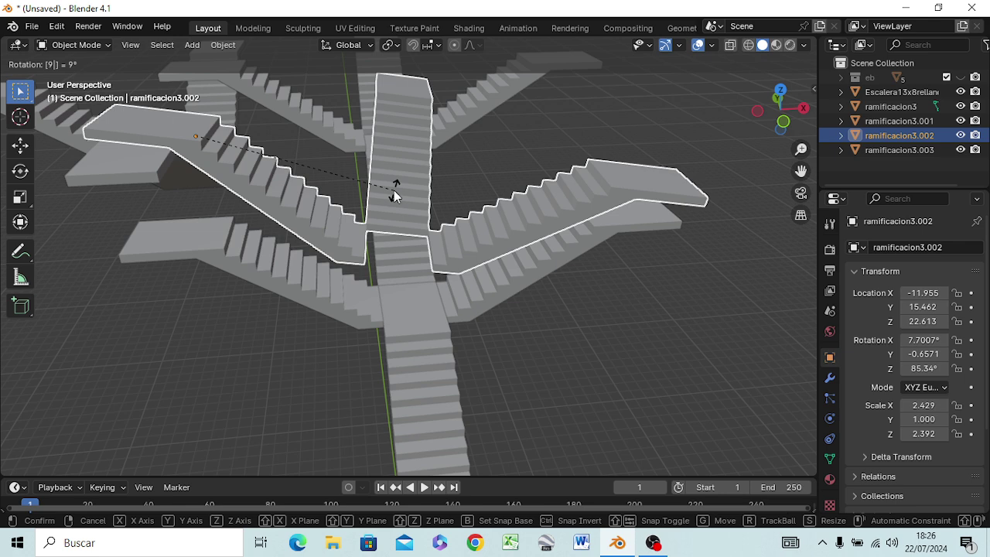
key(Escape)
key(r)
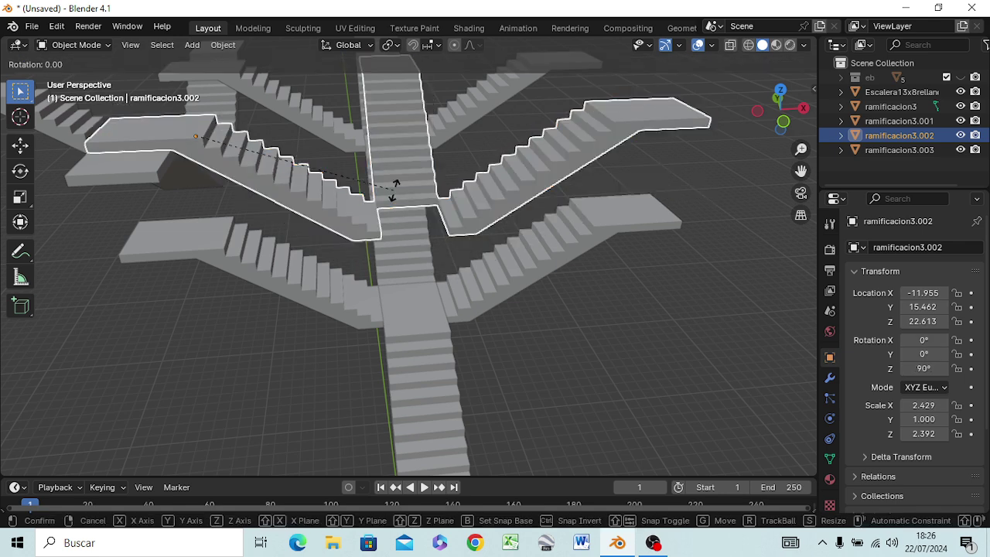
key(z)
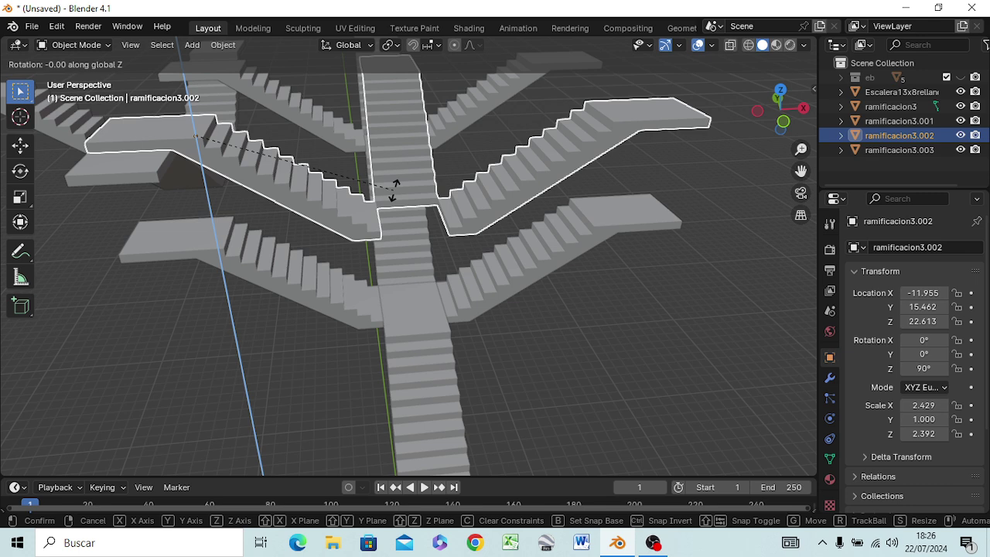
text(-)
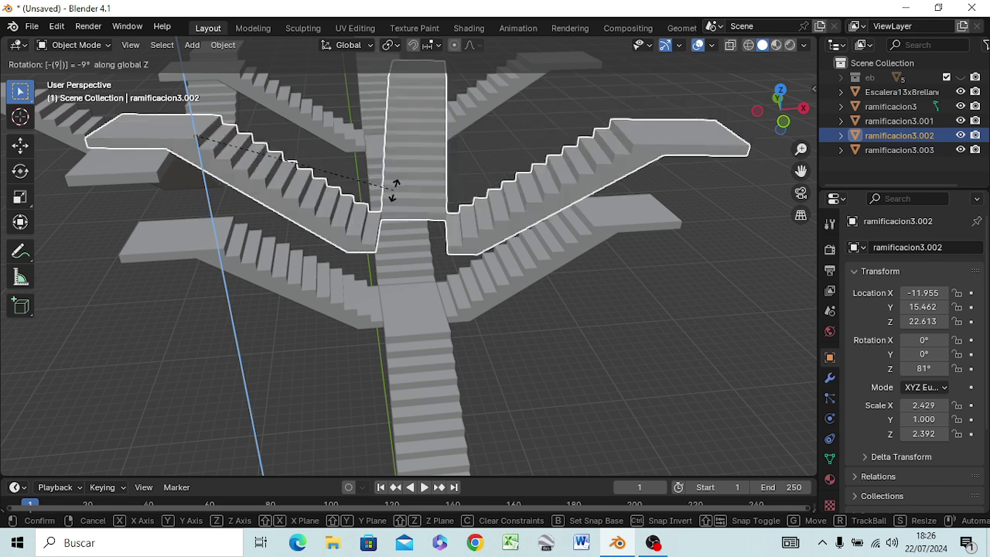
text(90)
key(Return)
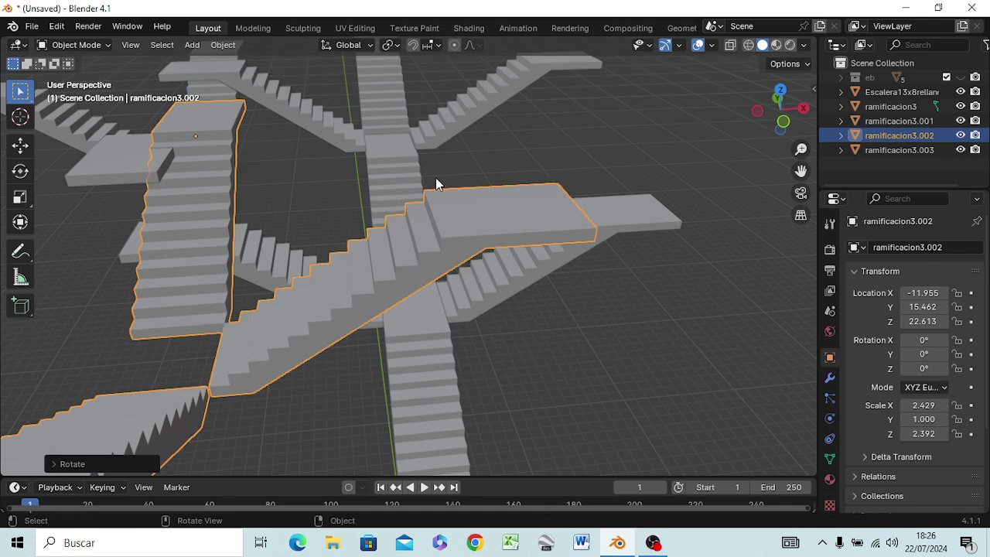
Step: Slide ramificacion3.002 32.36 m along X to X 20.407 on the upper-right level
key(KP_1)
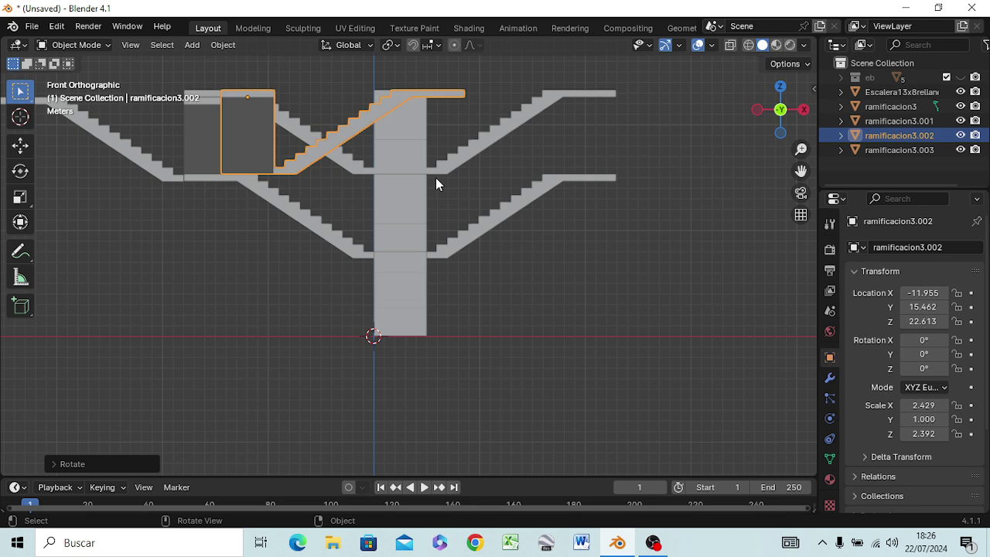
key(g)
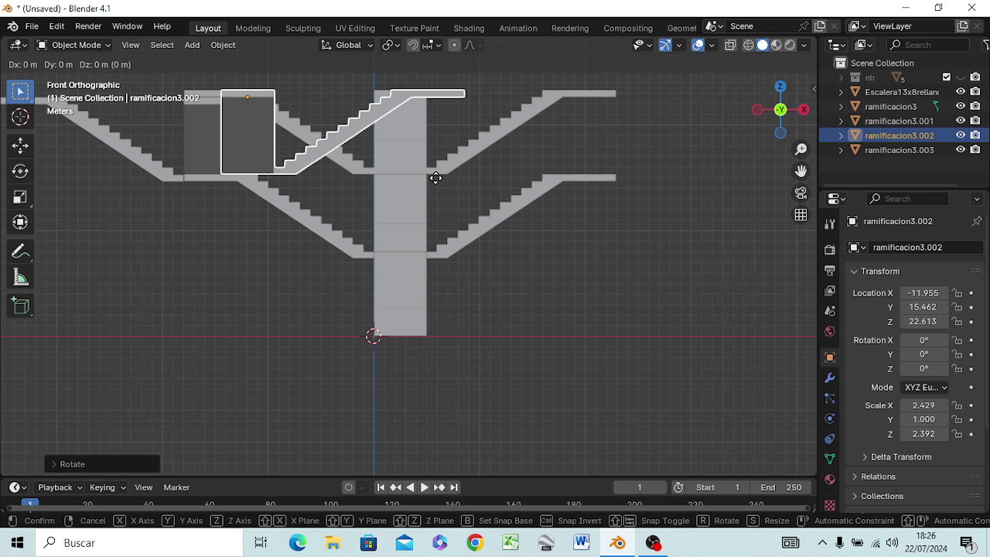
key(x)
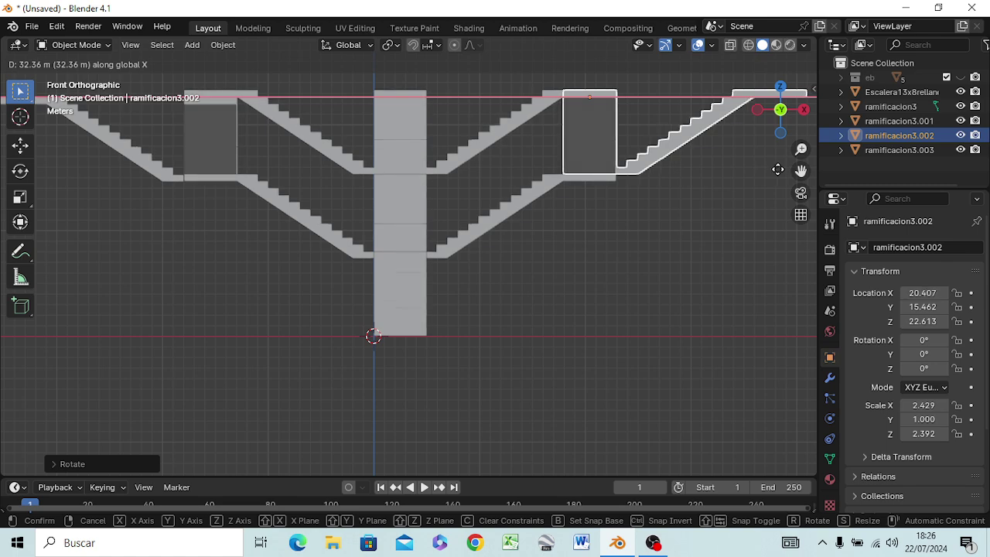
click(778, 170)
mouse_move(555, 274)
middle_down()
mouse_move(587, 328)
mouse_move(719, 327)
mouse_move(714, 316)
middle_up()
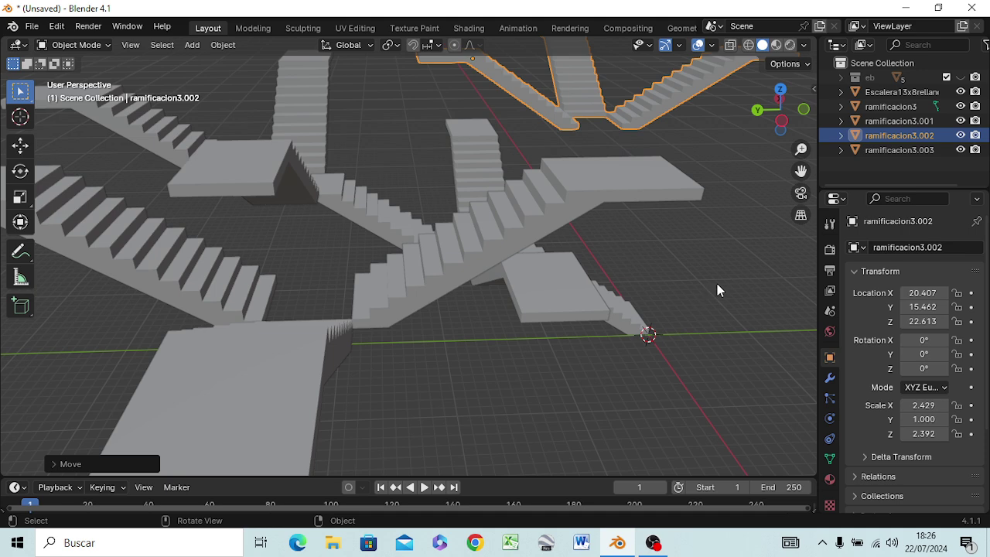
Step: From top view, slide ramificacion3.002 about 14.4 m along Y to Y 29.86
key(KP_7)
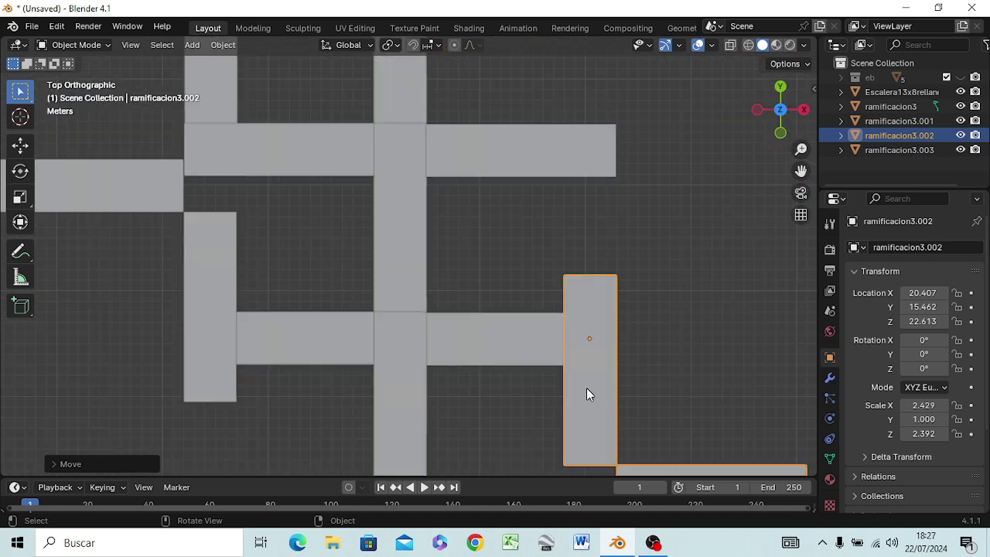
key(g)
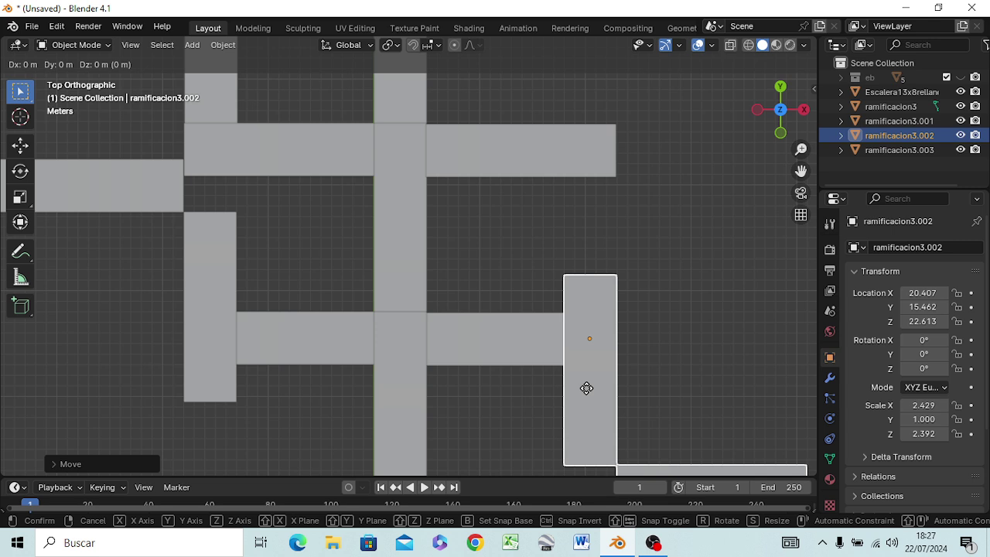
key(y)
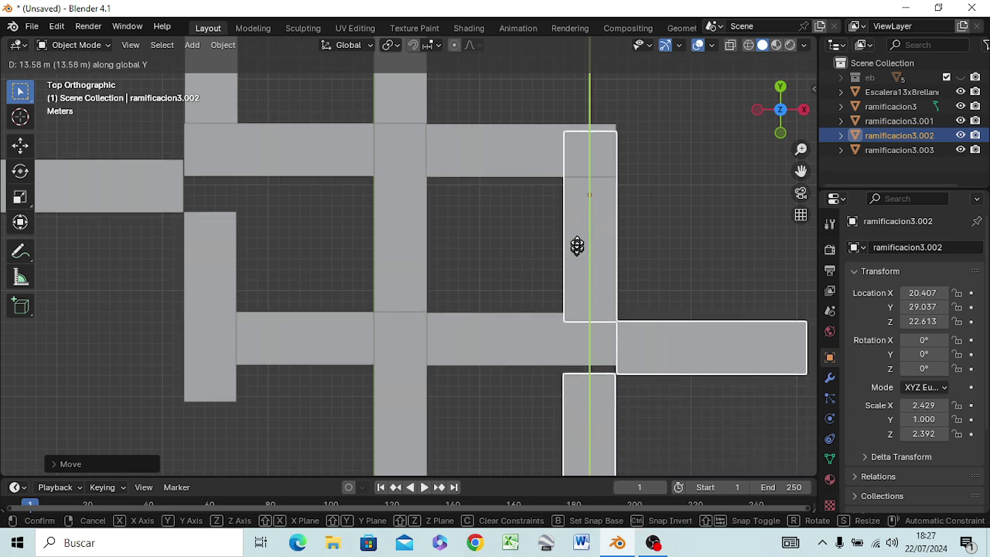
click(580, 235)
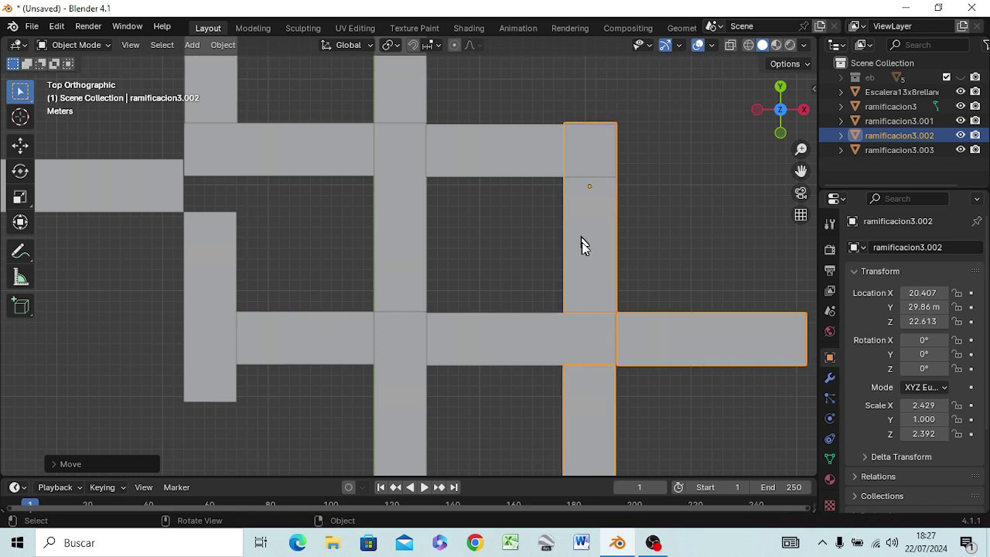
click(152, 193)
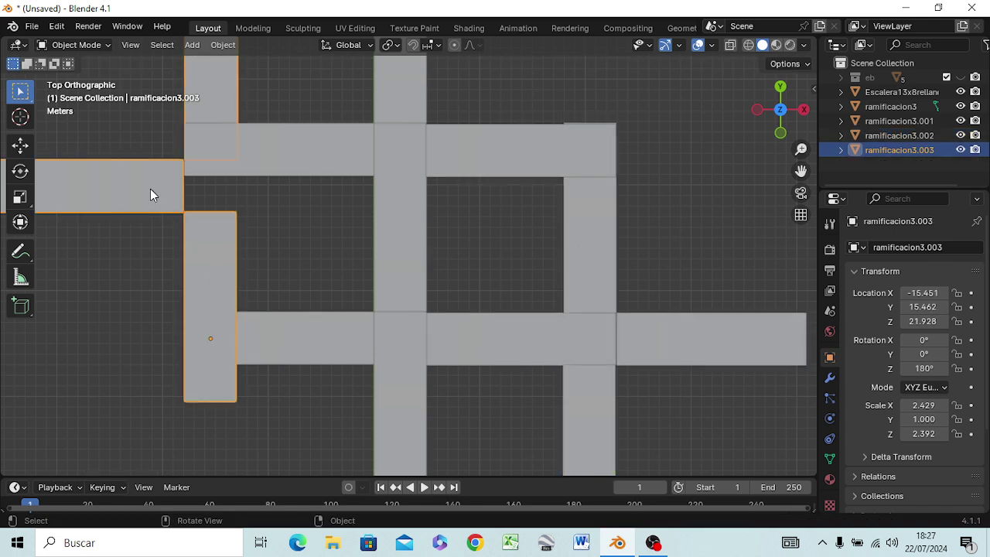
Step: Move ramificacion3.003 about 14.5 m back along Y to Y 0.99508, onto the lower flight
key(g)
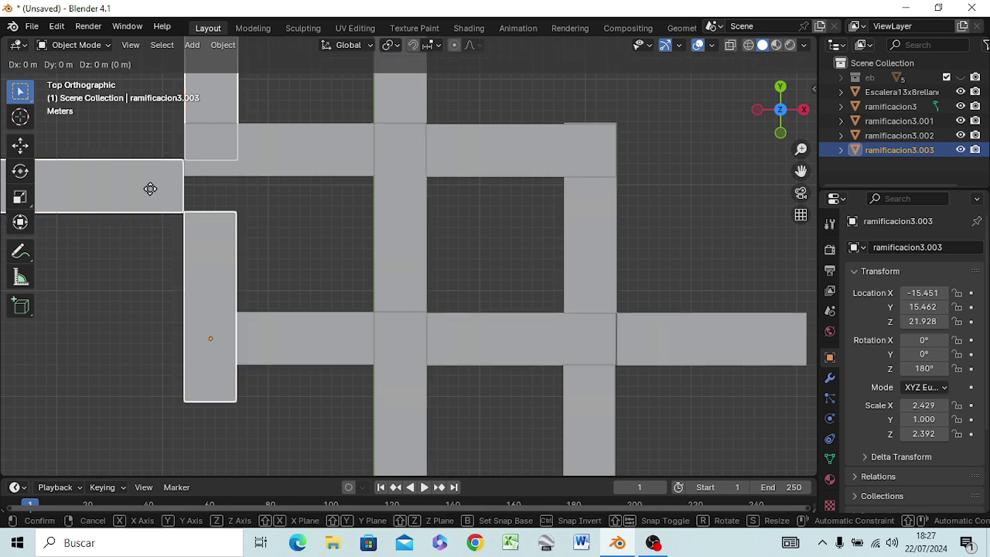
key(y)
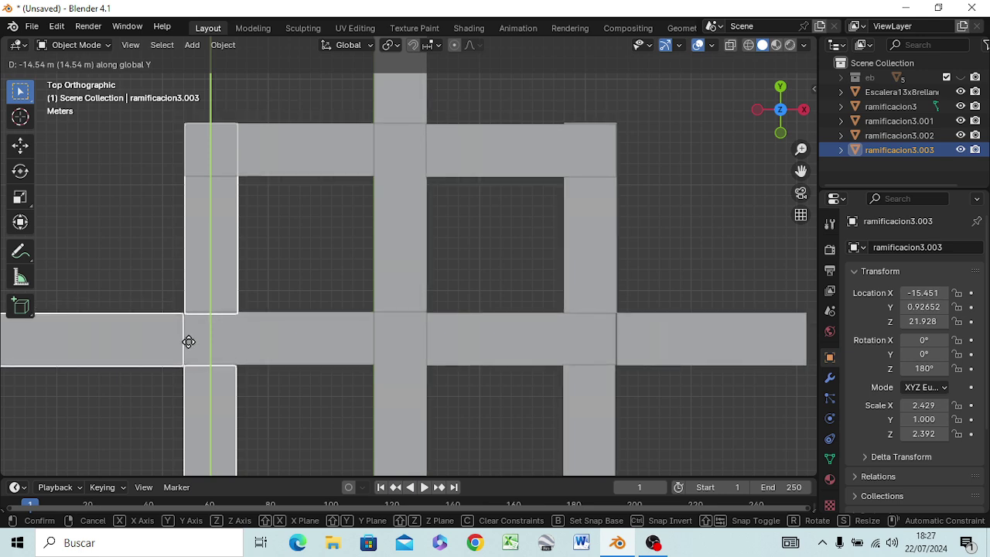
click(189, 342)
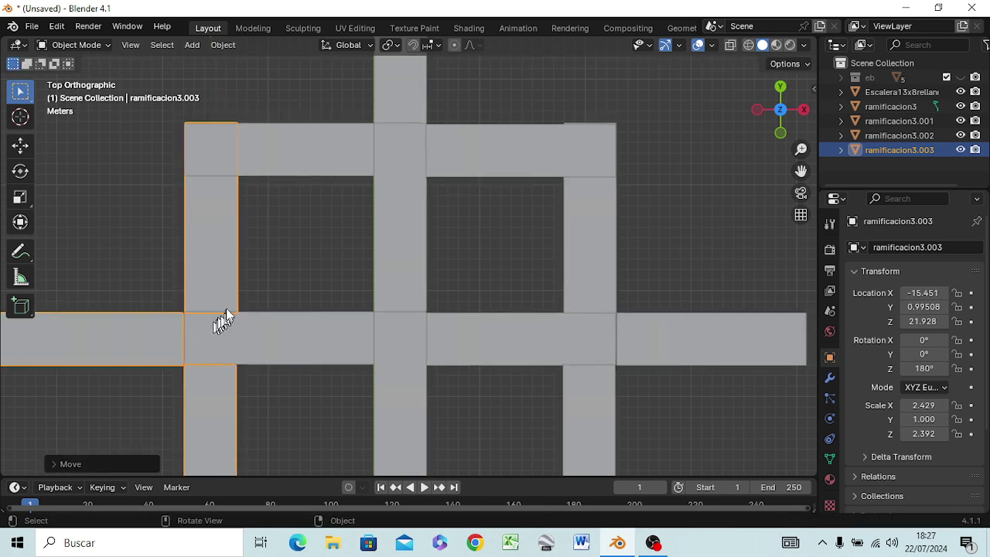
mouse_move(227, 309)
middle_down()
mouse_move(242, 194)
mouse_move(87, 280)
mouse_move(237, 152)
mouse_move(298, 137)
mouse_move(353, 186)
mouse_move(177, 199)
mouse_move(223, 183)
mouse_move(204, 209)
mouse_move(208, 190)
middle_up()
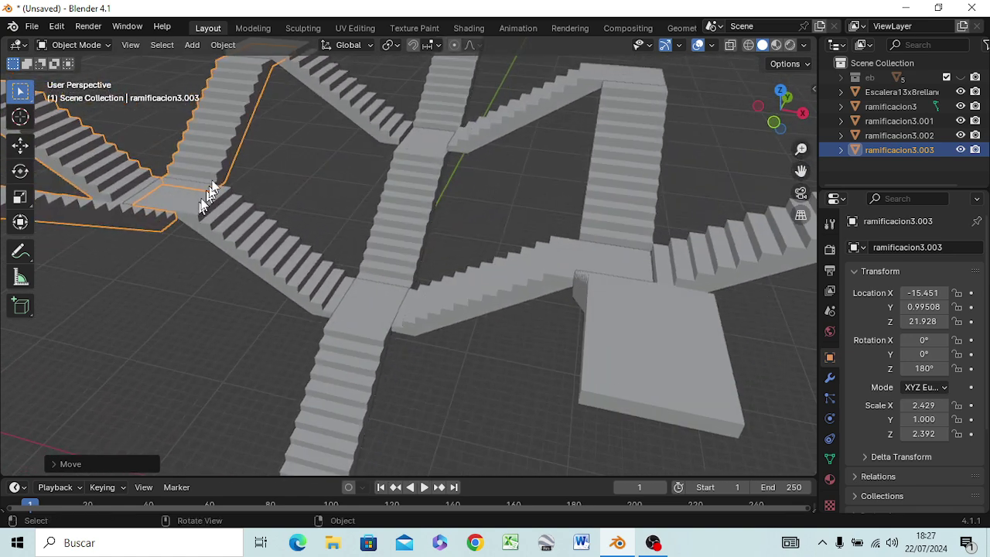
scroll(691, 108, up, 2)
scroll(694, 102, up, 2)
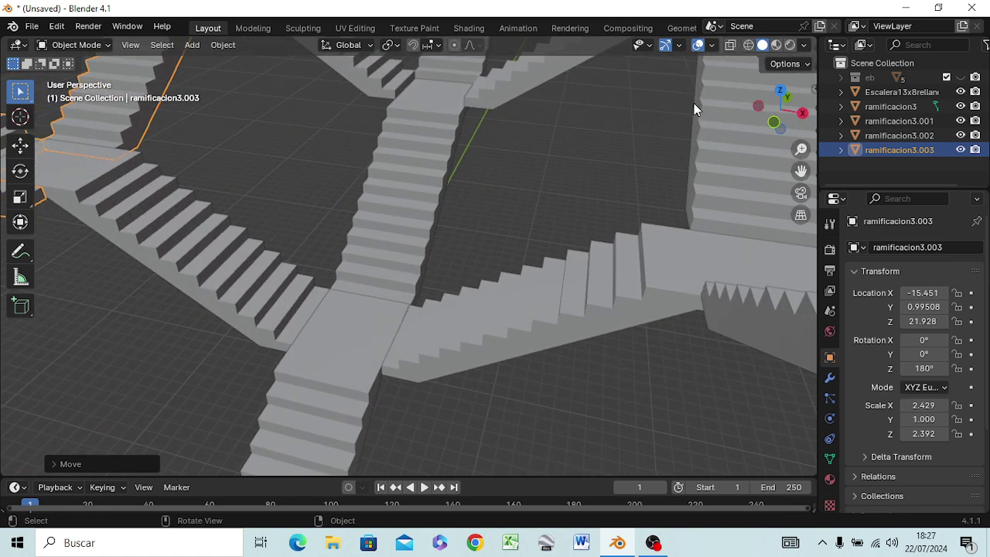
mouse_move(168, 132)
middle_down()
mouse_move(135, 188)
mouse_move(85, 172)
middle_up()
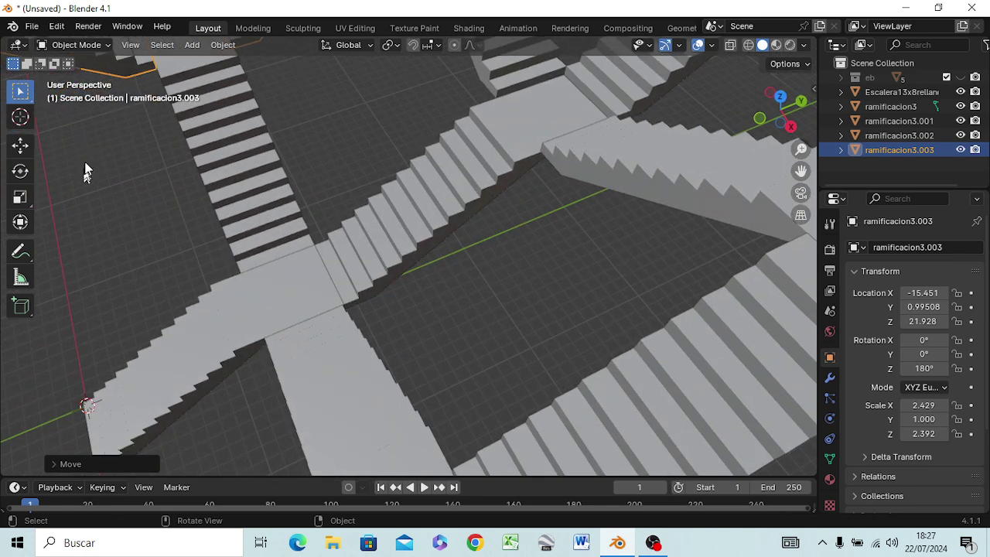
scroll(338, 128, down, 1)
scroll(344, 143, down, 2)
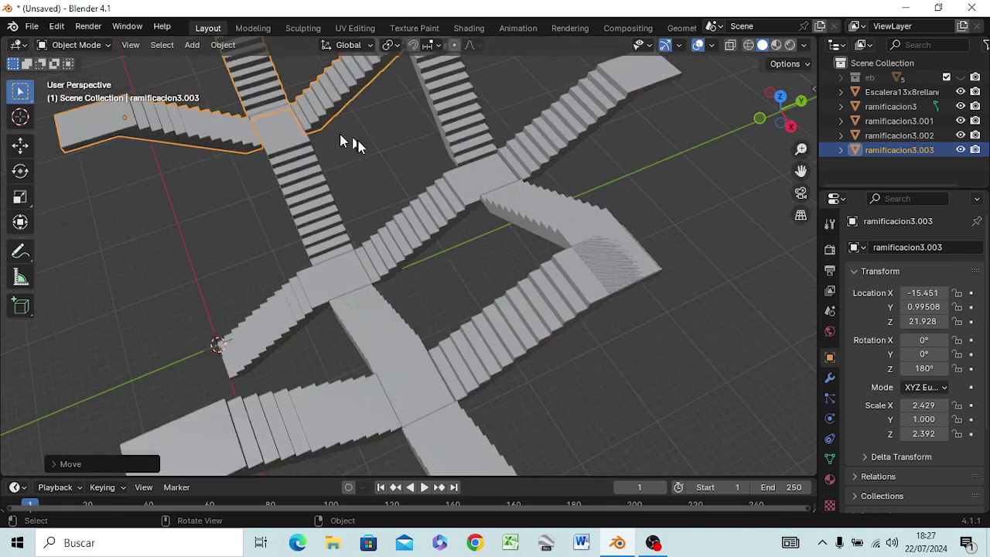
scroll(356, 150, down, 3)
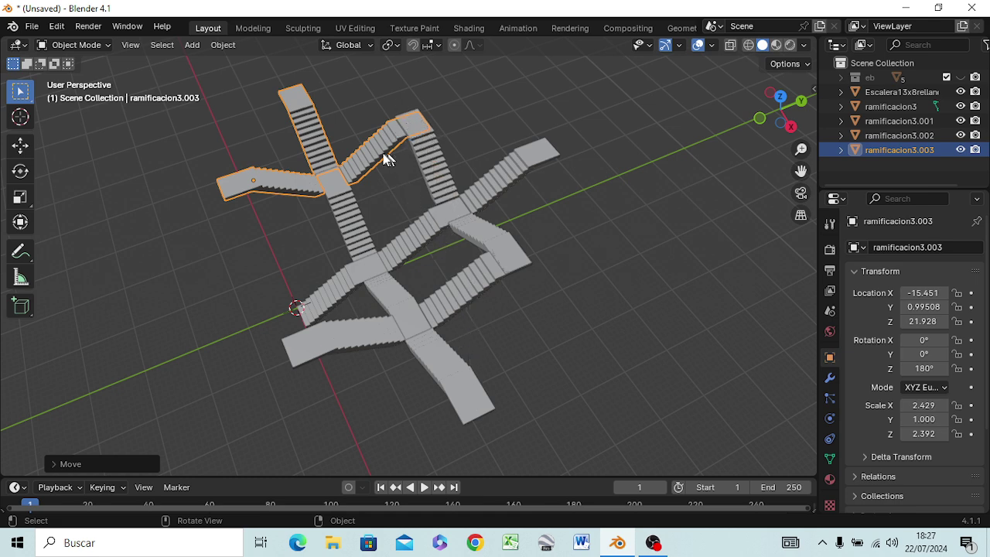
key(KP_7)
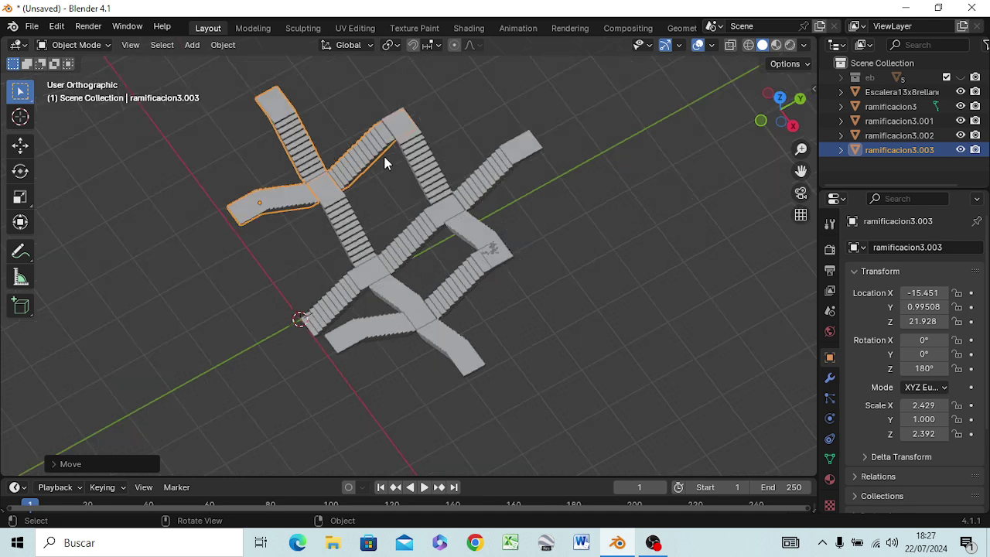
Step: Nudge ramificacion3.003 to X -15.509, Y 0.95681 so its landing meets the crossing flight
scroll(305, 232, up, 5)
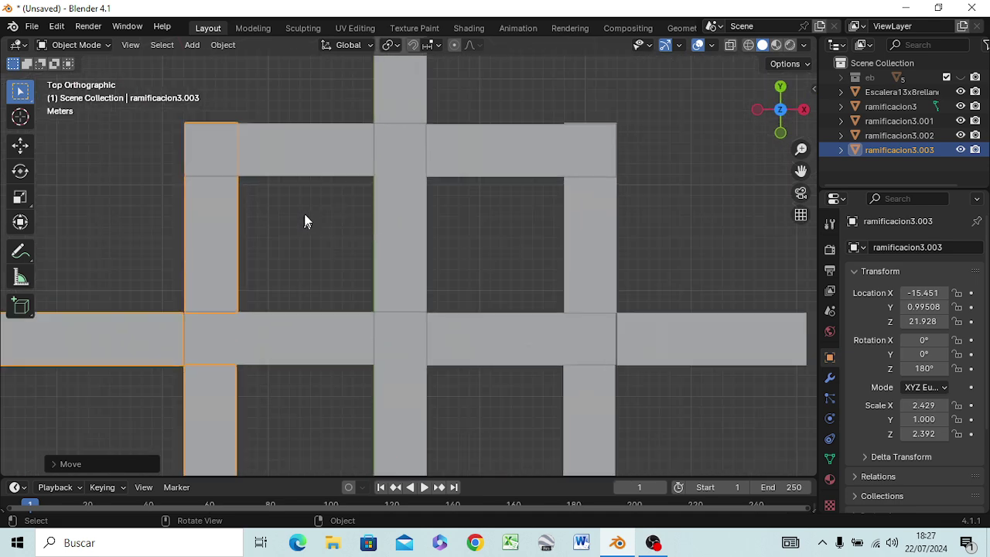
scroll(286, 209, up, 2)
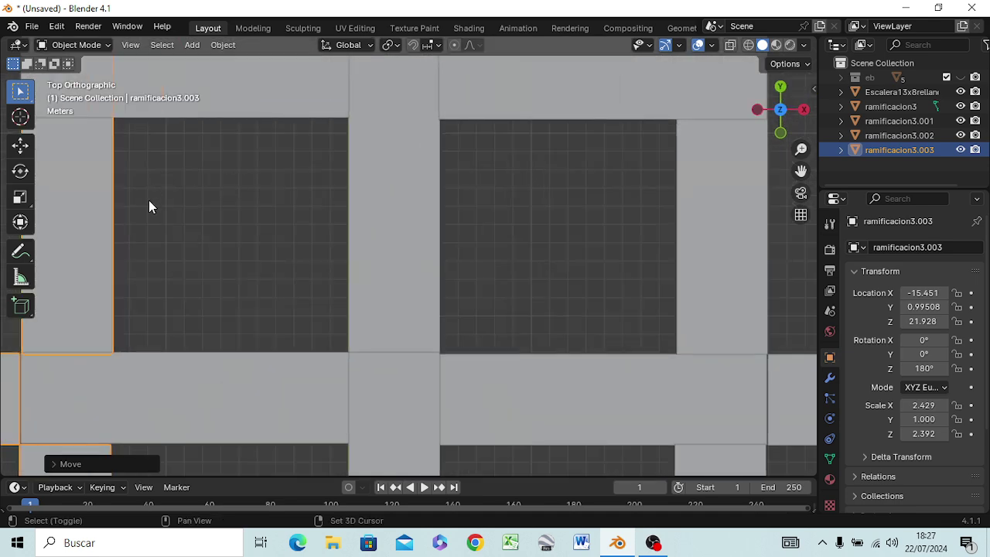
shift+middle_drag(148, 200, 483, 409)
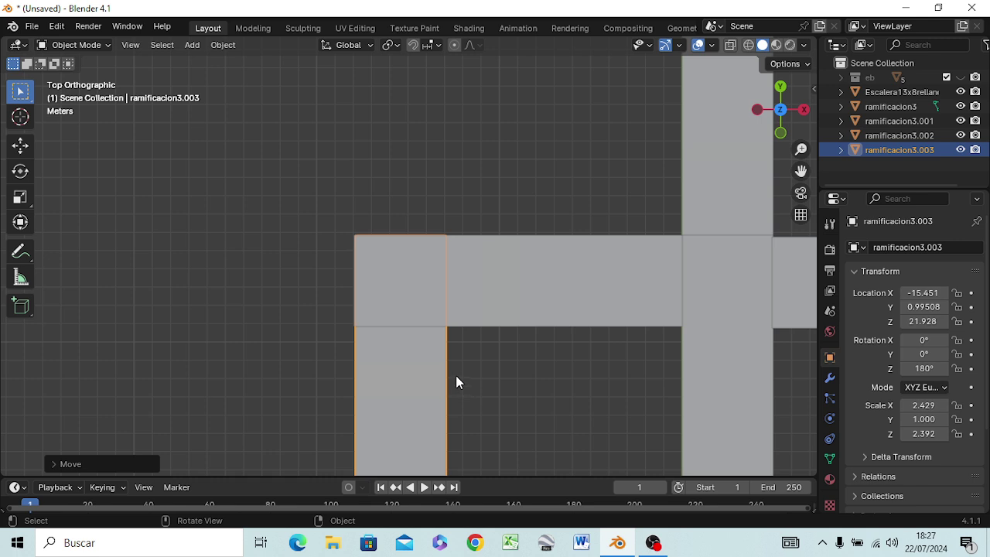
scroll(358, 285, up, 4)
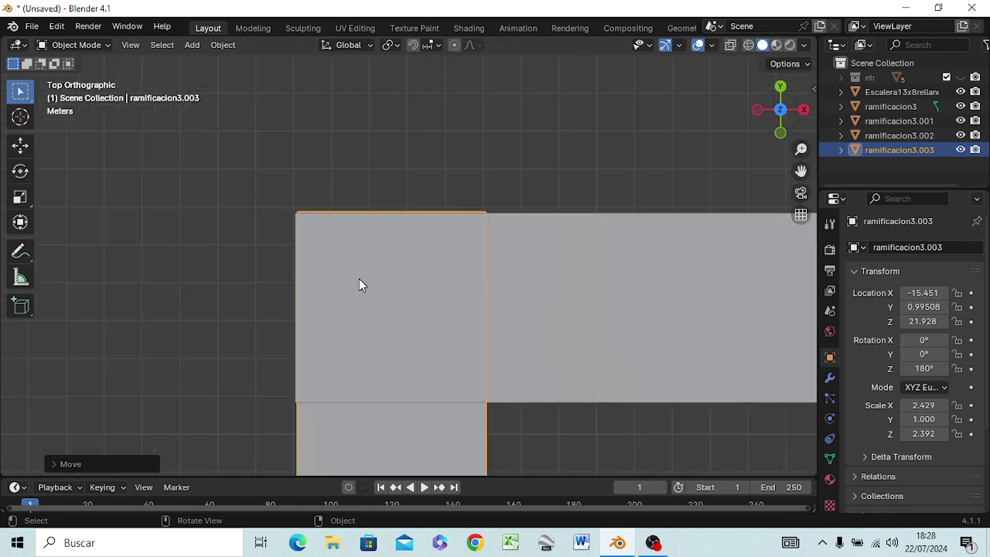
key(g)
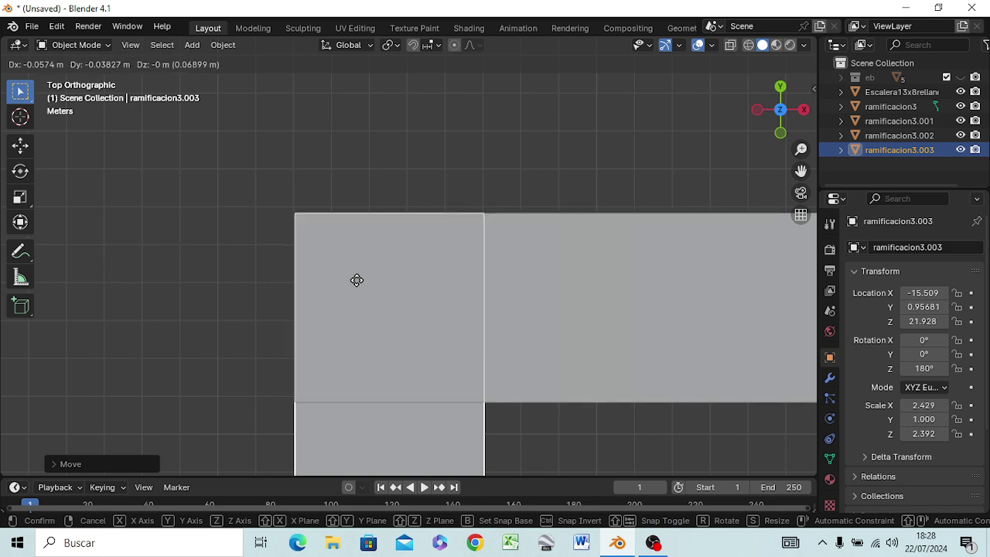
click(356, 280)
scroll(354, 266, down, 5)
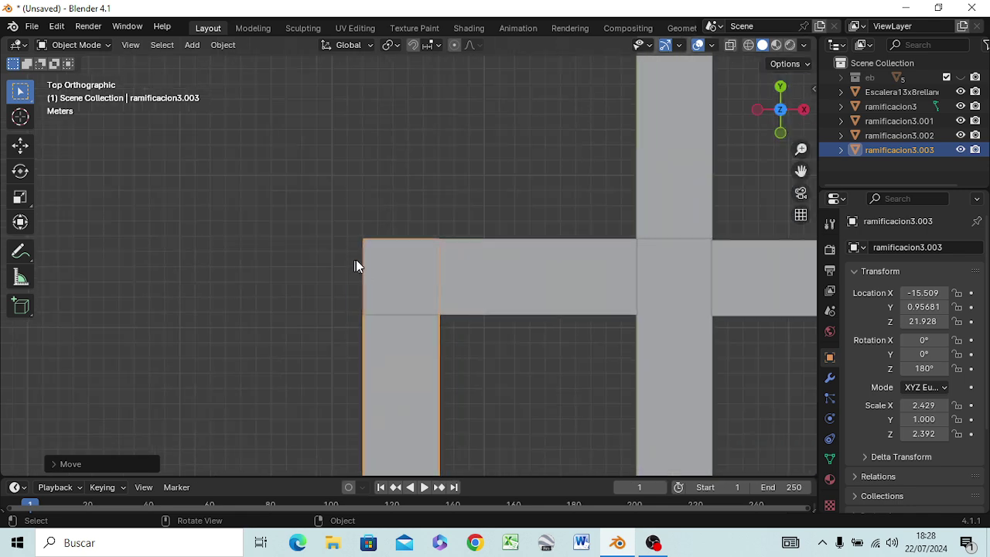
scroll(356, 267, down, 4)
Step: Select ramificacion3.002 and nudge it to X 20.359, Y 29.748, flush with the upper flight
click(666, 298)
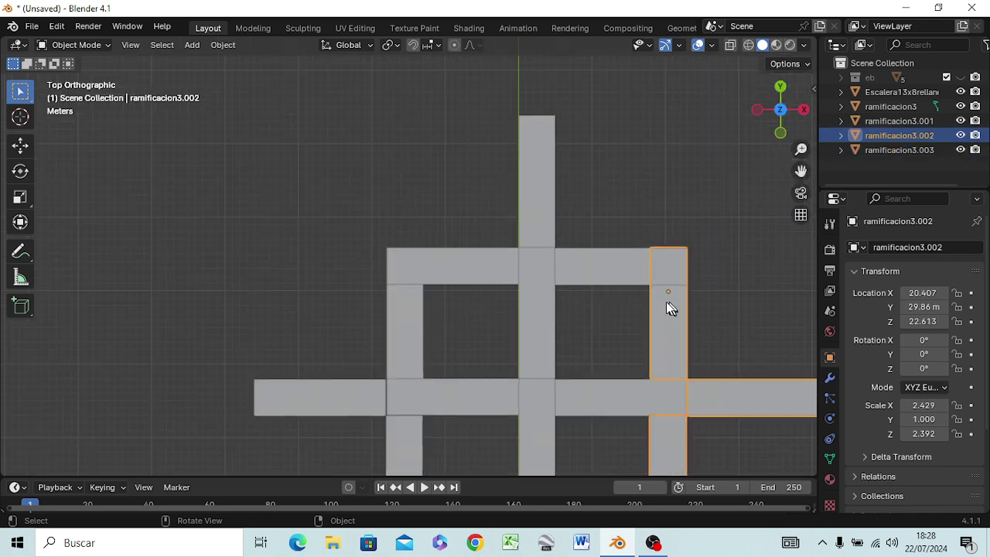
scroll(654, 259, up, 1)
scroll(657, 265, up, 3)
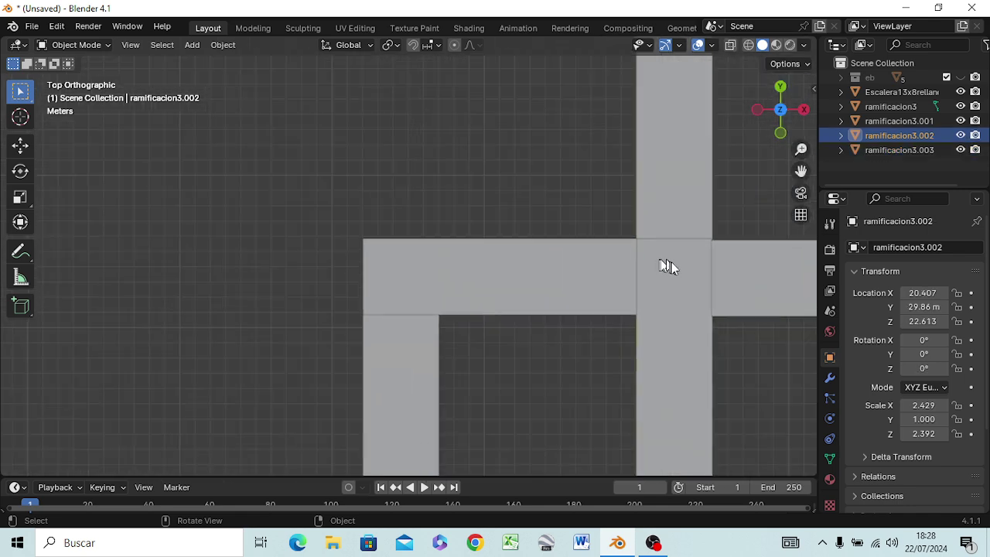
mouse_move(684, 264)
shift+middle_down()
mouse_move(472, 310)
mouse_move(150, 315)
shift+middle_up()
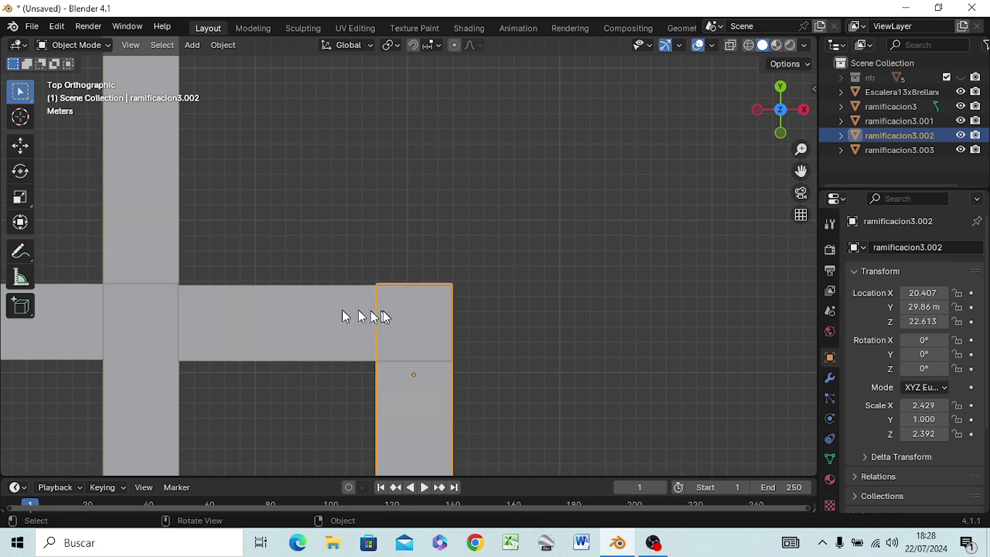
scroll(383, 302, up, 3)
scroll(384, 301, up, 3)
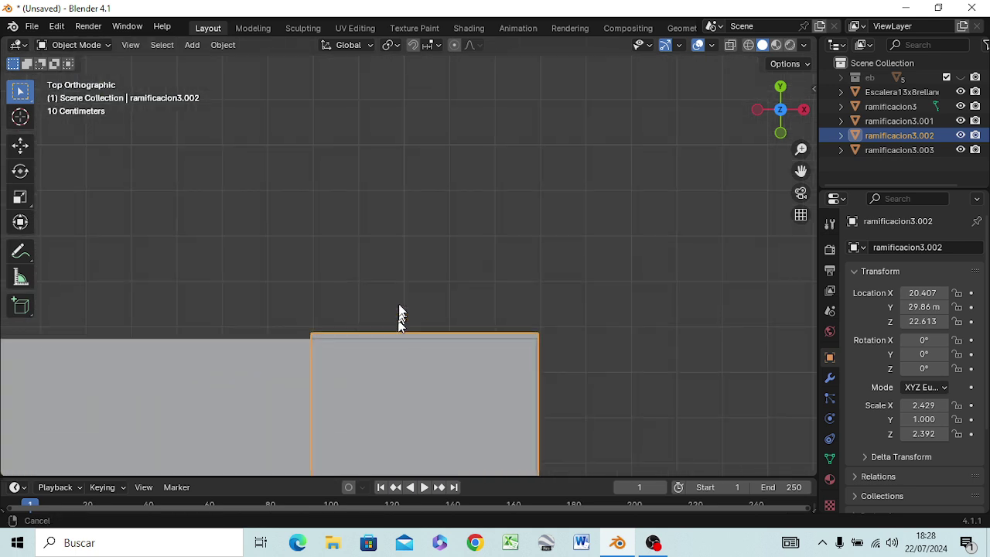
shift+middle_drag(396, 321, 391, 150)
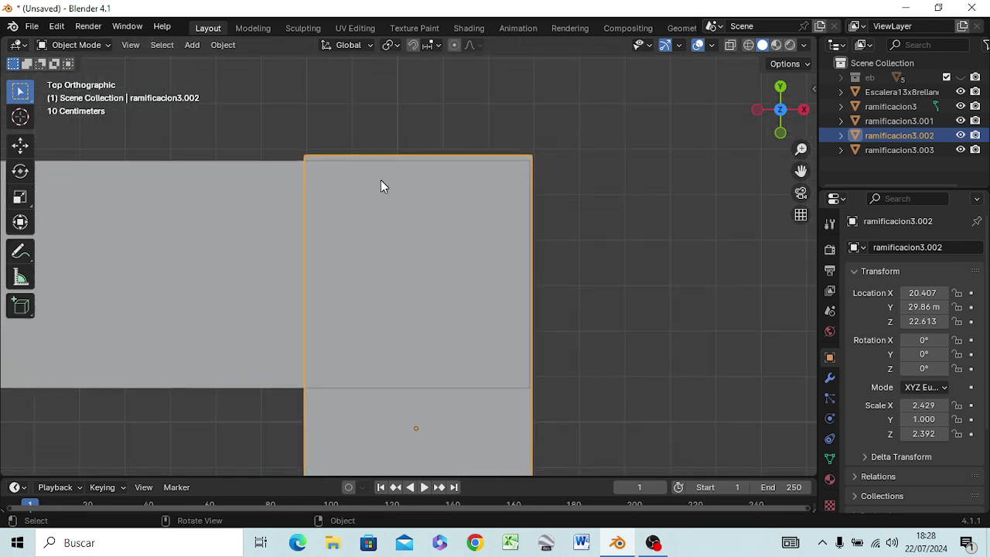
key(g)
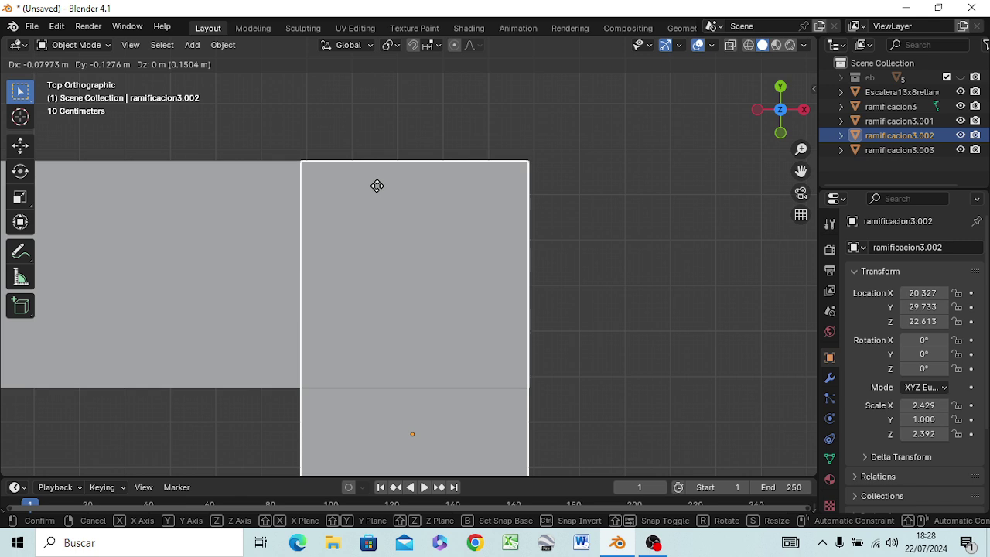
click(378, 185)
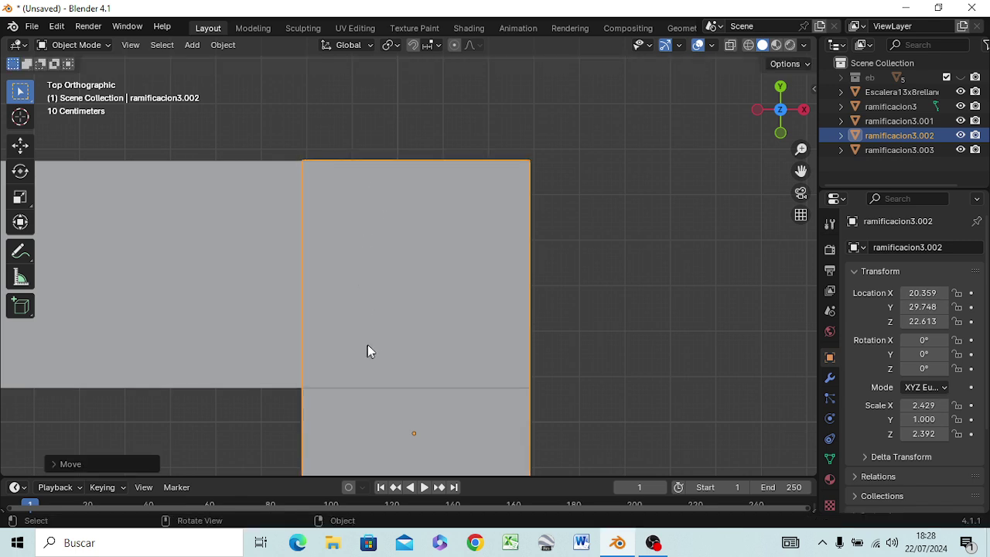
middle_drag(370, 336, 369, 311)
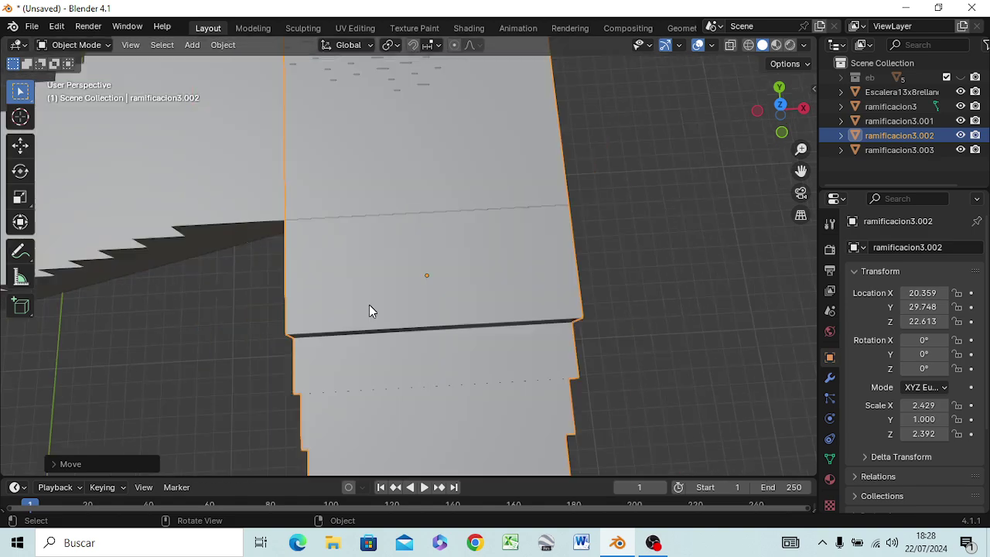
scroll(369, 308, down, 8)
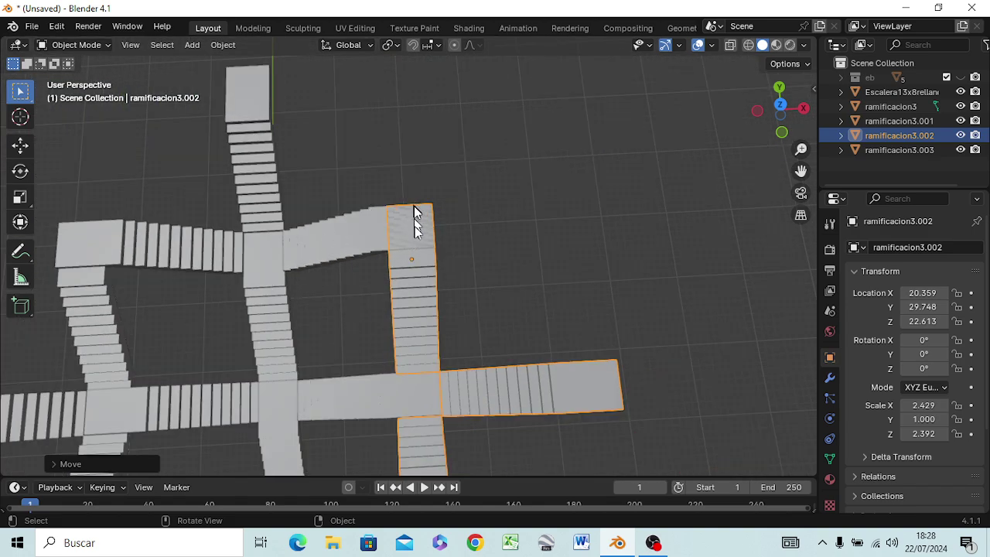
mouse_move(418, 275)
middle_down()
mouse_move(232, 232)
mouse_move(237, 214)
middle_up()
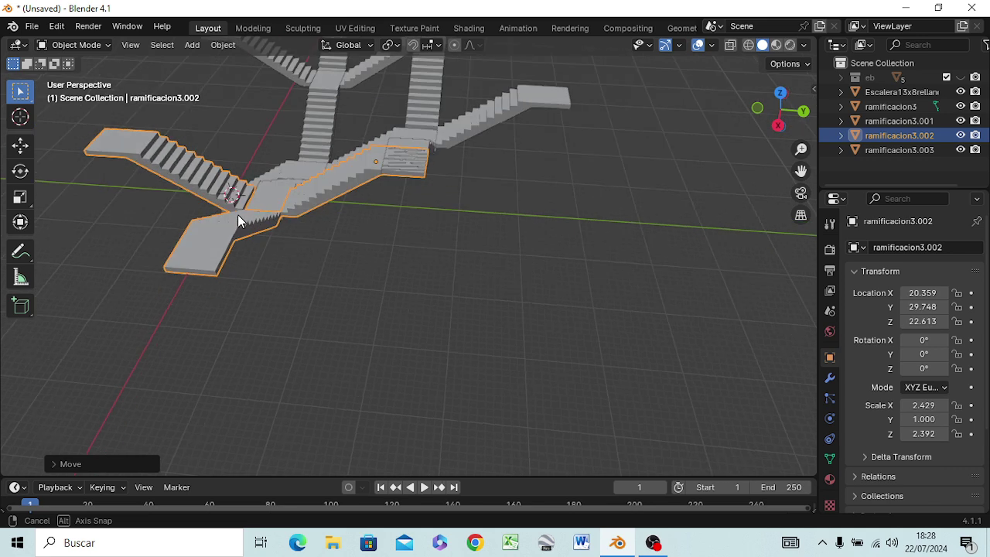
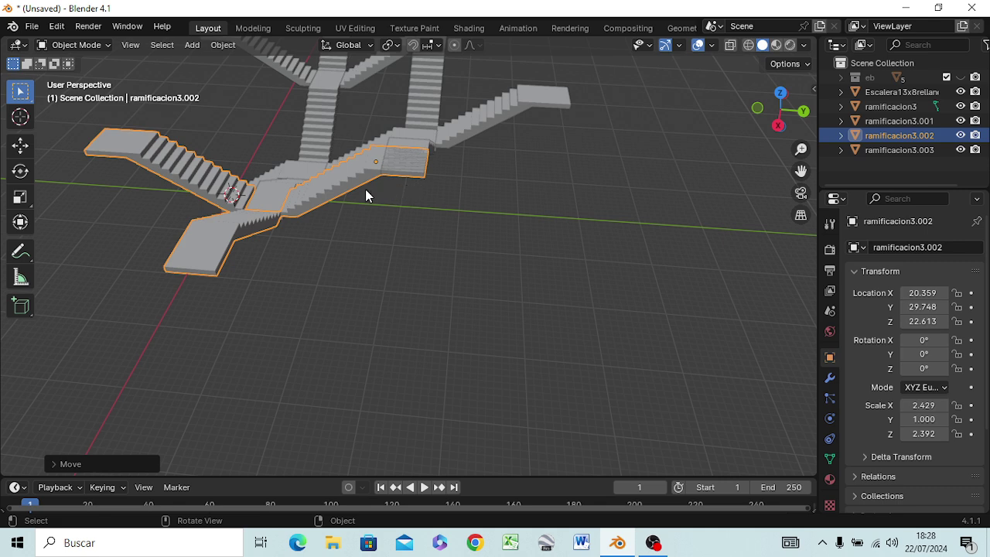
Step: Move ramificacion3.002 10 m along global Y so its Location Y reads 39.748
key(g)
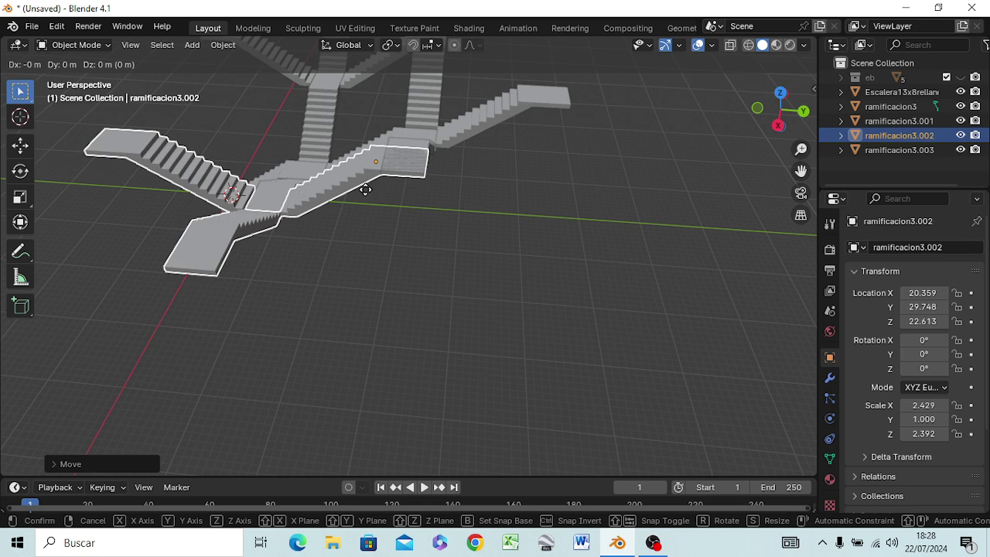
key(y)
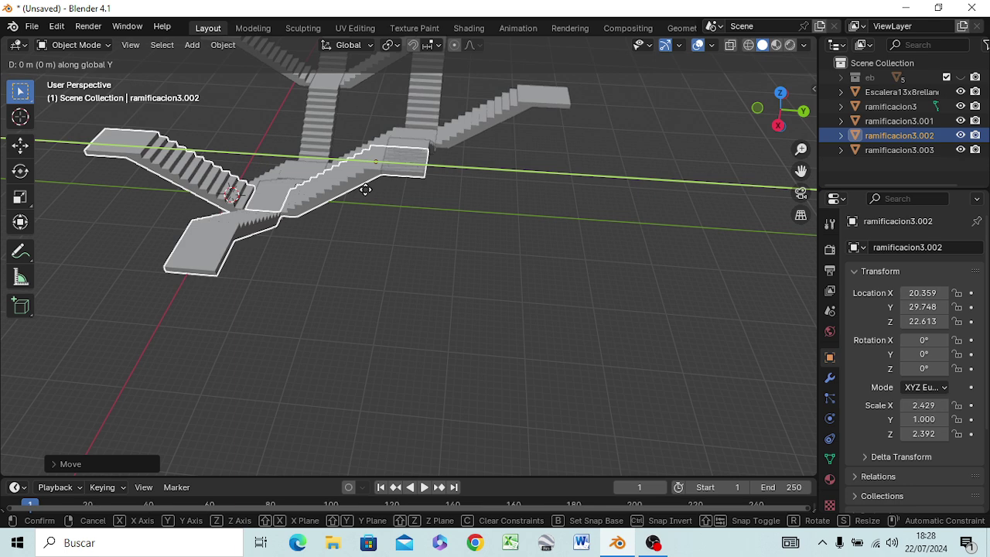
text(100)
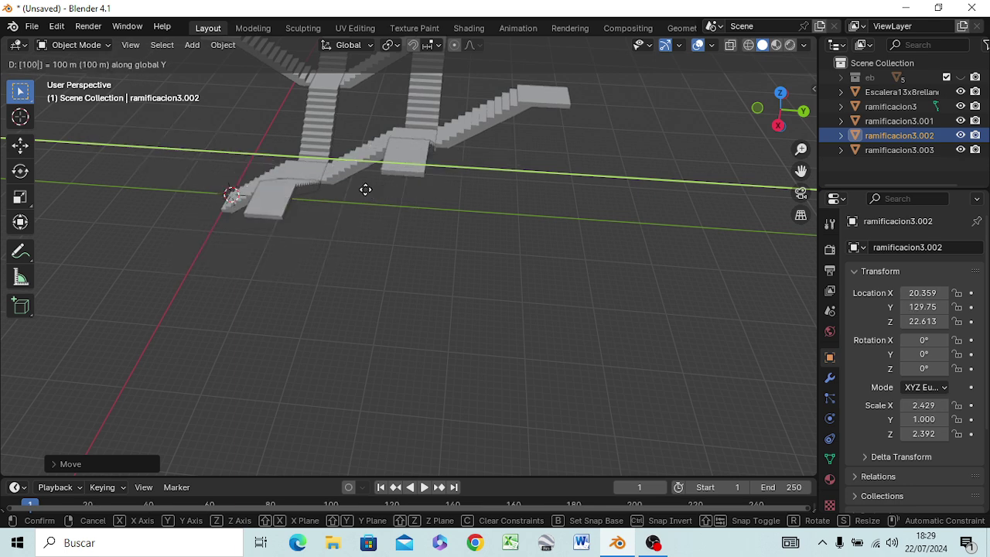
key(BackSpace)
key(Return)
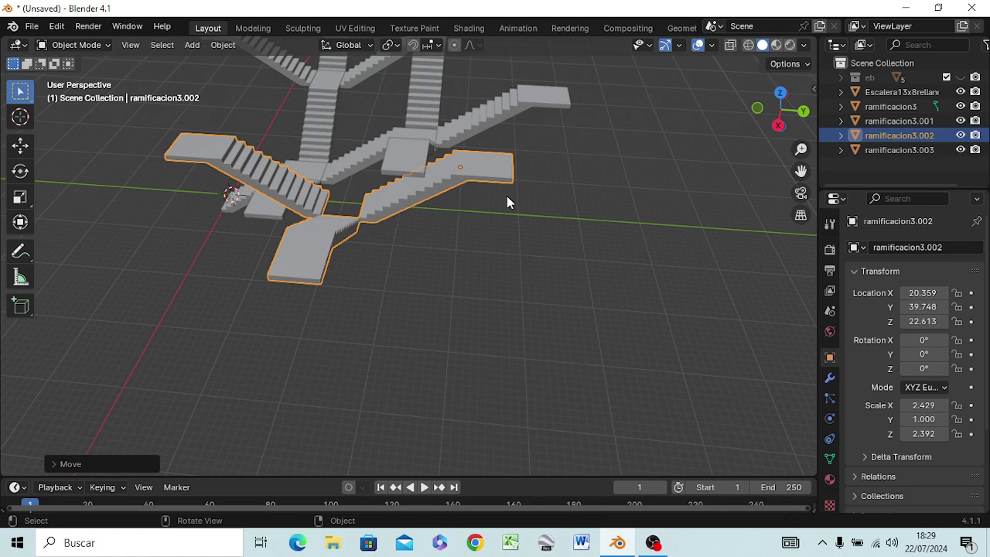
Step: In Edit Mode, delete the lower vertices' edges of ramificacion3.002's landing box, leaving a thin slab
key(Tab)
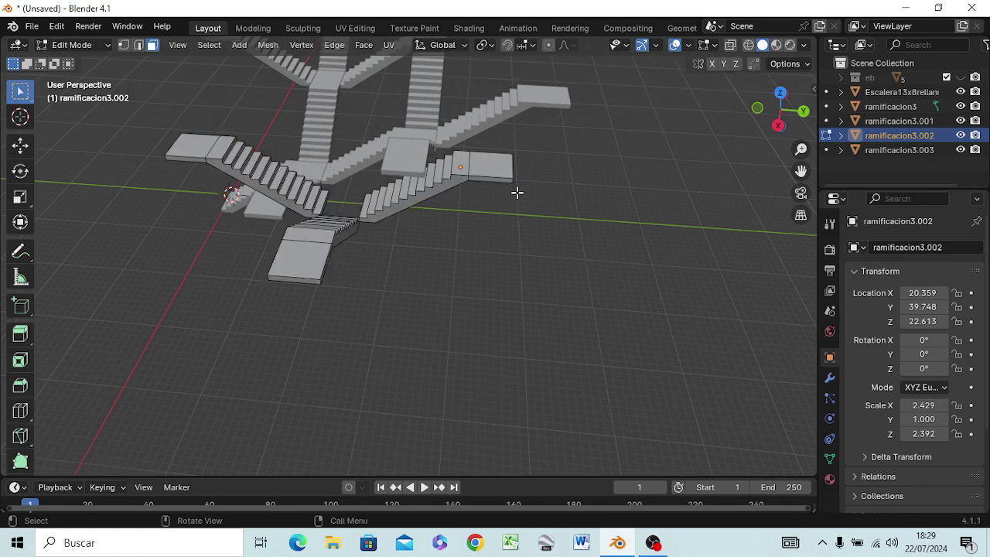
scroll(517, 192, up, 5)
mouse_move(619, 192)
middle_down()
mouse_move(541, 241)
mouse_move(490, 201)
middle_up()
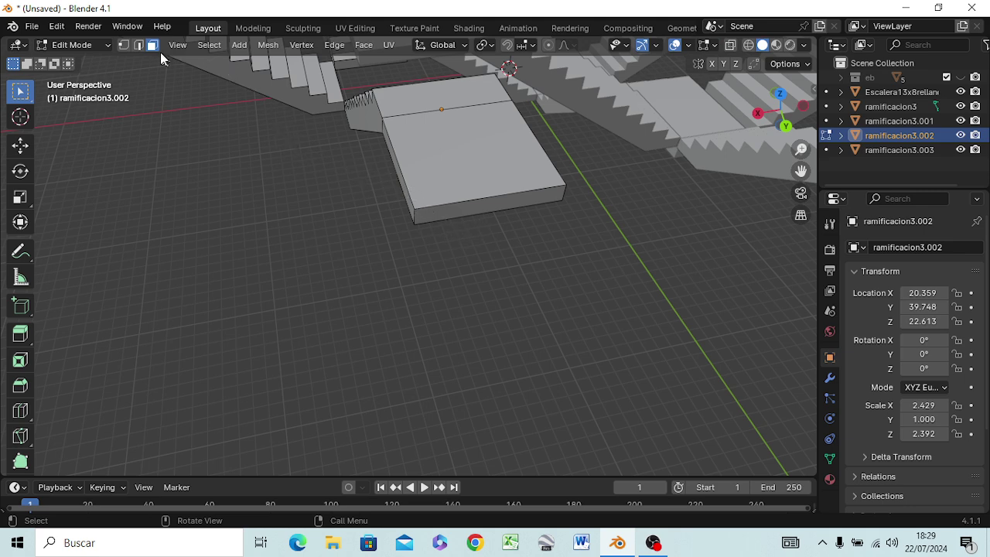
click(124, 44)
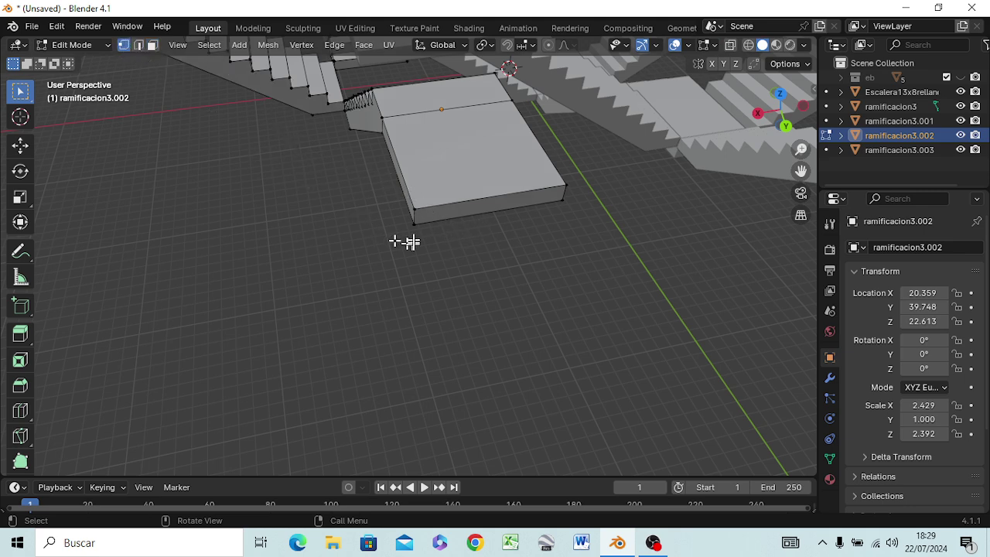
drag(405, 198, 572, 221)
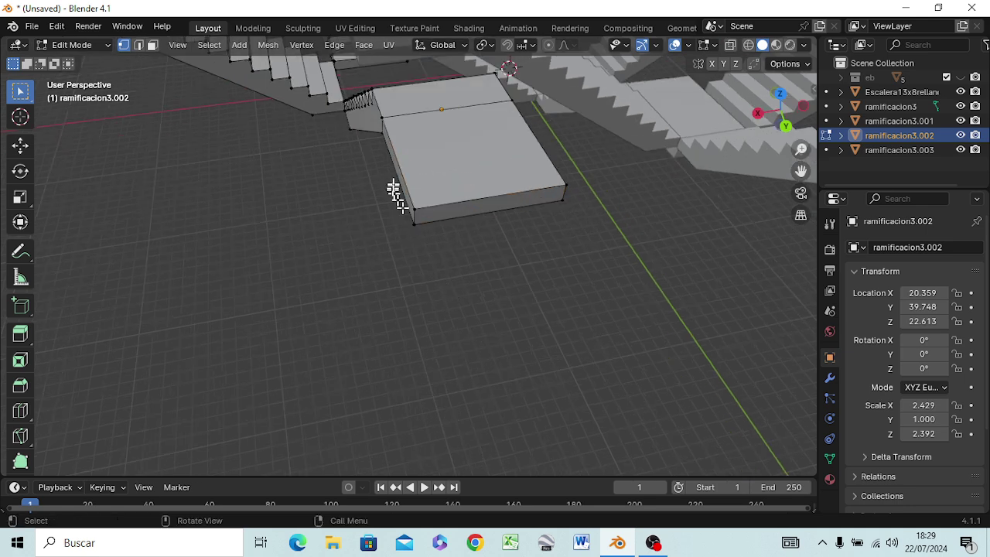
mouse_move(392, 169)
mouse_down()
mouse_move(517, 261)
mouse_move(586, 250)
mouse_up()
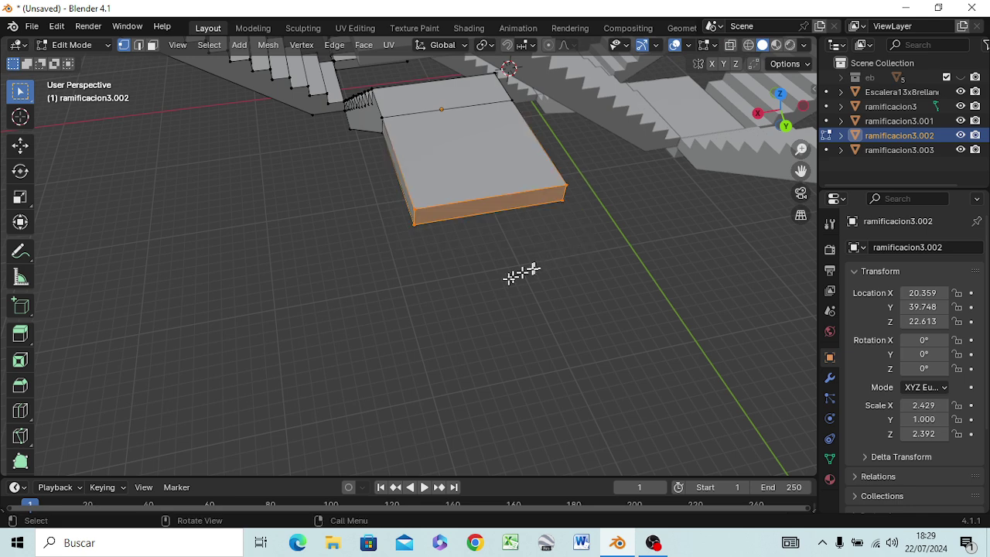
key(x)
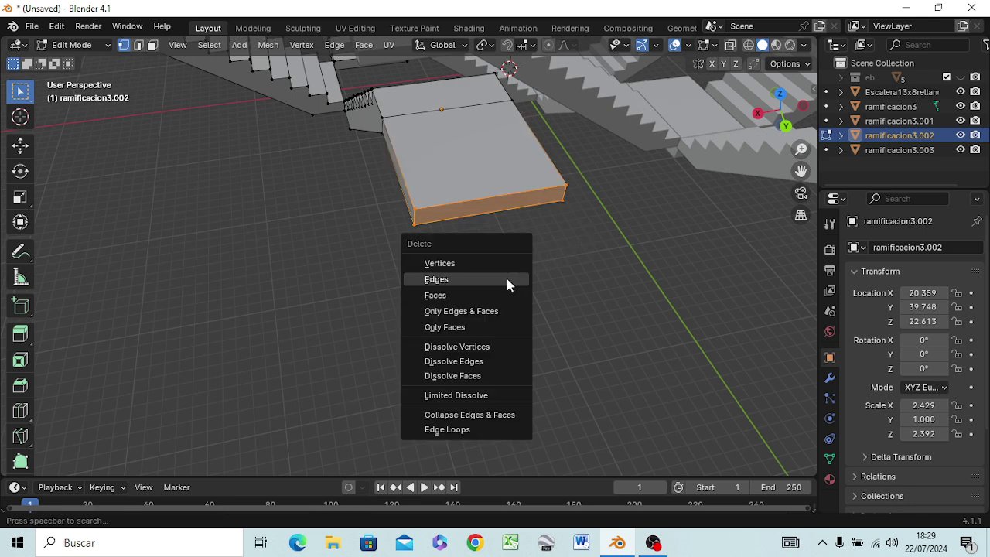
click(491, 264)
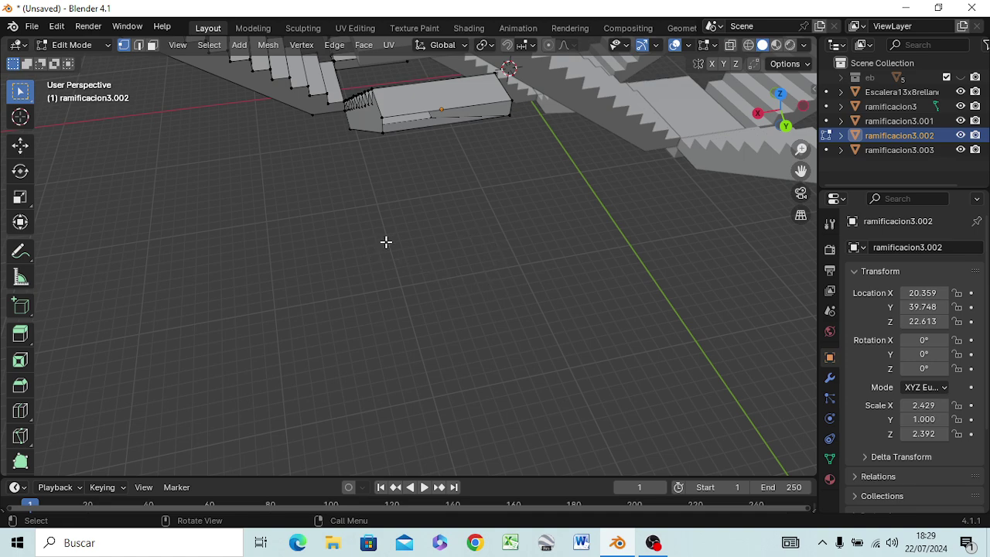
Step: Select the entire ramificacion3.002 mesh and shift it -10 m along global Y in Edit Mode
mouse_move(389, 239)
middle_down()
mouse_move(431, 258)
mouse_move(548, 221)
middle_up()
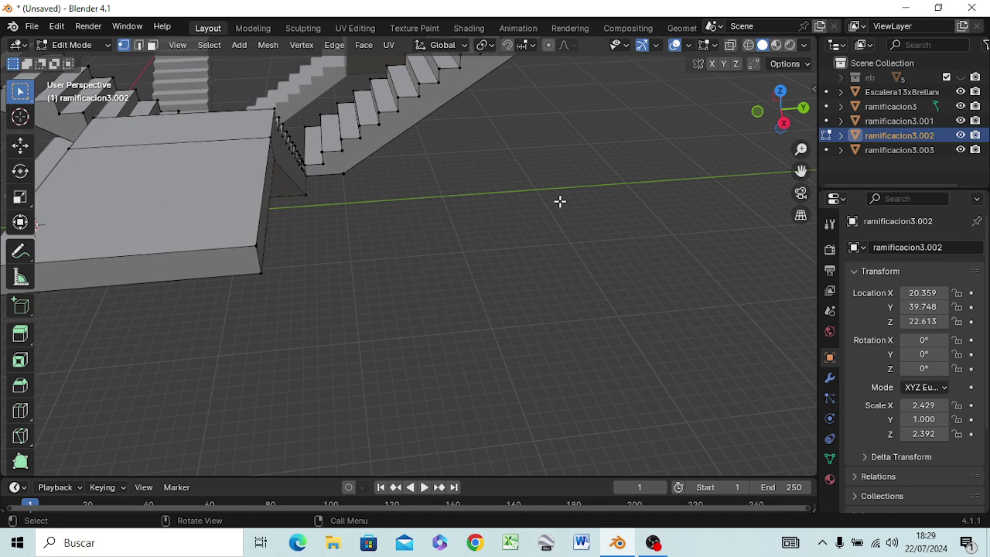
key(KP_1)
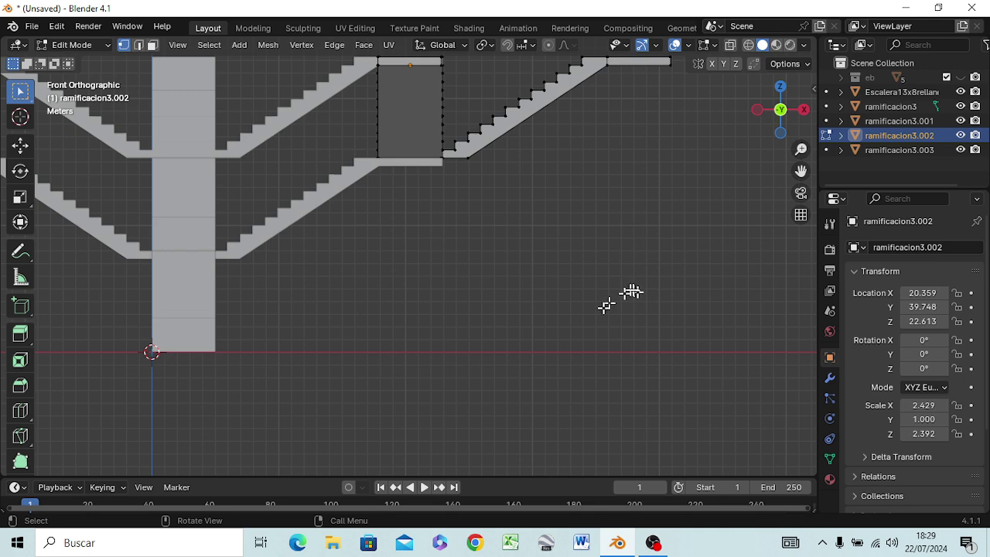
mouse_move(607, 306)
middle_down()
mouse_move(441, 349)
mouse_move(432, 361)
mouse_move(455, 387)
middle_up()
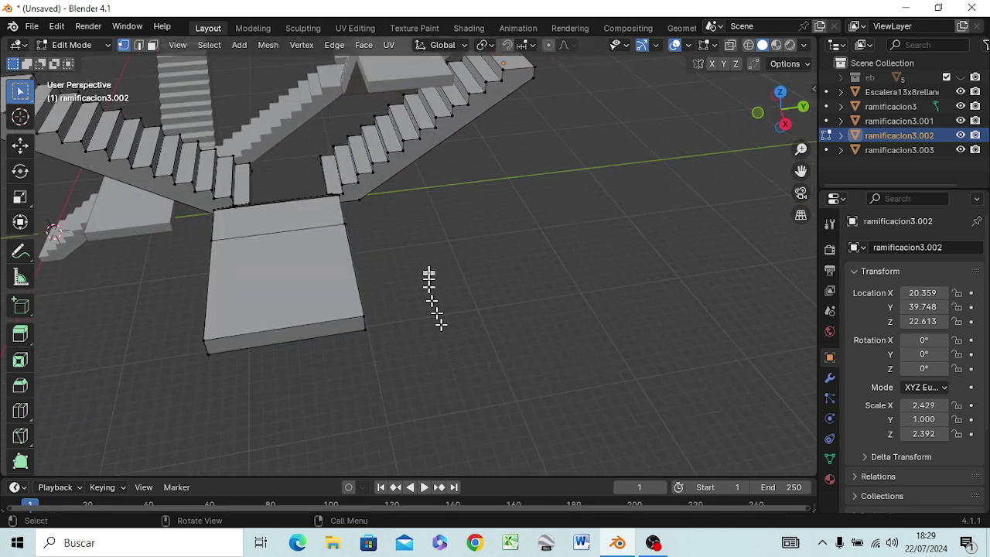
key(a)
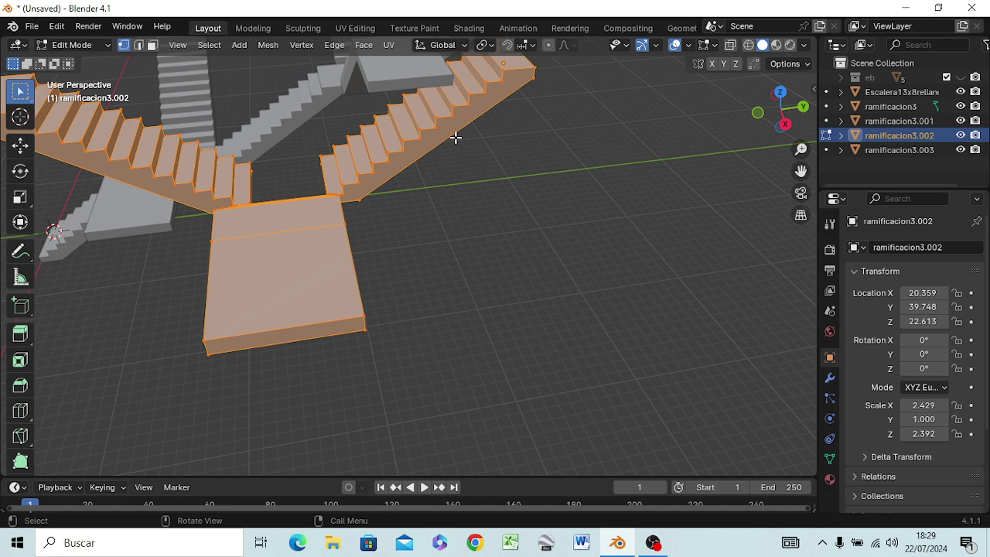
key(g)
key(y)
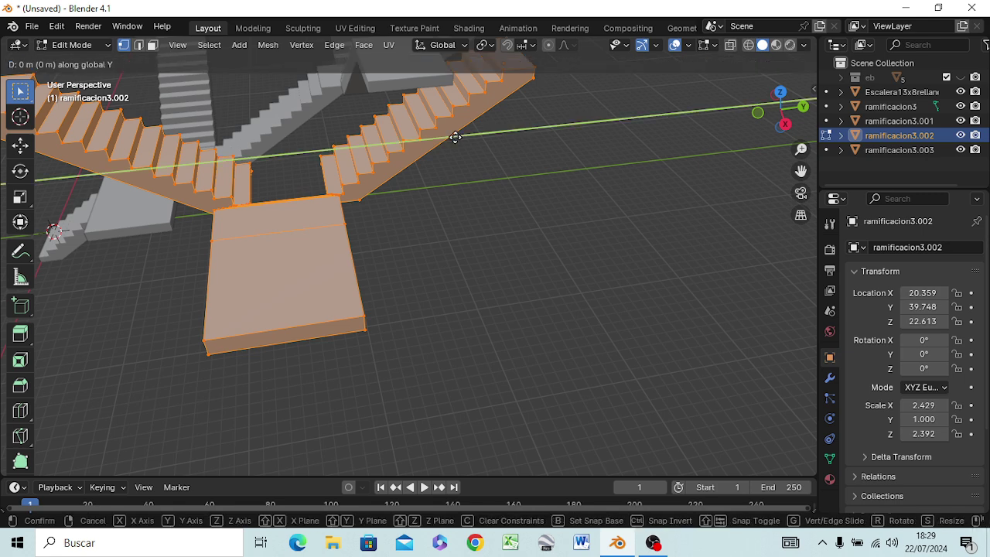
text(-10)
key(Return)
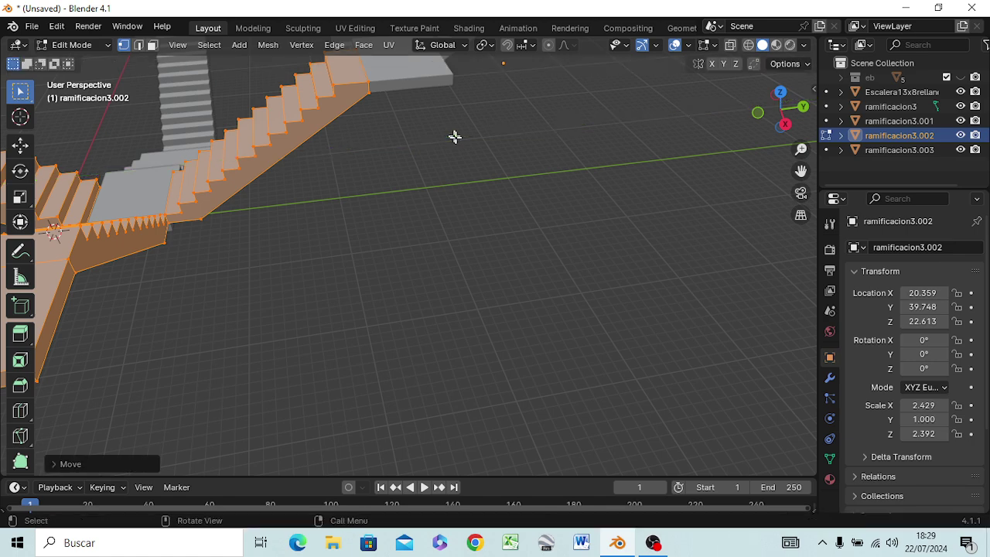
click(435, 146)
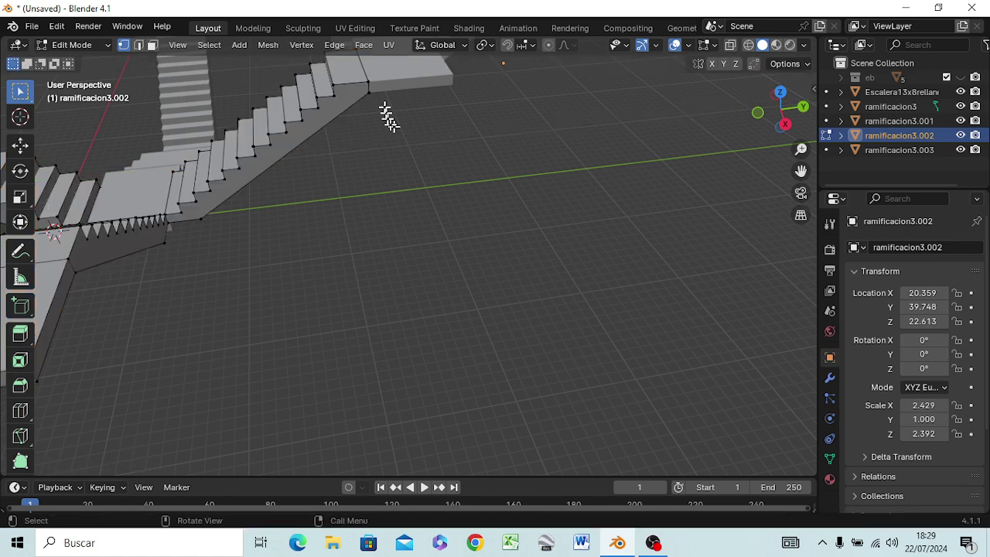
Step: Orbit around the reworked staircase to inspect it, then return to Object Mode
scroll(374, 97, up, 3)
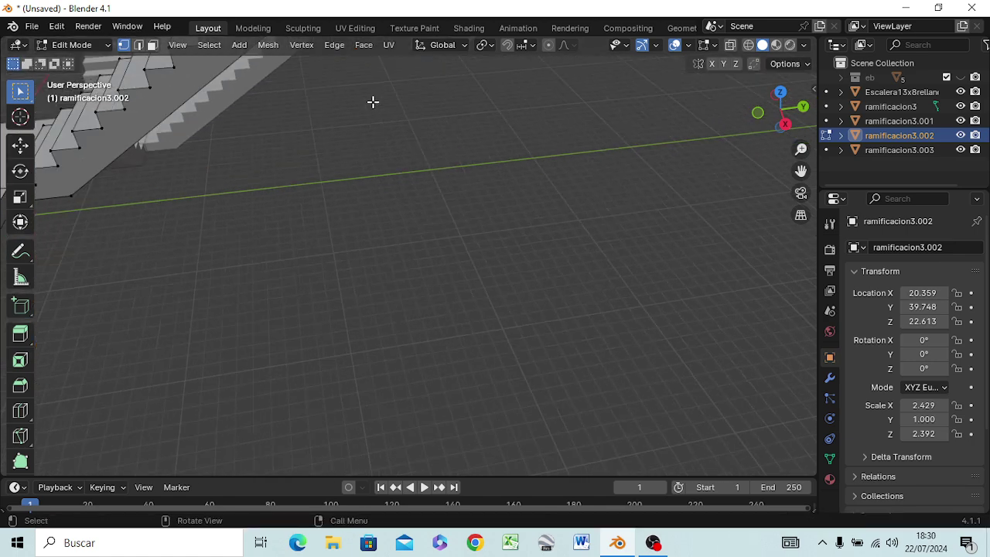
middle_drag(372, 107, 546, 150)
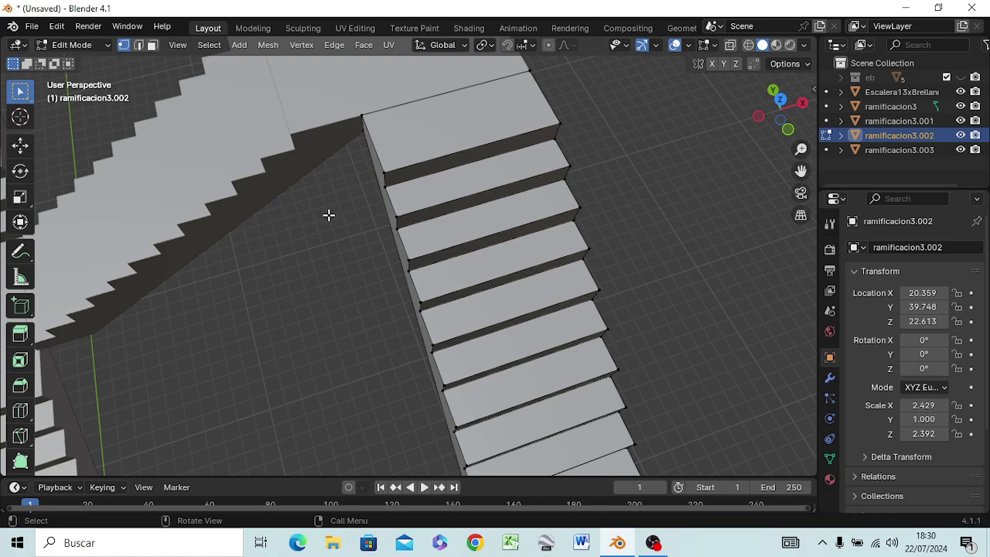
mouse_move(327, 214)
middle_down()
mouse_move(338, 217)
mouse_move(389, 170)
mouse_move(364, 150)
mouse_move(223, 141)
mouse_move(270, 166)
mouse_move(261, 150)
mouse_move(283, 184)
mouse_move(405, 159)
mouse_move(384, 148)
middle_up()
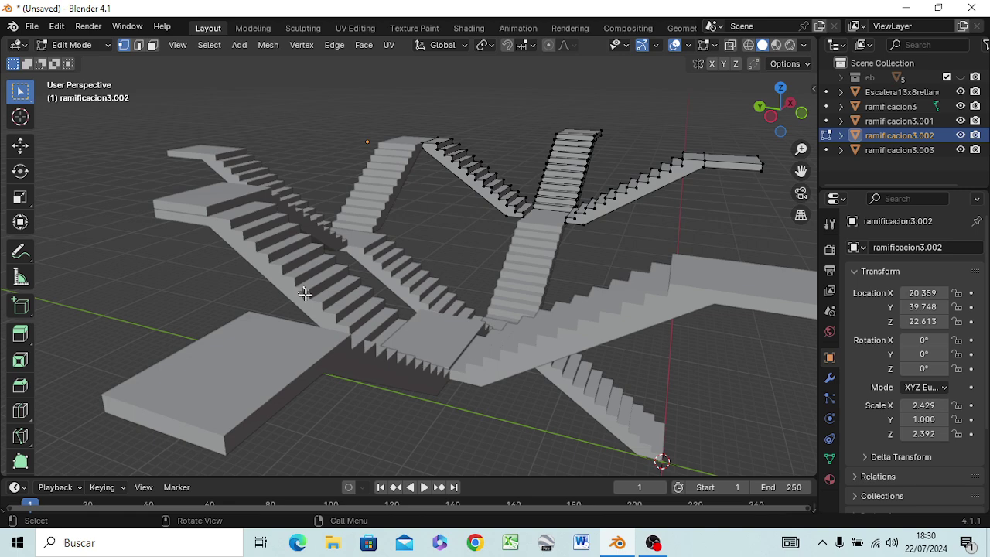
mouse_move(305, 294)
middle_down()
mouse_move(144, 266)
mouse_move(110, 290)
mouse_move(165, 265)
mouse_move(197, 331)
mouse_move(228, 265)
middle_up()
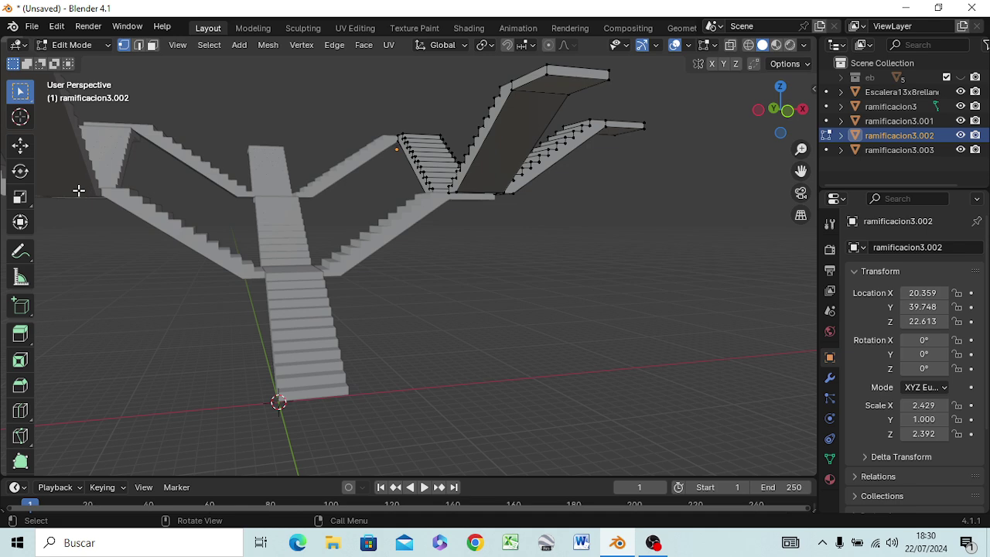
key(Tab)
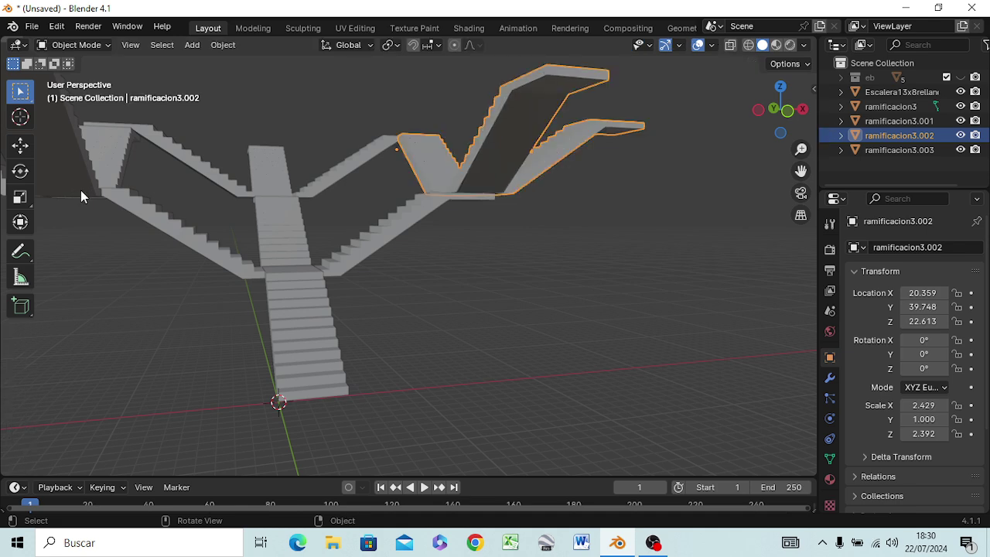
Step: Select ramificacion3.003 and frame the stair branches in the right side view
key(Tab)
key(Tab)
click(75, 185)
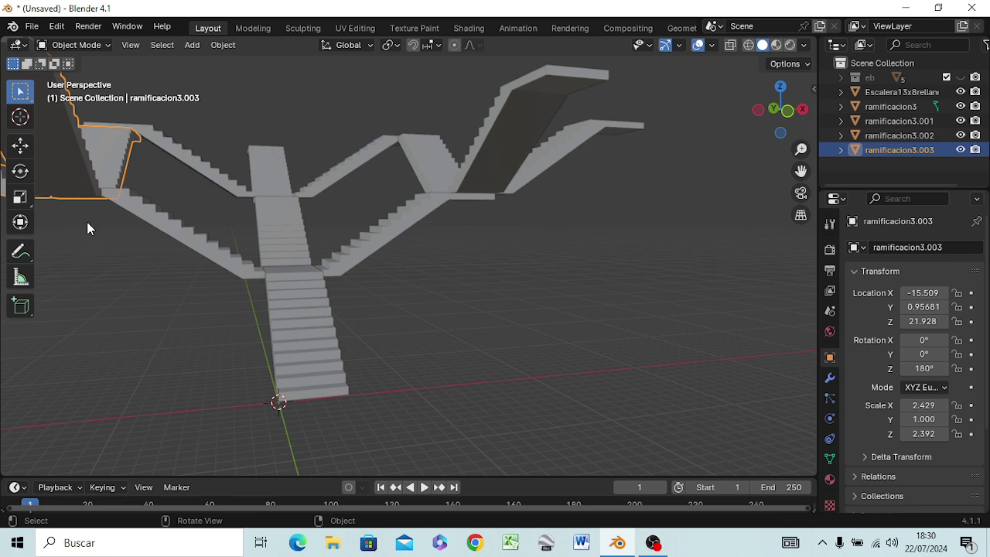
key(KP_3)
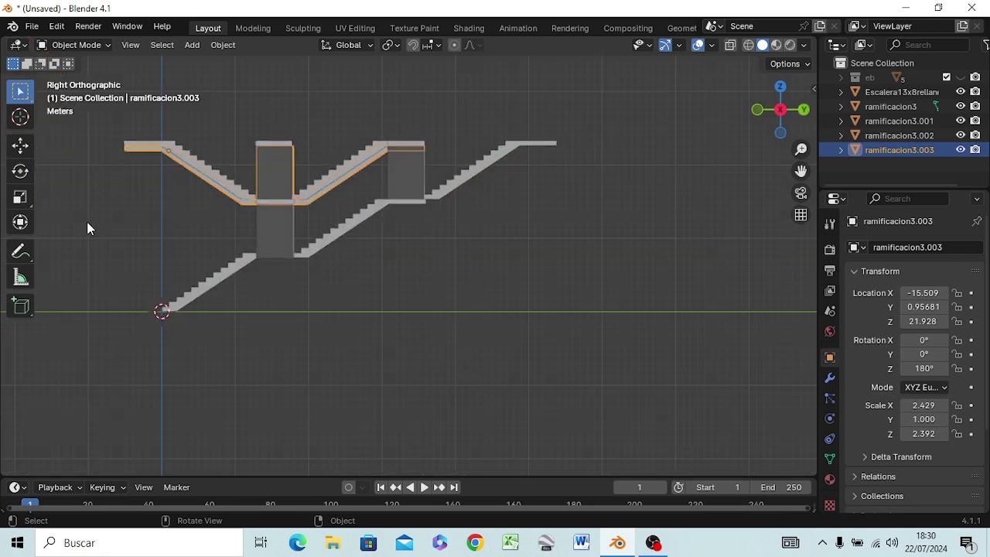
scroll(254, 190, up, 4)
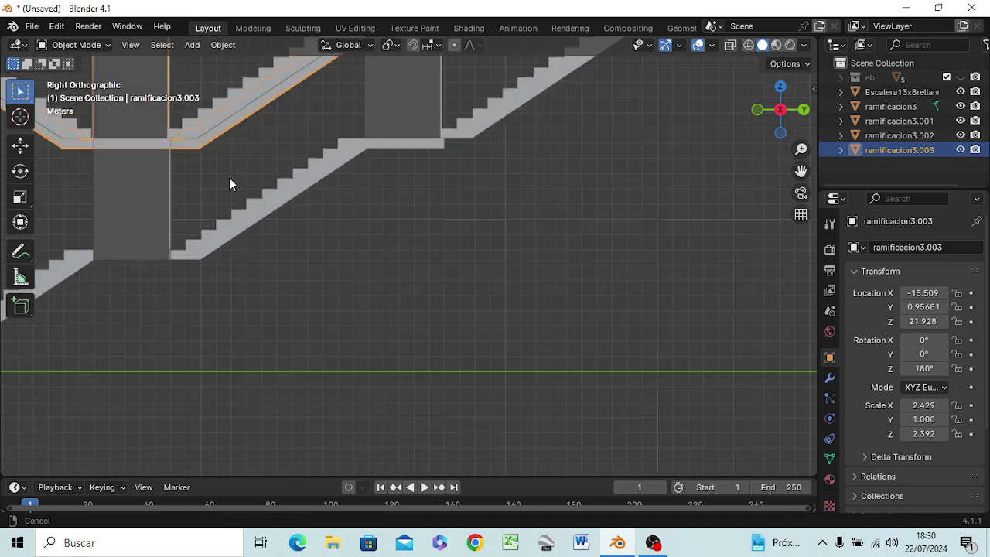
shift+middle_drag(229, 184, 286, 353)
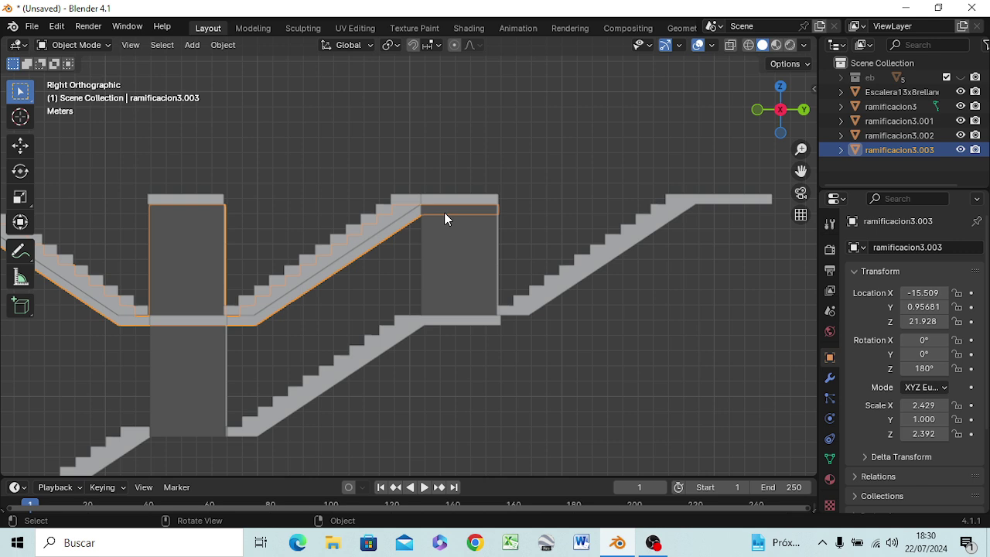
Step: Move ramificacion3.003 1 m along global Y to Location Y 1.9568
key(ctrl)
key(g)
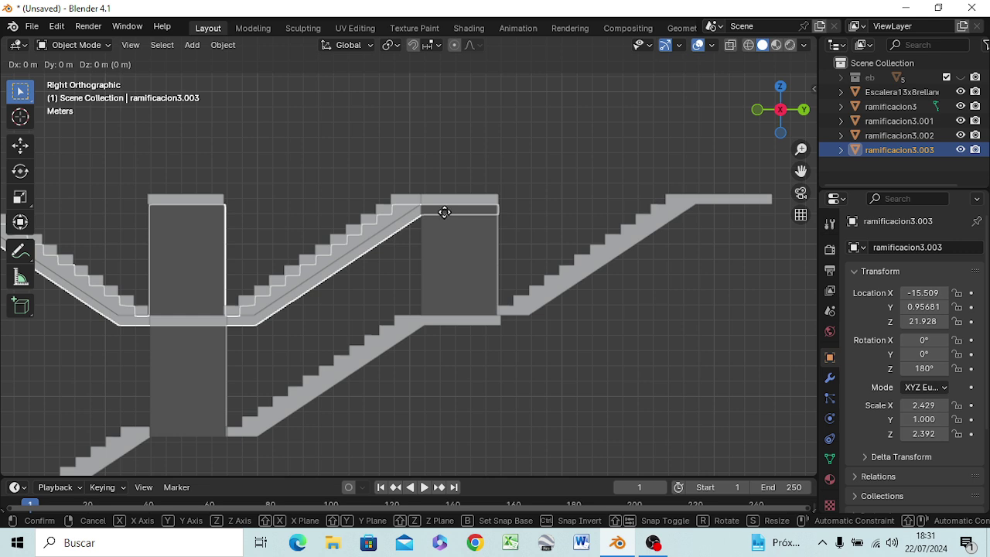
key(y)
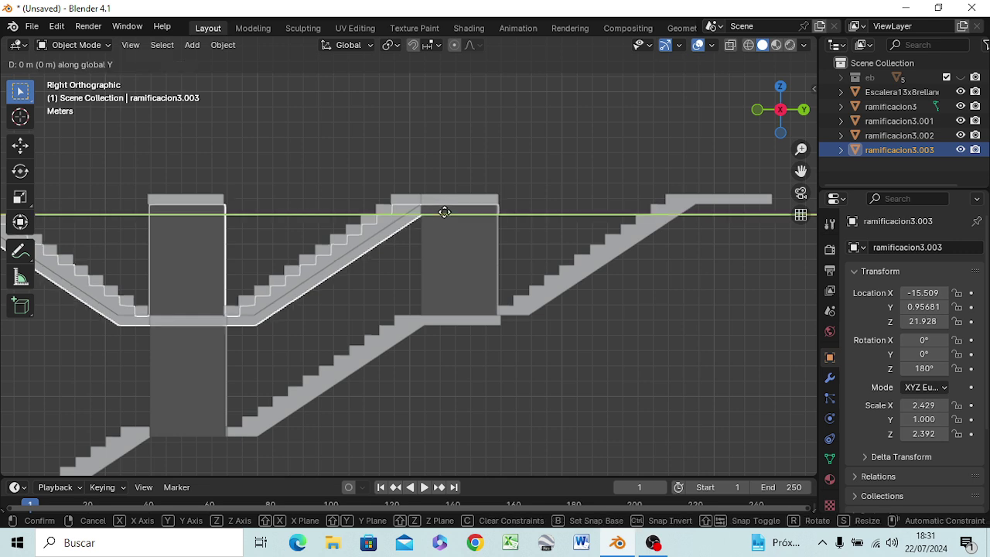
text(10)
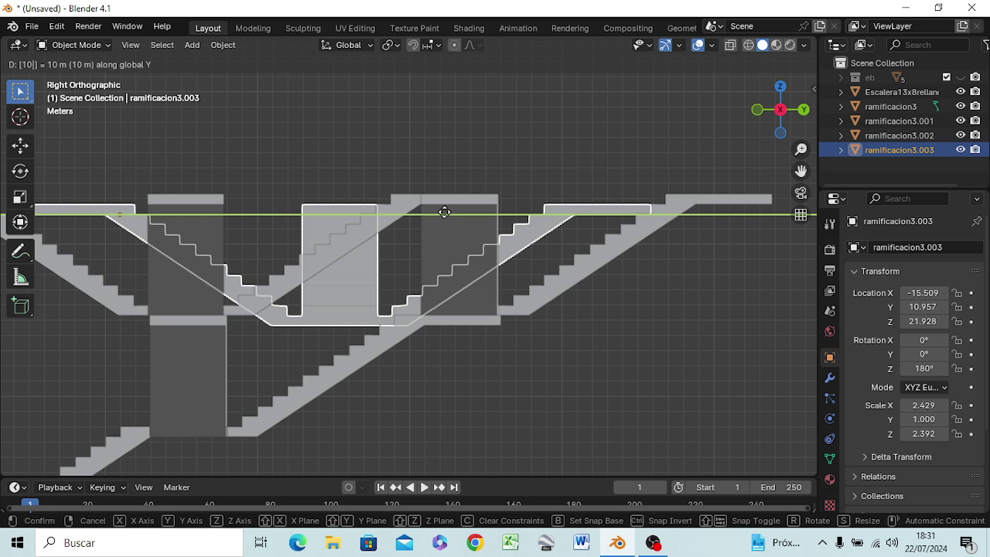
key(BackSpace)
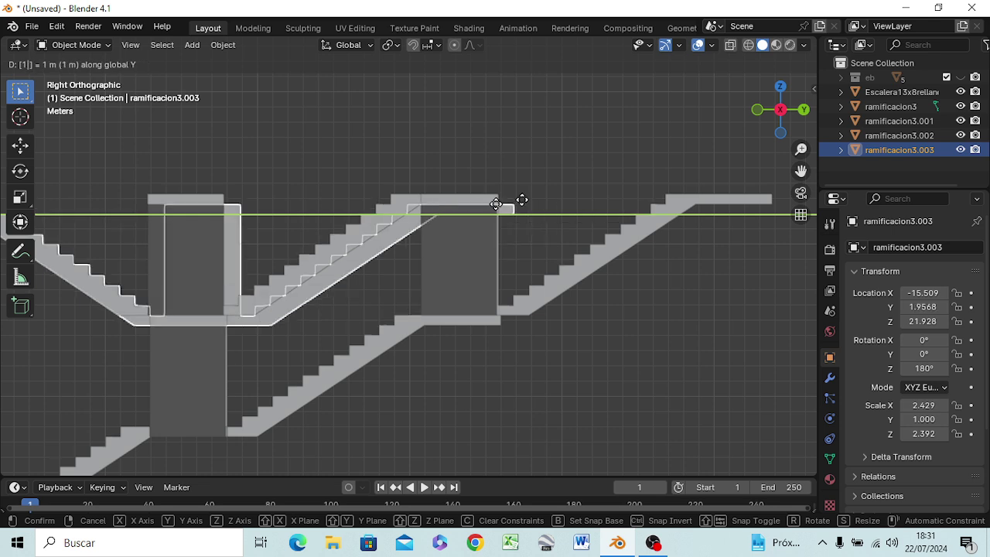
click(543, 208)
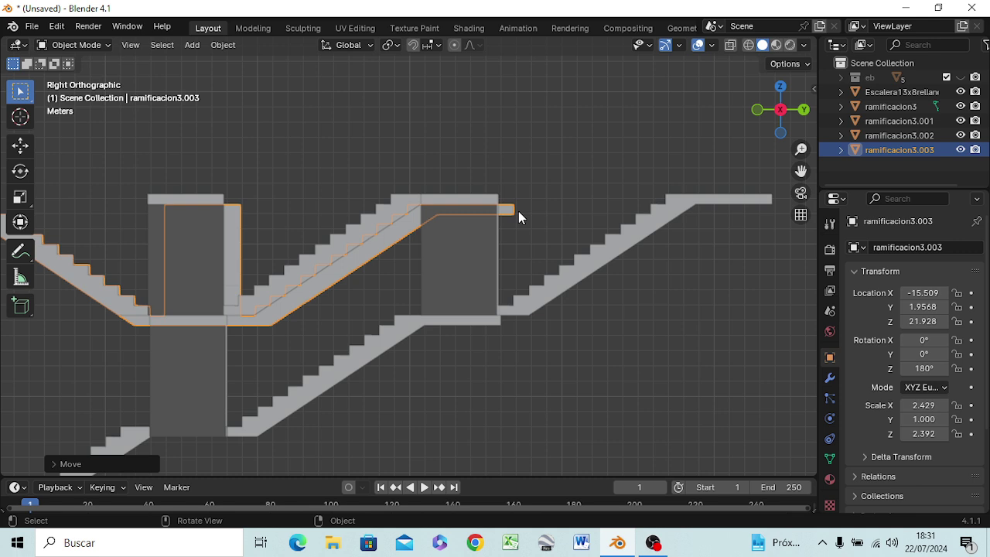
key(Tab)
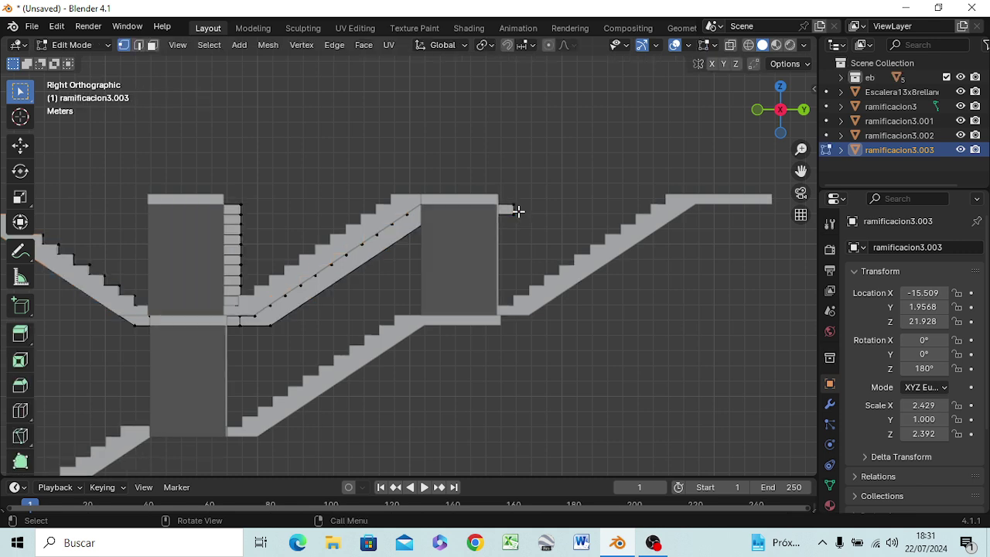
Step: In wireframe shading, delete the vertices of the stray end strip of ramificacion3.003
key(z)
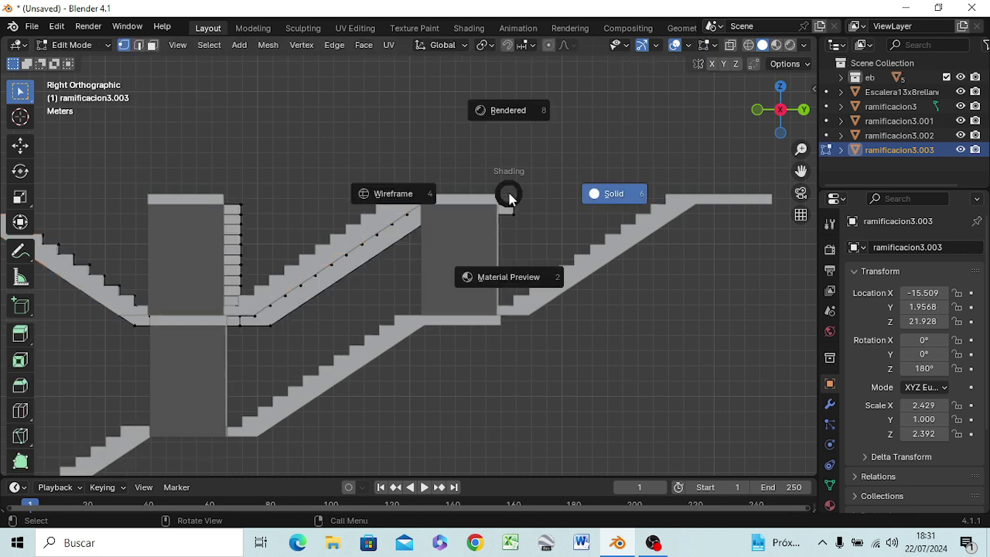
click(416, 196)
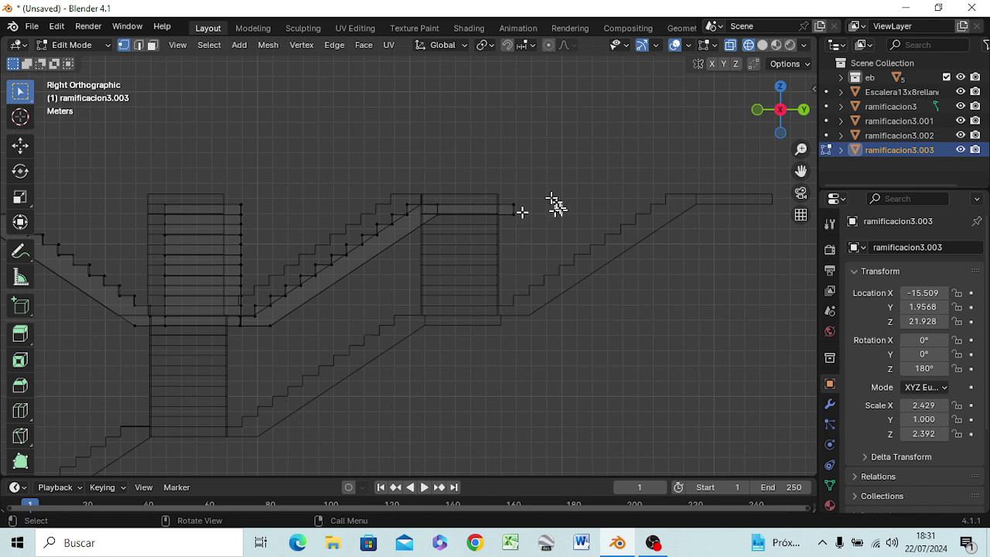
drag(512, 195, 521, 229)
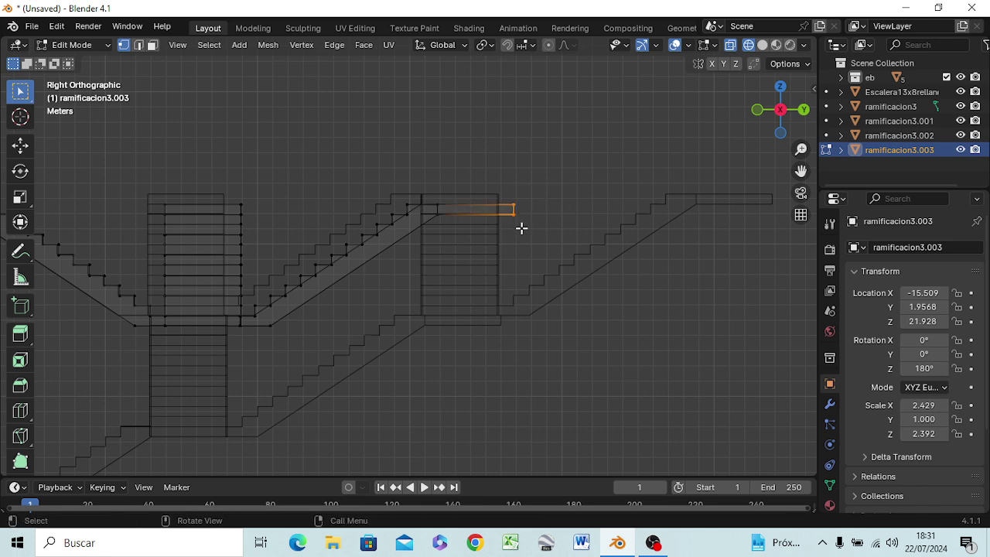
key(x)
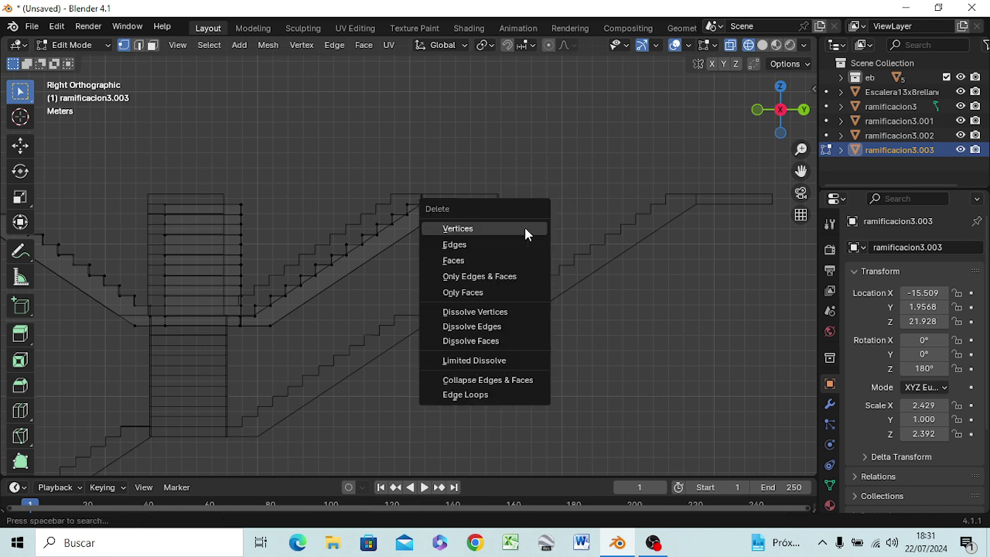
click(525, 234)
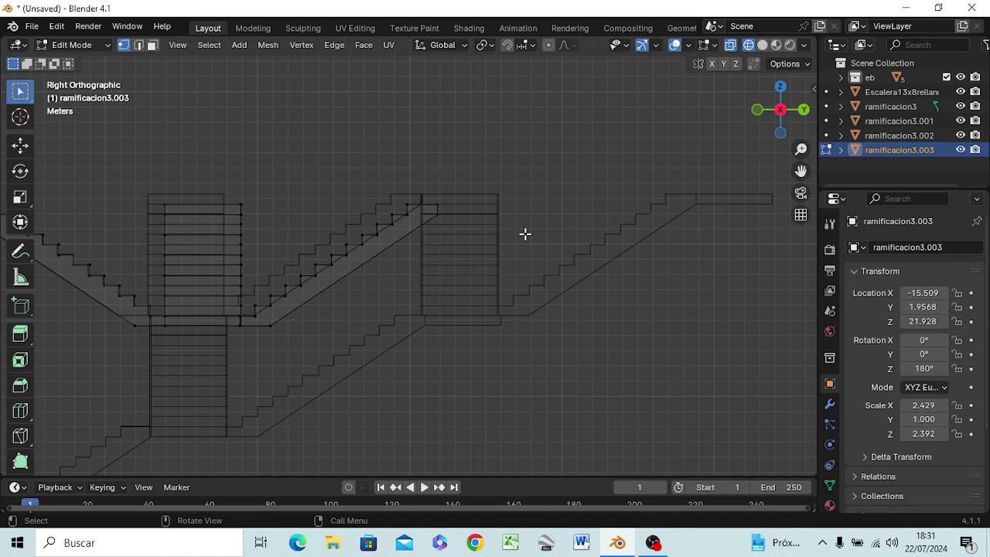
Step: Return to solid shading, inspect the trimmed branch, and go back to Object Mode
key(KP_1)
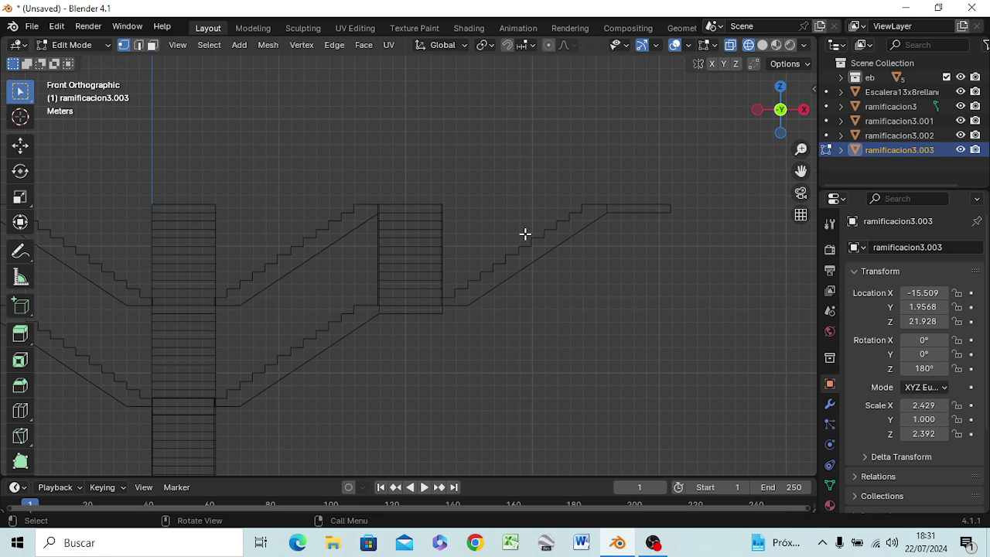
scroll(525, 233, down, 1)
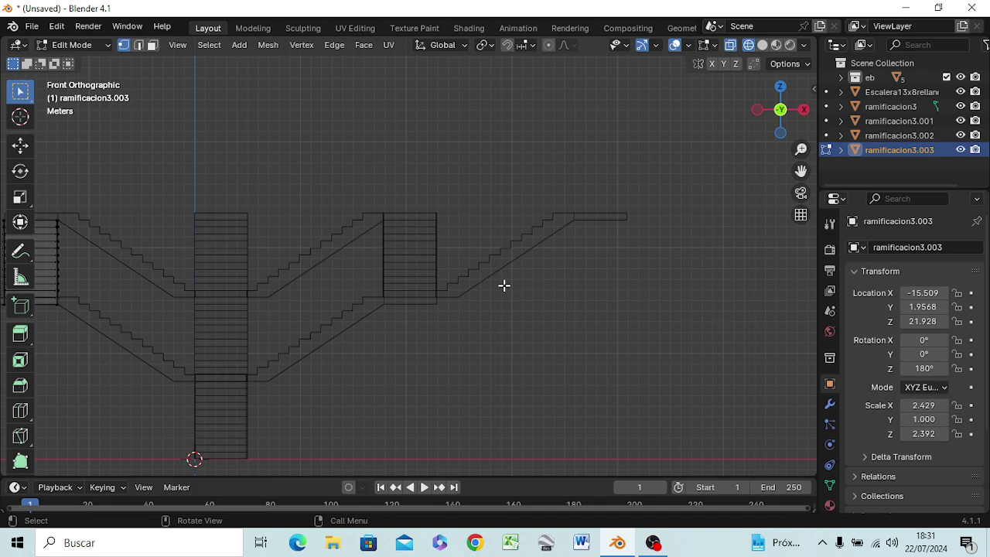
key(z)
click(608, 287)
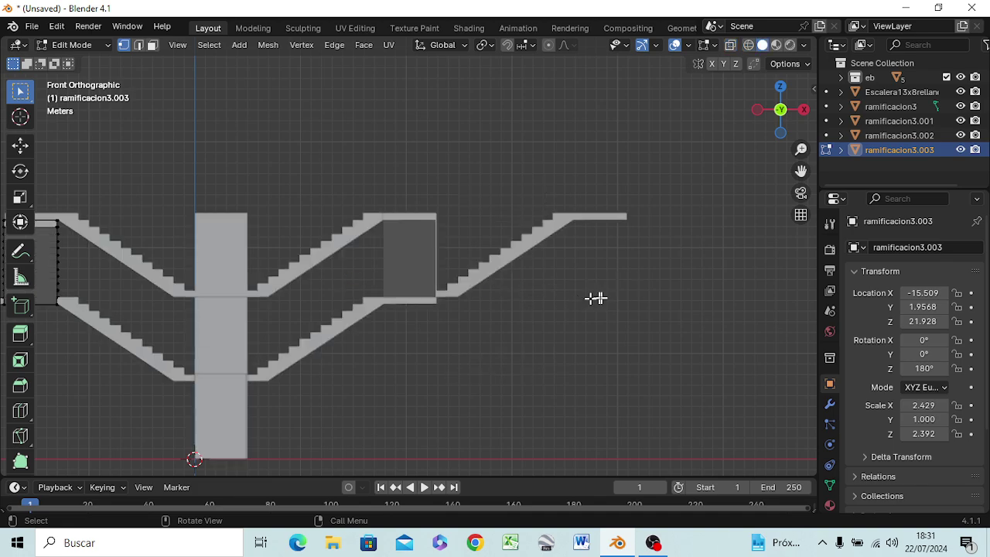
mouse_move(326, 314)
middle_down()
mouse_move(266, 338)
mouse_move(336, 325)
mouse_move(270, 348)
mouse_move(261, 332)
middle_up()
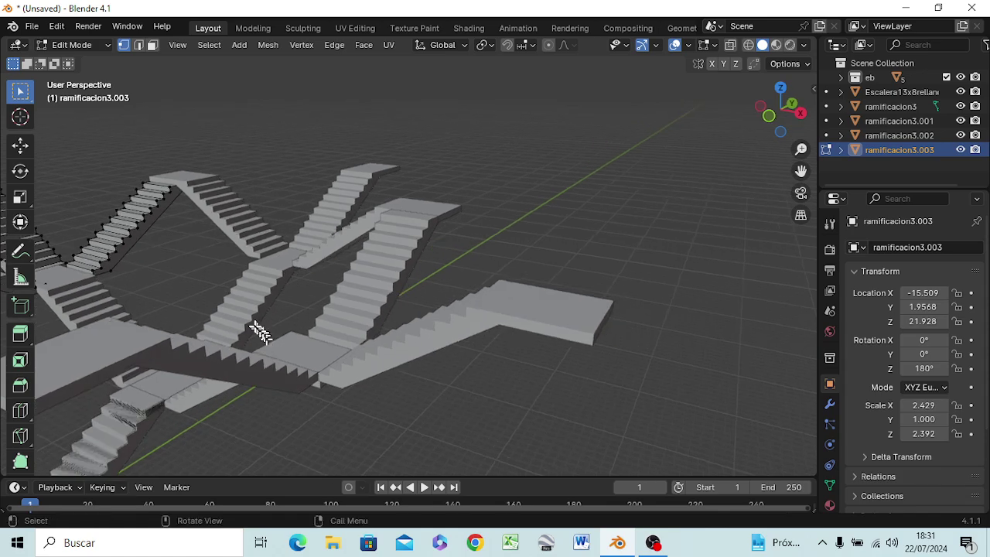
middle_drag(188, 282, 165, 260)
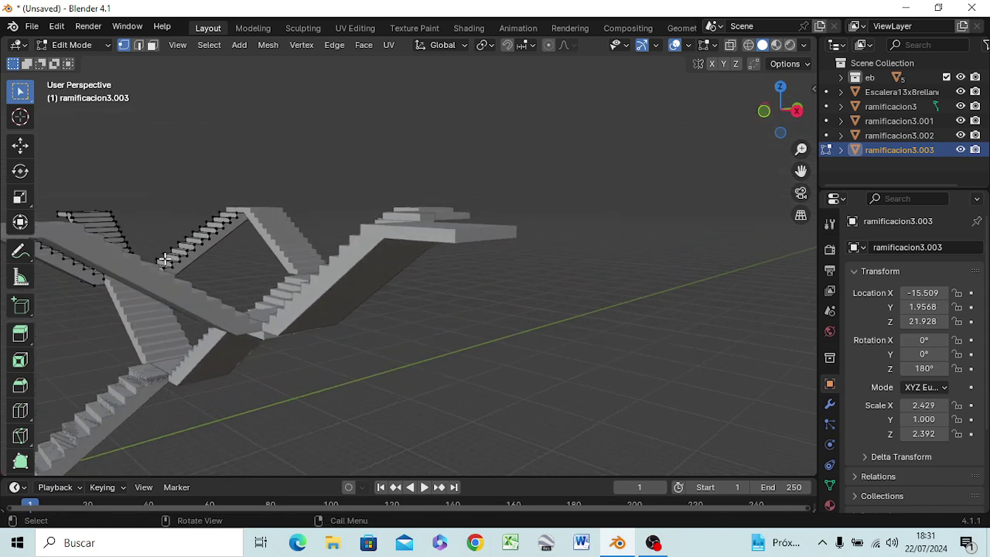
key(Tab)
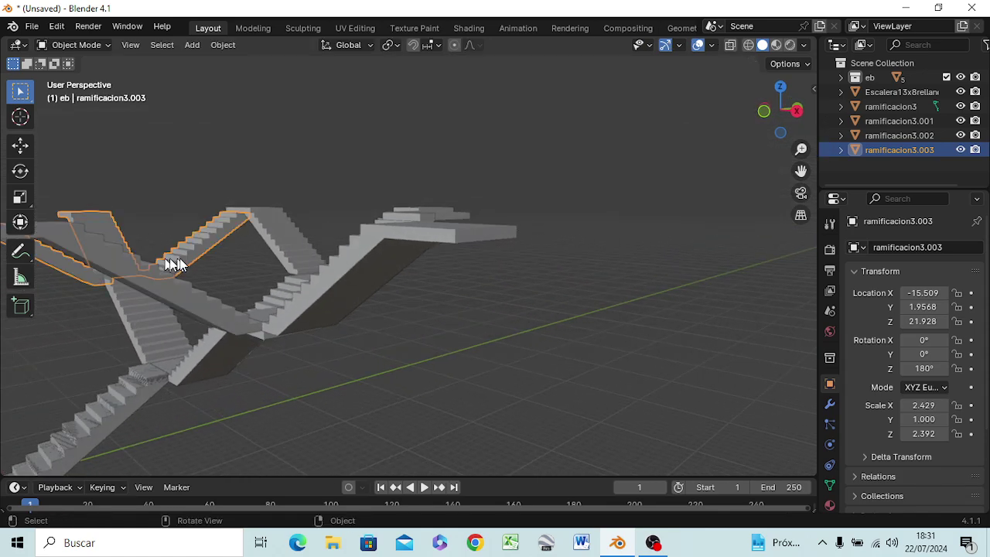
Step: Raise ramificacion3.003 0.6 m along global Z to Location Z 22.528
key(g)
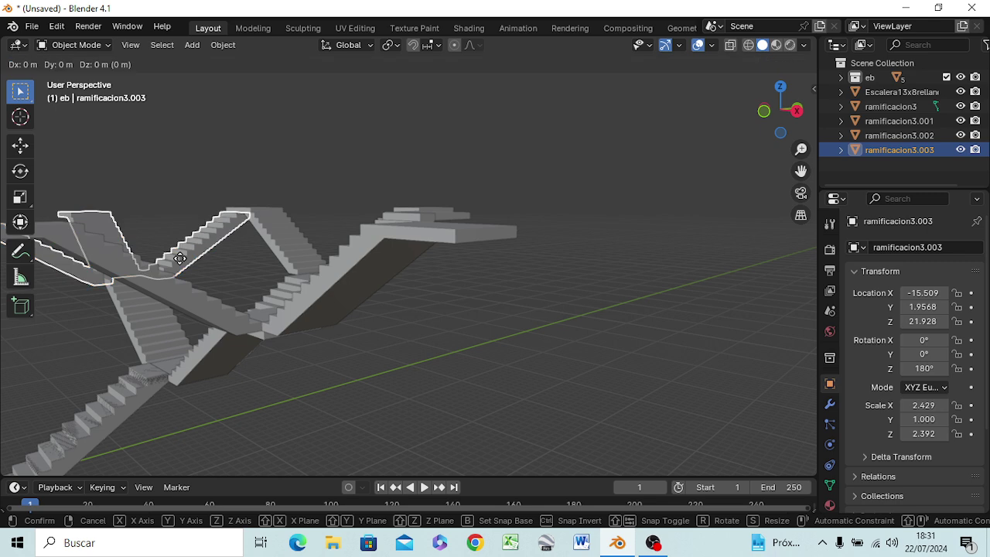
key(z)
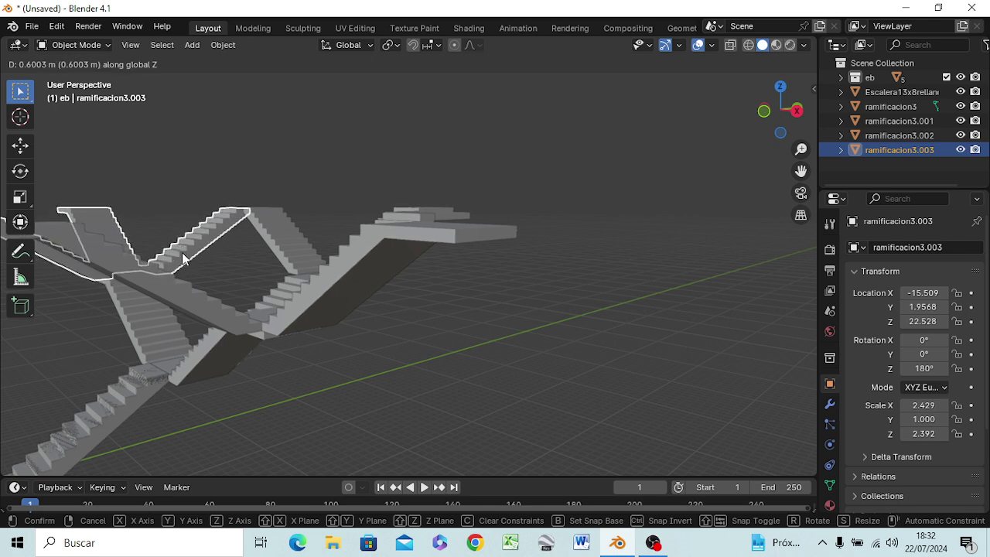
click(183, 256)
mouse_move(197, 275)
middle_down()
mouse_move(290, 302)
mouse_move(287, 283)
middle_up()
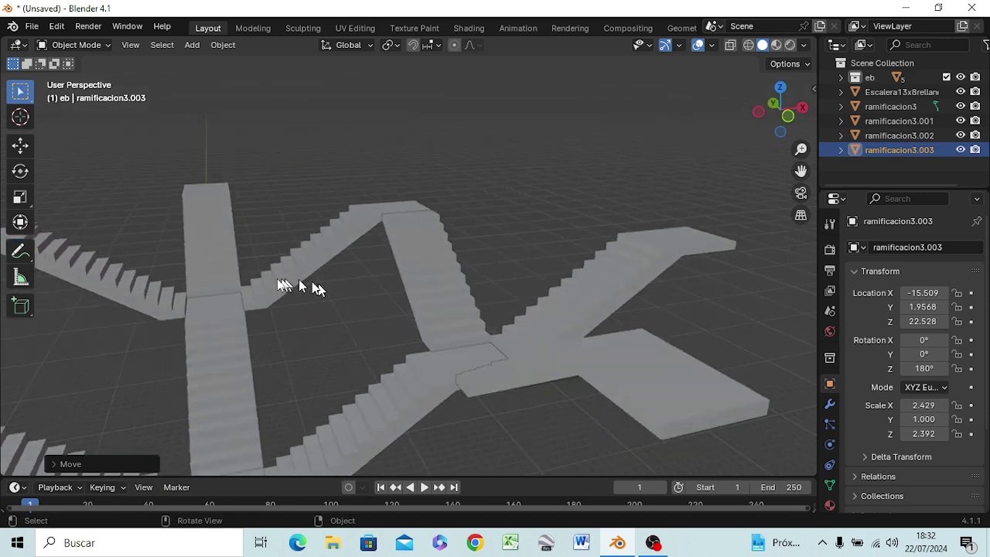
Step: In the right side view, slide ramificacion3.003 along global Y toward the staircase
key(KP_3)
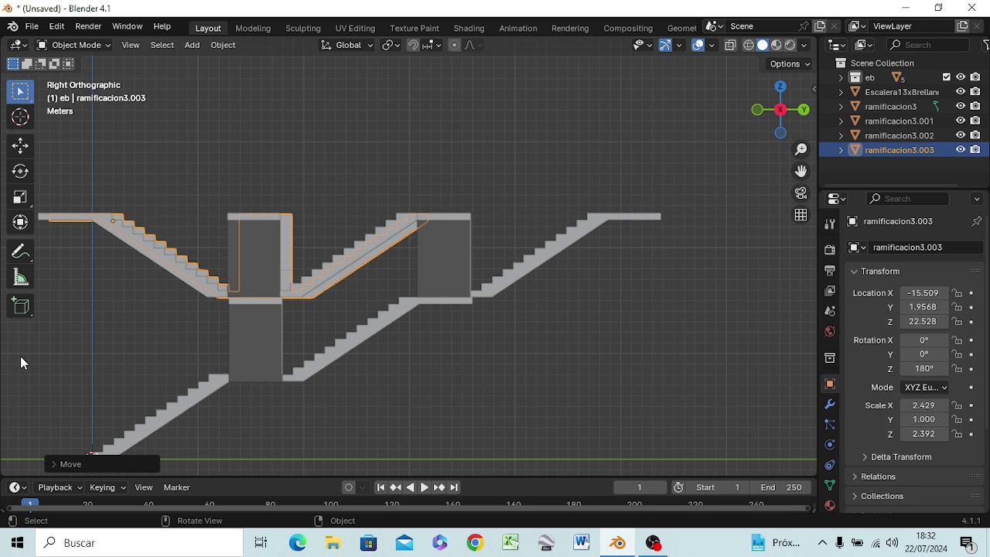
key(g)
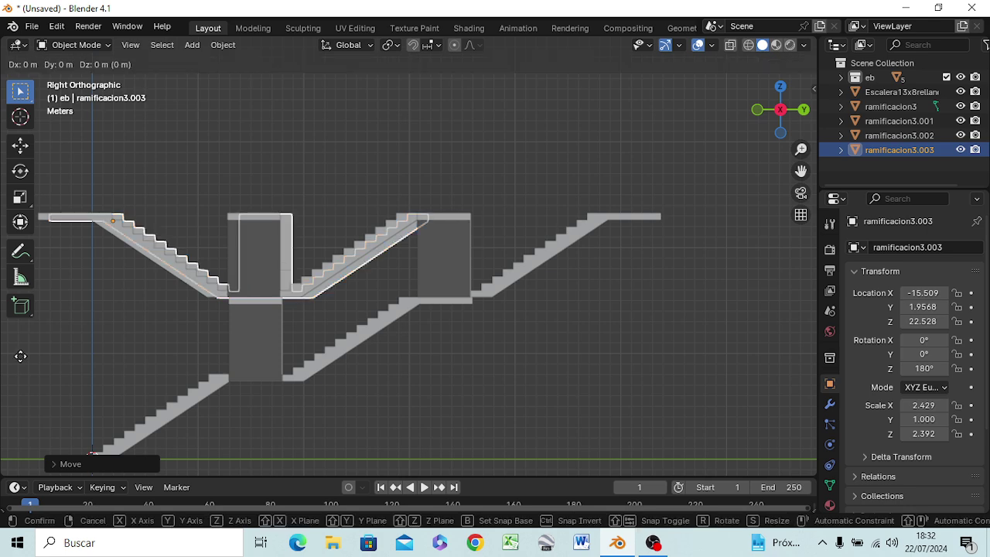
key(y)
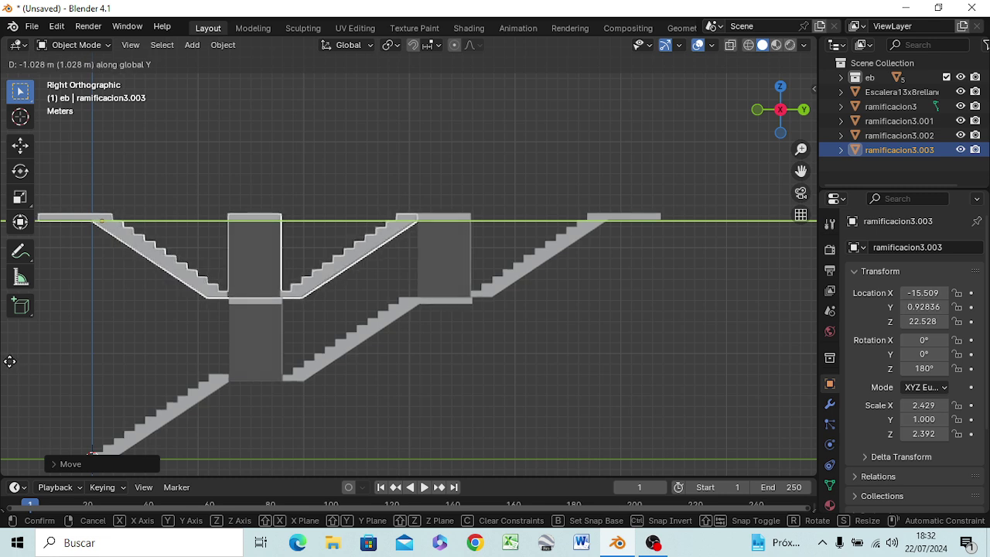
click(10, 363)
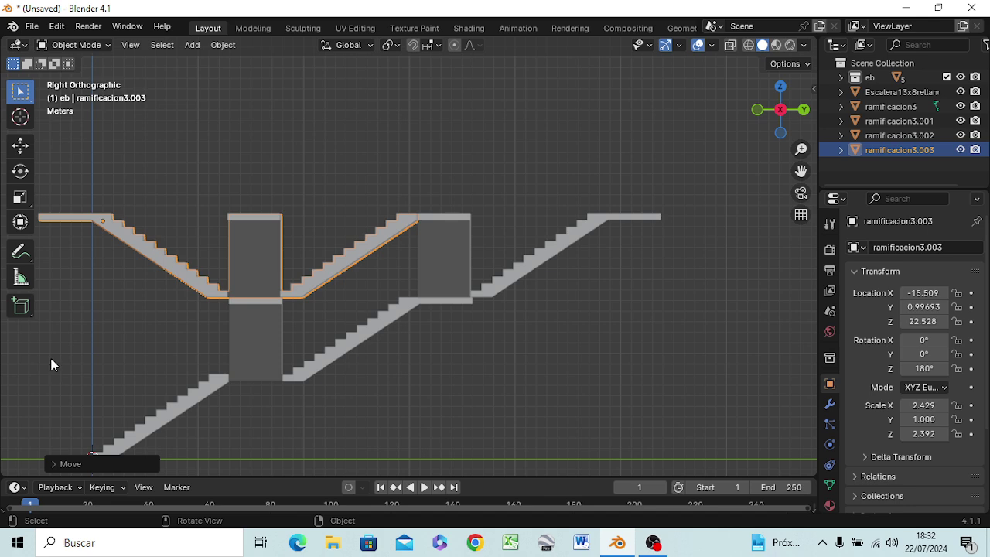
scroll(62, 329, up, 1)
scroll(64, 331, up, 1)
Step: Fine-tune ramificacion3.003's position to Location Y 0.87789 and Z 22.568
key(g)
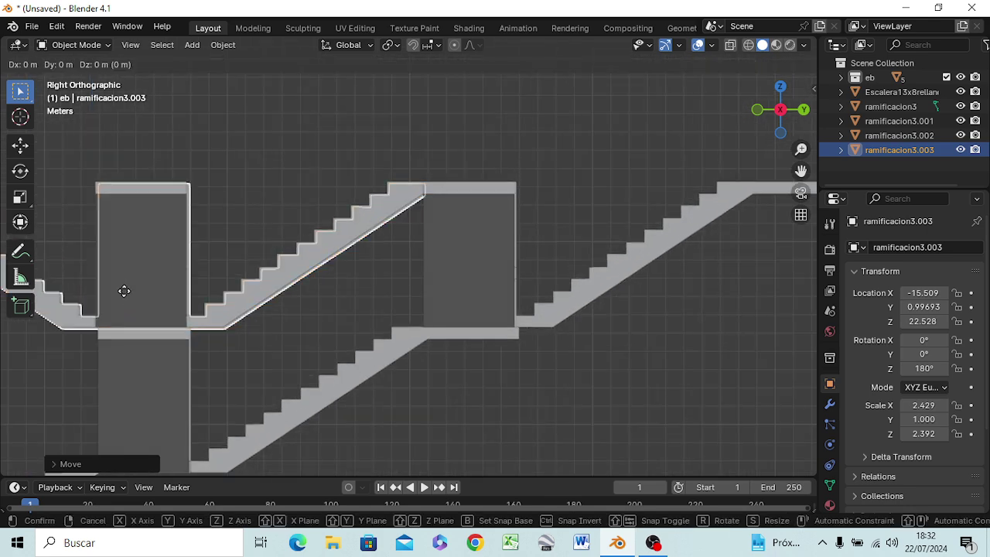
key(y)
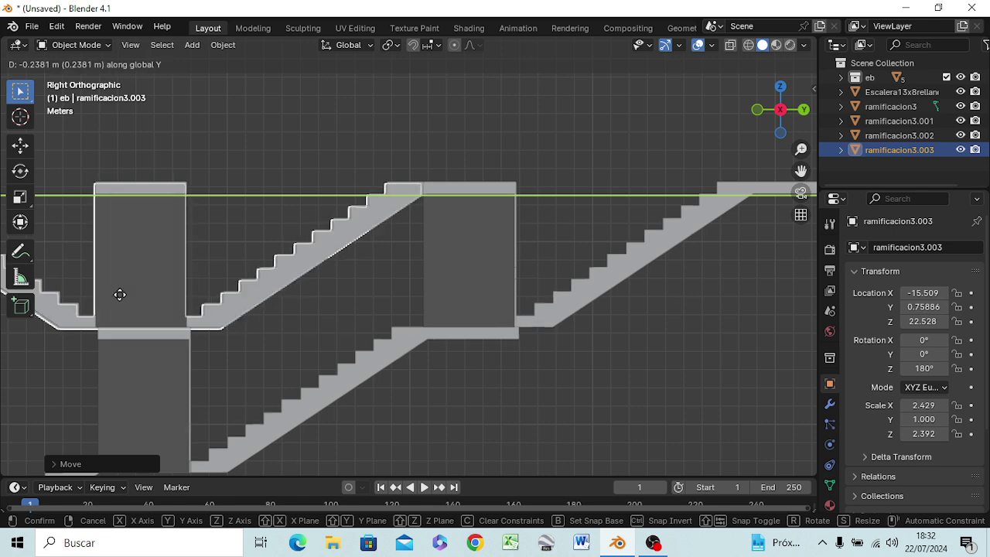
click(121, 295)
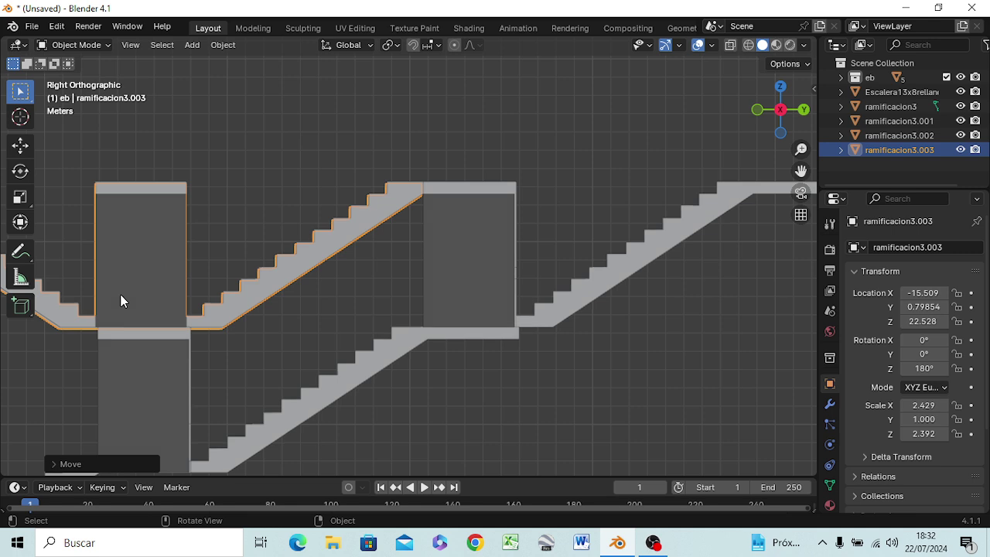
key(g)
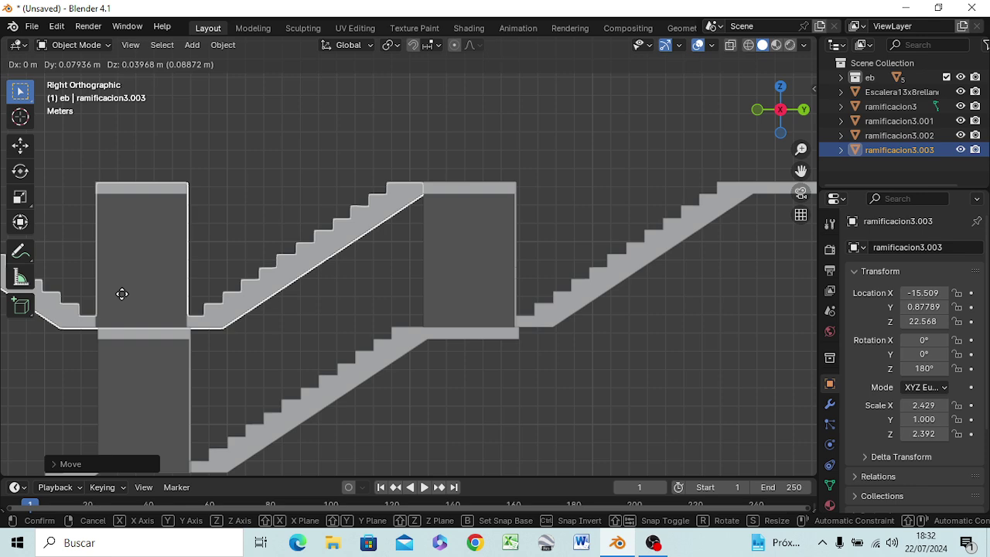
click(121, 294)
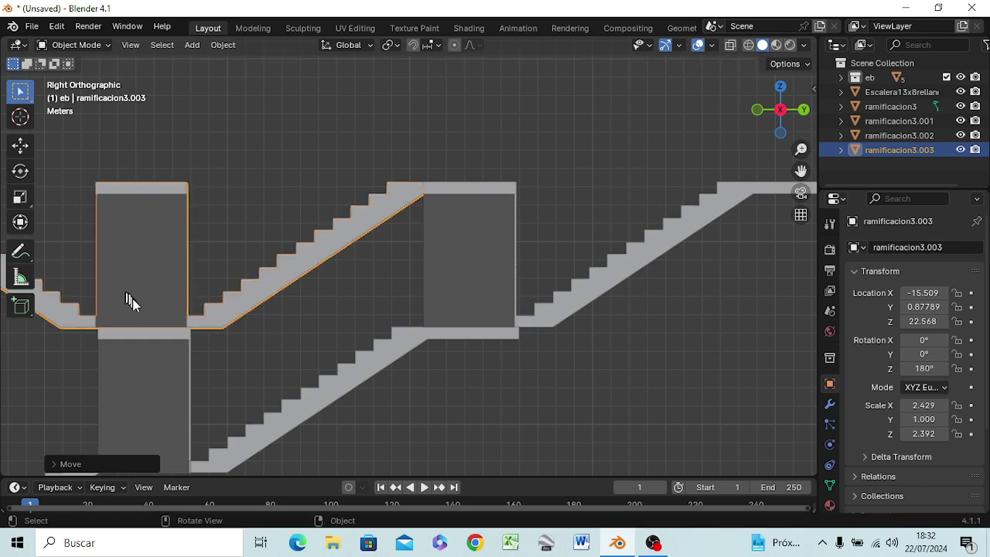
mouse_move(301, 312)
middle_down()
mouse_move(341, 352)
mouse_move(278, 371)
mouse_move(284, 394)
mouse_move(320, 397)
mouse_move(384, 395)
mouse_move(423, 343)
mouse_move(484, 307)
mouse_move(399, 359)
mouse_move(222, 144)
mouse_move(232, 166)
mouse_move(236, 346)
mouse_move(353, 283)
mouse_move(376, 298)
mouse_move(353, 316)
mouse_move(338, 313)
mouse_move(265, 427)
mouse_move(343, 449)
mouse_move(255, 287)
mouse_move(62, 332)
mouse_move(133, 380)
mouse_move(336, 360)
mouse_move(345, 374)
middle_up()
Step: Select ramificacion3.002, ramificacion3.001, then the original ramificacion3 in the Outliner
scroll(338, 312, down, 4)
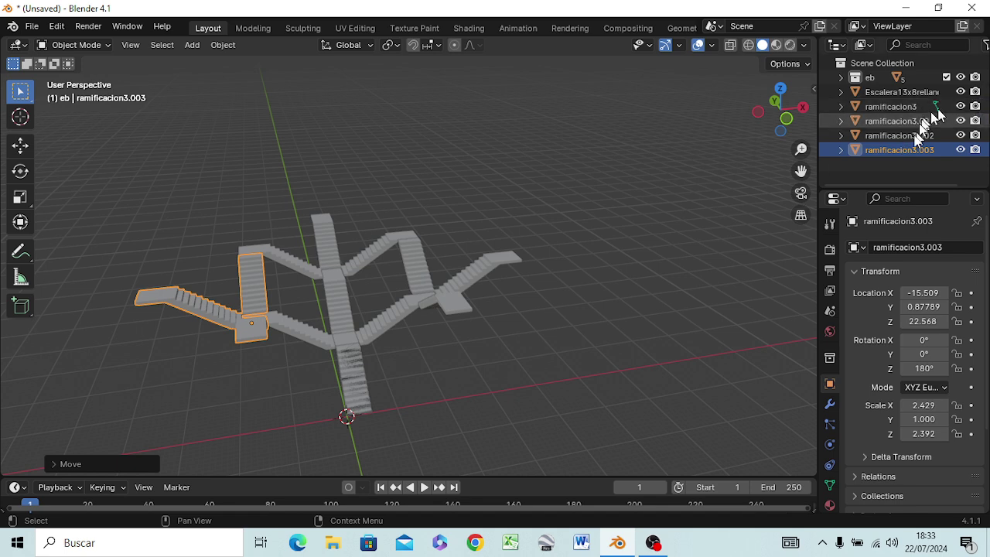
click(895, 136)
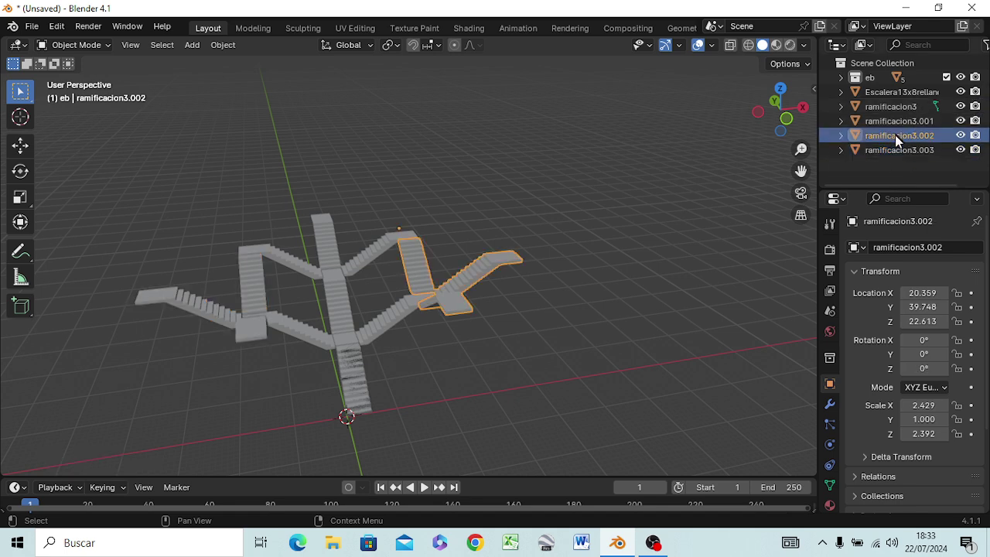
click(900, 117)
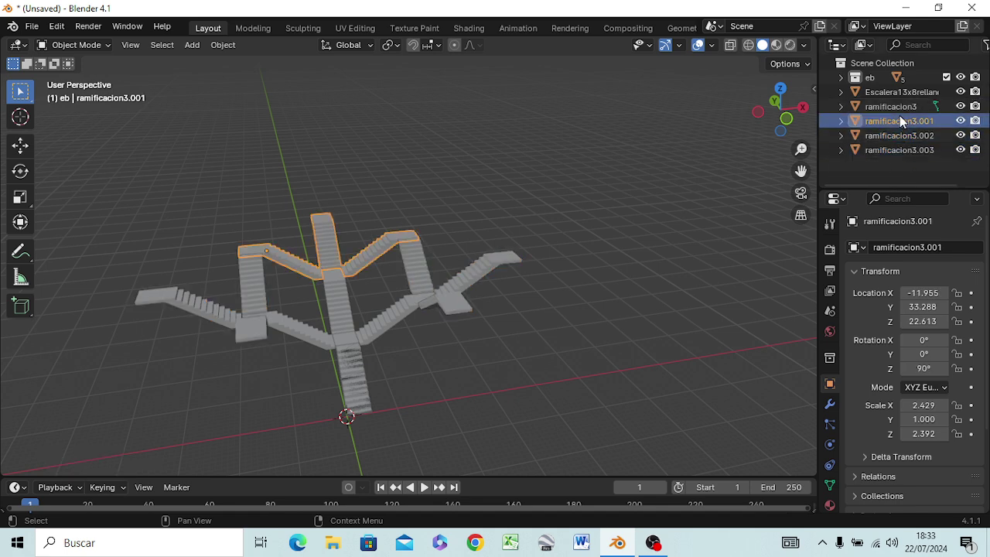
click(894, 104)
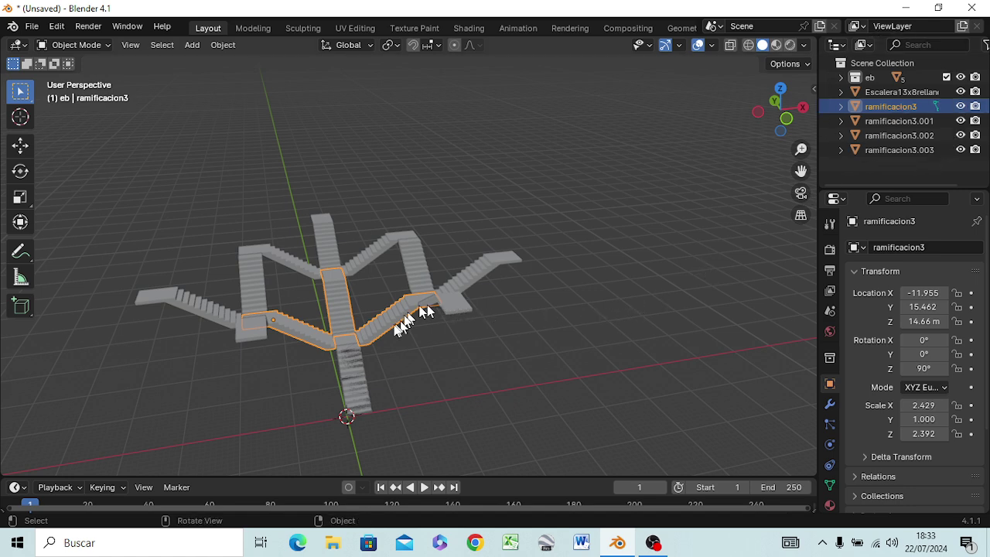
Step: Check ramificacion3's mesh in Edit Mode, then duplicate it as ramificacion3.004
key(Tab)
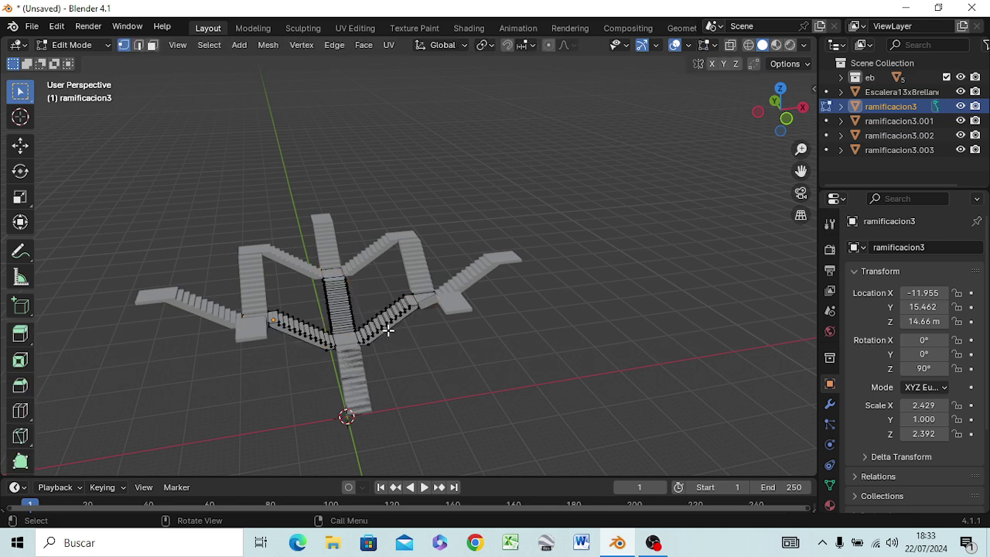
key(Tab)
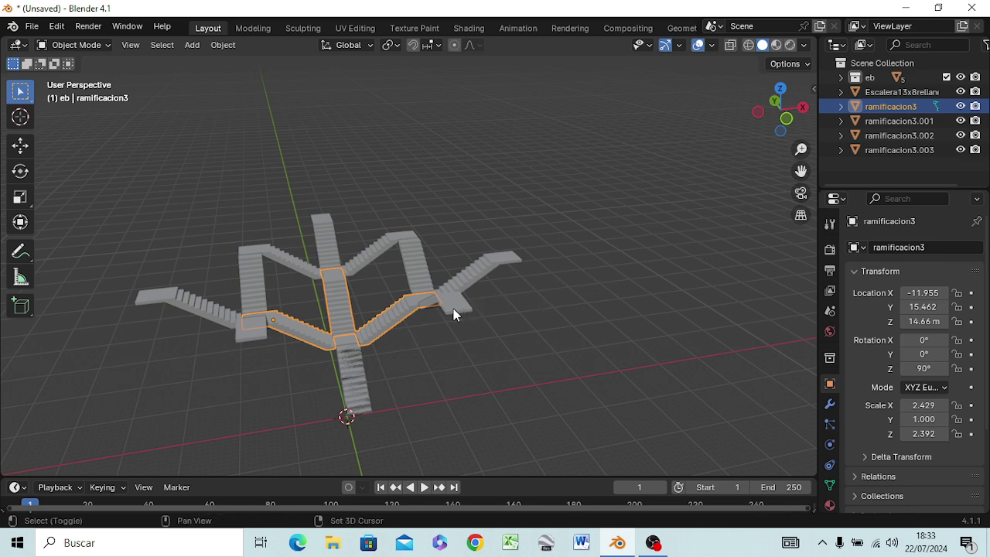
key(shift+d)
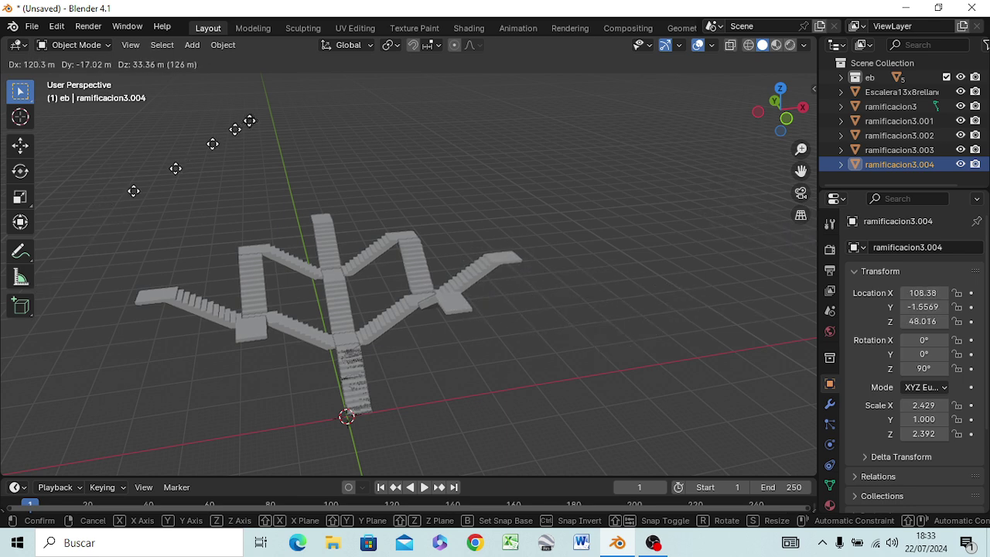
Step: Rename the duplicate ramificacion3.004 to Ramificacion3escaleras and move it into the eb collection
right_click(731, 273)
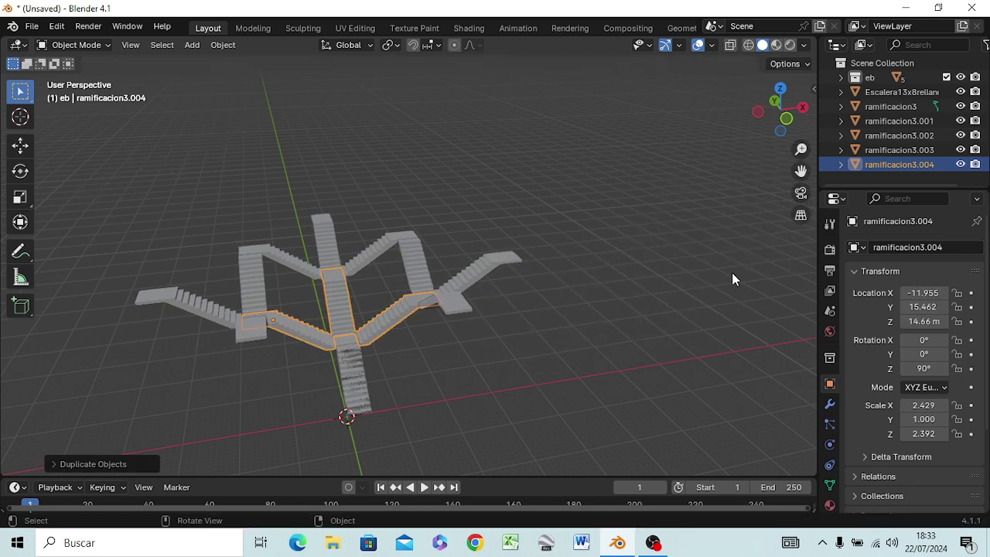
double_click(916, 164)
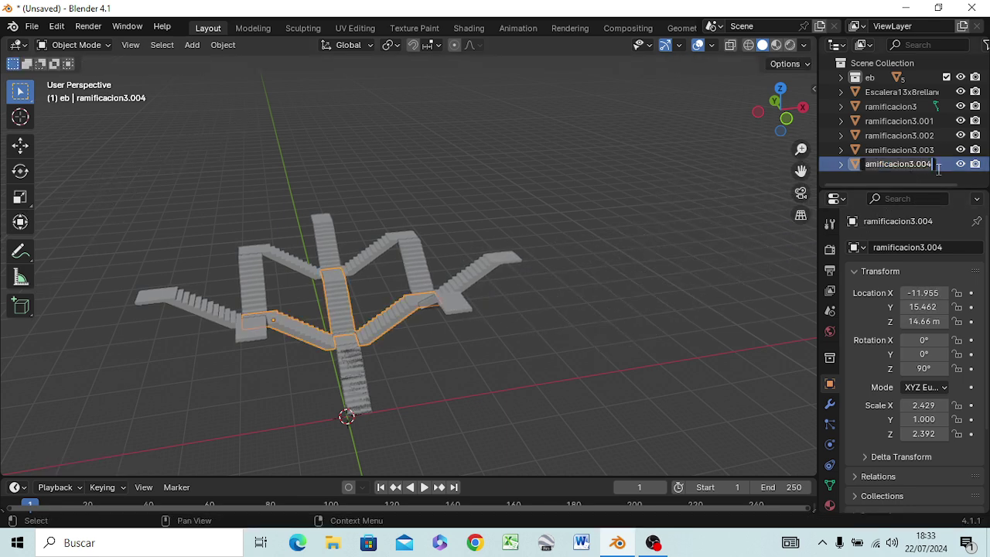
key(BackSpace)
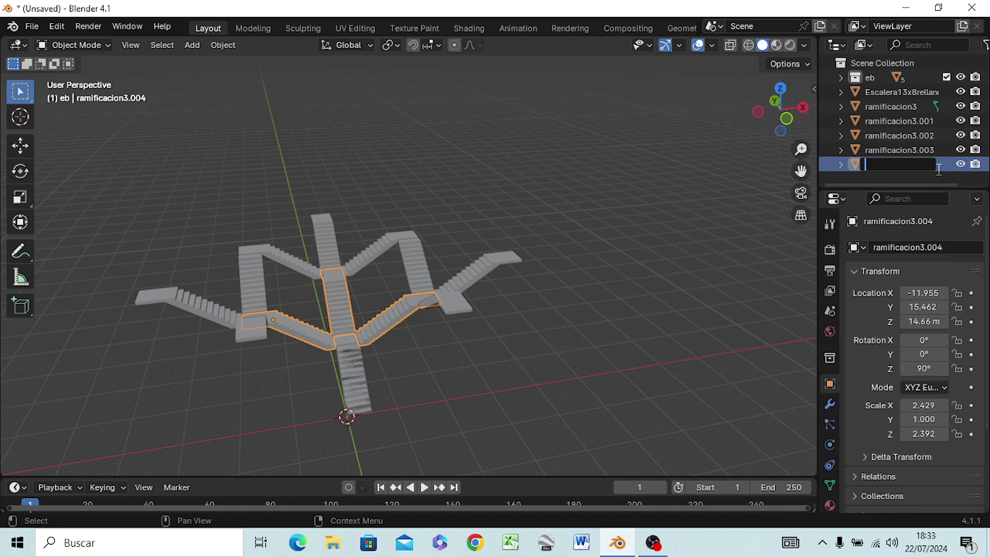
text(R)
text(amifi)
text(cacion)
text(3)
text(esca)
text(leras)
key(Return)
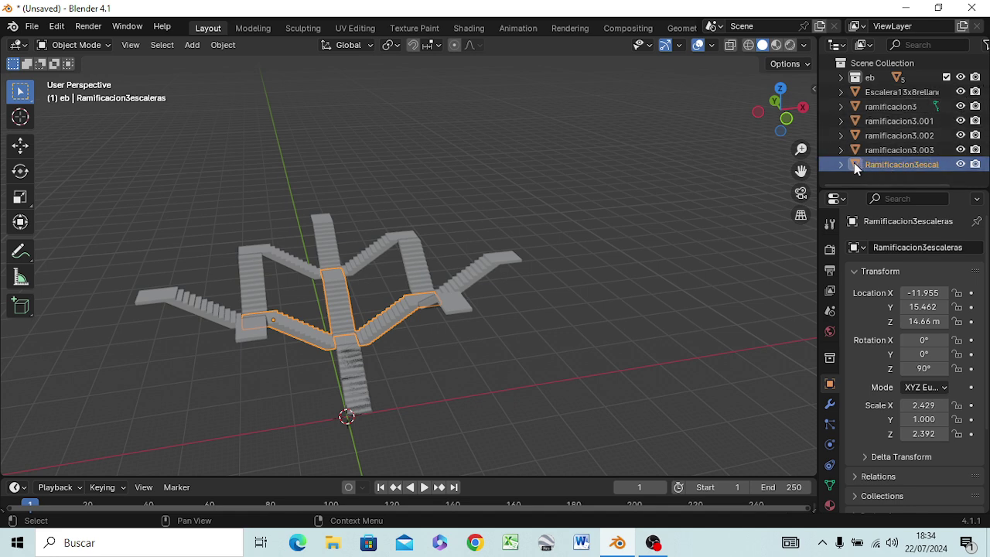
drag(857, 169, 858, 81)
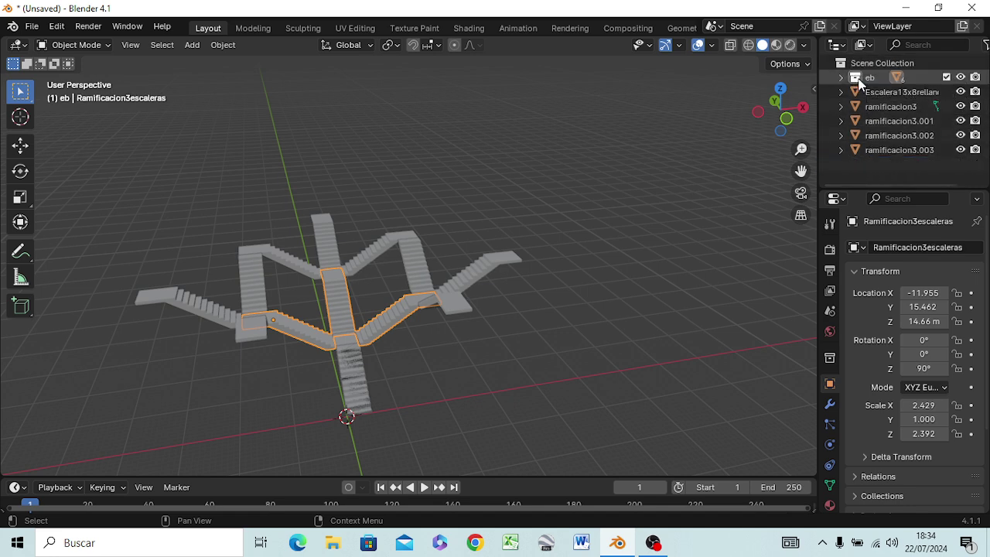
Step: Join ramificacion3.001, .002 and .003 into one object, keeping the name ramificacion3.001
click(894, 123)
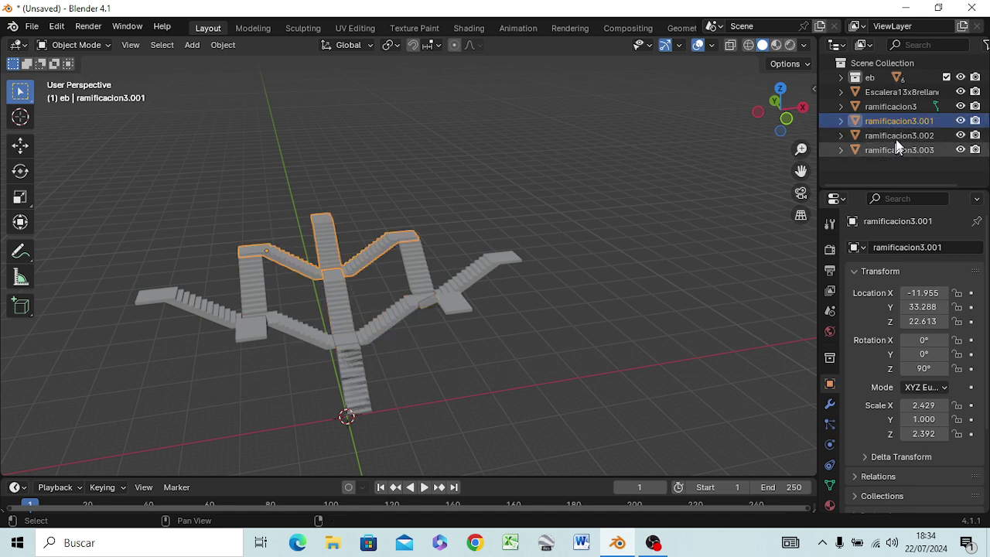
shift+click(895, 139)
shift+click(899, 150)
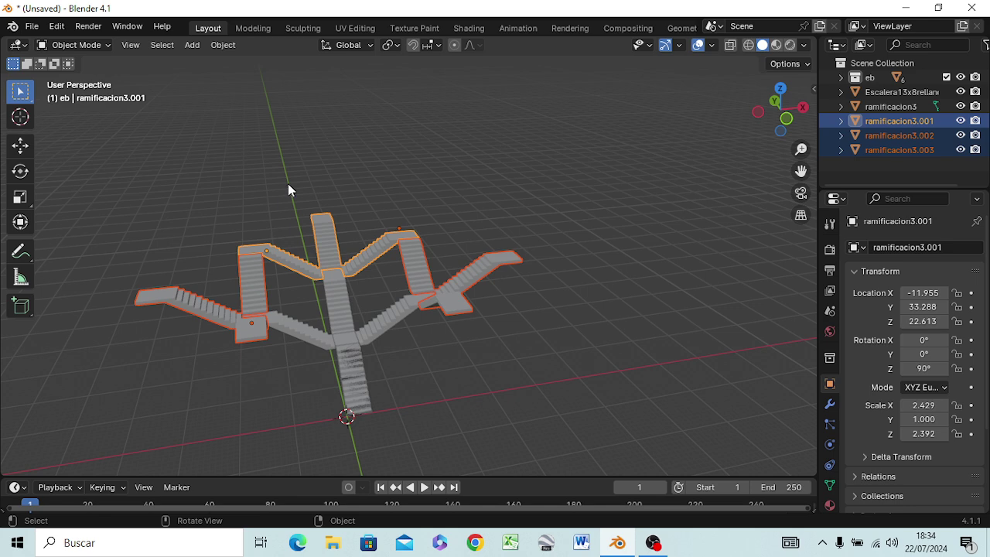
key(ctrl+j)
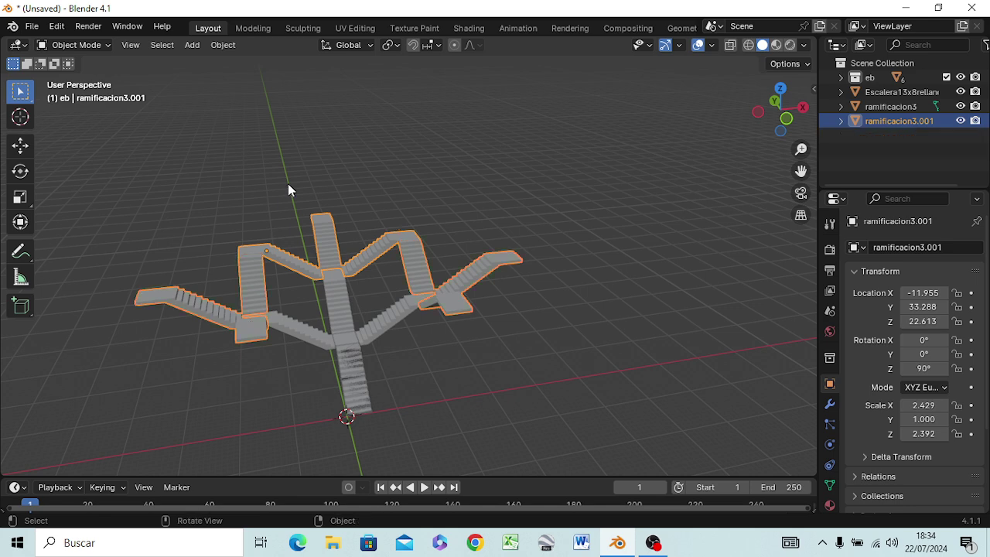
double_click(887, 121)
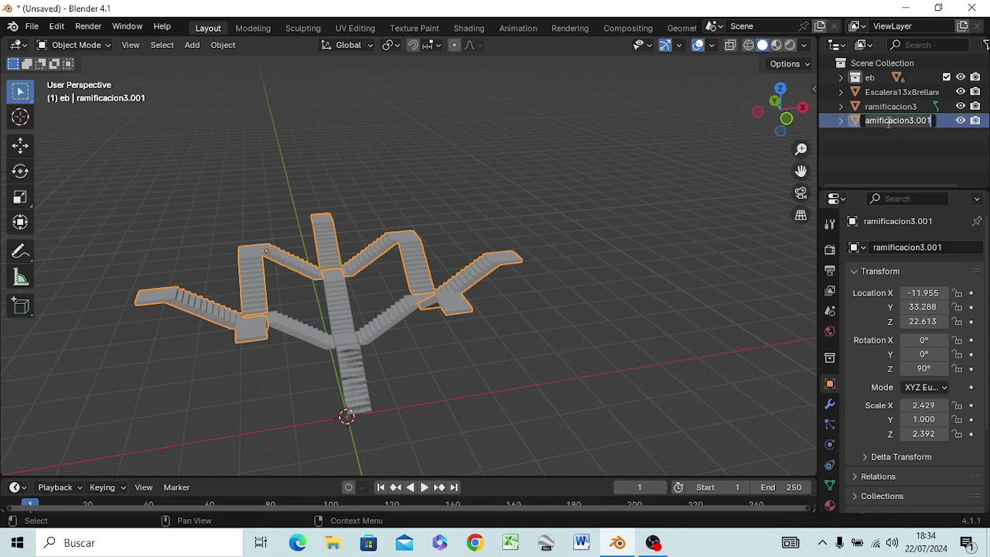
click(553, 302)
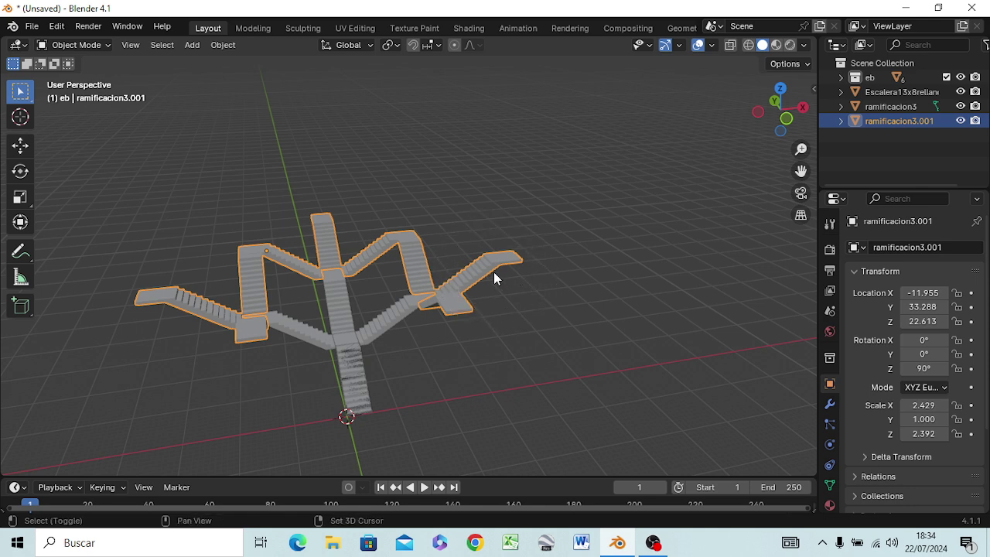
Step: Duplicate the joined upper branches in place, name the copy R3R3E, and put it in eb
key(shift+d)
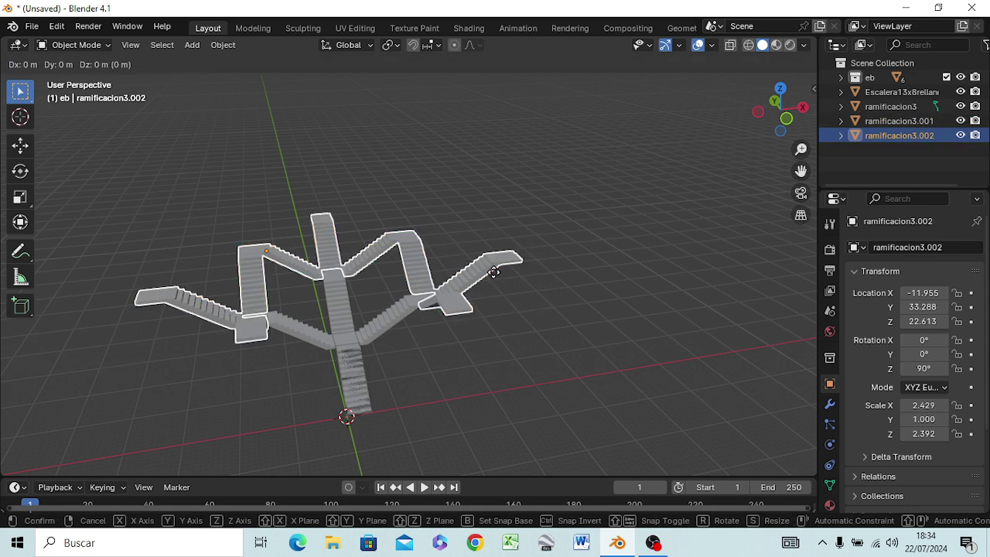
right_click(112, 197)
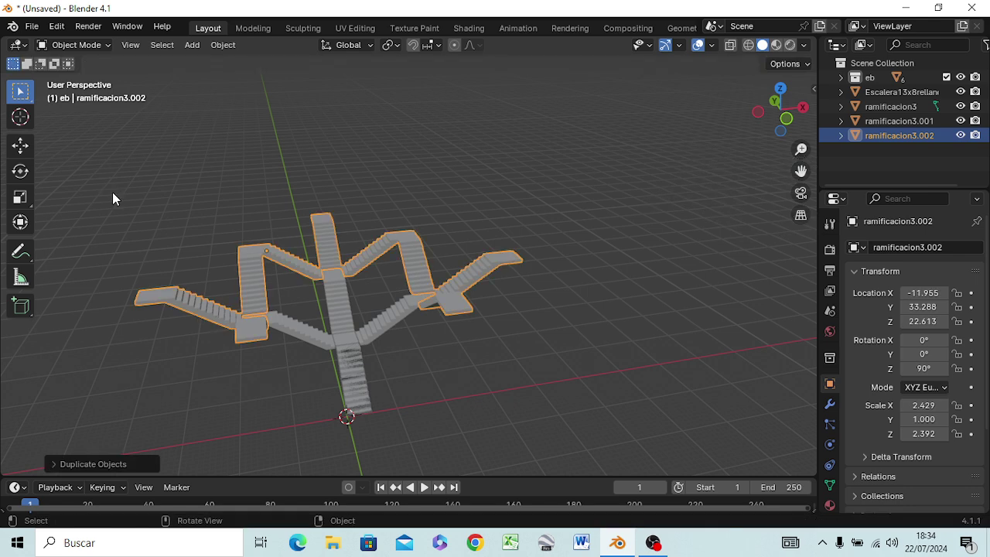
double_click(878, 136)
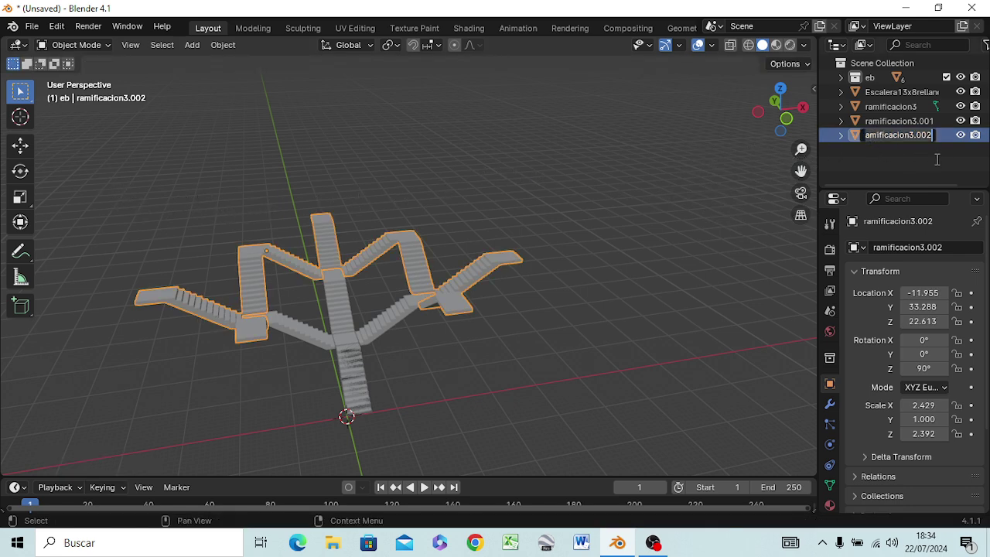
text(R)
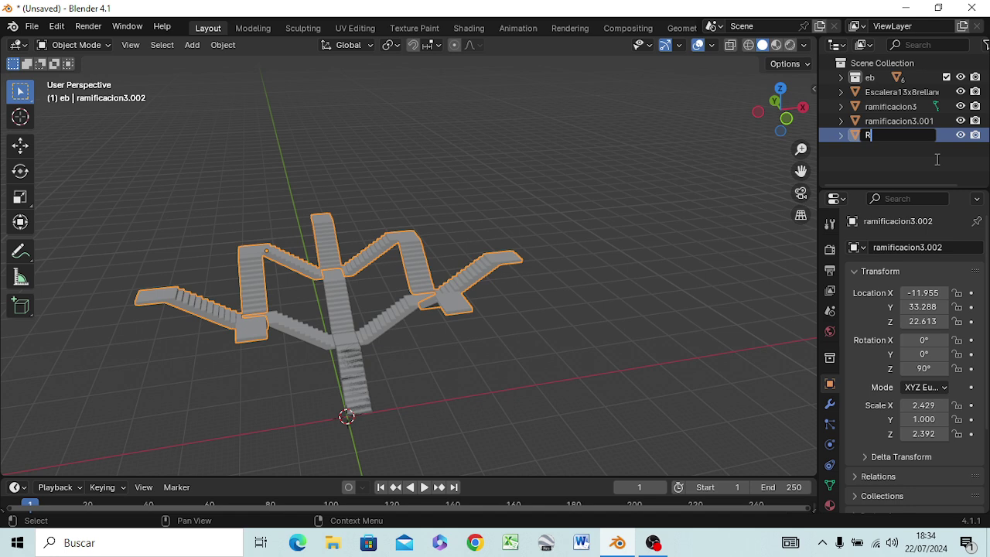
text(3R3)
text(E)
key(Return)
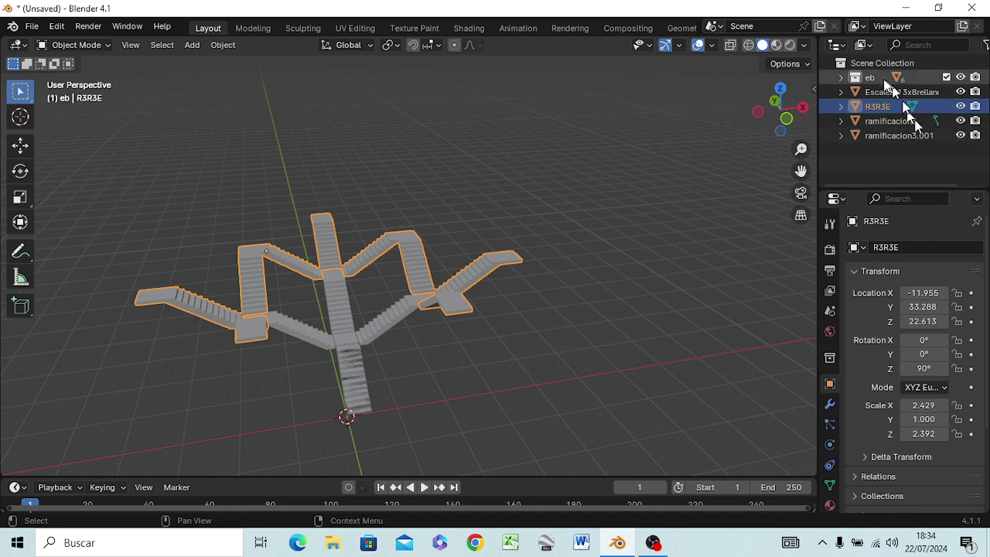
drag(885, 110, 882, 82)
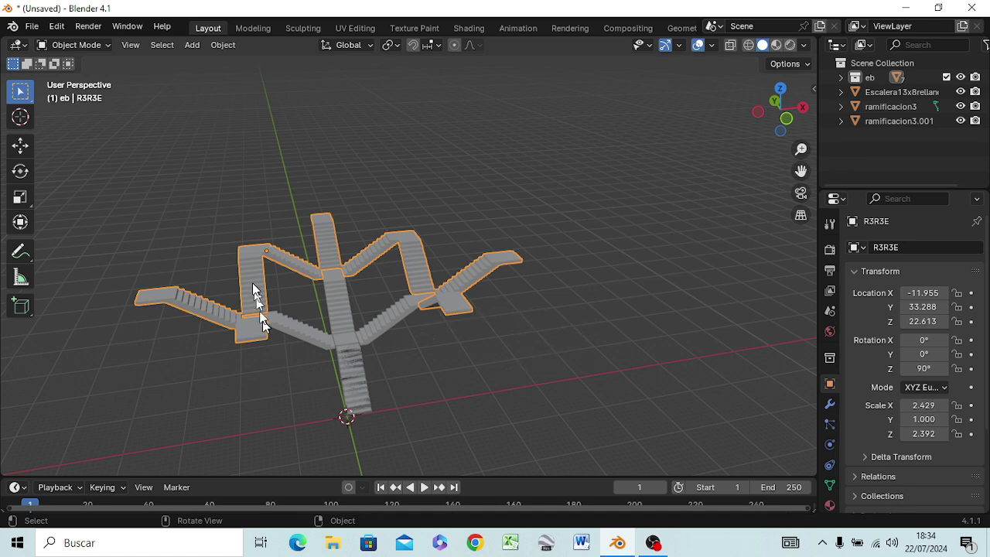
Step: Join the central staircase ramificacion3 with the lower staircase into Escalera13x8.002
shift+click(337, 300)
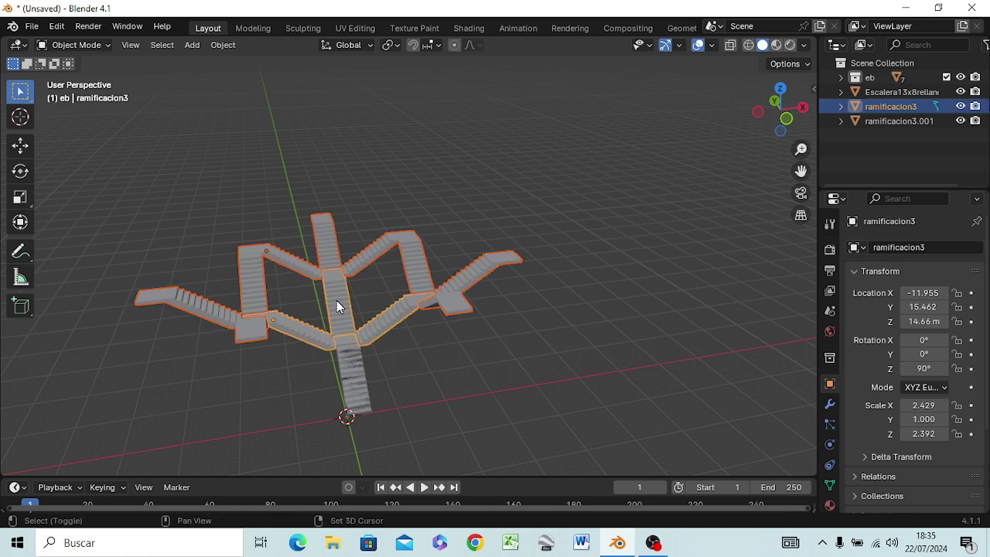
shift+click(354, 375)
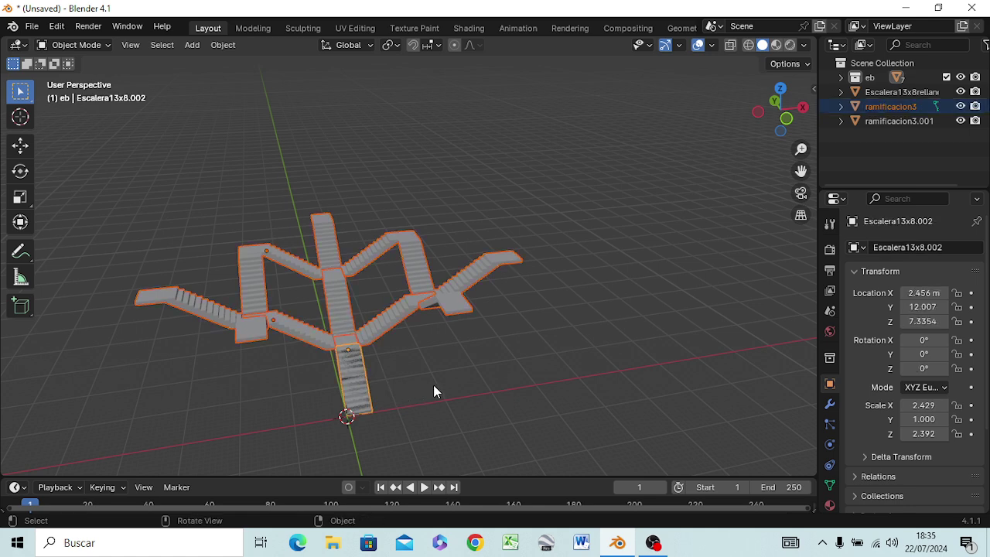
mouse_move(434, 384)
middle_down()
mouse_move(427, 393)
mouse_move(413, 376)
mouse_move(420, 362)
middle_up()
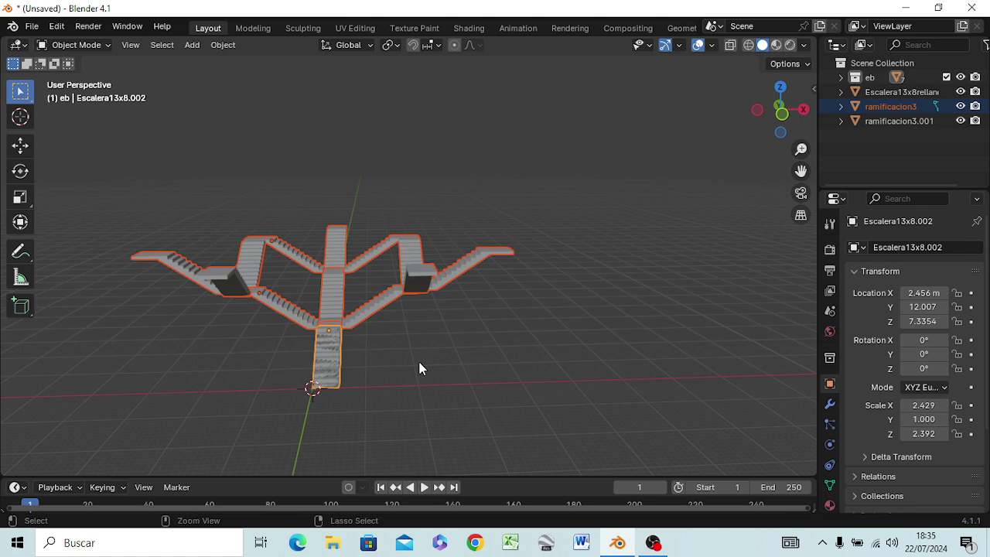
key(ctrl+j)
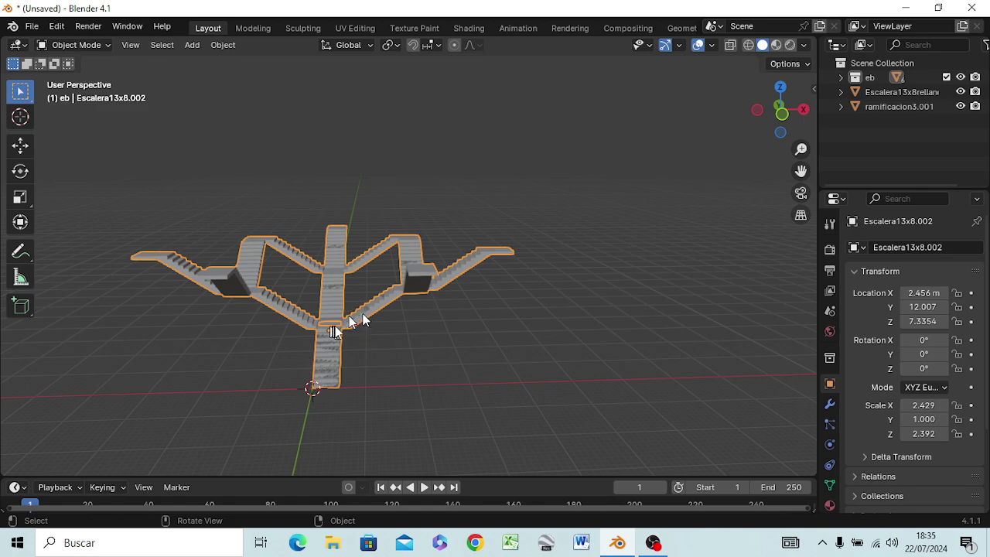
mouse_move(392, 354)
middle_down()
mouse_move(385, 362)
mouse_move(435, 367)
middle_up()
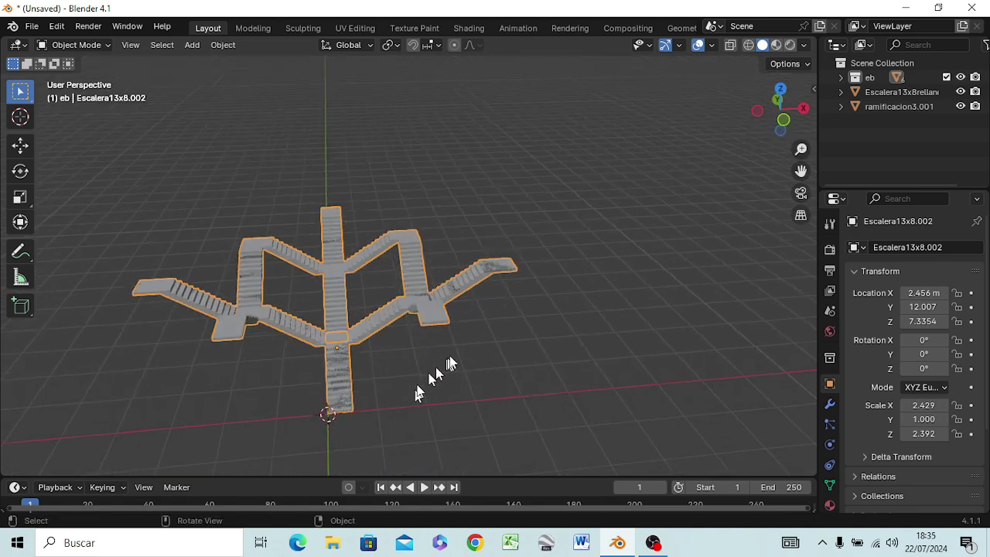
Step: Hide and show the eb collection to compare, and make Ramificacion3escaleras the active object
click(960, 77)
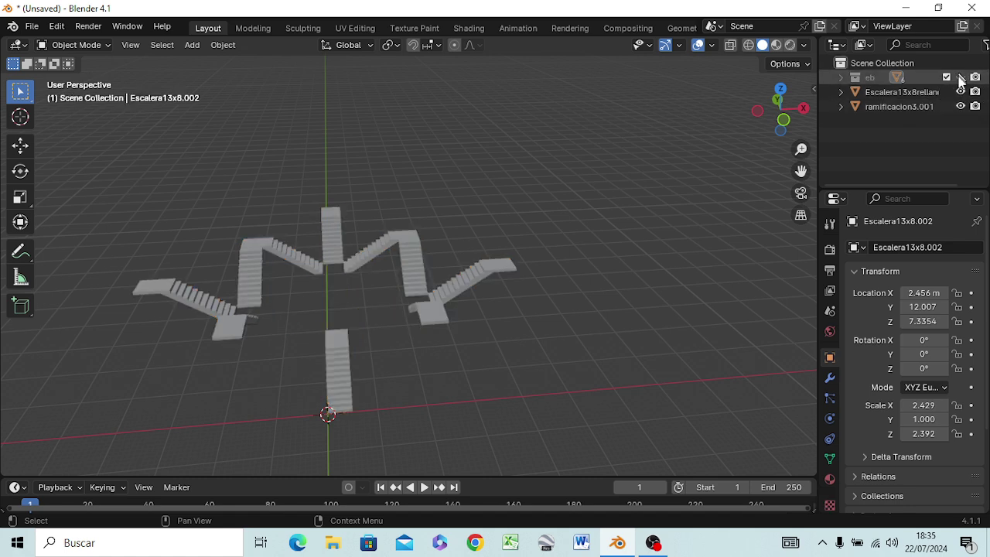
click(960, 78)
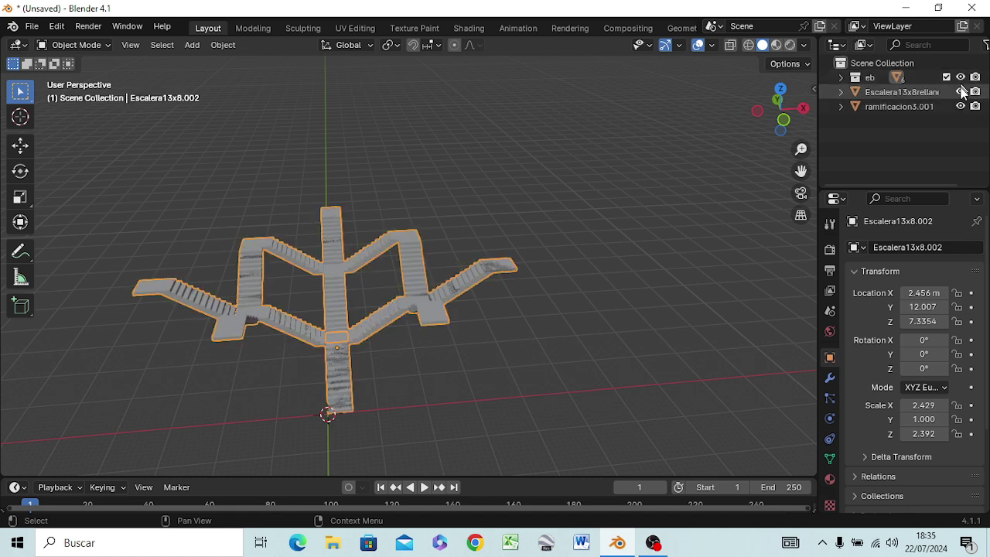
click(960, 78)
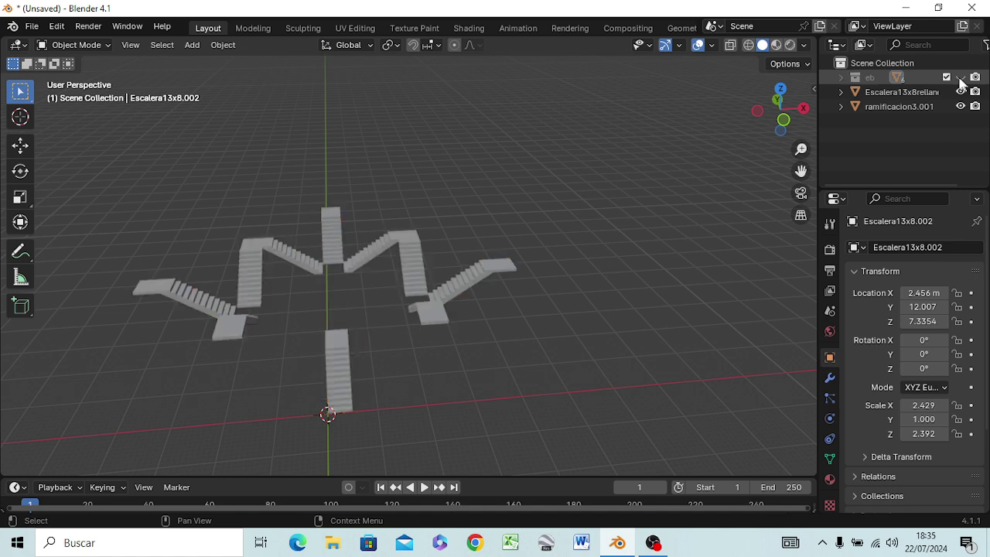
click(960, 77)
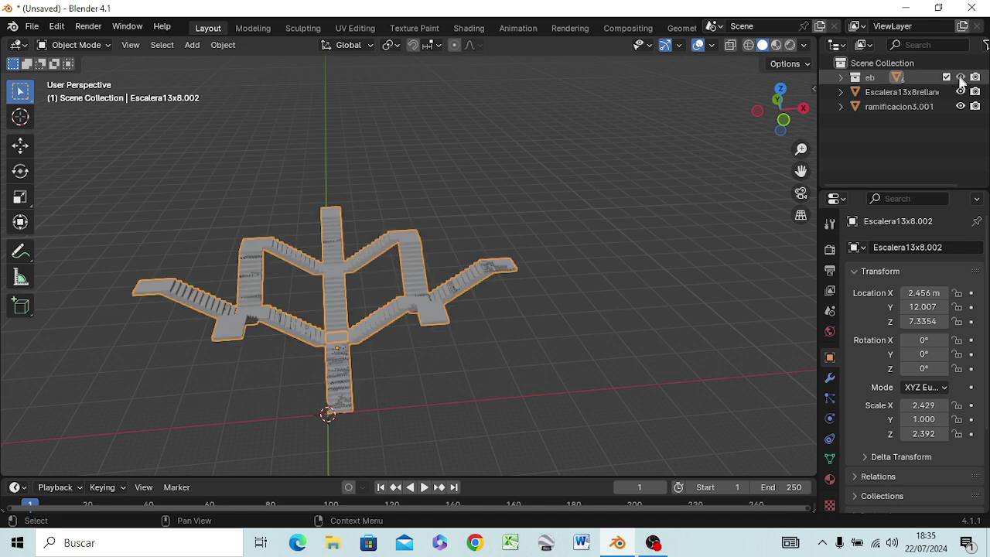
click(897, 78)
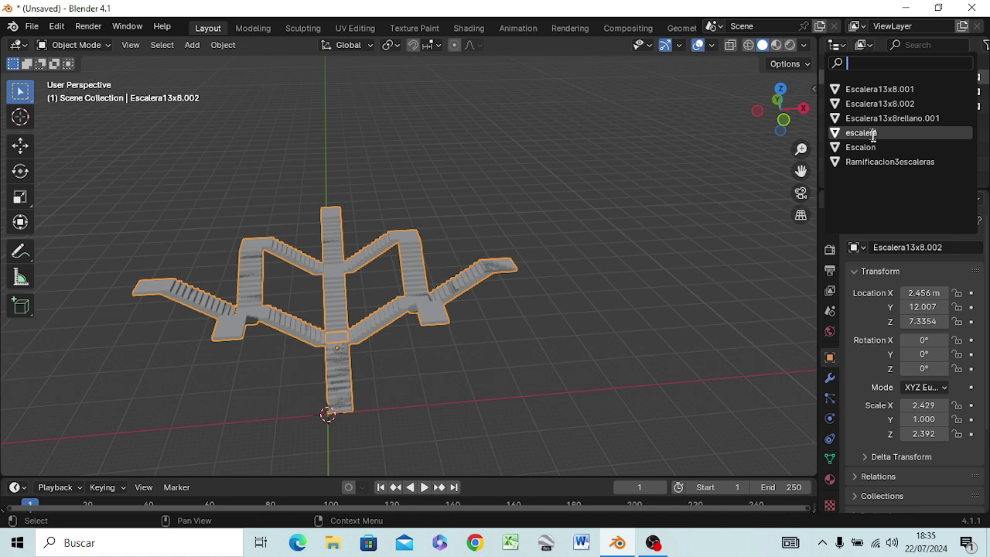
click(865, 164)
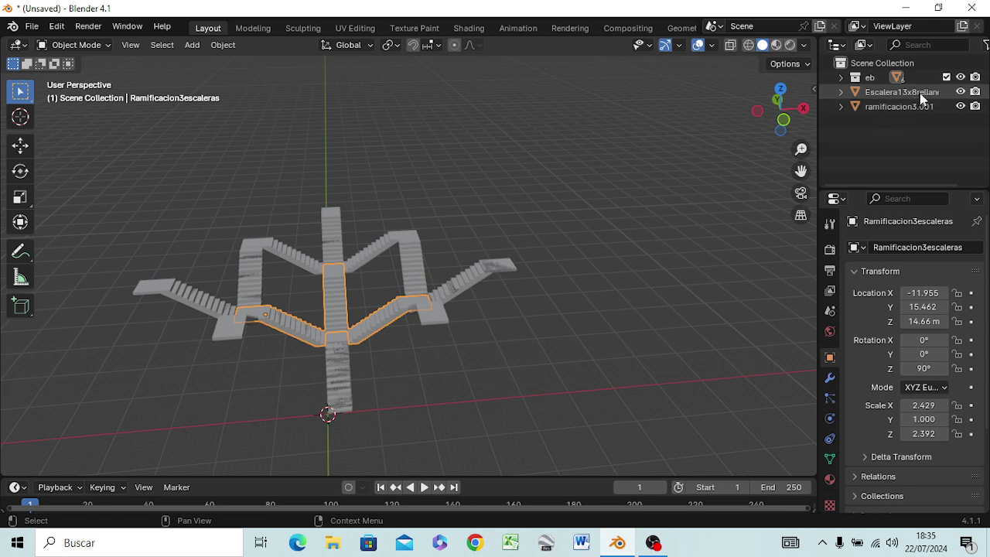
Step: Expand eb and hide its Escalera copies and landing staircase, leaving Ramificacion3escaleras visible
click(842, 78)
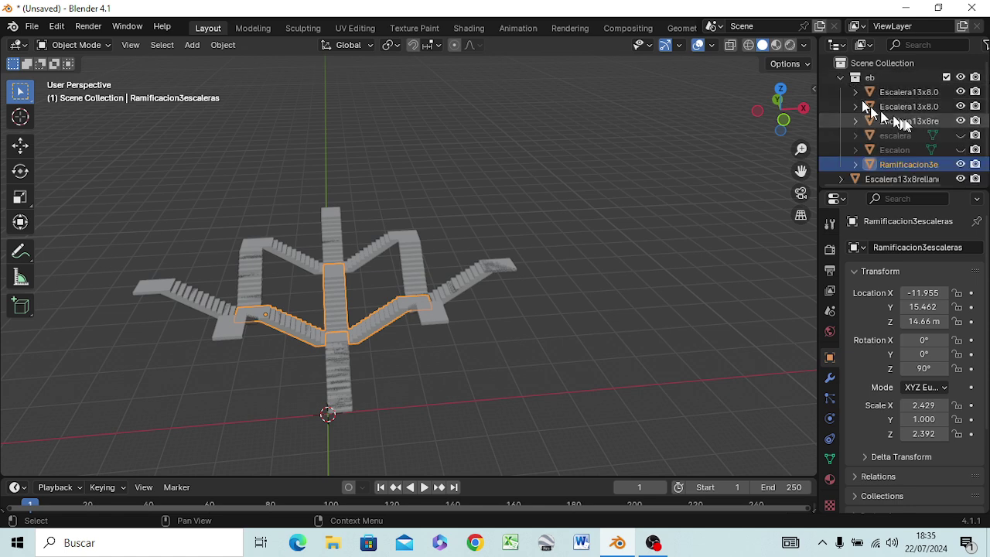
click(962, 120)
click(961, 106)
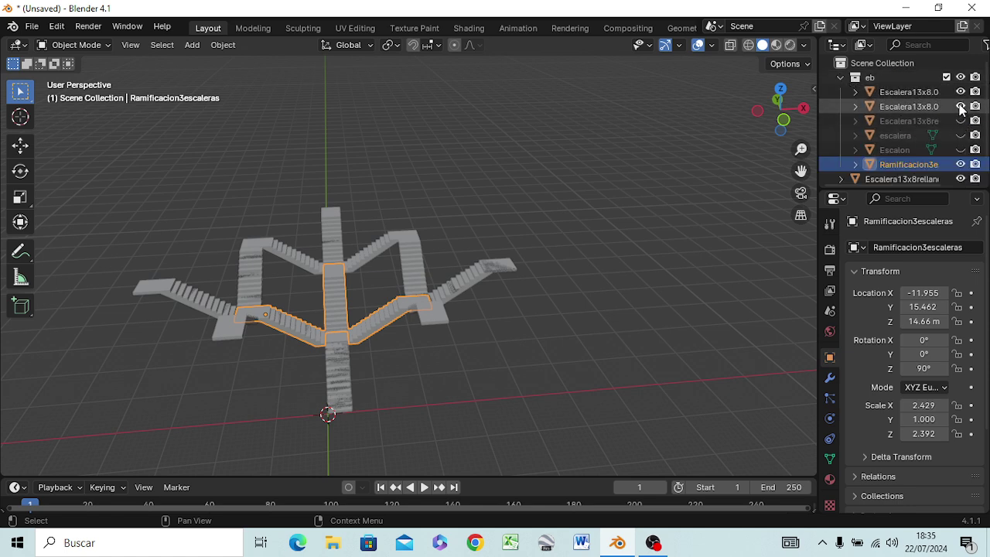
click(960, 93)
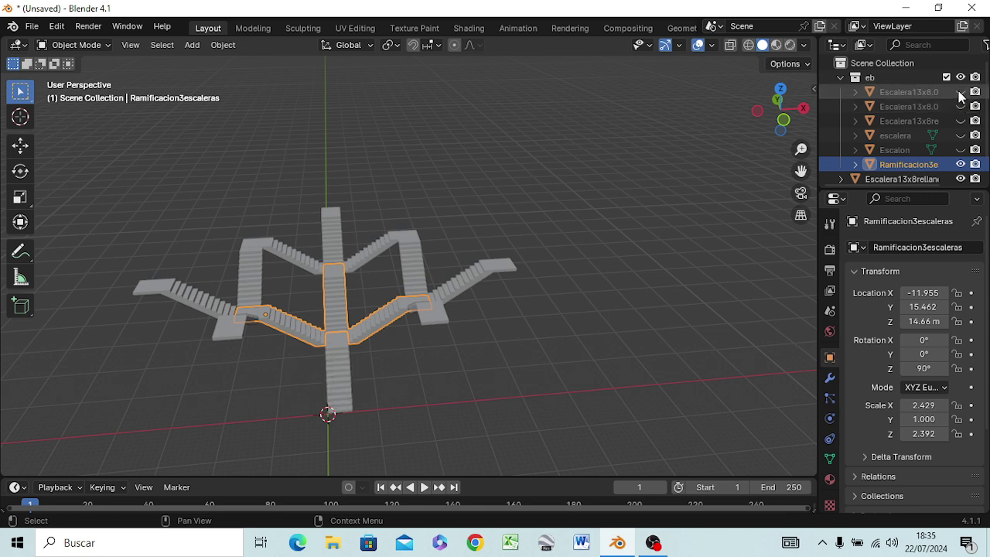
click(961, 92)
click(961, 106)
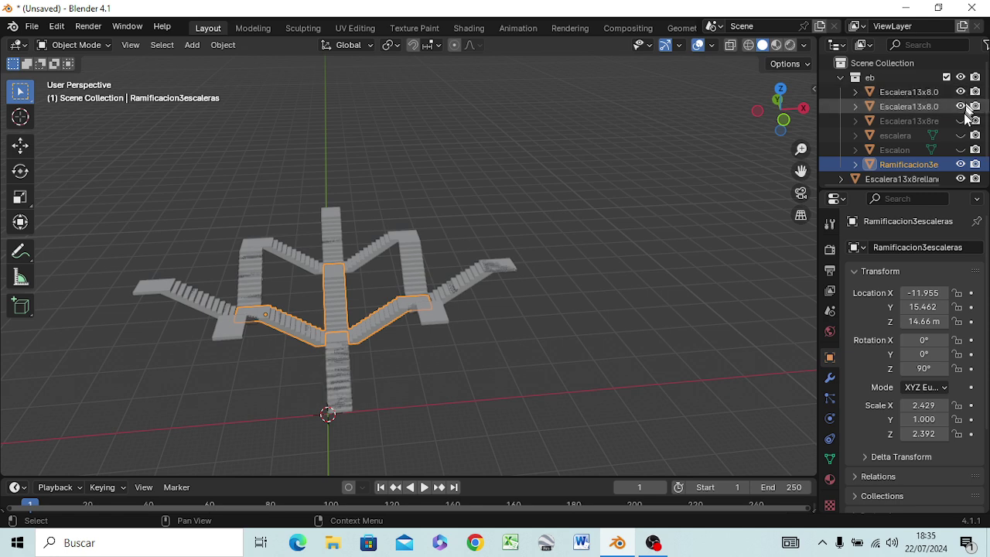
click(960, 120)
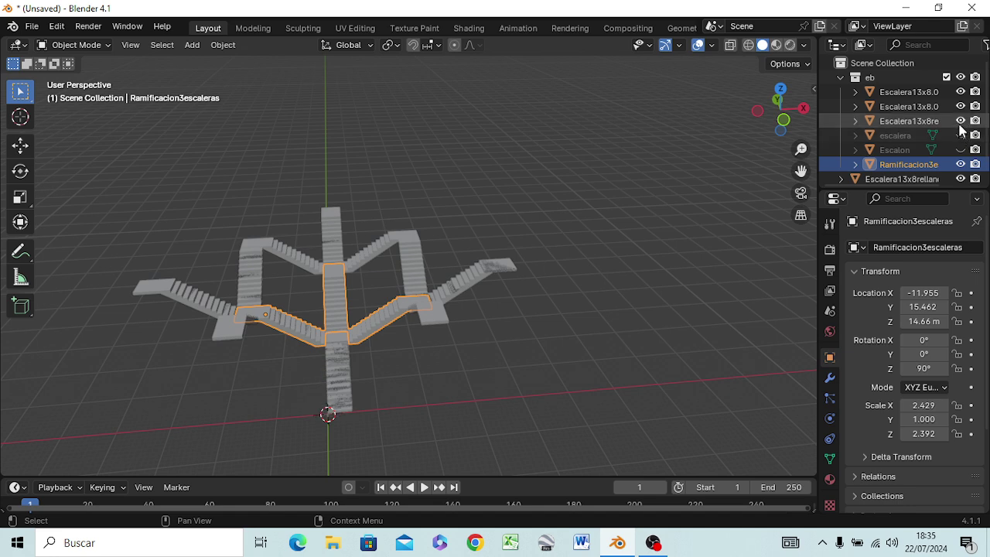
click(961, 120)
click(961, 106)
Step: Flip eb's visibility repeatedly to compare, ending with Ramificacion3escaleras selected
click(961, 77)
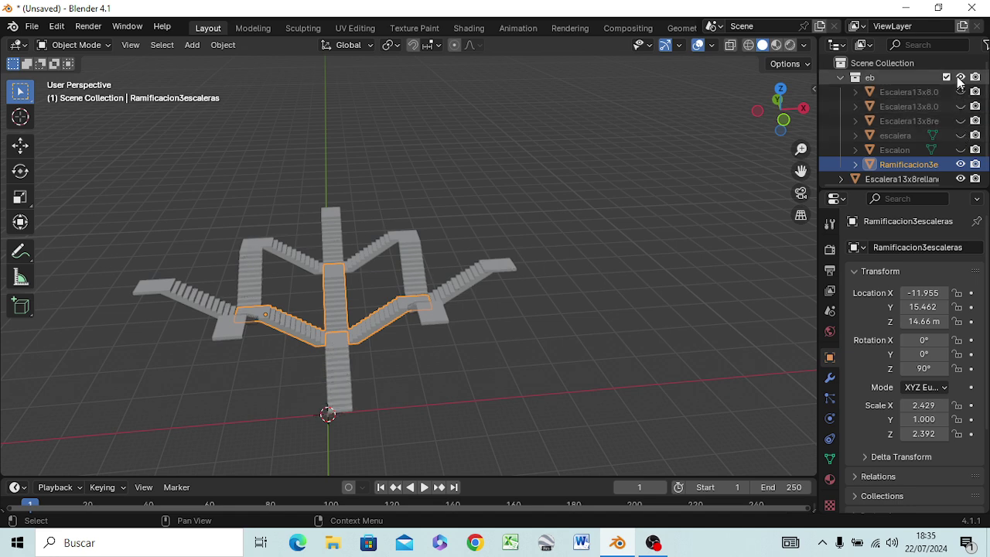
click(961, 78)
click(963, 76)
click(962, 77)
click(962, 76)
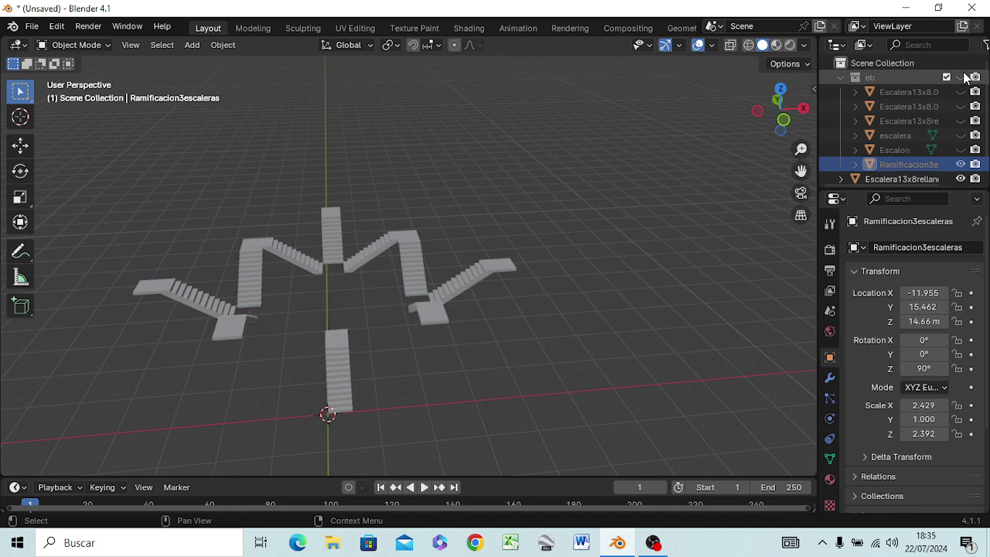
click(962, 77)
click(960, 78)
click(961, 77)
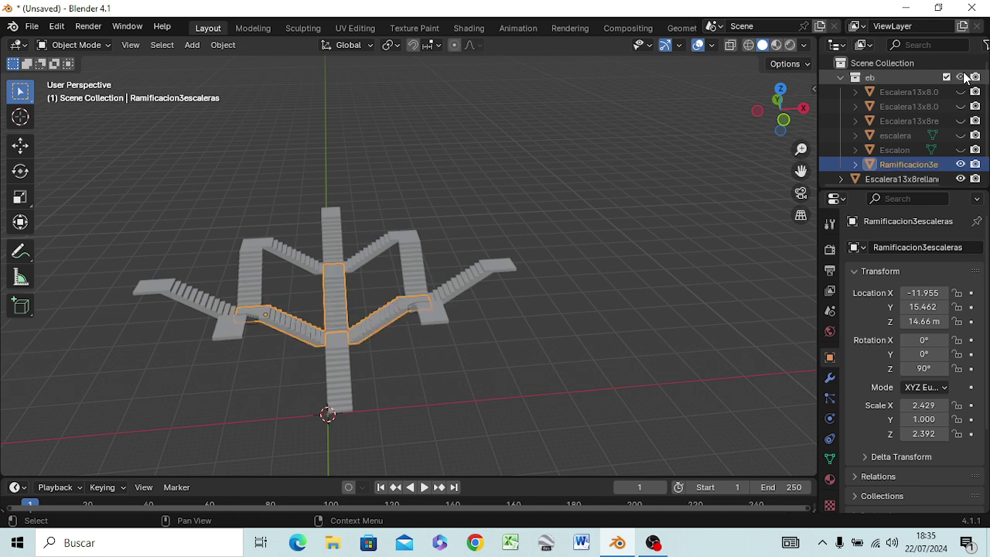
click(899, 163)
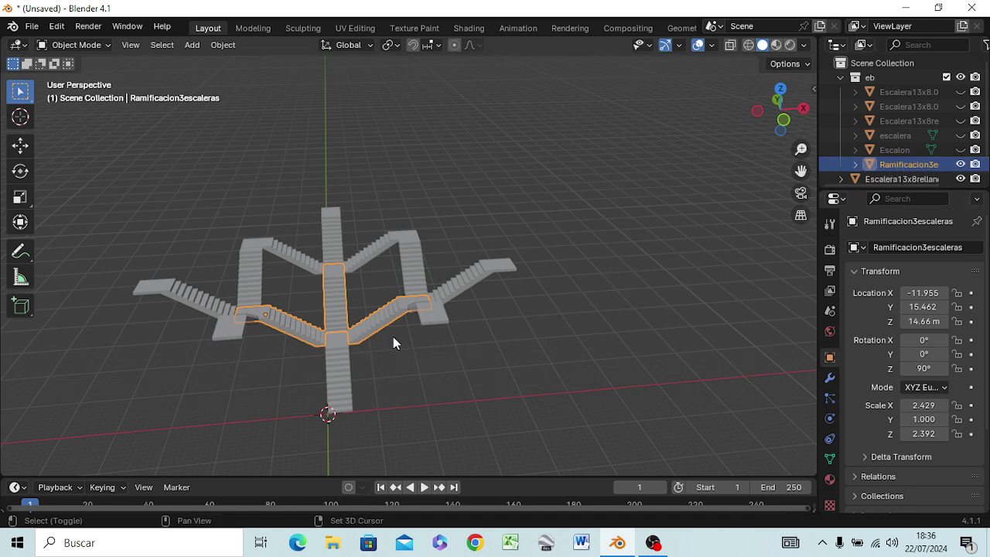
Step: Duplicate Ramificacion3escaleras in place, move the copy out of eb, and hide the original
key(shift+d)
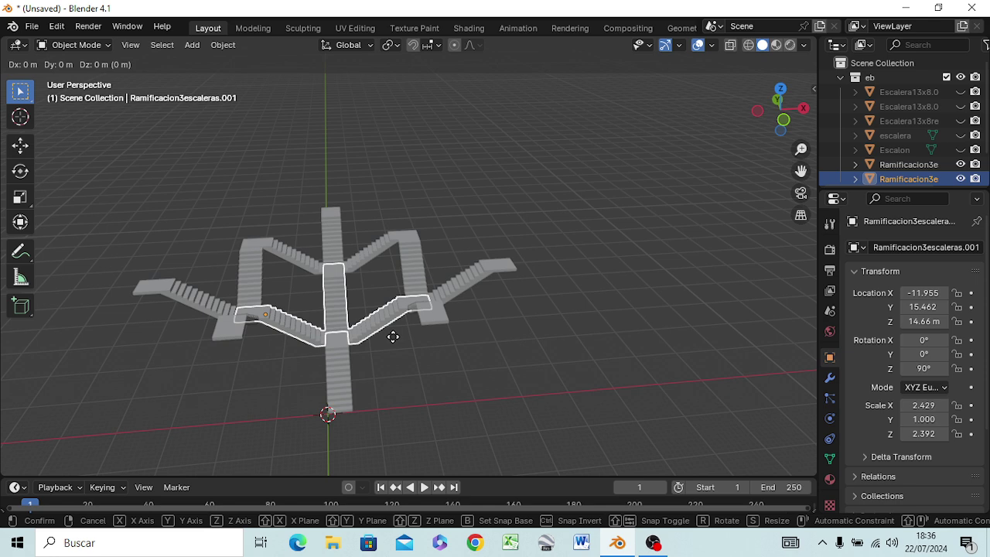
click(392, 336)
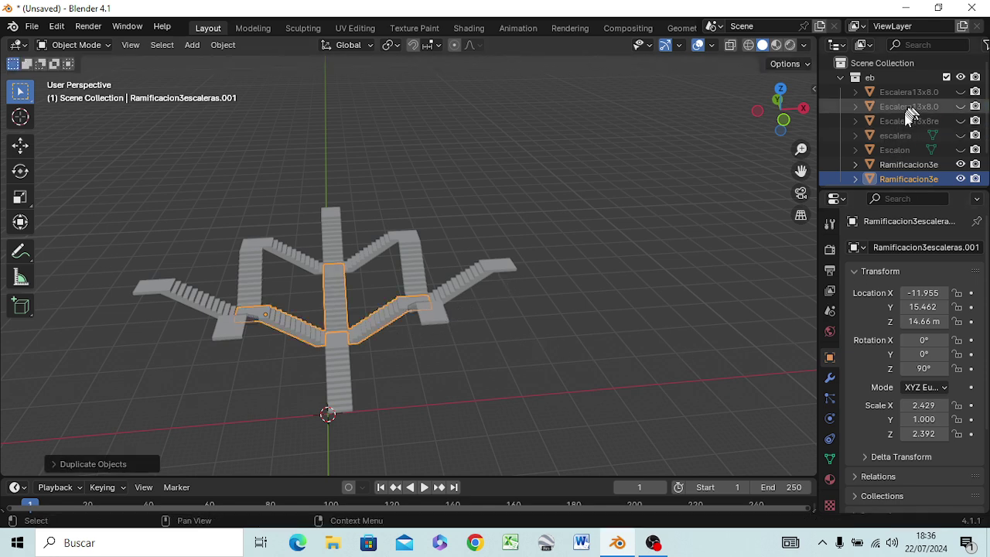
scroll(901, 126, down, 2)
mouse_move(893, 150)
mouse_down()
mouse_move(880, 184)
mouse_move(850, 179)
mouse_up()
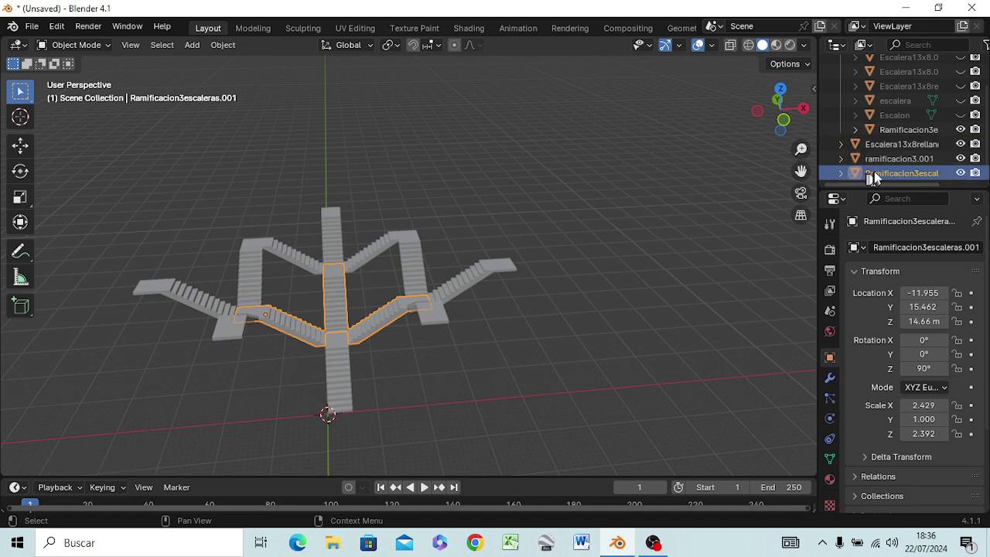
click(961, 130)
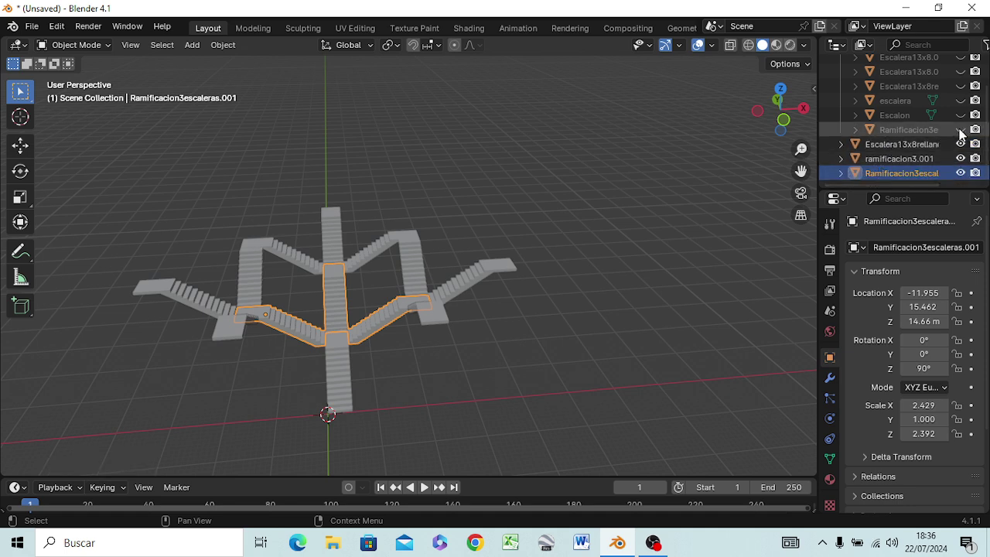
Step: Hide the eb collection, box-select all visible stair pieces, and join them into Ramificacion3escaleras.001
scroll(888, 108, up, 3)
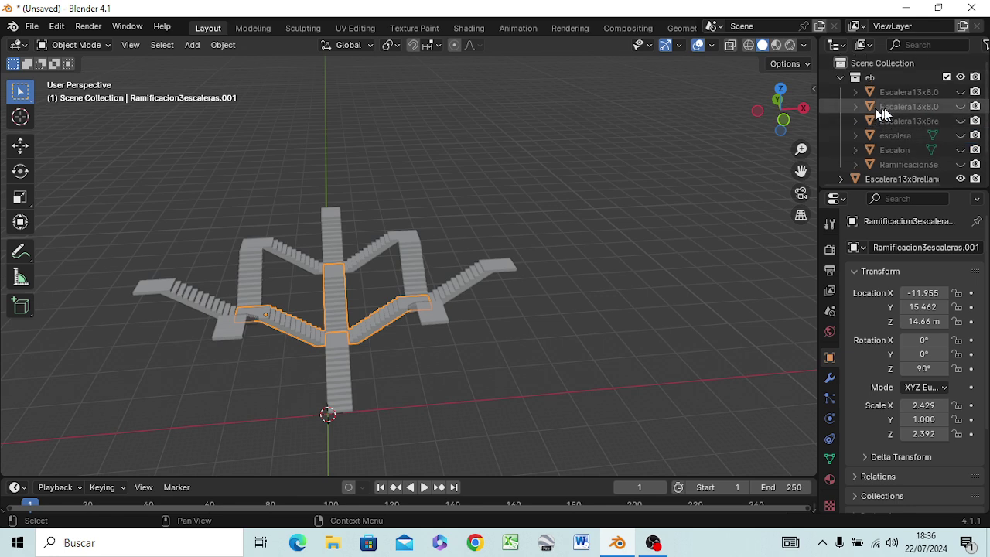
click(841, 77)
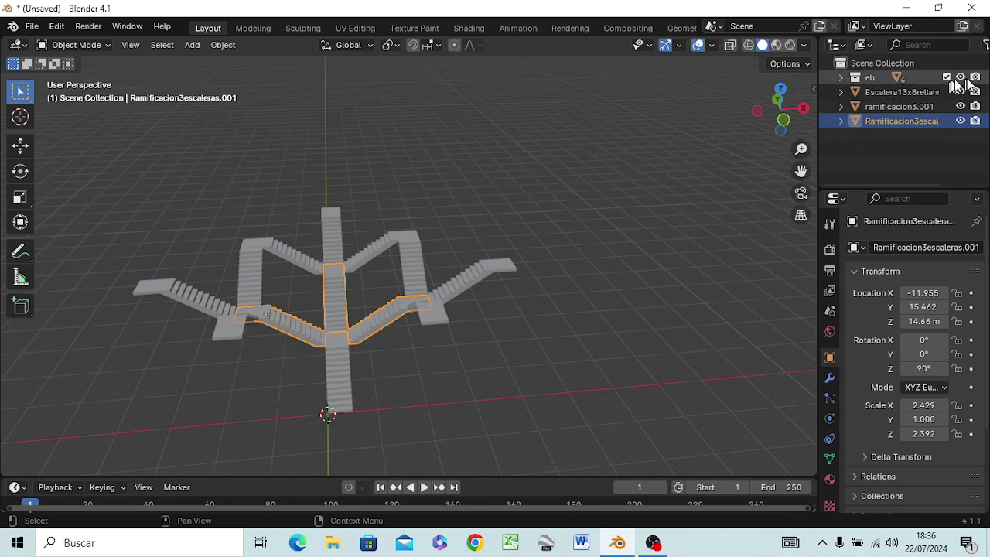
click(961, 77)
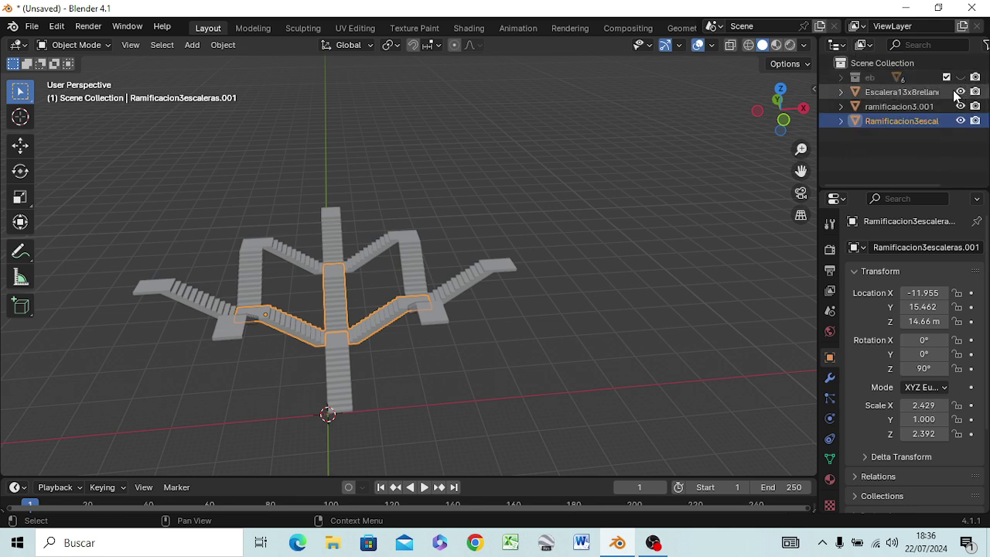
click(960, 92)
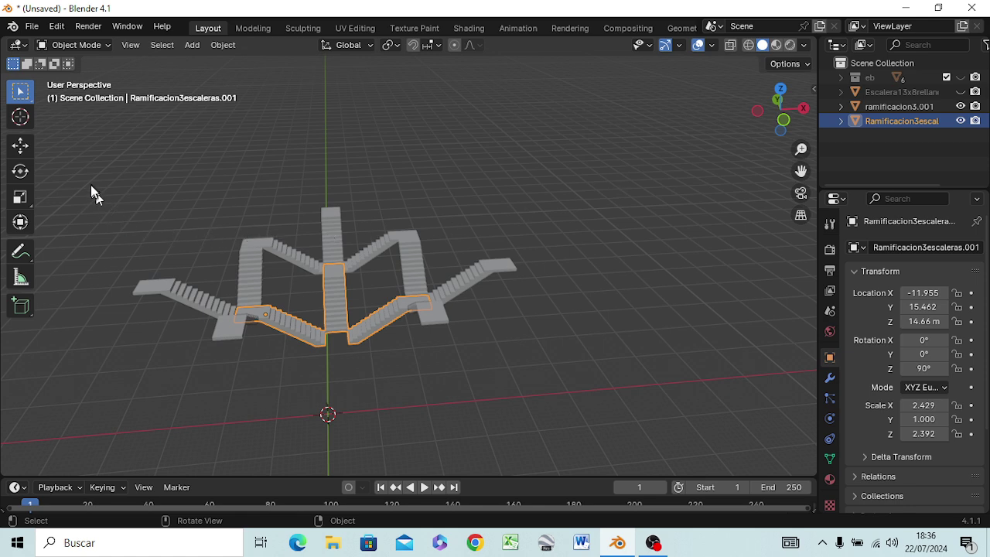
click(960, 92)
mouse_move(70, 153)
mouse_down()
mouse_move(639, 440)
mouse_move(639, 453)
mouse_up()
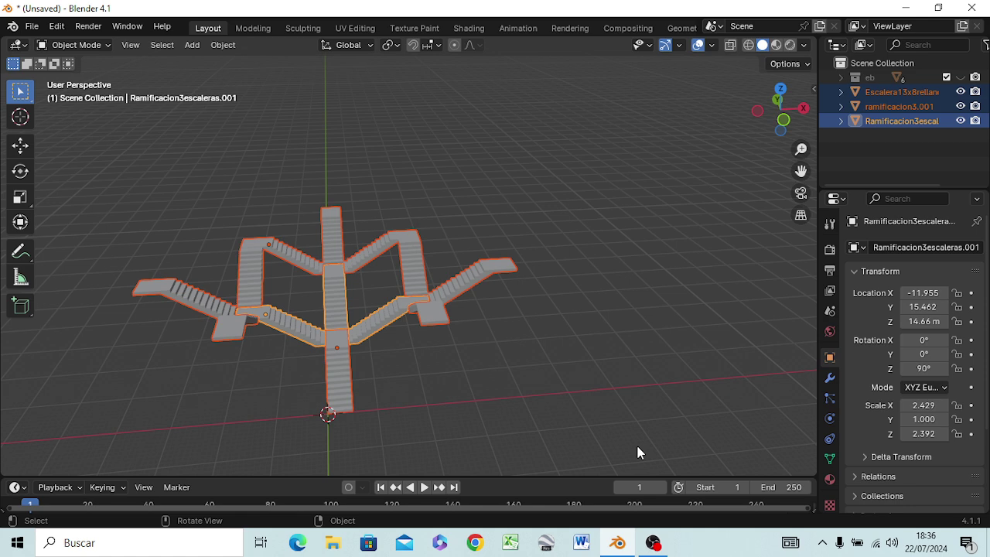
key(ctrl)
key(ctrl+j)
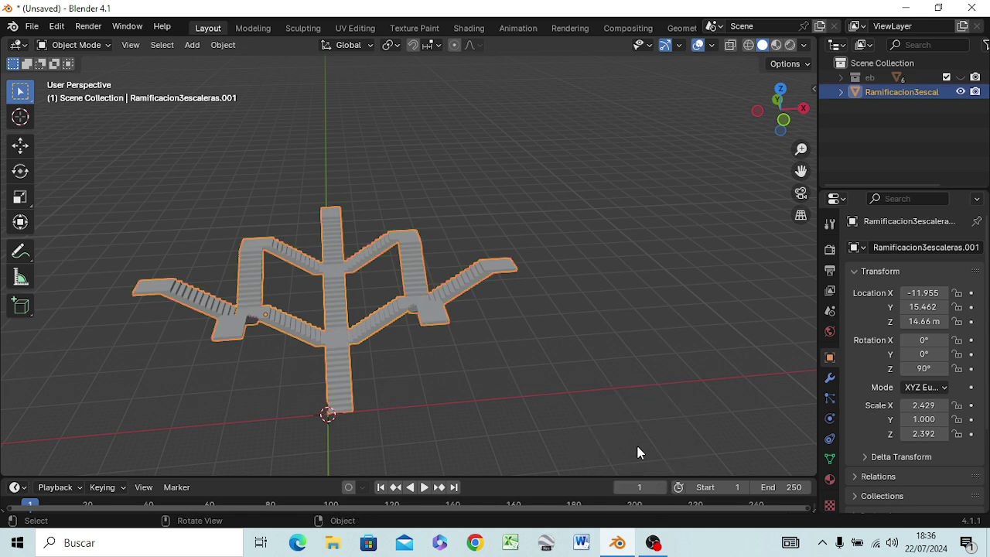
Step: Rename the joined staircase object to EstructuradeEscalera
double_click(897, 92)
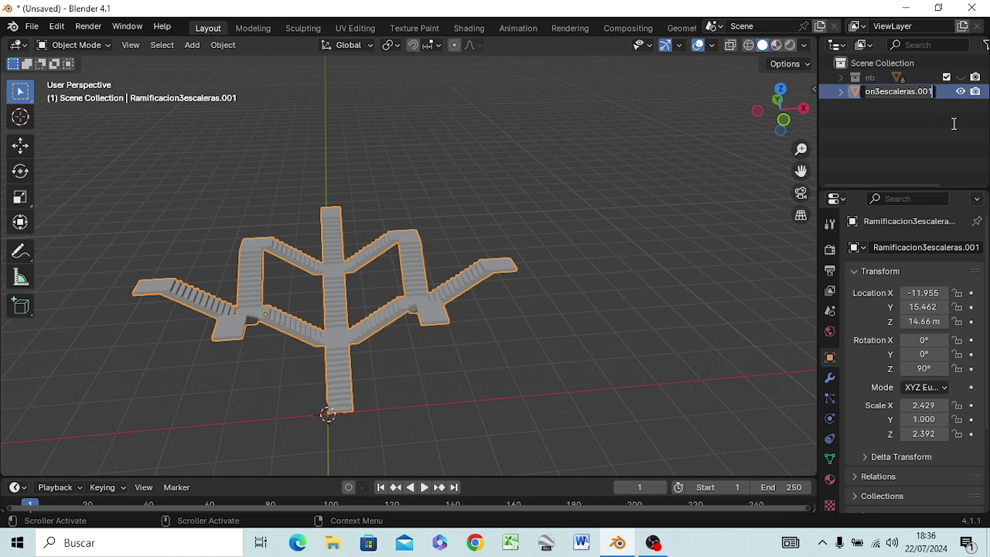
key(BackSpace)
text(Estruc)
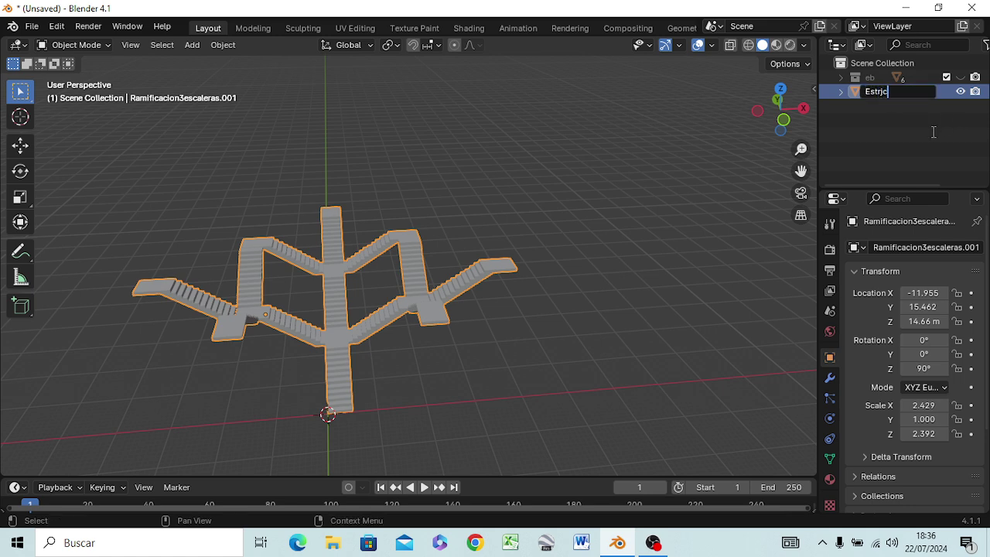
key(Return)
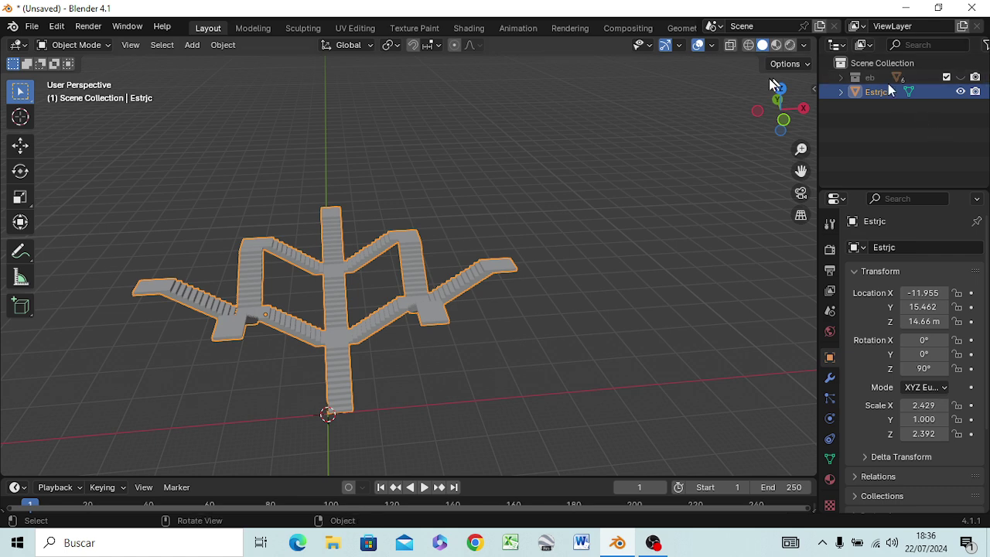
double_click(876, 92)
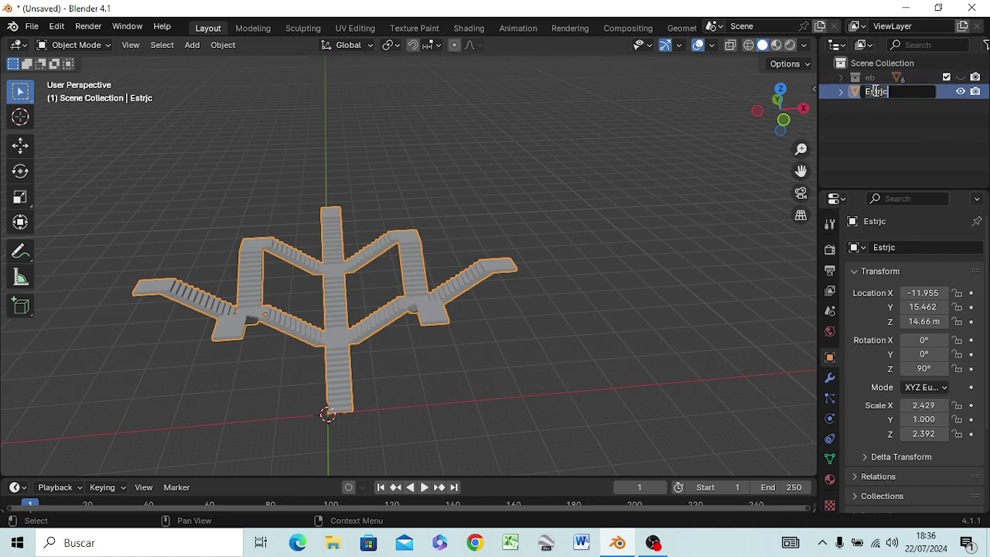
click(915, 101)
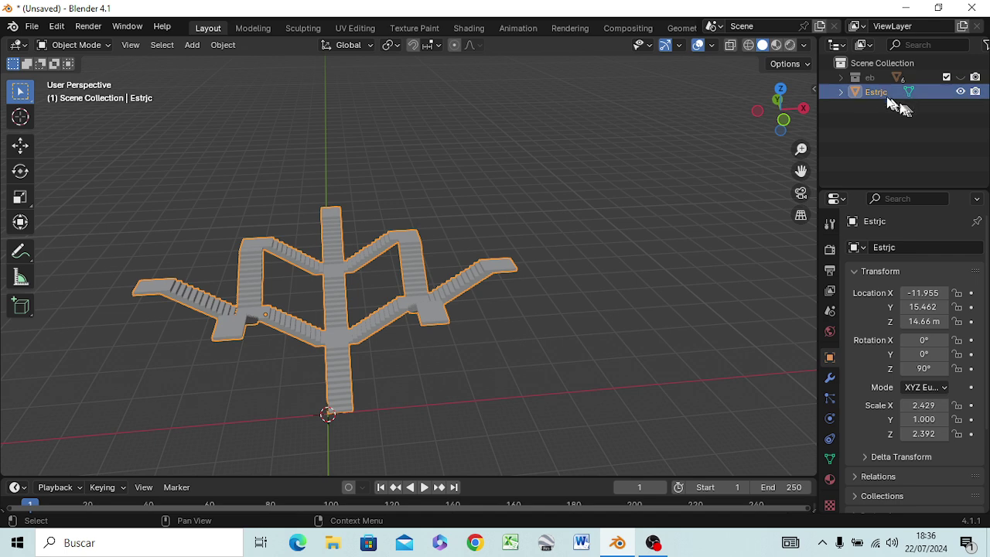
double_click(881, 92)
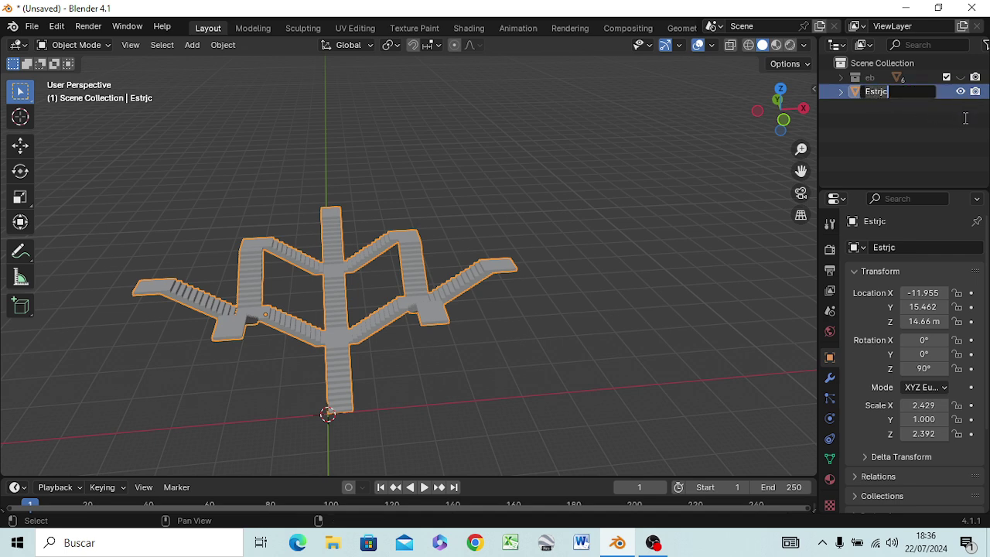
text(E)
text(ruc)
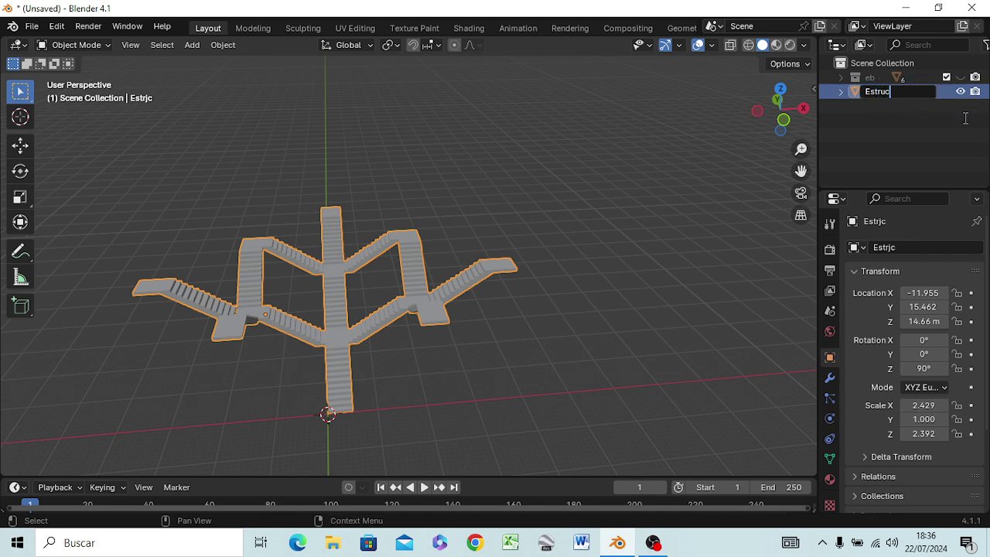
text(rade)
text(Esc)
text(alera)
key(Return)
Step: Duplicate EstructuradeEscalera, keeping the copy in place over the original
click(901, 93)
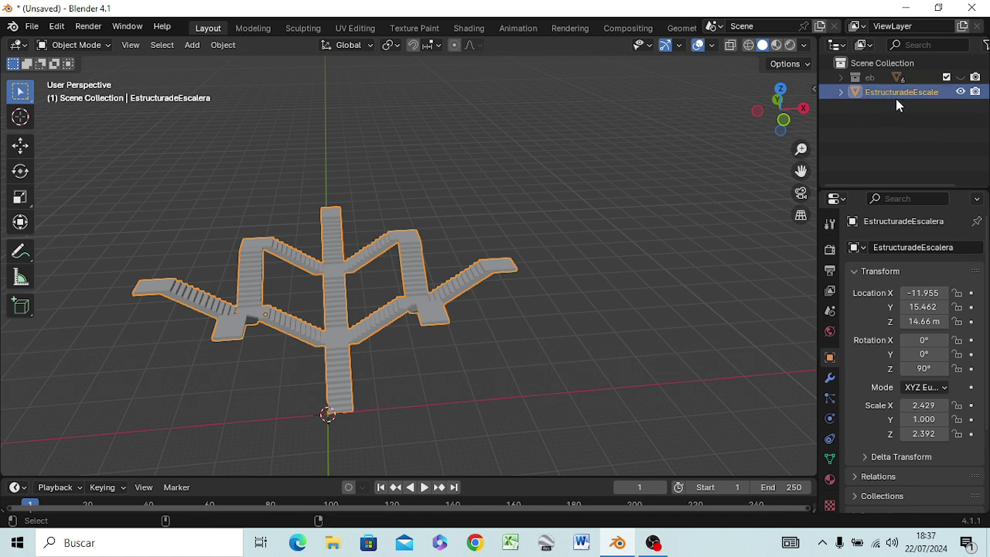
click(896, 100)
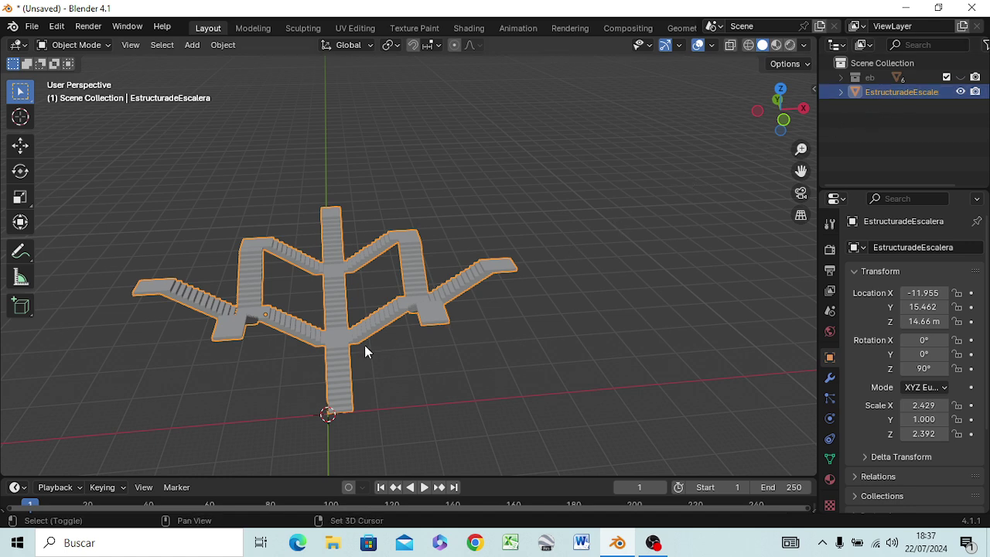
key(shift+d)
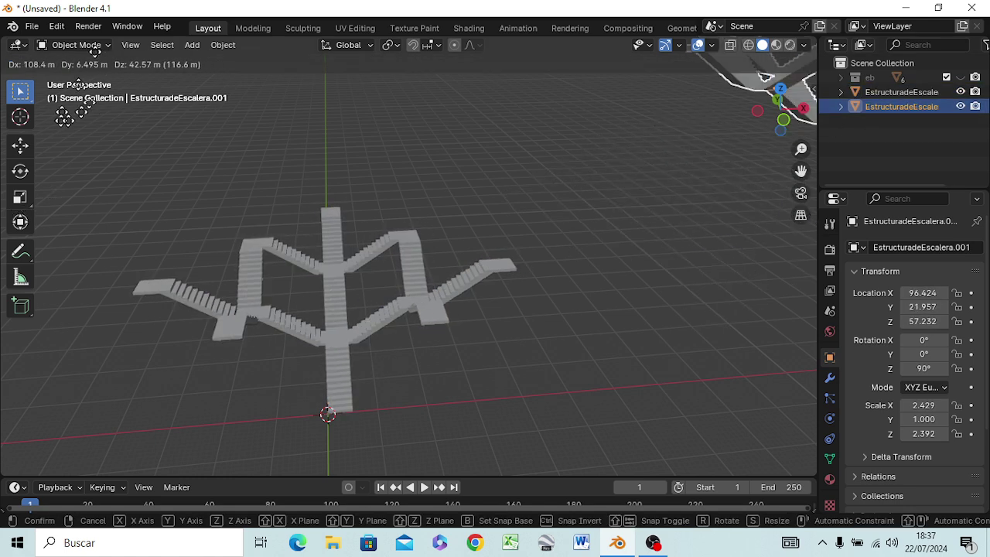
key(Escape)
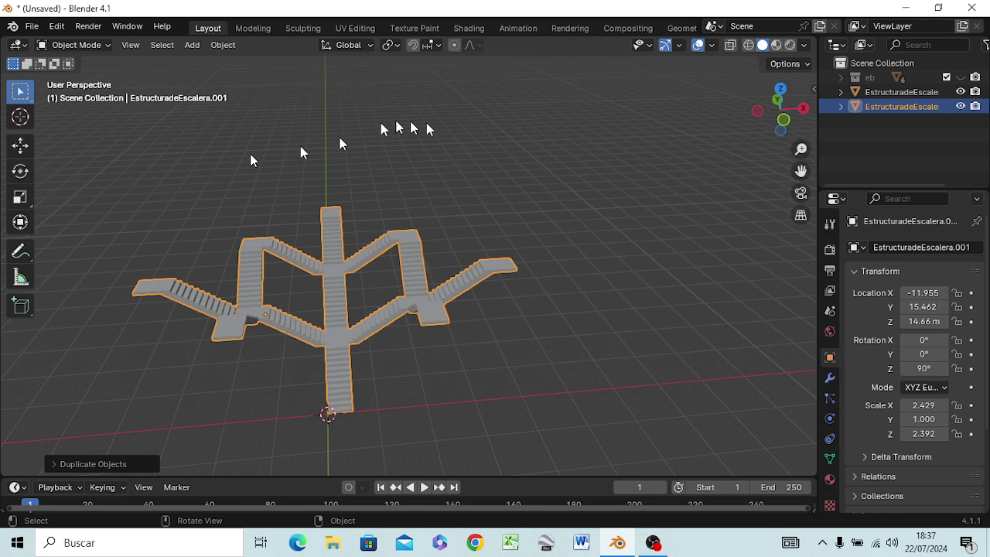
Step: Move EstructuradeEscalera.001 into eb, view the staircase from the right, and set the pivot to 3D Cursor
drag(885, 106, 864, 85)
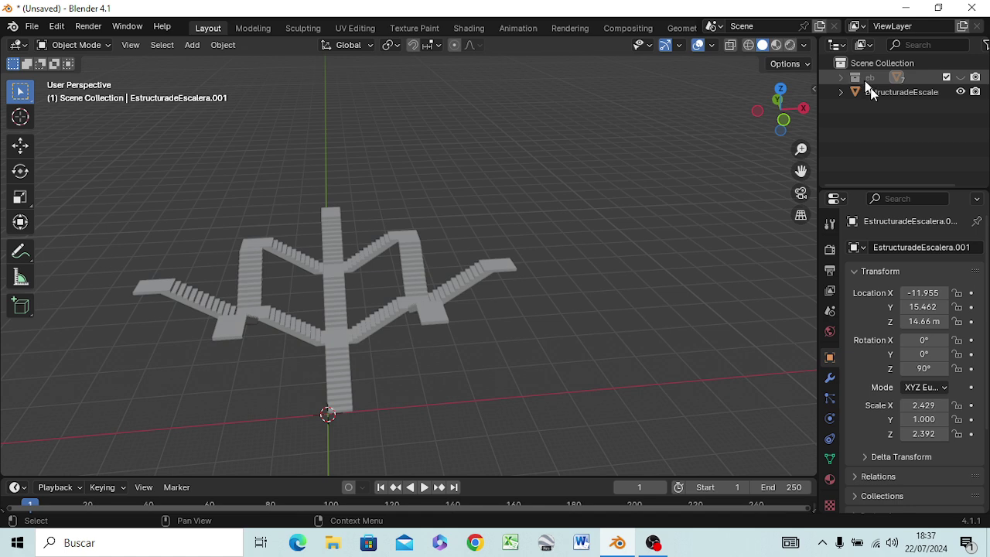
click(891, 93)
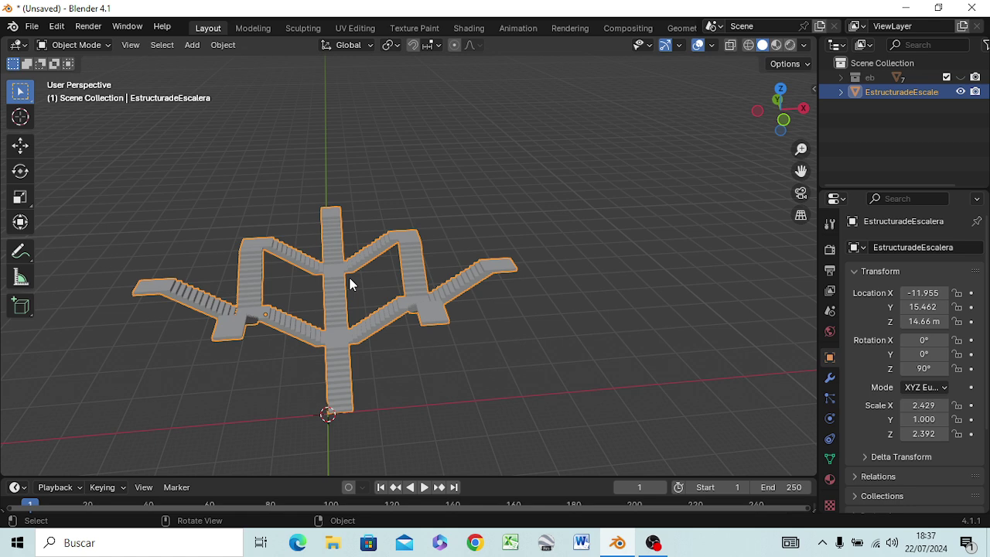
key(KP_3)
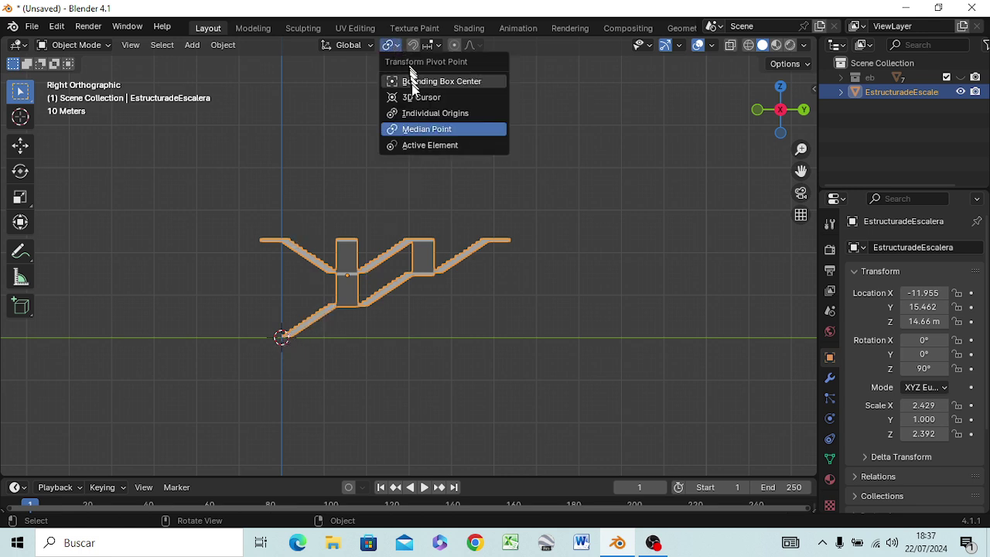
click(419, 98)
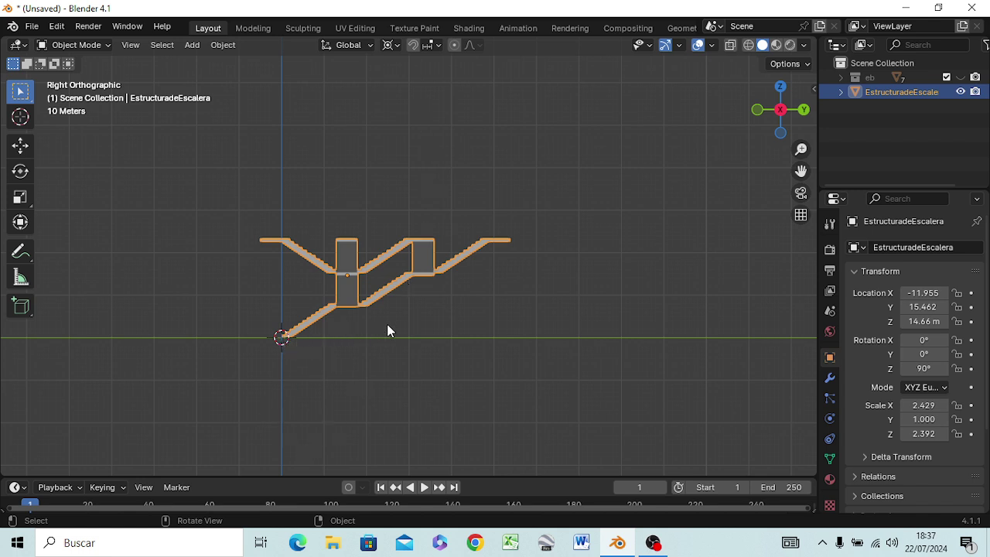
Step: Try a duplicate rotated 91° about Z, then undo it to remove the misrotated copy
key(shift+d)
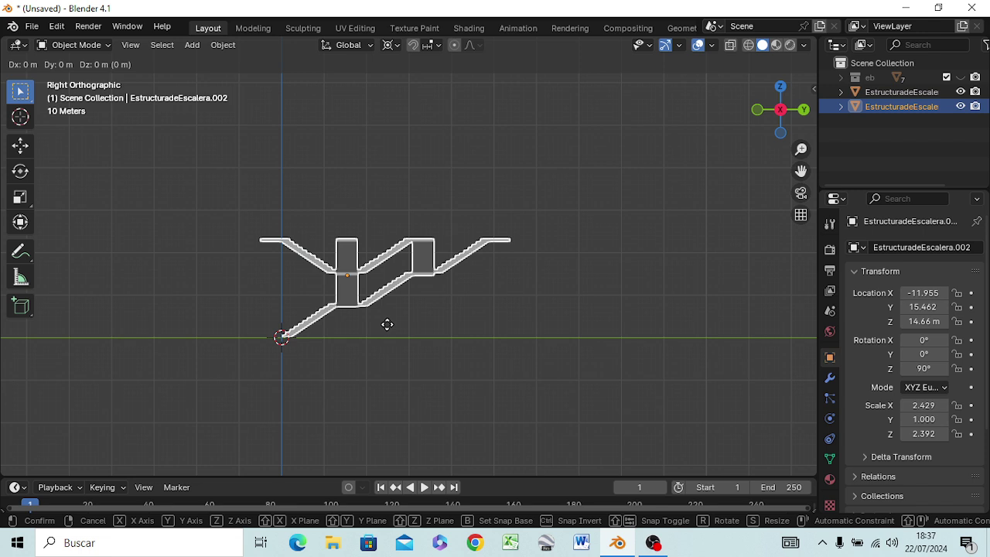
key(r)
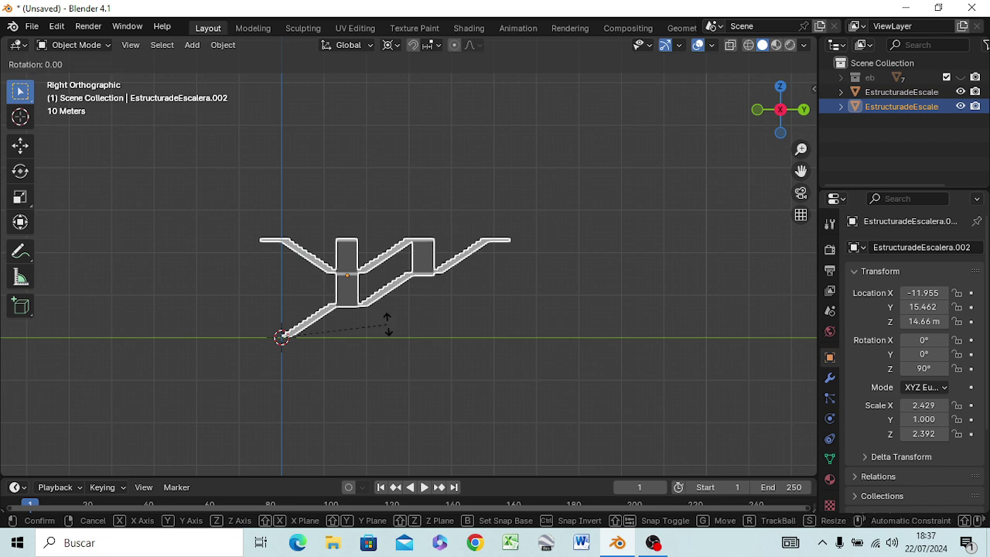
key(z)
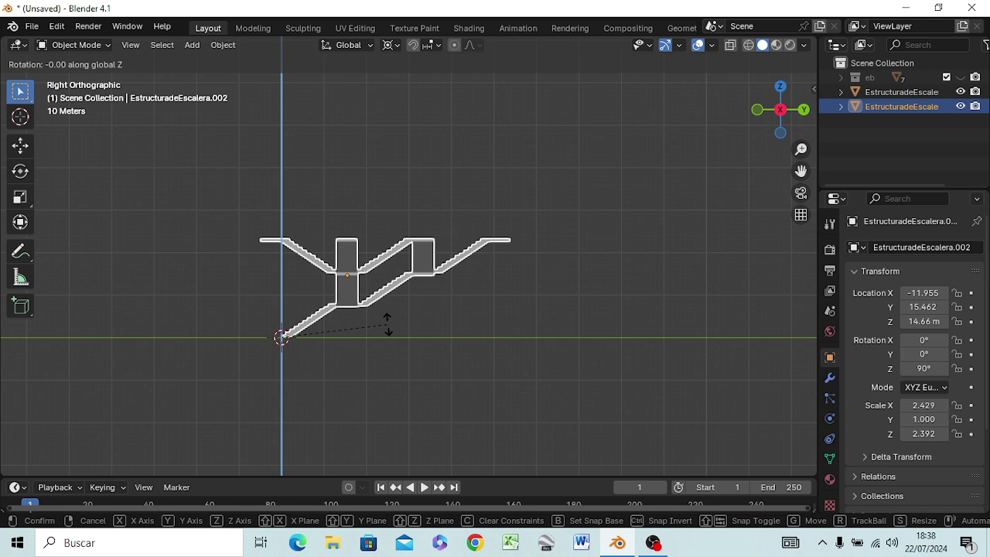
text(91)
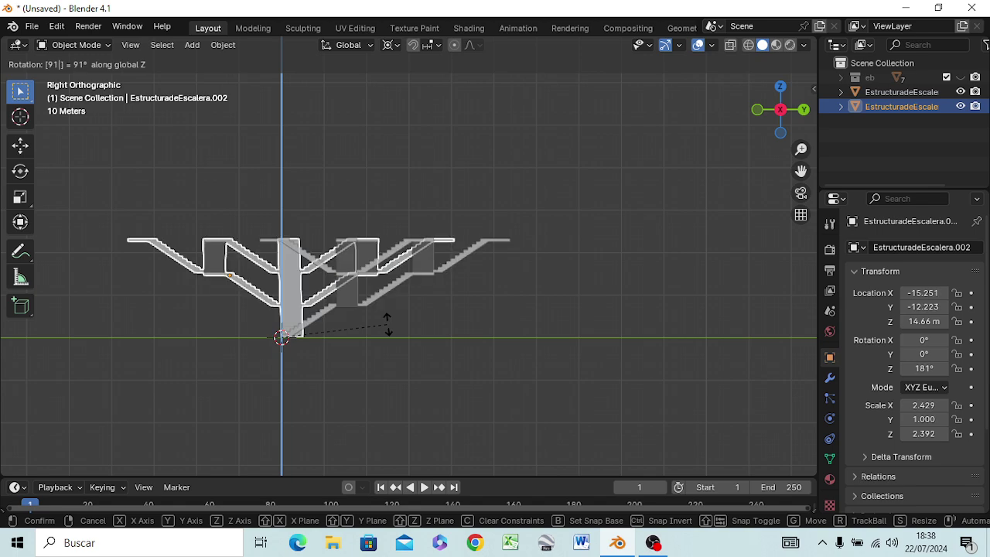
key(Return)
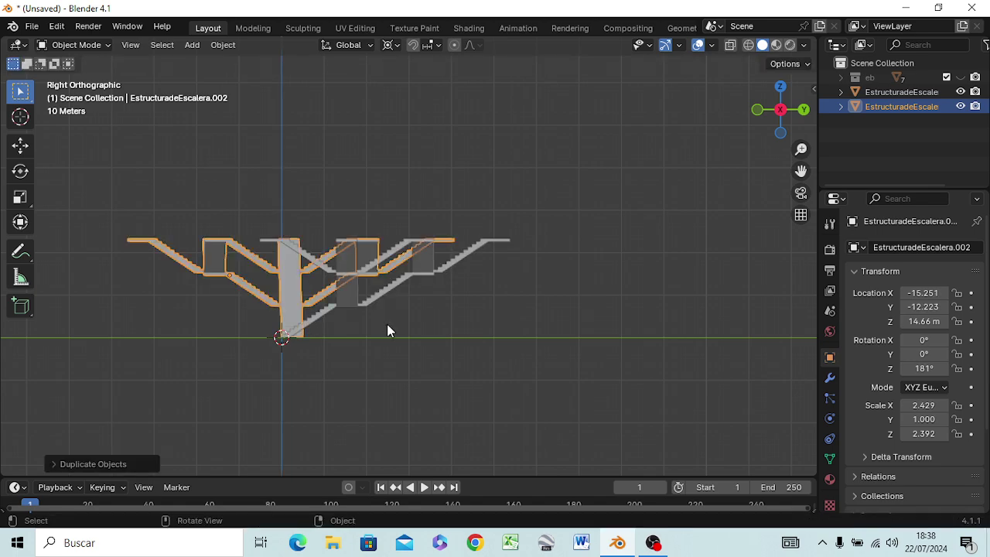
mouse_move(426, 324)
middle_down()
mouse_move(526, 397)
mouse_move(684, 365)
mouse_move(645, 360)
middle_up()
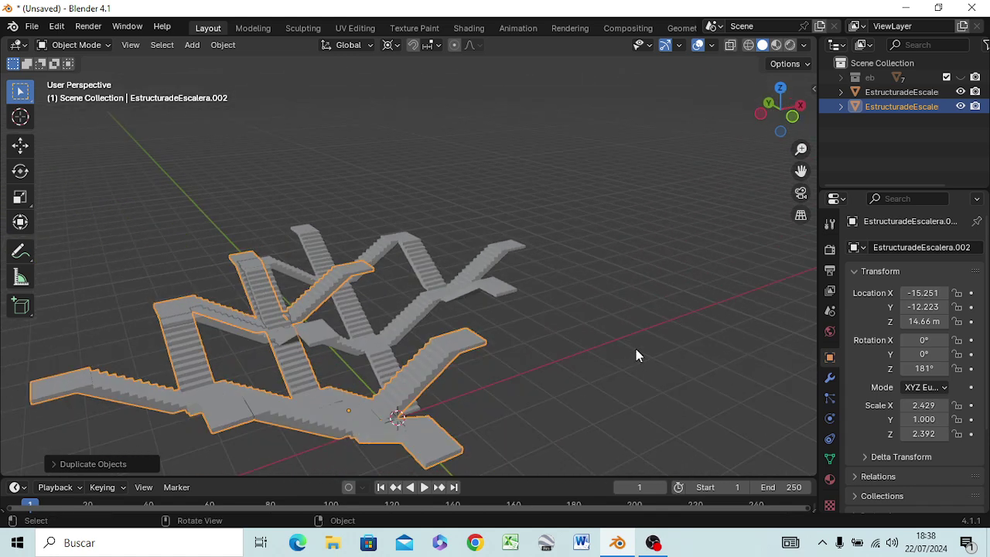
key(ctrl+z)
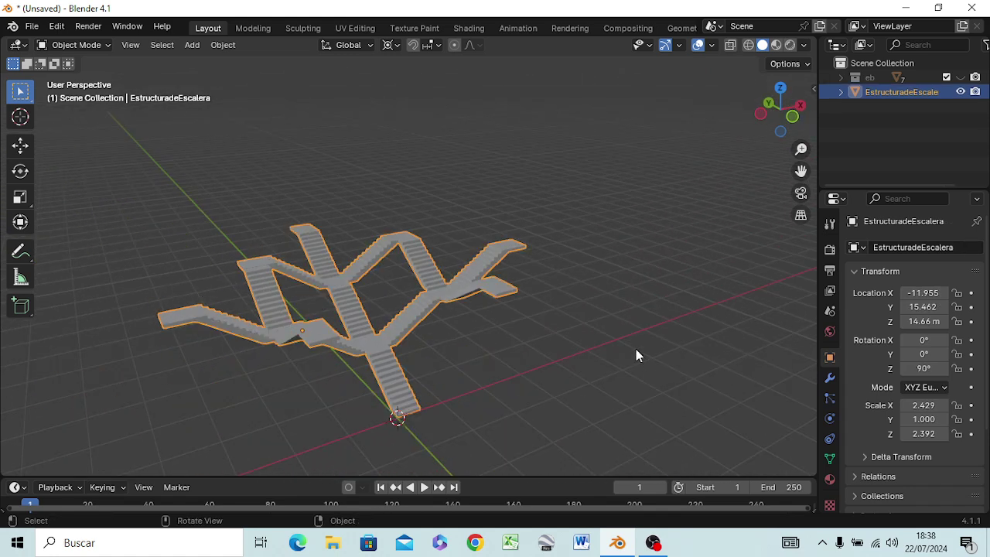
key(r)
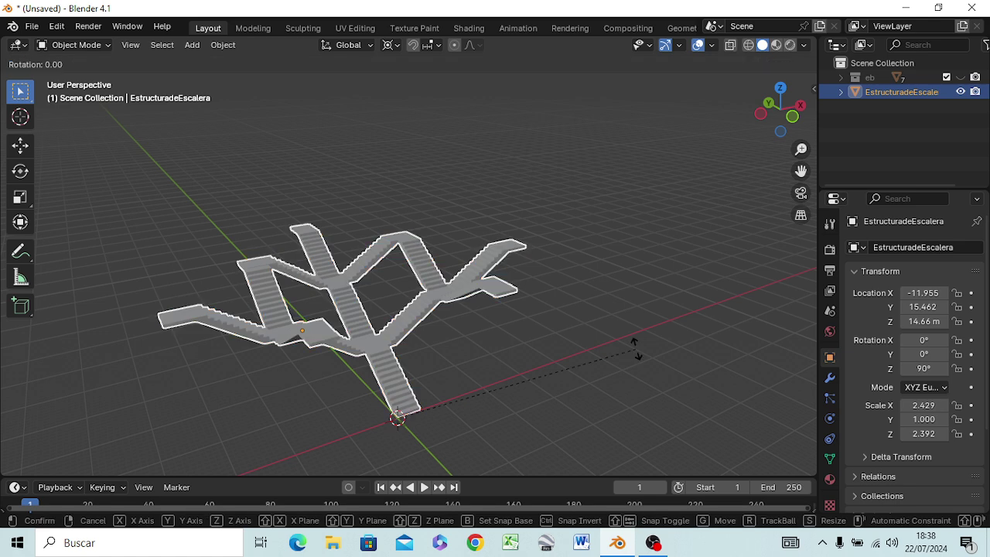
key(z)
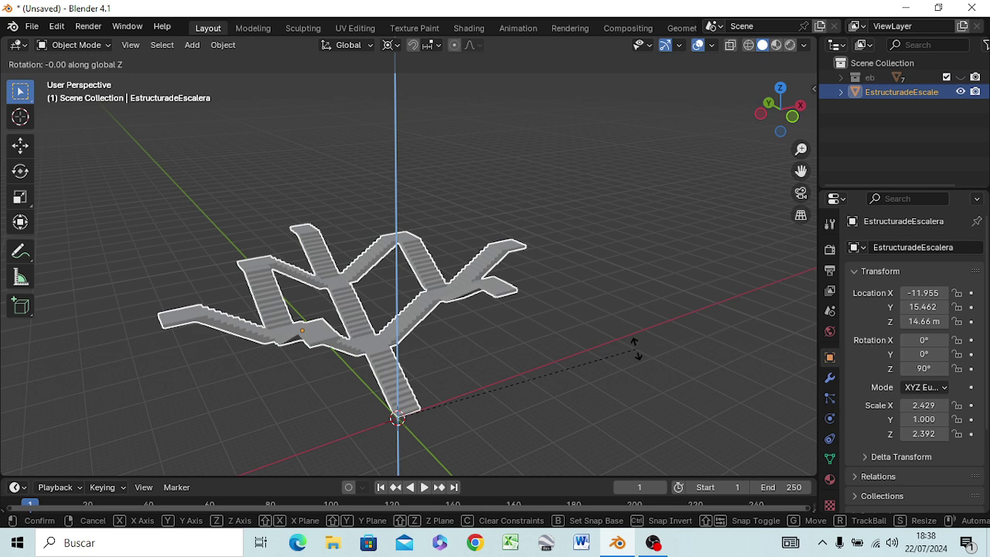
text(1)
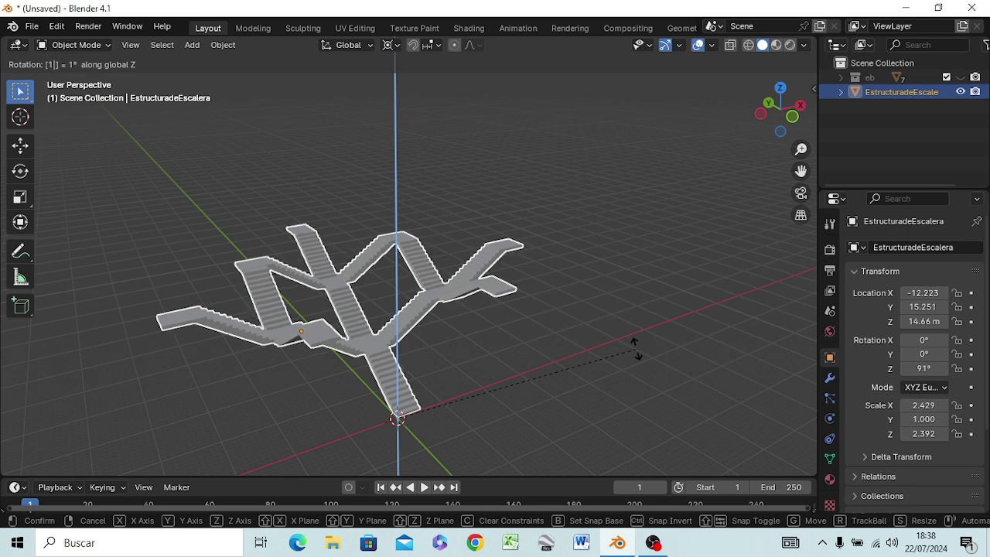
text(80)
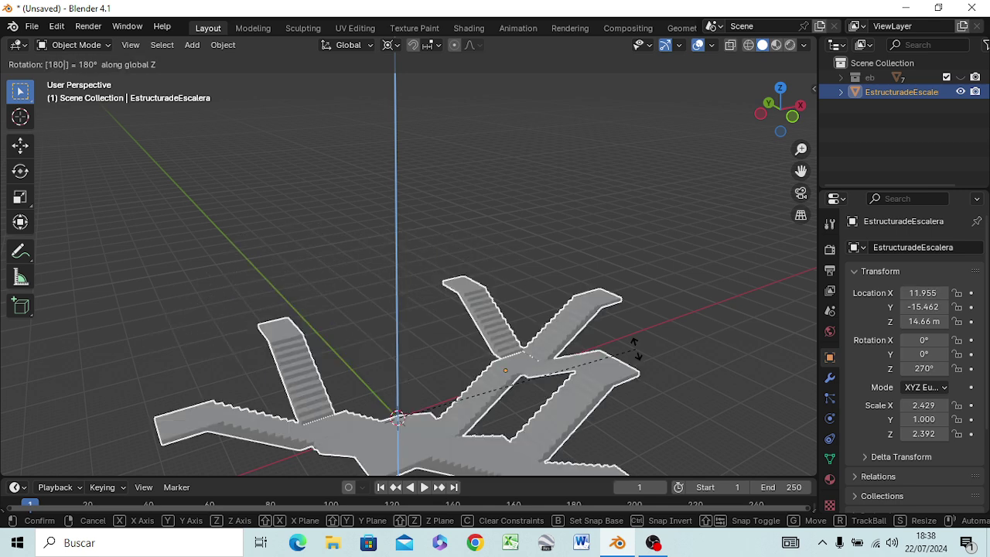
key(Return)
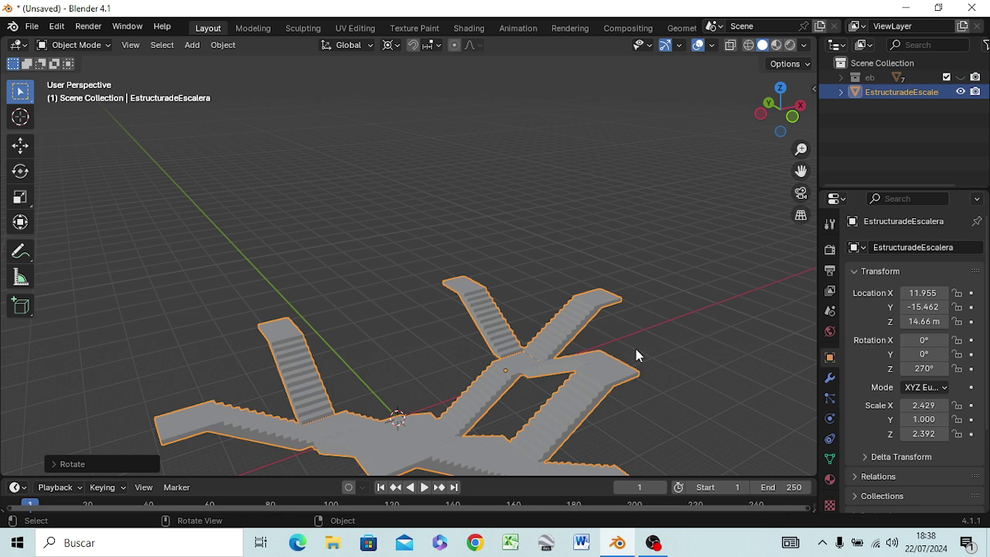
key(ctrl+z)
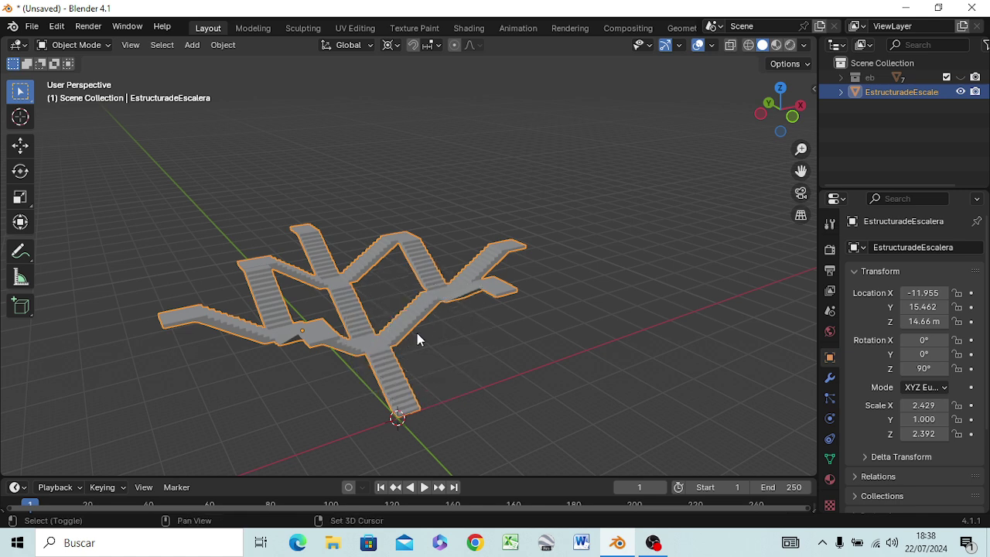
Step: Duplicate the staircase in place and rotate the copy 180° about Z to 270°
key(shift+d)
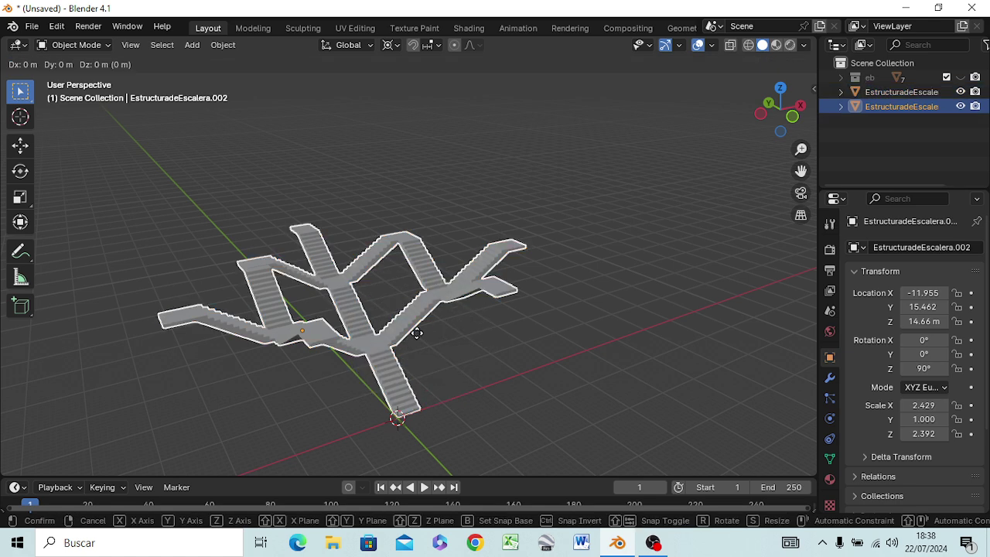
right_click(417, 333)
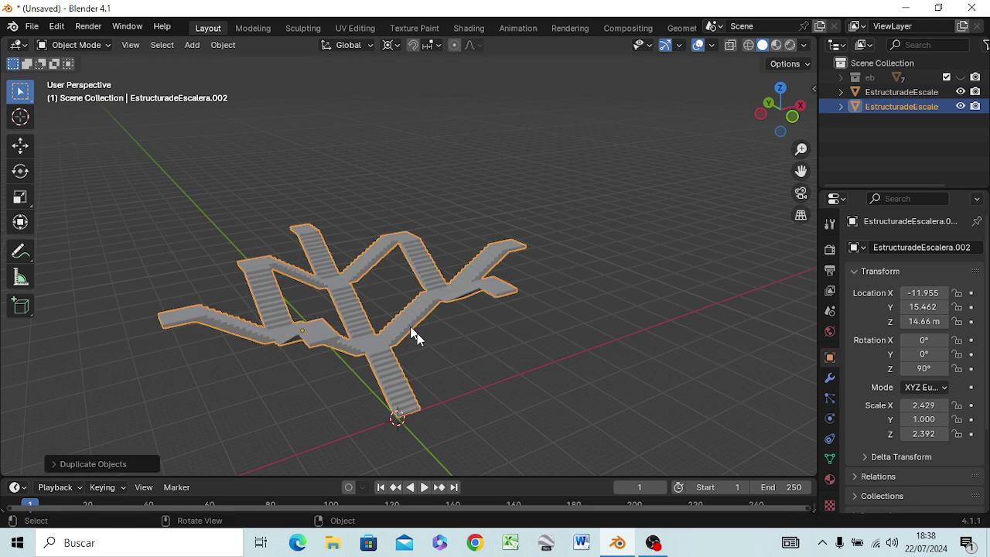
key(r)
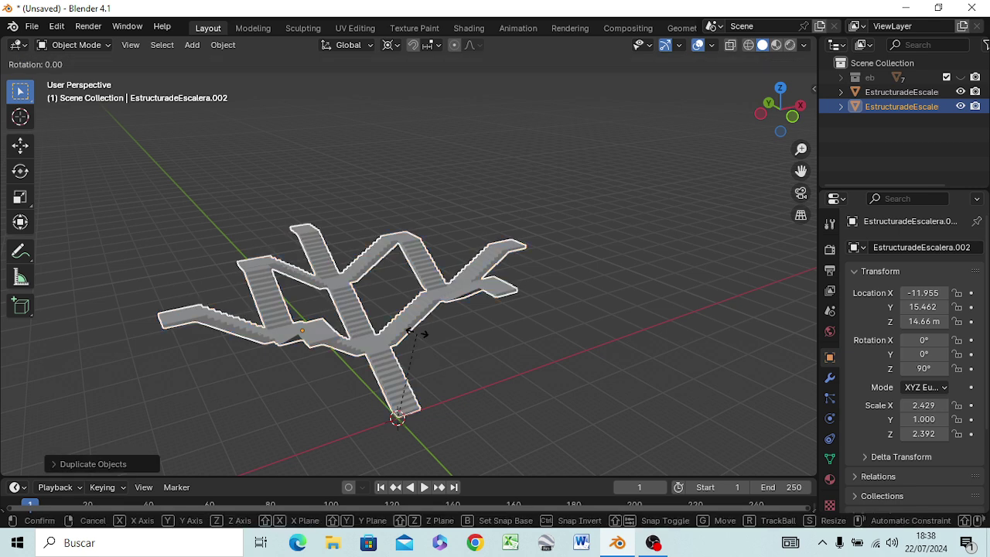
text(z)
text(1)
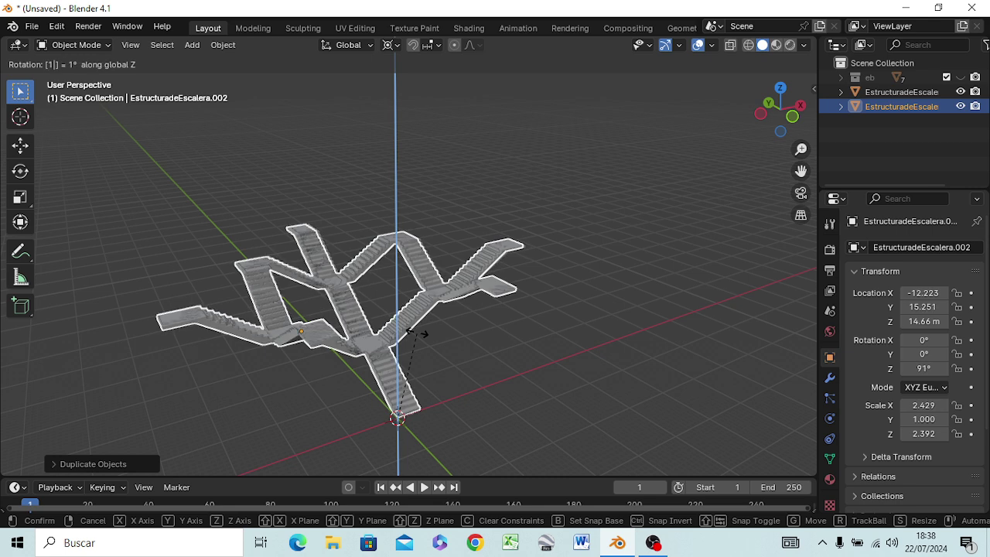
text(80)
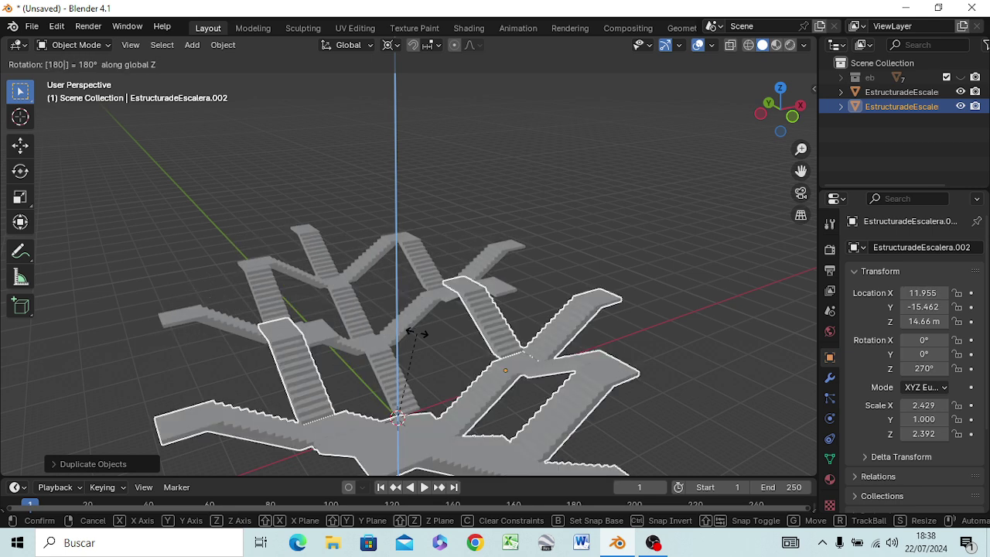
key(Return)
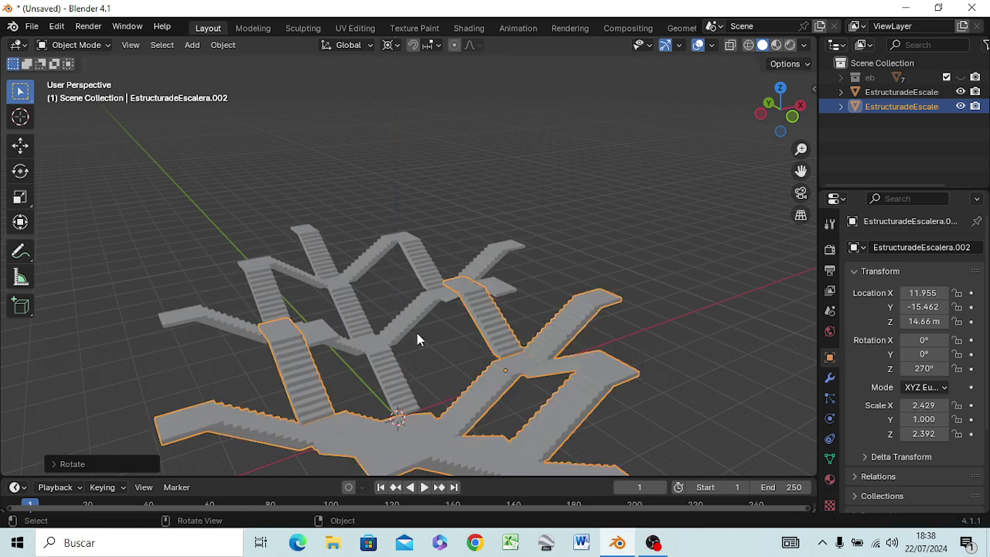
mouse_move(444, 439)
middle_down()
mouse_move(466, 387)
mouse_move(303, 364)
mouse_move(341, 363)
mouse_move(341, 374)
middle_up()
key(KP_1)
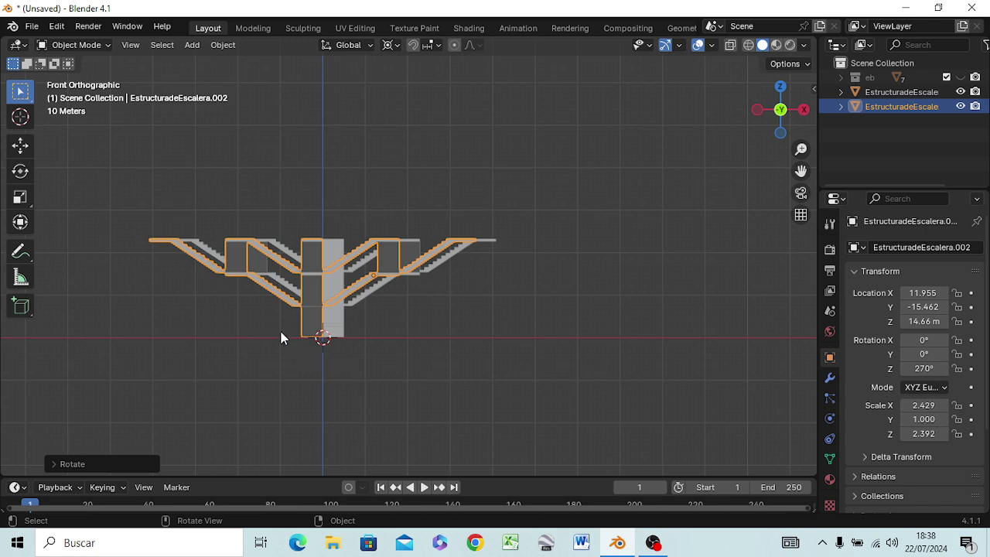
Step: Move the rotated duplicate along X to 16.891 so its central column sits beside the original's
scroll(306, 328, up, 2)
scroll(306, 328, up, 2)
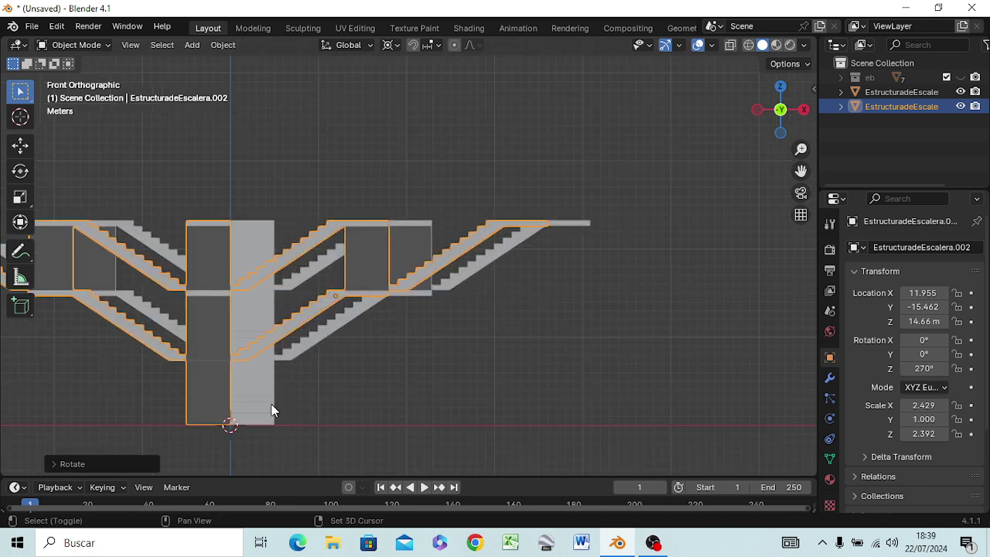
mouse_move(271, 409)
shift+middle_down()
mouse_move(371, 406)
mouse_move(376, 393)
shift+middle_up()
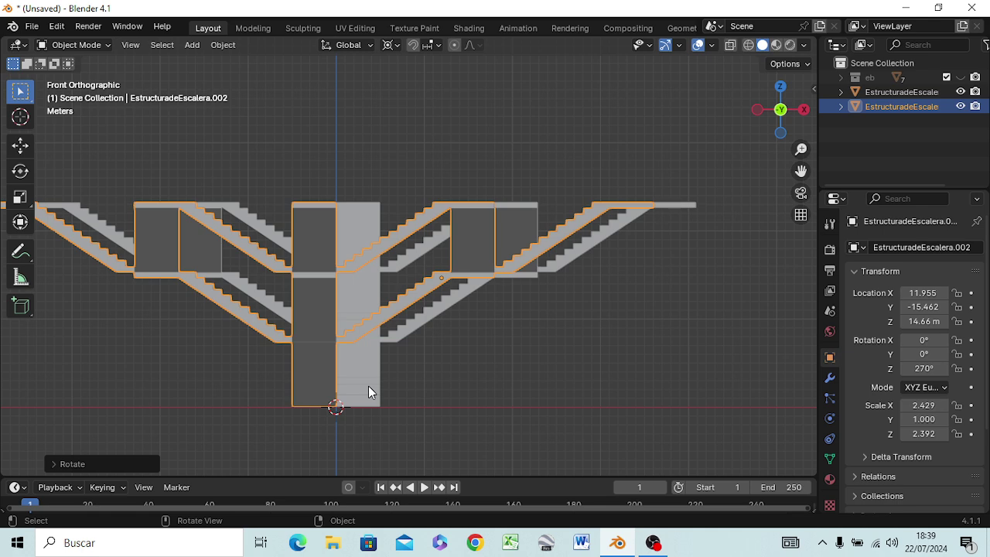
key(g)
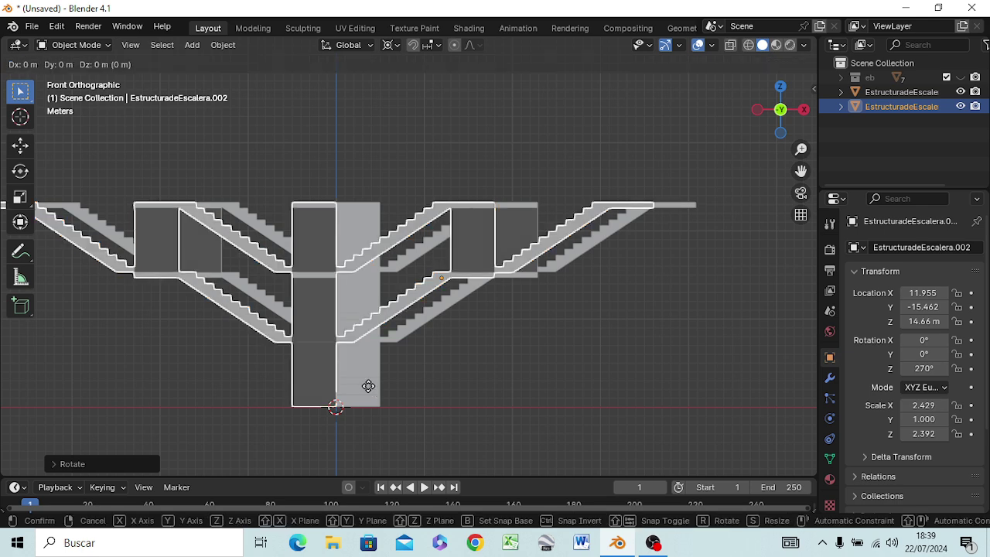
key(x)
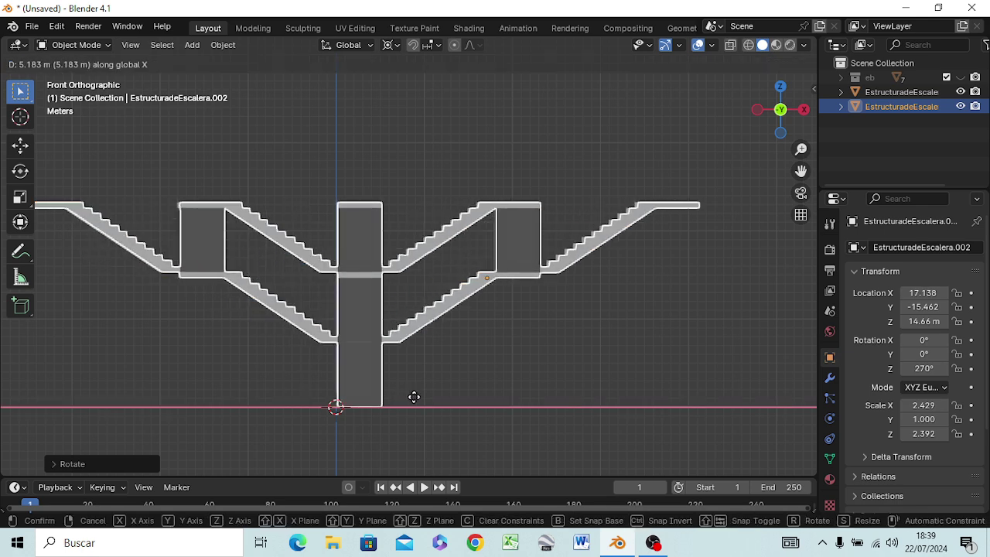
click(412, 399)
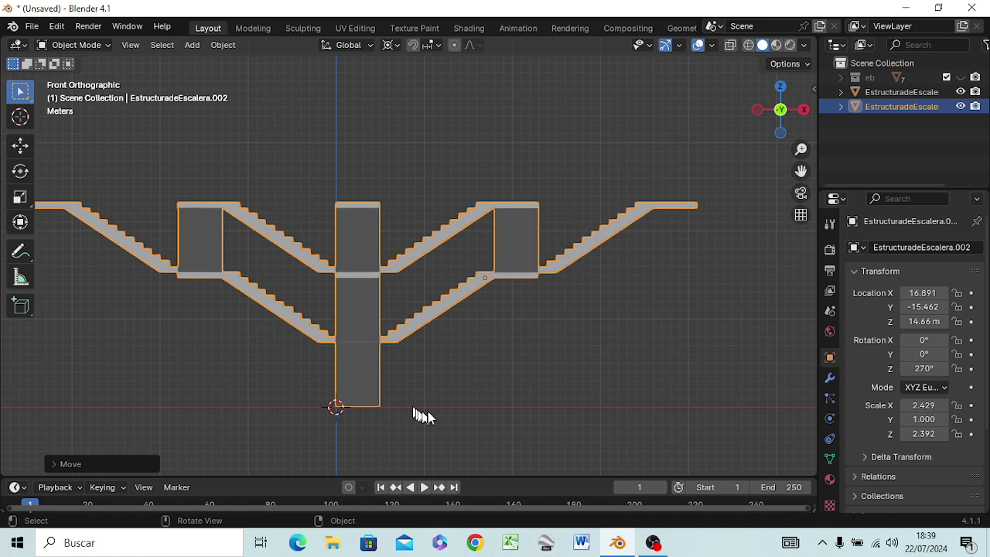
mouse_move(418, 410)
middle_down()
mouse_move(402, 479)
mouse_move(374, 434)
mouse_move(369, 398)
middle_up()
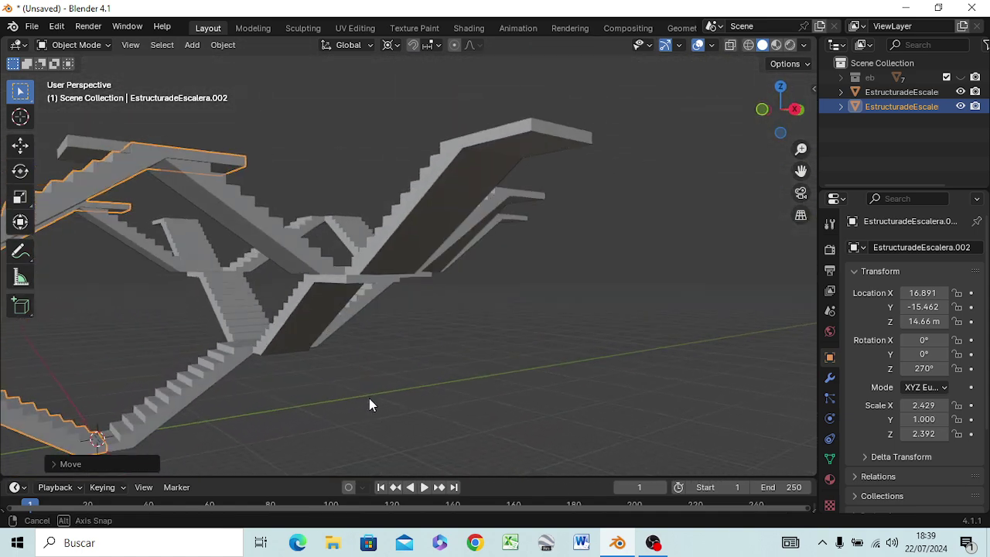
Step: Add the original EstructuradeEscalera to the selection so it becomes the active object
middle_drag(195, 316, 188, 349)
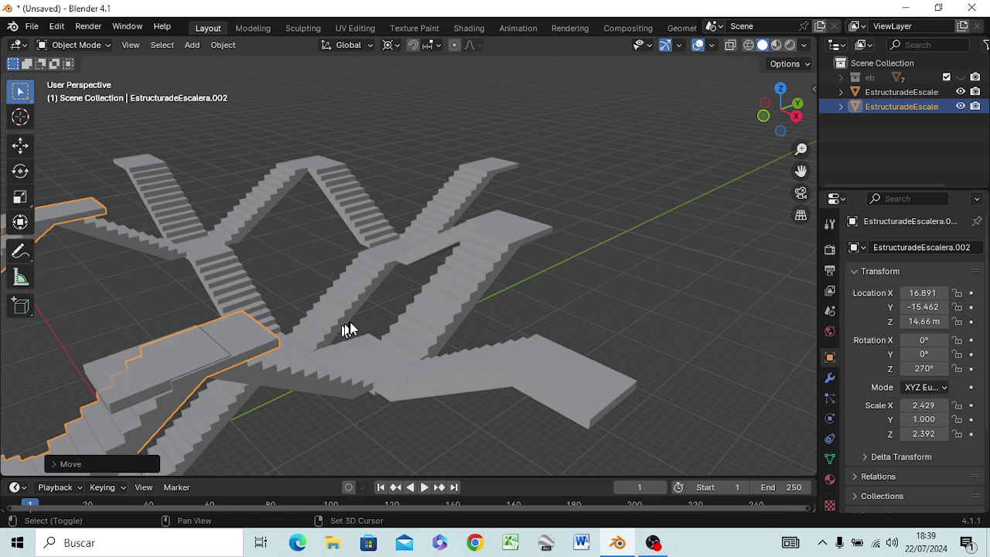
shift+click(417, 339)
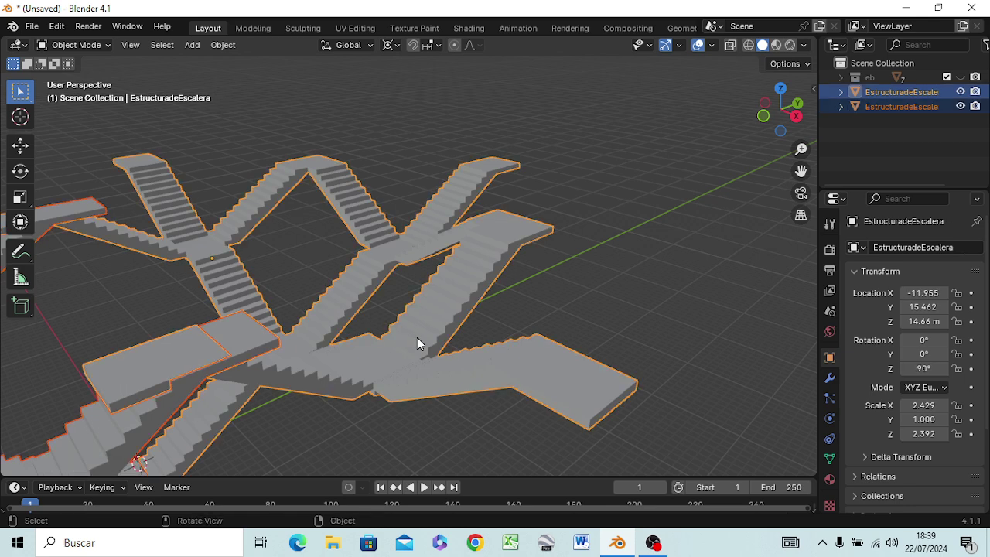
Step: Join both staircases into EstructuradeEscalera with Ctrl+J, then orbit around to inspect the symmetric result
key(ctrl+j)
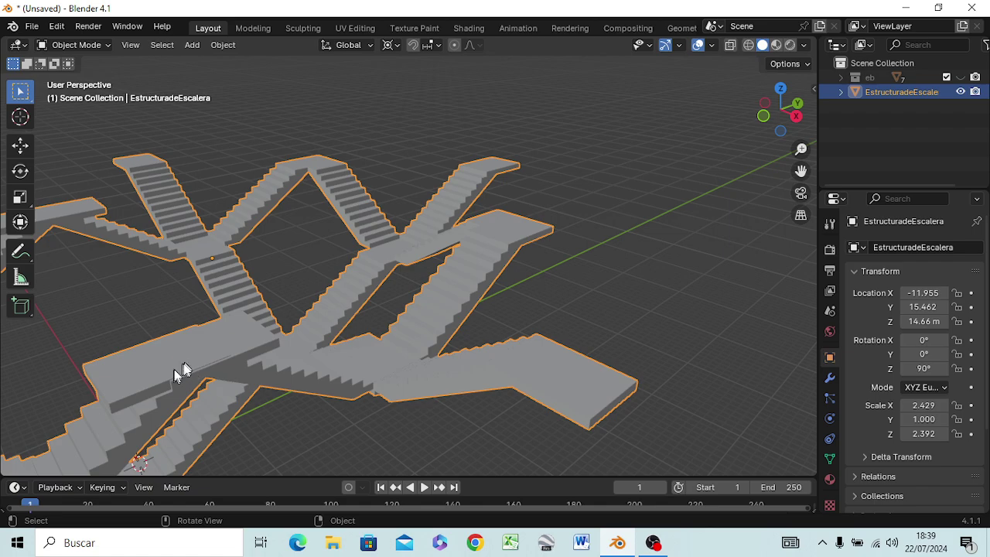
mouse_move(224, 382)
middle_down()
mouse_move(402, 315)
mouse_move(420, 331)
mouse_move(415, 347)
mouse_move(321, 369)
mouse_move(293, 326)
mouse_move(48, 329)
mouse_move(784, 410)
mouse_move(781, 446)
mouse_move(34, 464)
mouse_move(108, 399)
mouse_move(155, 332)
mouse_move(209, 310)
mouse_move(360, 303)
mouse_move(377, 313)
mouse_move(313, 313)
mouse_move(306, 327)
mouse_move(346, 318)
mouse_move(354, 340)
mouse_move(251, 341)
middle_up()
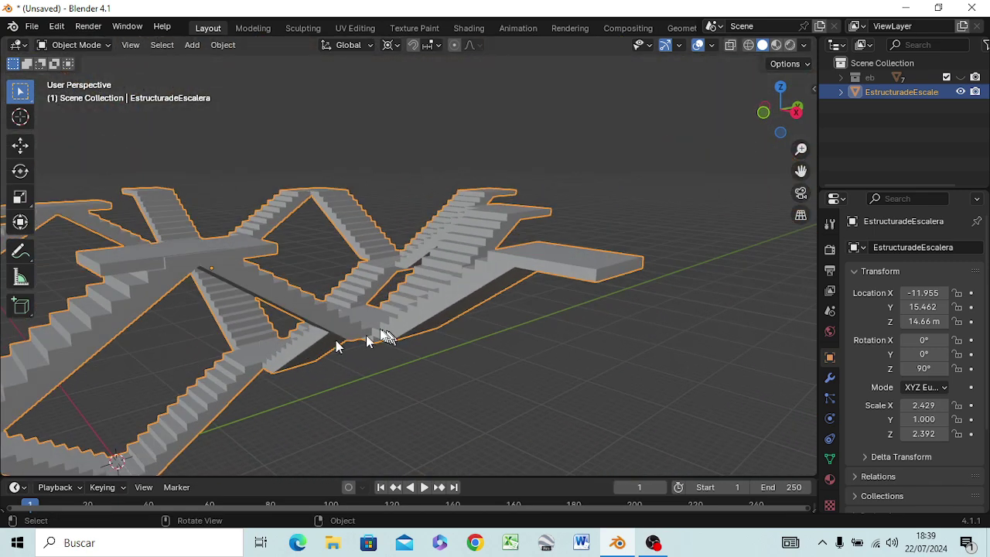
scroll(377, 348, down, 5)
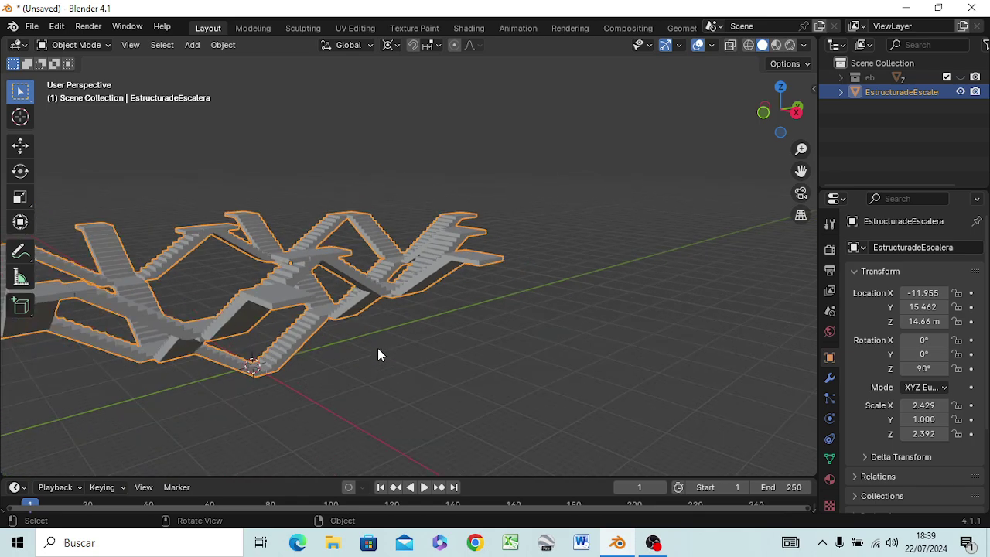
scroll(378, 348, down, 3)
mouse_move(351, 353)
middle_down()
mouse_move(309, 372)
mouse_move(453, 379)
mouse_move(455, 402)
middle_up()
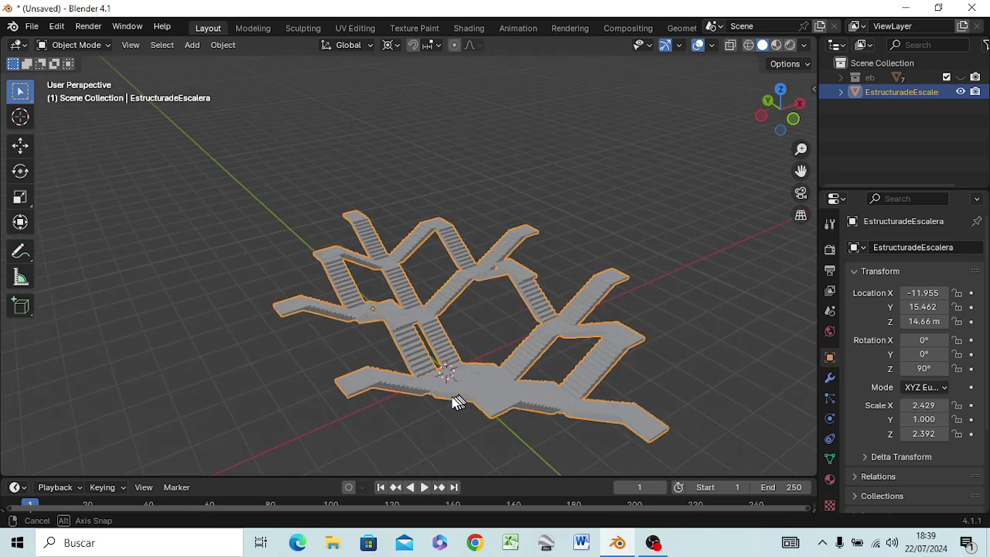
scroll(406, 380, up, 2)
scroll(400, 377, up, 3)
mouse_move(408, 372)
middle_down()
mouse_move(303, 345)
mouse_move(290, 327)
mouse_move(278, 325)
mouse_move(273, 342)
middle_up()
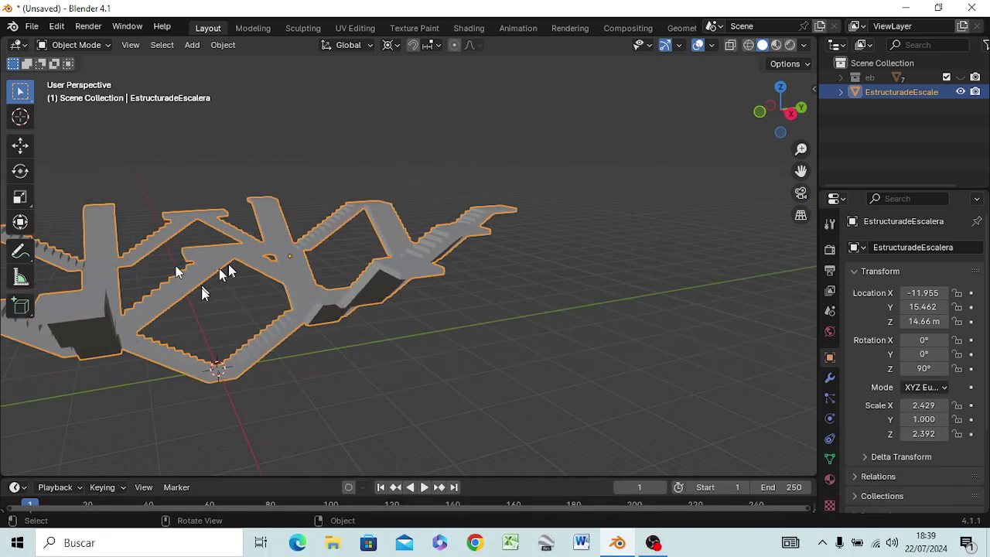
mouse_move(242, 284)
middle_down()
mouse_move(391, 285)
mouse_move(352, 281)
middle_up()
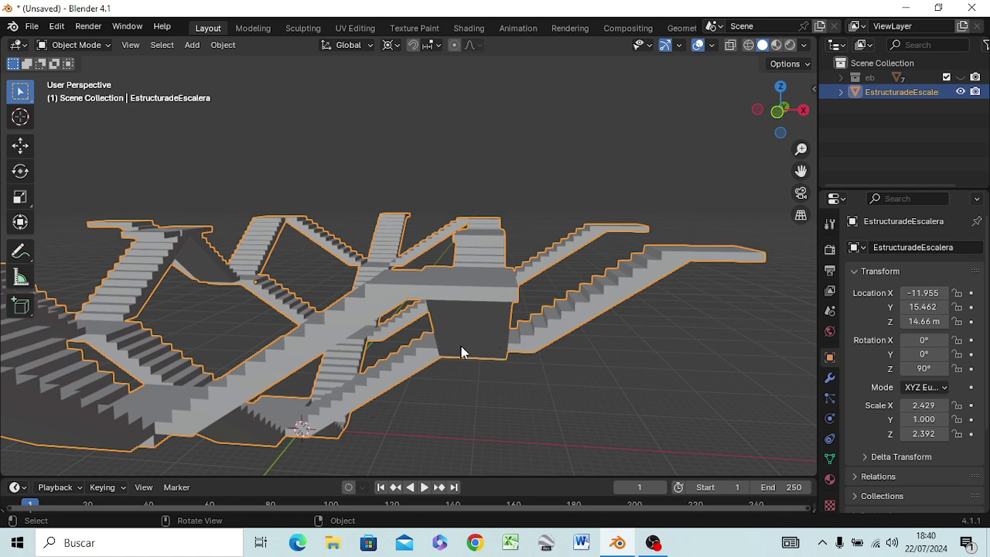
mouse_move(462, 350)
middle_down()
mouse_move(508, 348)
mouse_move(500, 358)
mouse_move(491, 339)
mouse_move(474, 348)
middle_up()
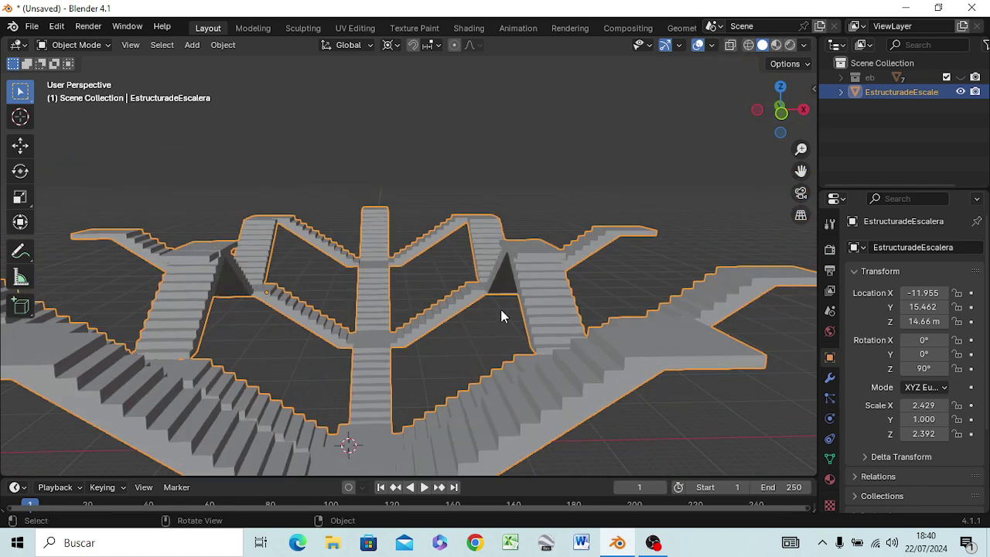